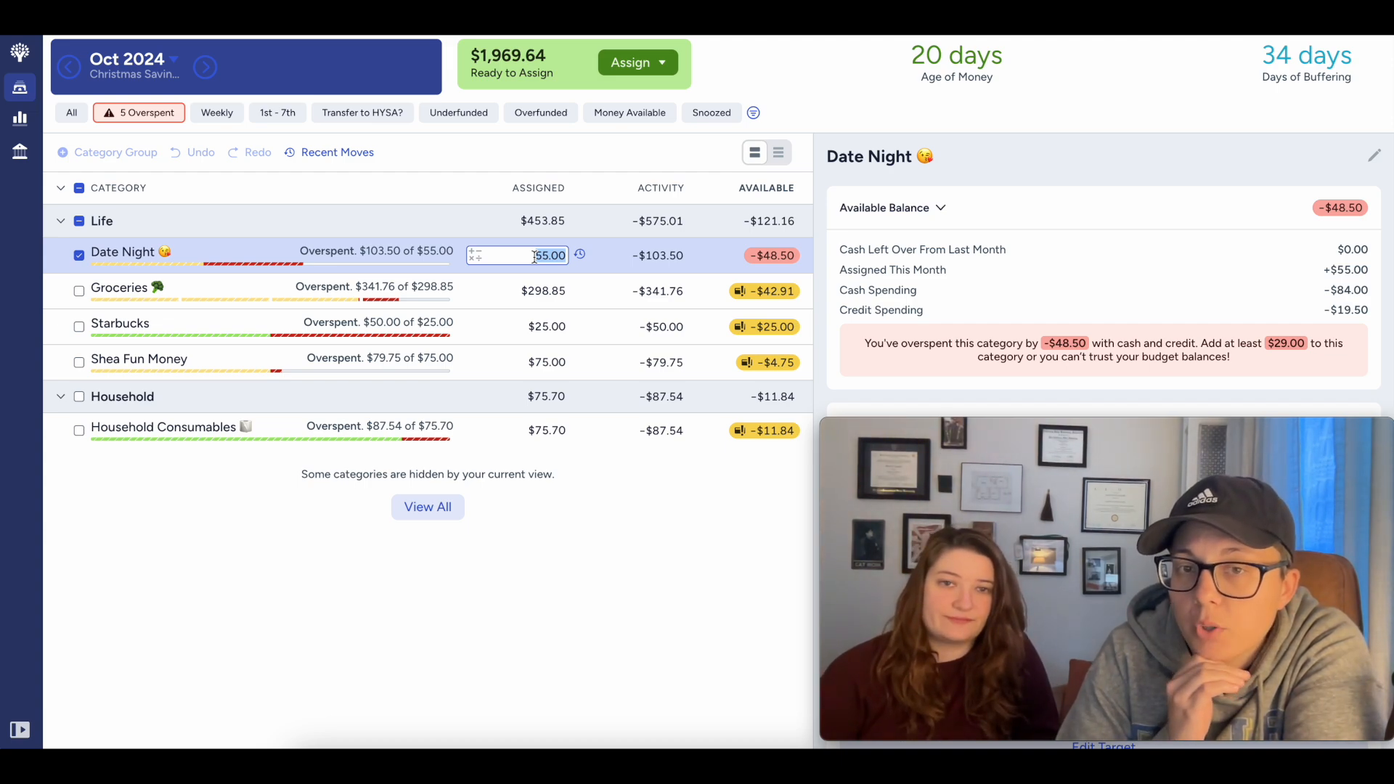
Step: Add $28.50 to the amount assigned to the Date Night category for October 2024
{"action": "key", "text": "Right"}
{"action": "type", "text": "+48"}
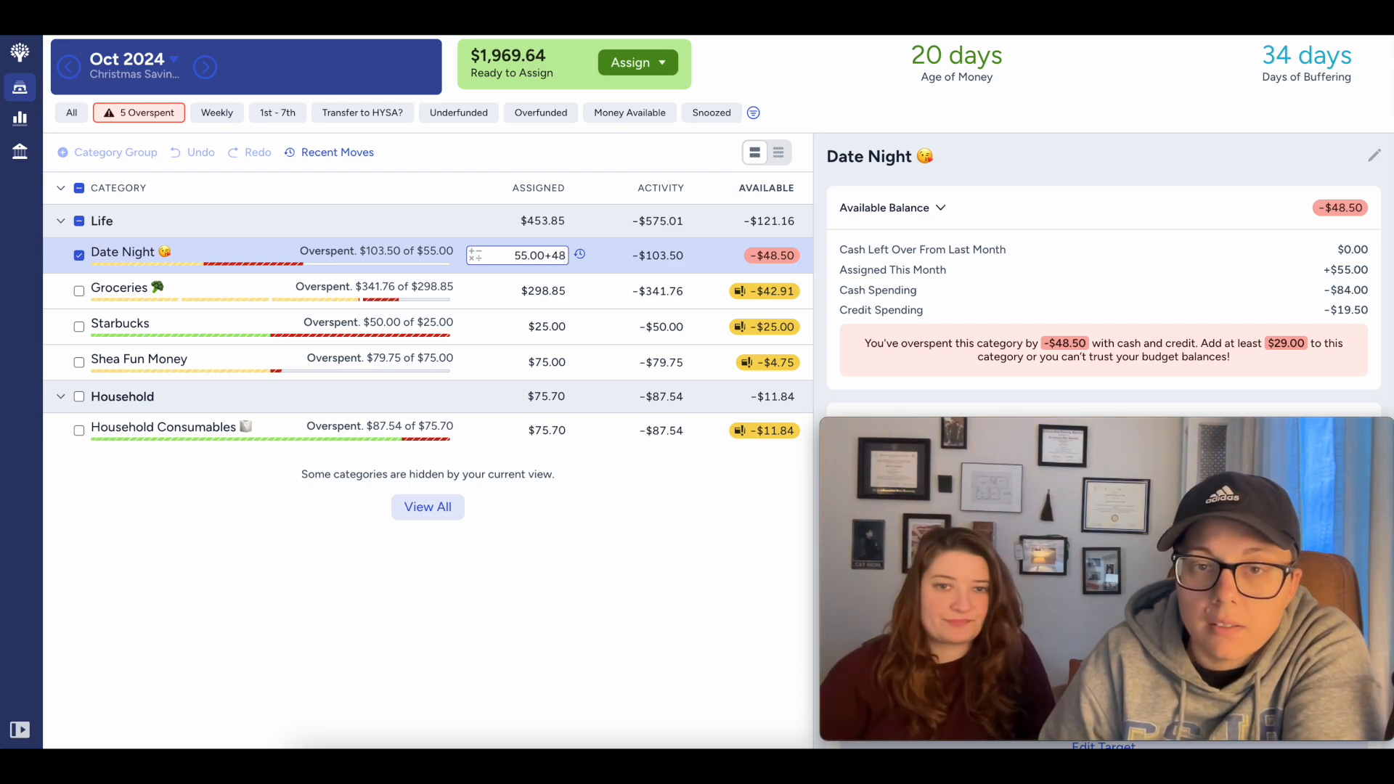
{"action": "key", "text": "BackSpace"}
{"action": "key", "text": "BackSpace"}
{"action": "type", "text": "28.50"}
{"action": "key", "text": "Return"}
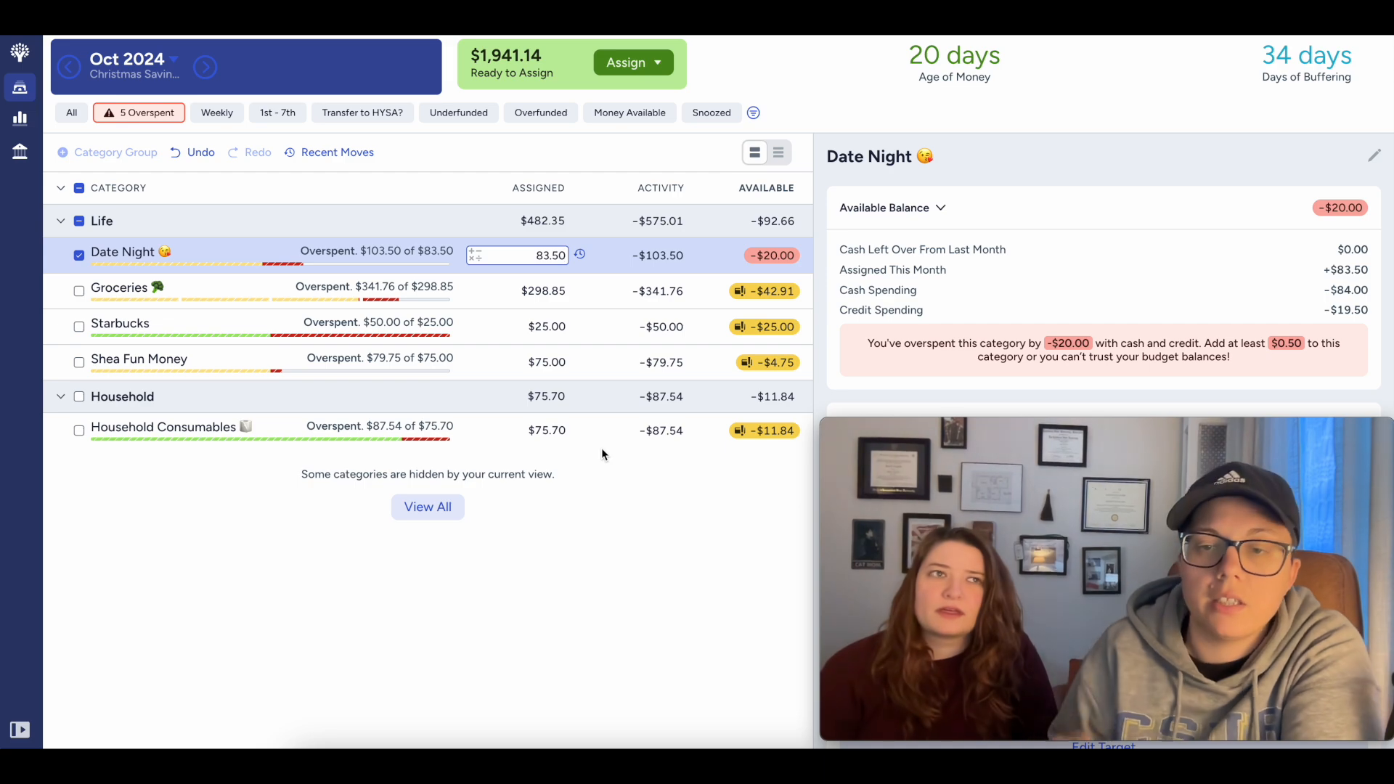
Step: Review the transactions behind the Groceries category's October activity, shrinking the recording window while the list is in use
{"action": "left_click", "coordinate": [533, 291]}
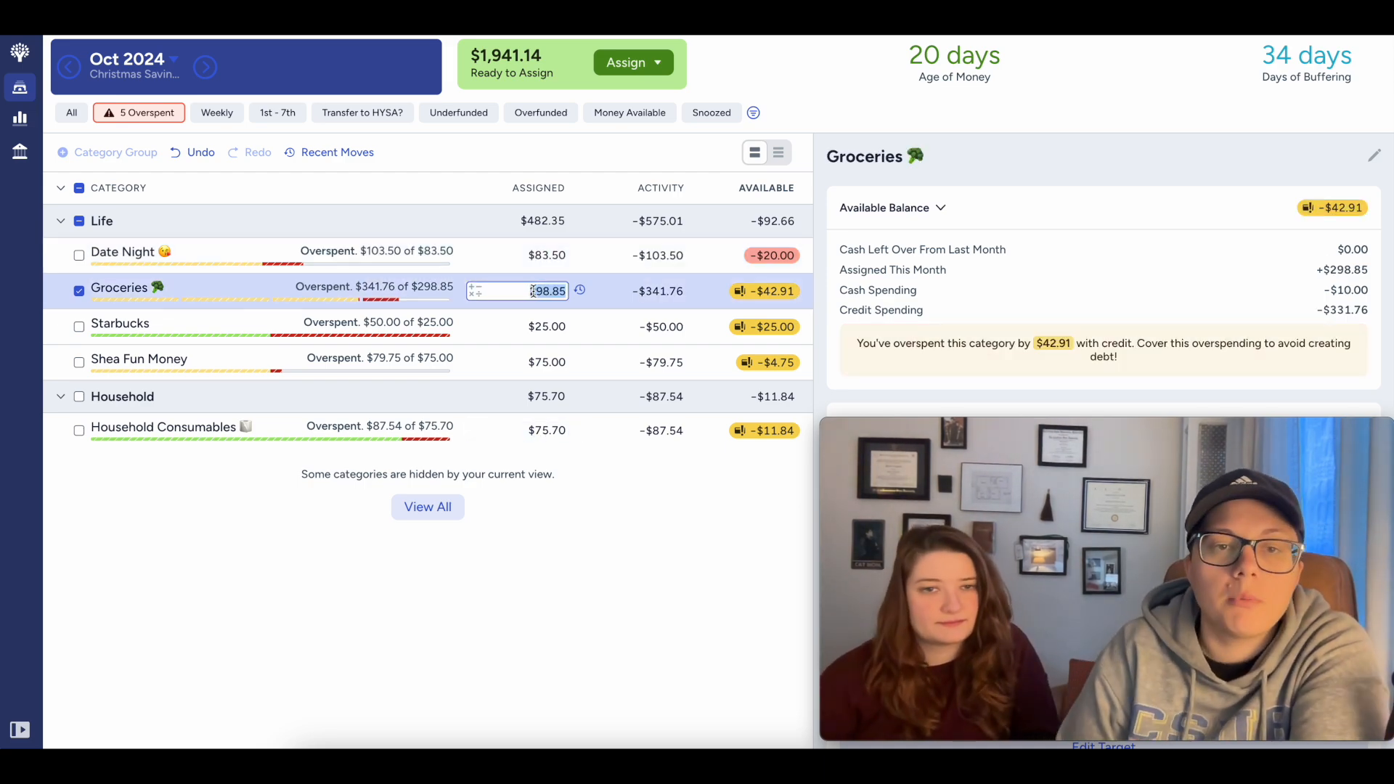
{"action": "left_click", "coordinate": [651, 291]}
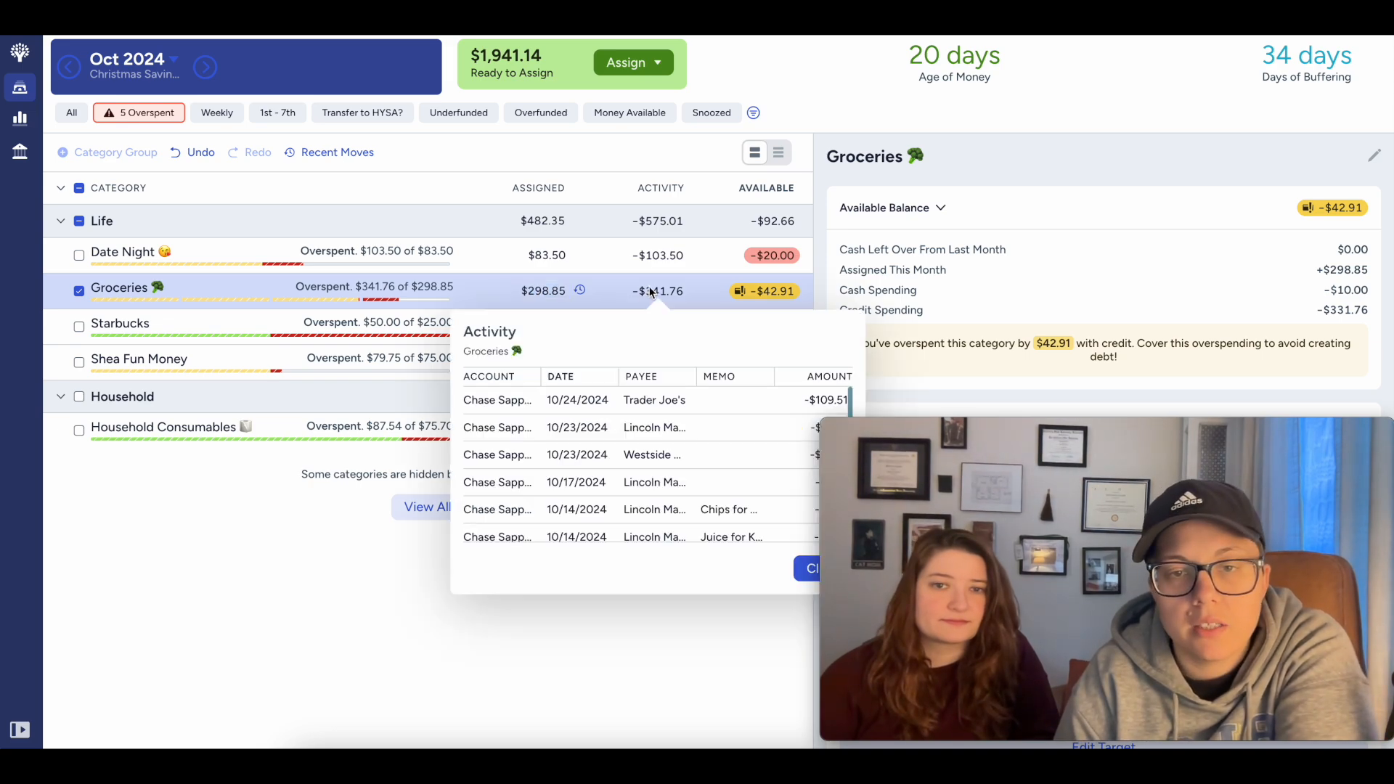
{"action": "left_click", "coordinate": [801, 567]}
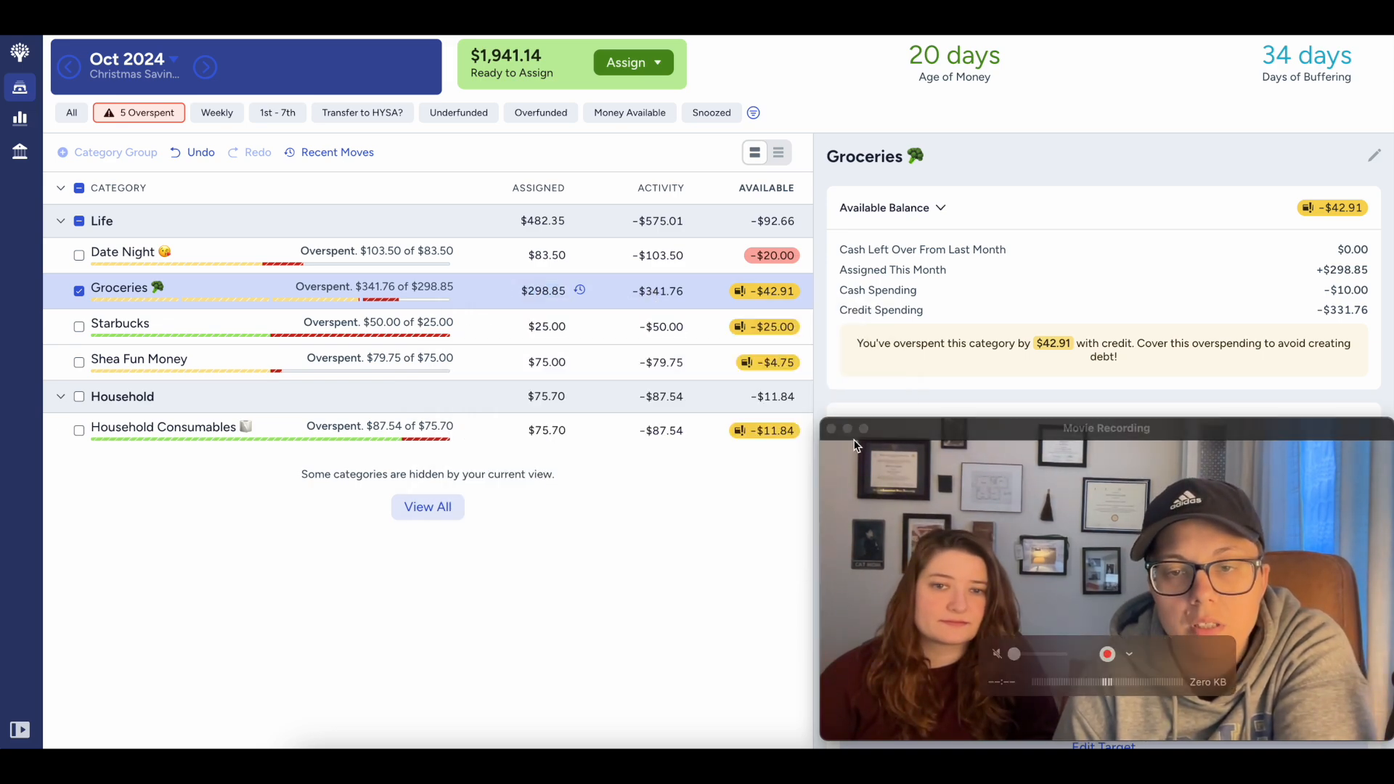
{"action": "left_click", "coordinate": [899, 434]}
{"action": "left_click_drag", "start_coordinate": [822, 477], "coordinate": [903, 474]}
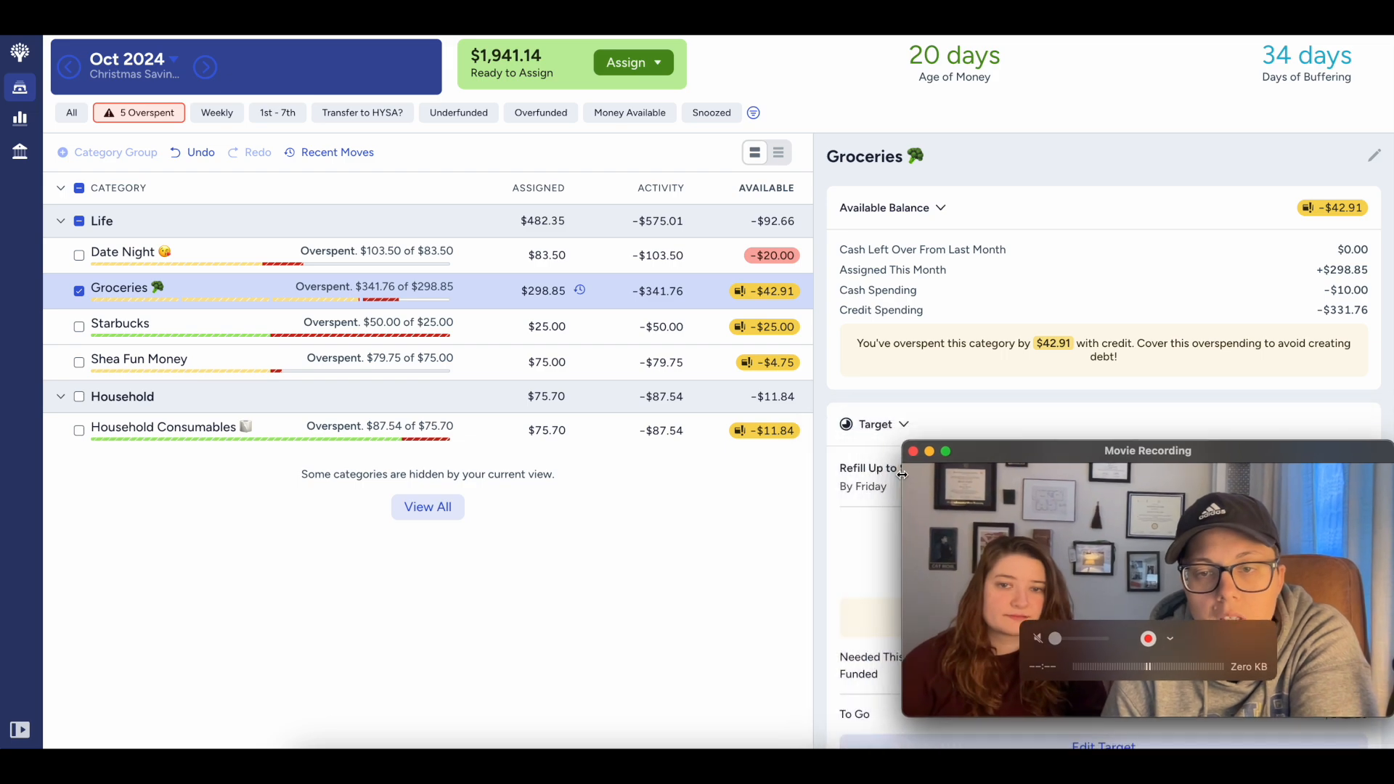
{"action": "left_click", "coordinate": [663, 291]}
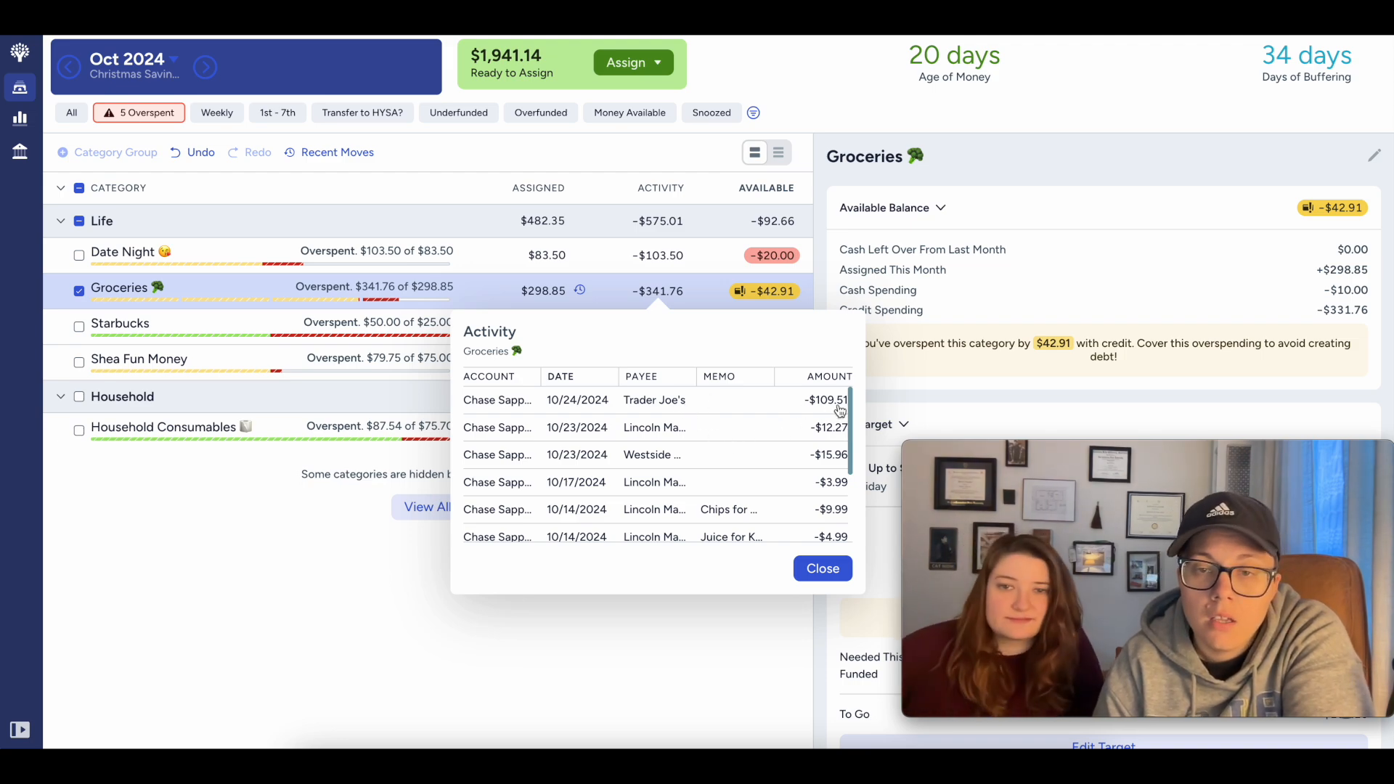
{"action": "left_click", "coordinate": [823, 566]}
{"action": "left_click_drag", "start_coordinate": [903, 442], "coordinate": [809, 398]}
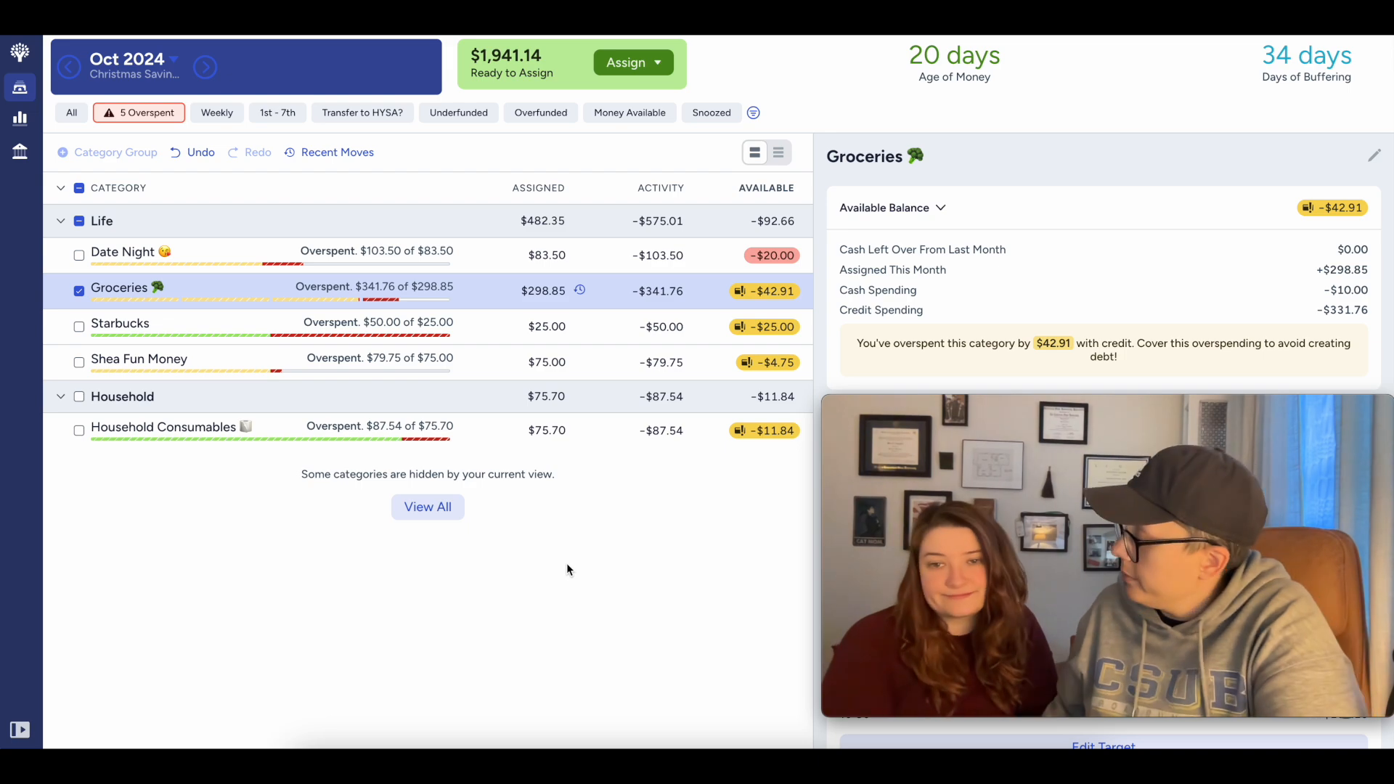
Step: Add $42.91 to the amount assigned to Groceries to cover its credit overspending
{"action": "left_click", "coordinate": [538, 326]}
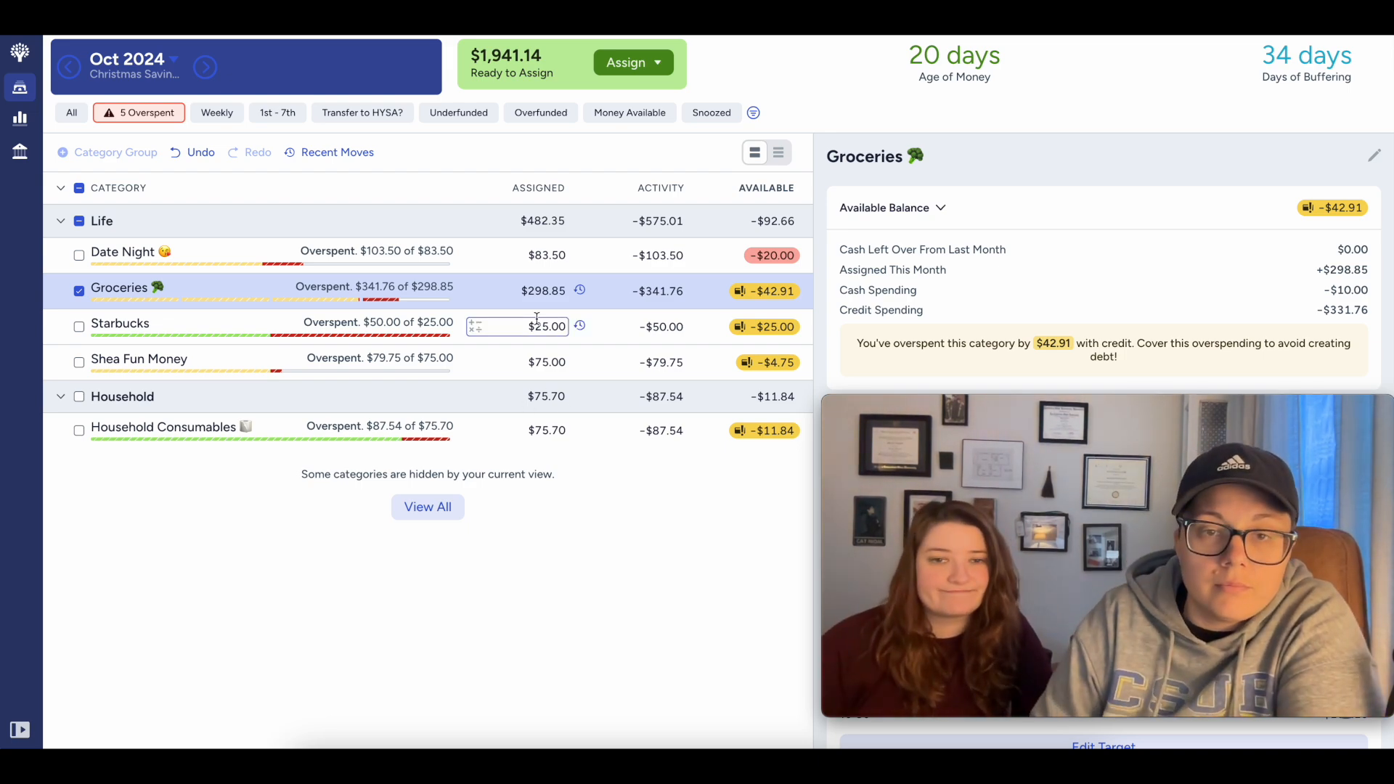
{"action": "left_click", "coordinate": [546, 293]}
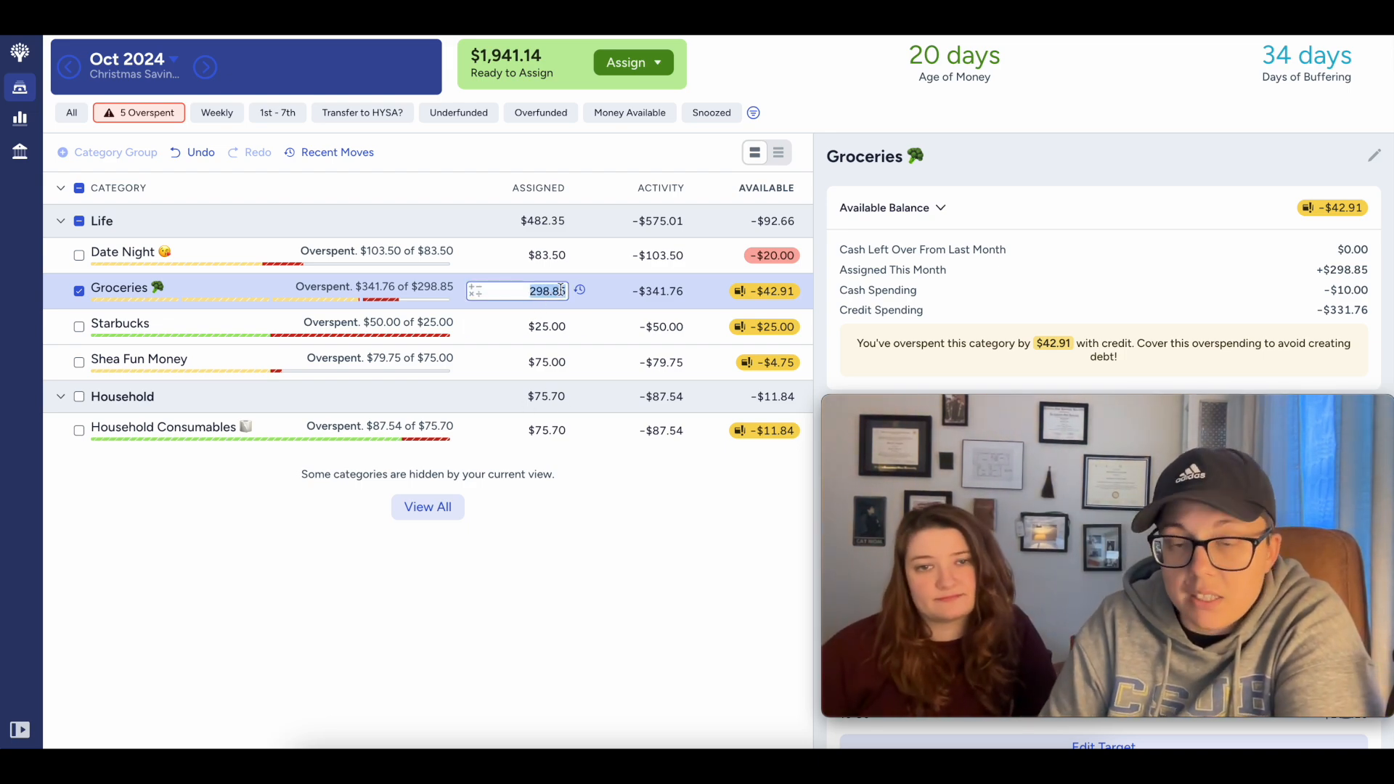
{"action": "type", "text": "+42.91"}
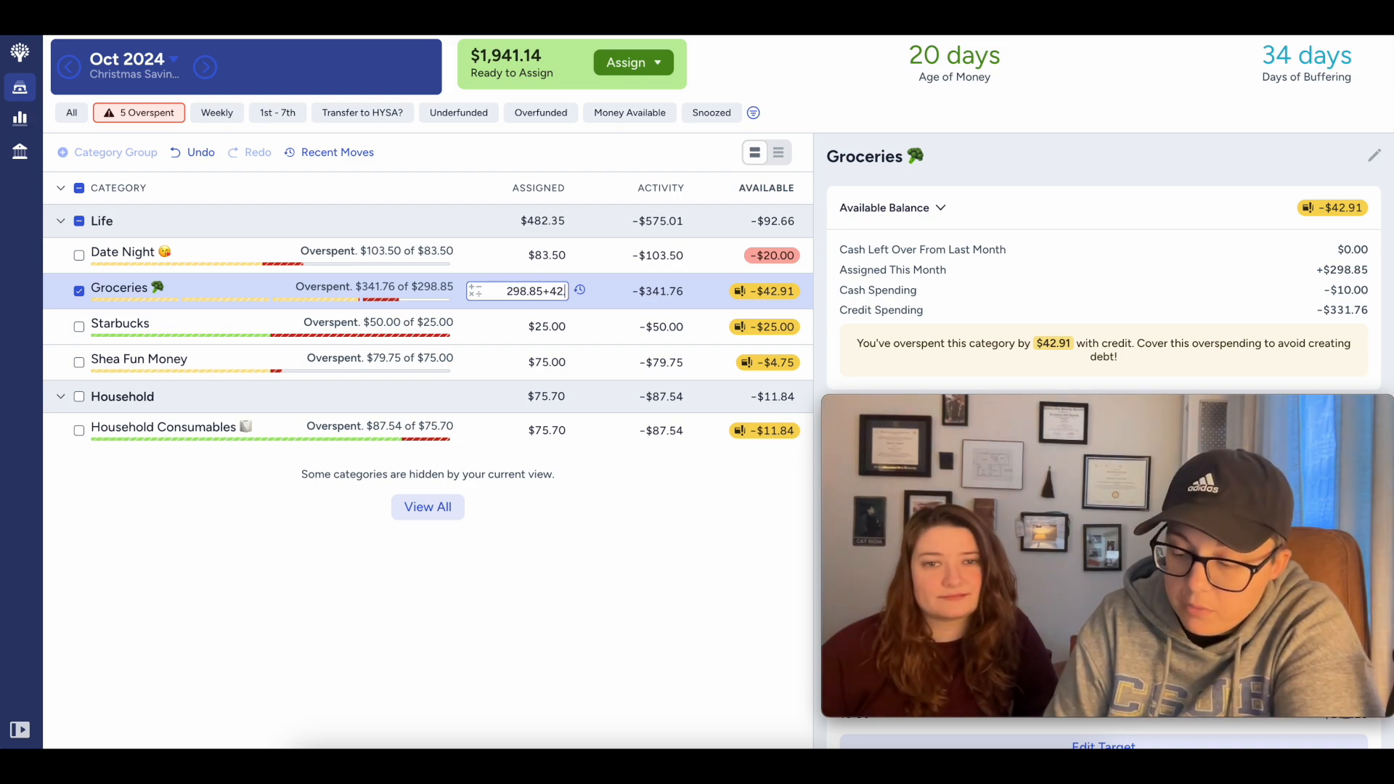
{"action": "key", "text": "Return"}
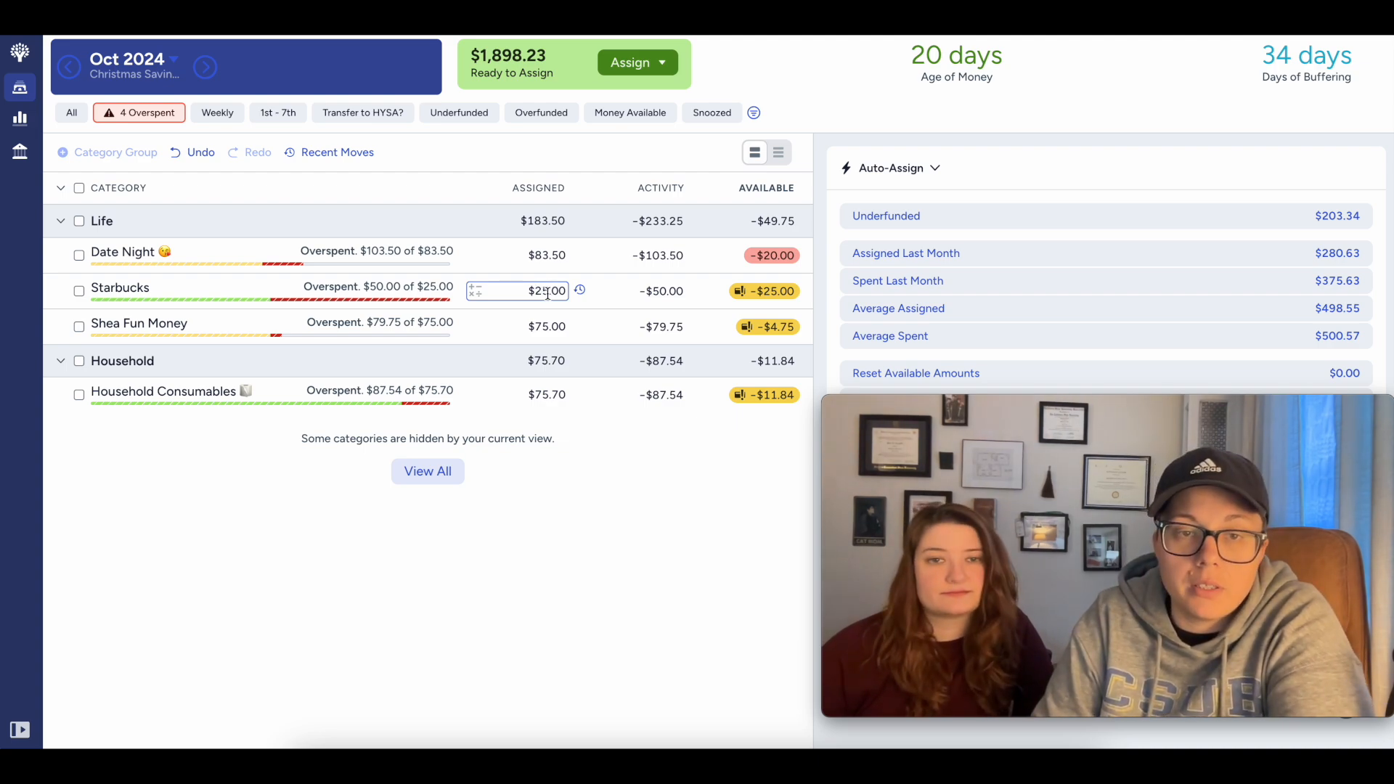
Step: Add $25 to the amount assigned to the Starbucks category
{"action": "left_click", "coordinate": [544, 291]}
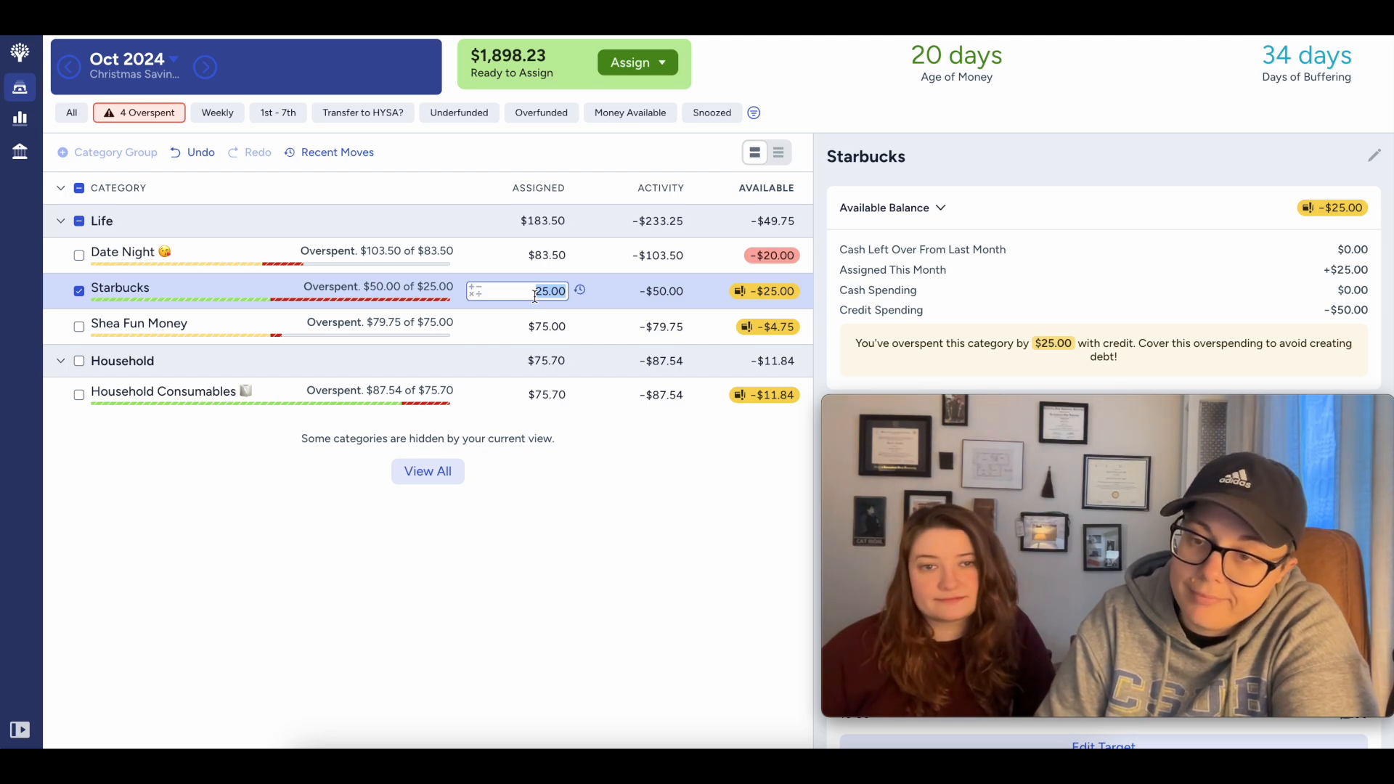
{"action": "key", "text": "Right"}
{"action": "type", "text": "+25"}
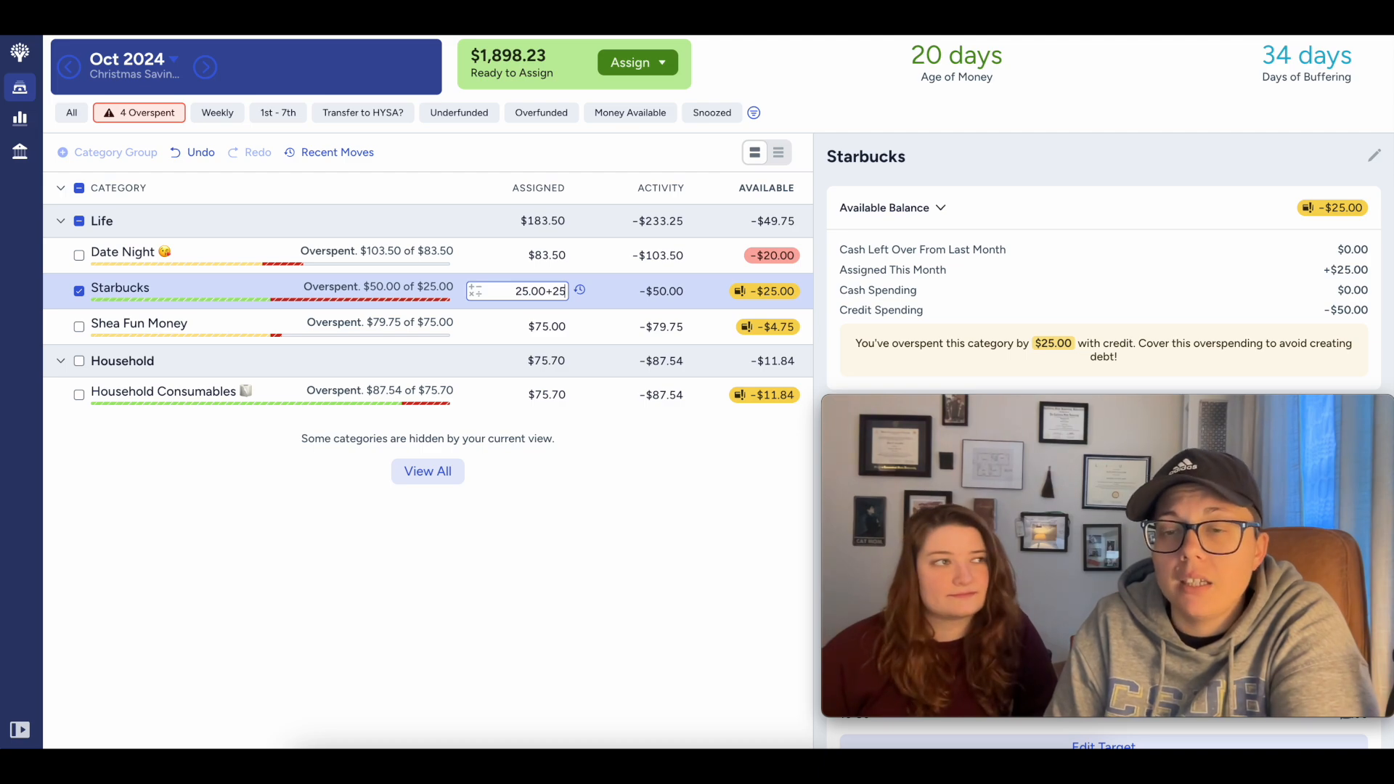
{"action": "key", "text": "Return"}
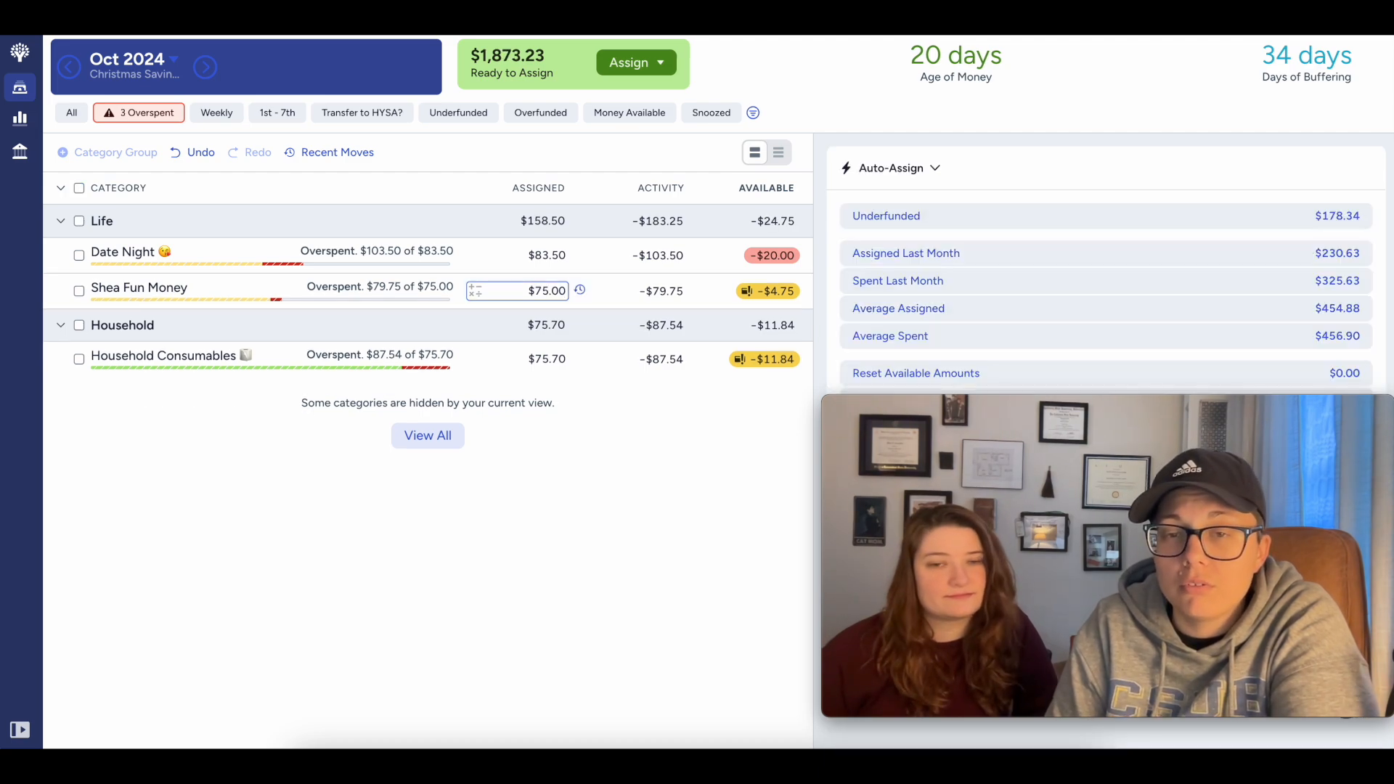
Step: Add $4.75 to the amount assigned to the overspent Fun Money category in the Life group
{"action": "left_click", "coordinate": [538, 291]}
{"action": "key", "text": "End"}
{"action": "type", "text": "+4.75"}
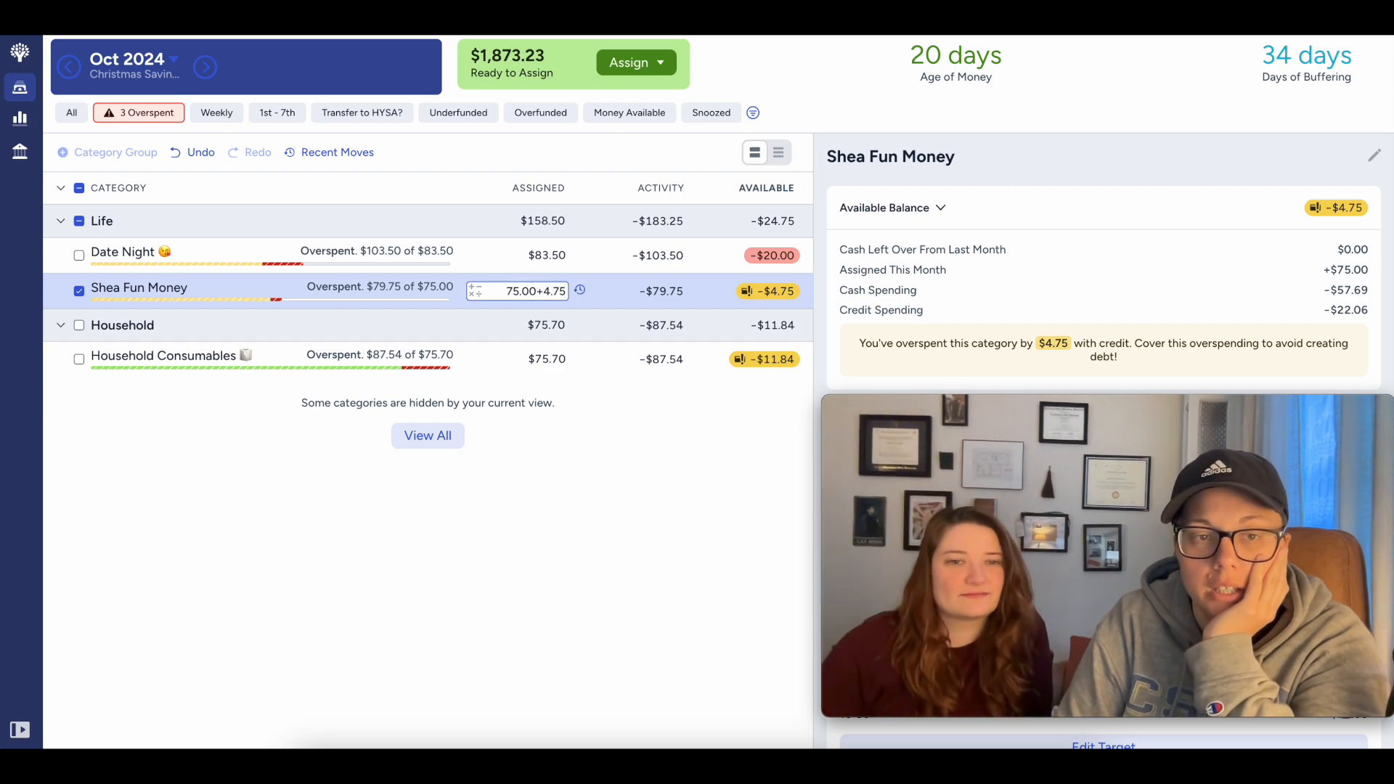
{"action": "key", "text": "Return"}
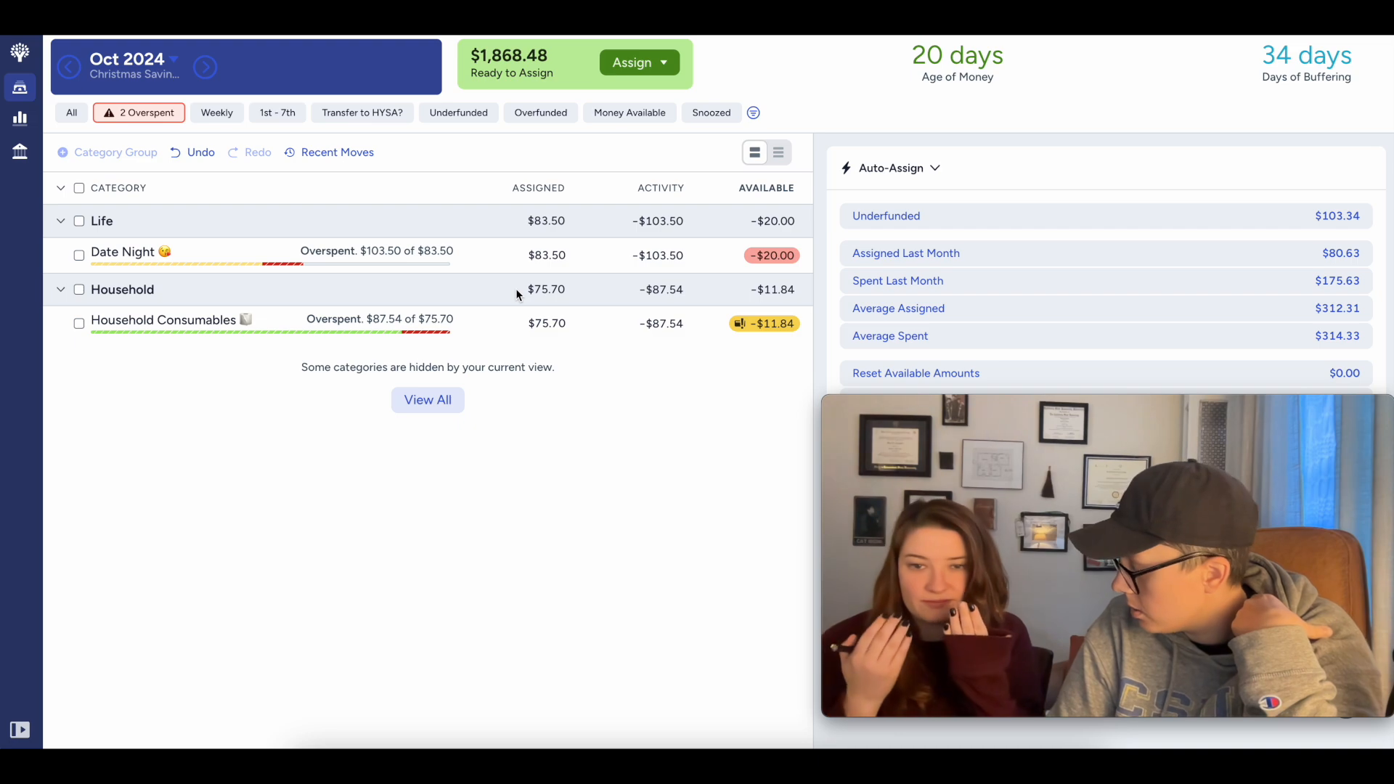
Step: In the transactions of all accounts, change the 10/21/2024 ATM withdrawal of $64.00 from Date Night to a split across multiple categories
{"action": "left_click", "coordinate": [518, 326]}
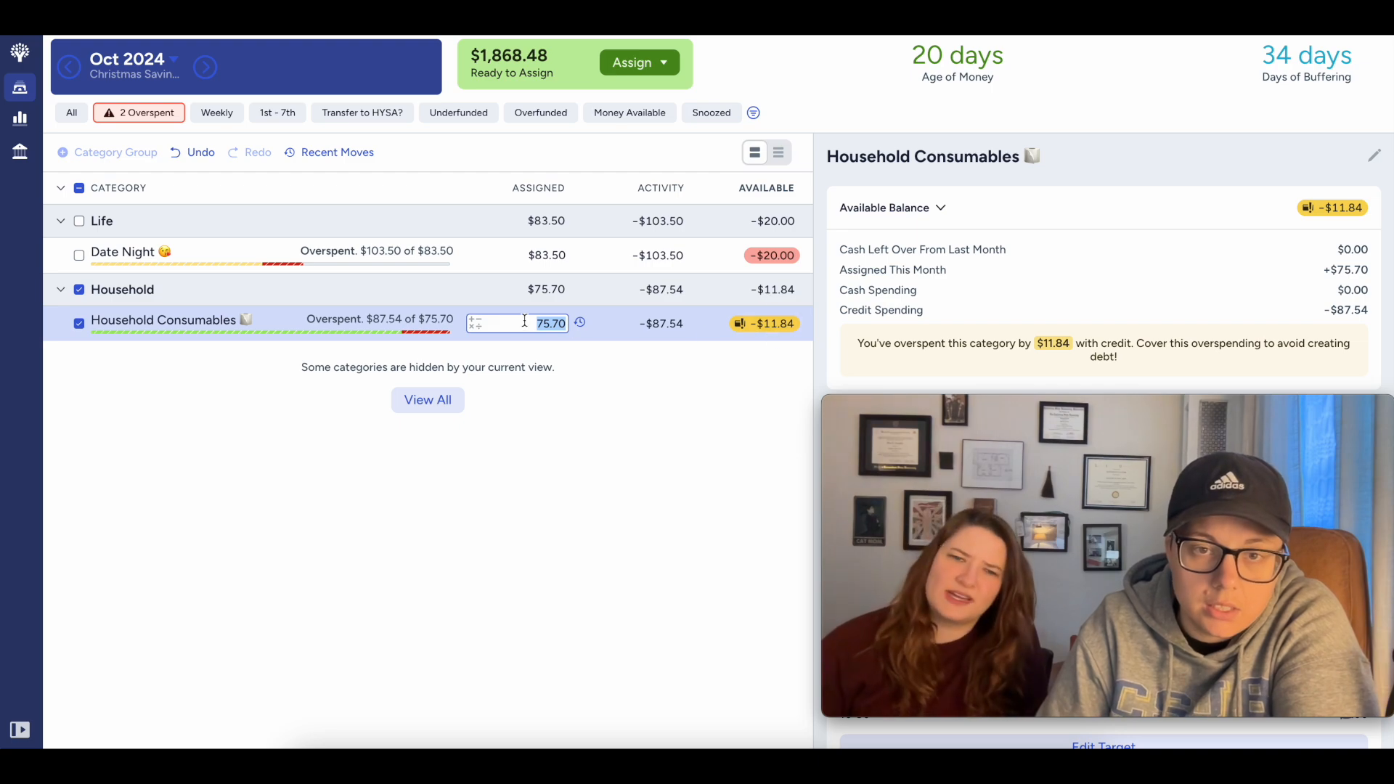
{"action": "left_click", "coordinate": [20, 150]}
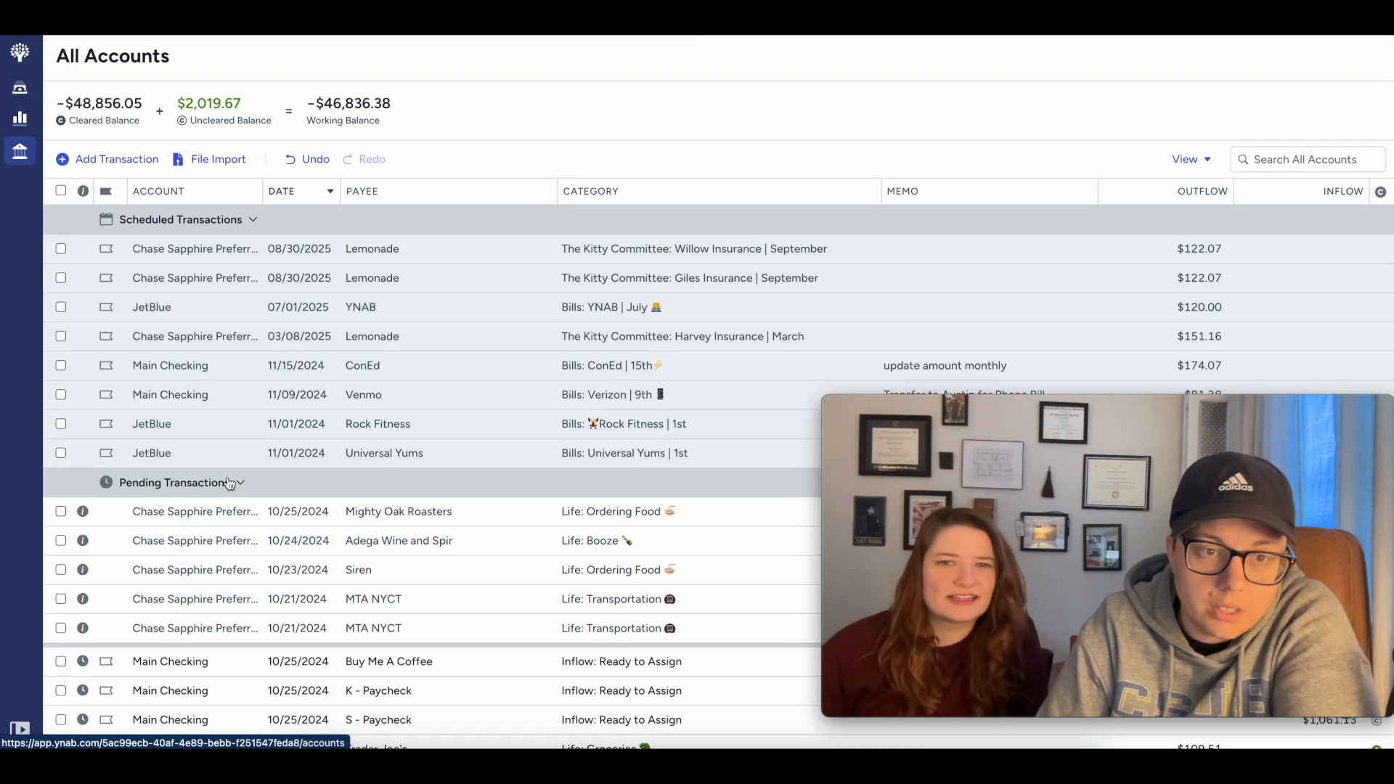
{"action": "scroll", "coordinate": [251, 482], "scroll_direction": "down", "scroll_amount": 3}
{"action": "scroll", "coordinate": [251, 482], "scroll_direction": "down", "scroll_amount": 6}
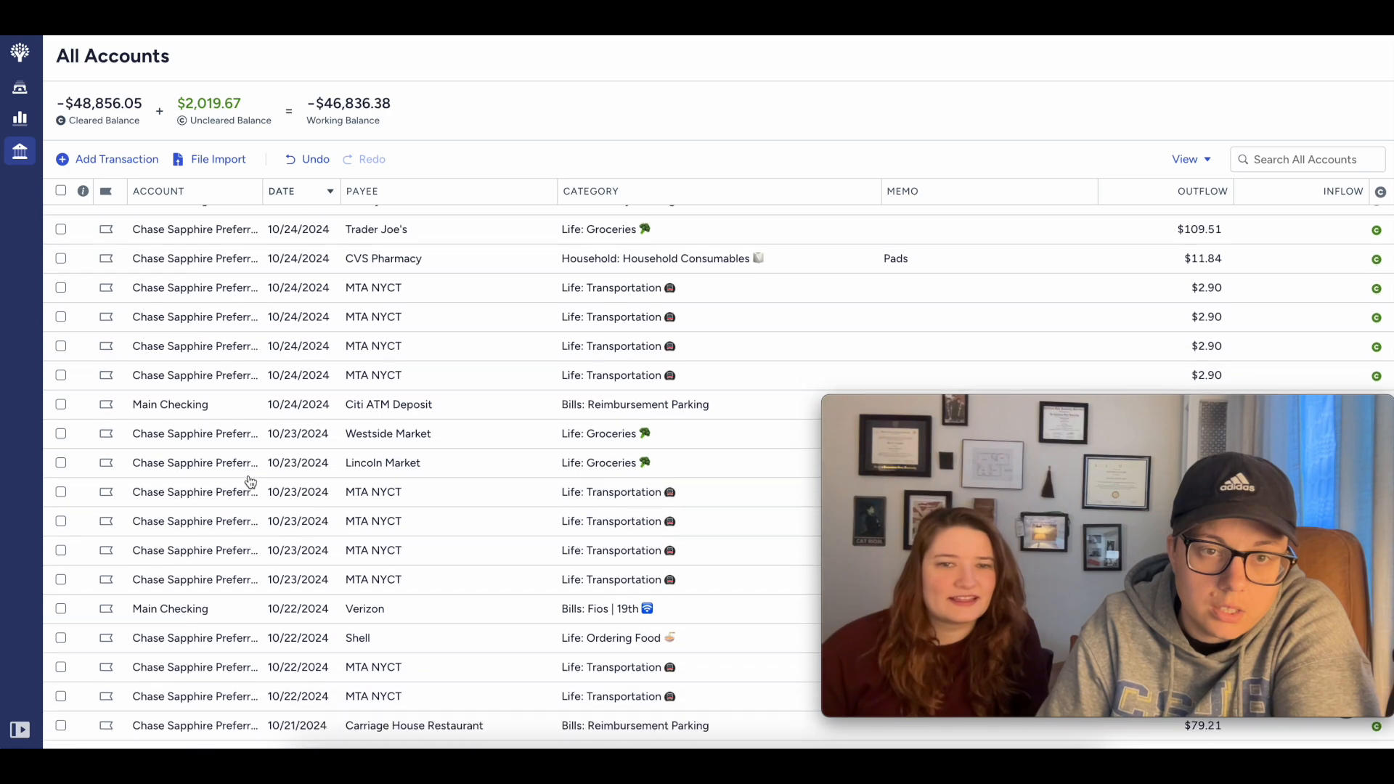
{"action": "scroll", "coordinate": [250, 482], "scroll_direction": "down", "scroll_amount": 4}
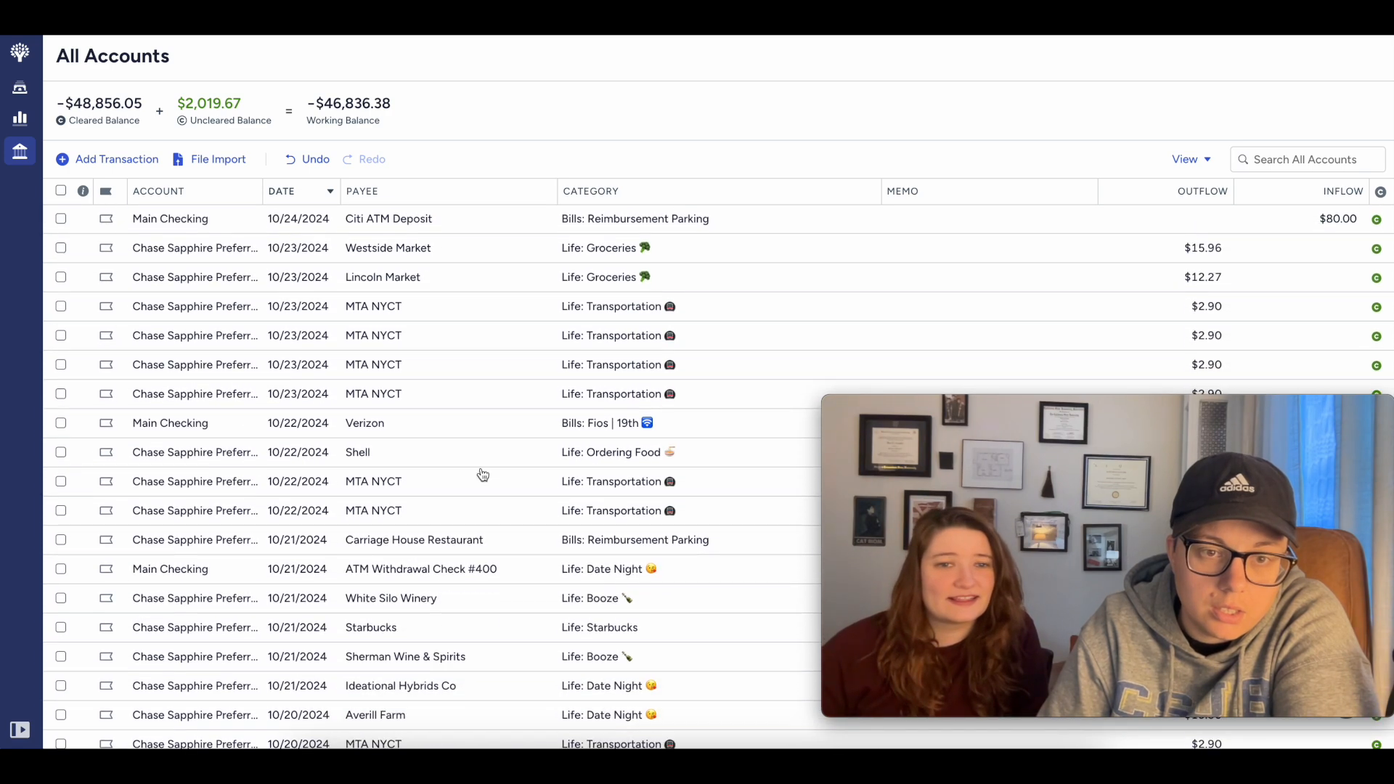
{"action": "scroll", "coordinate": [569, 481], "scroll_direction": "down", "scroll_amount": 4}
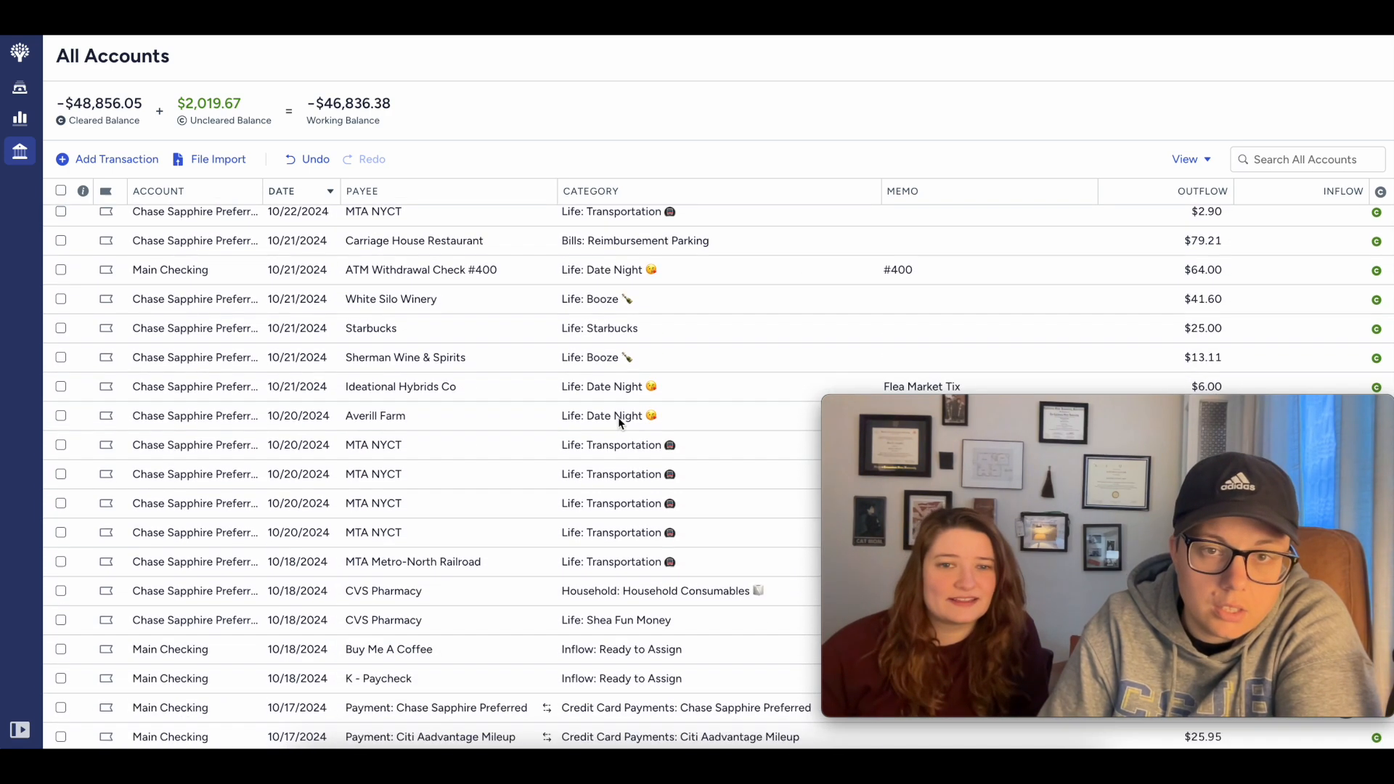
{"action": "left_click", "coordinate": [609, 268]}
{"action": "left_click", "coordinate": [616, 268]}
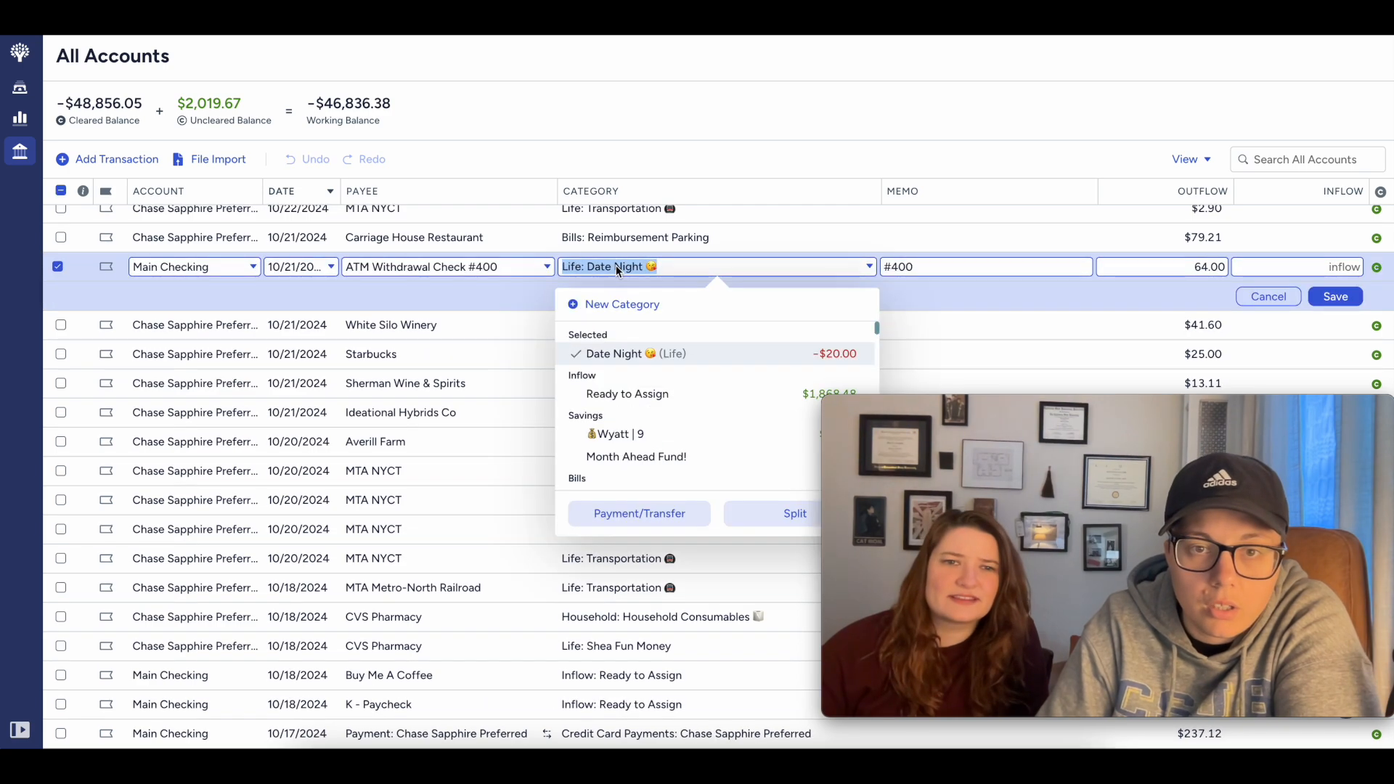
{"action": "left_click", "coordinate": [782, 514]}
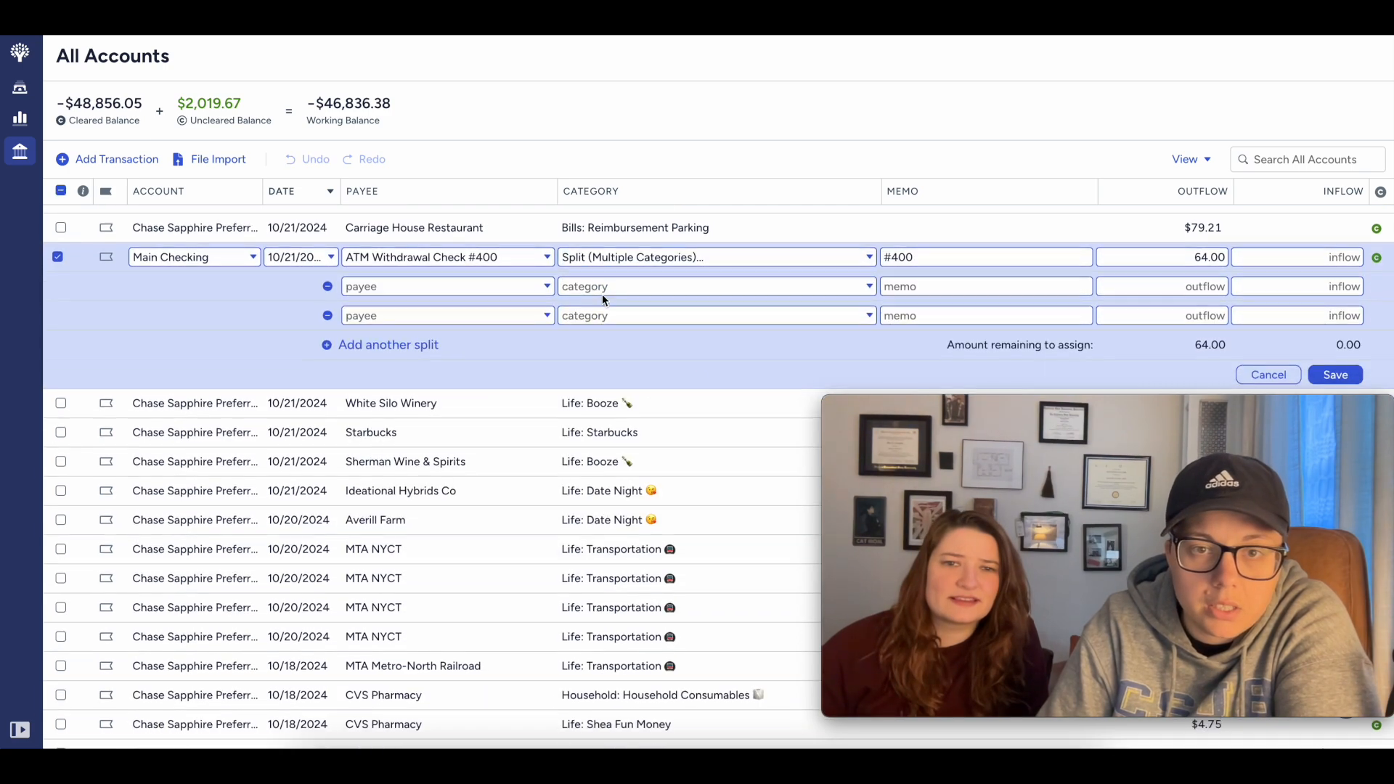
Step: Assign the first split line of the ATM withdrawal to Date Night with an outflow of $44
{"action": "left_click", "coordinate": [603, 292]}
{"action": "type", "text": "date"}
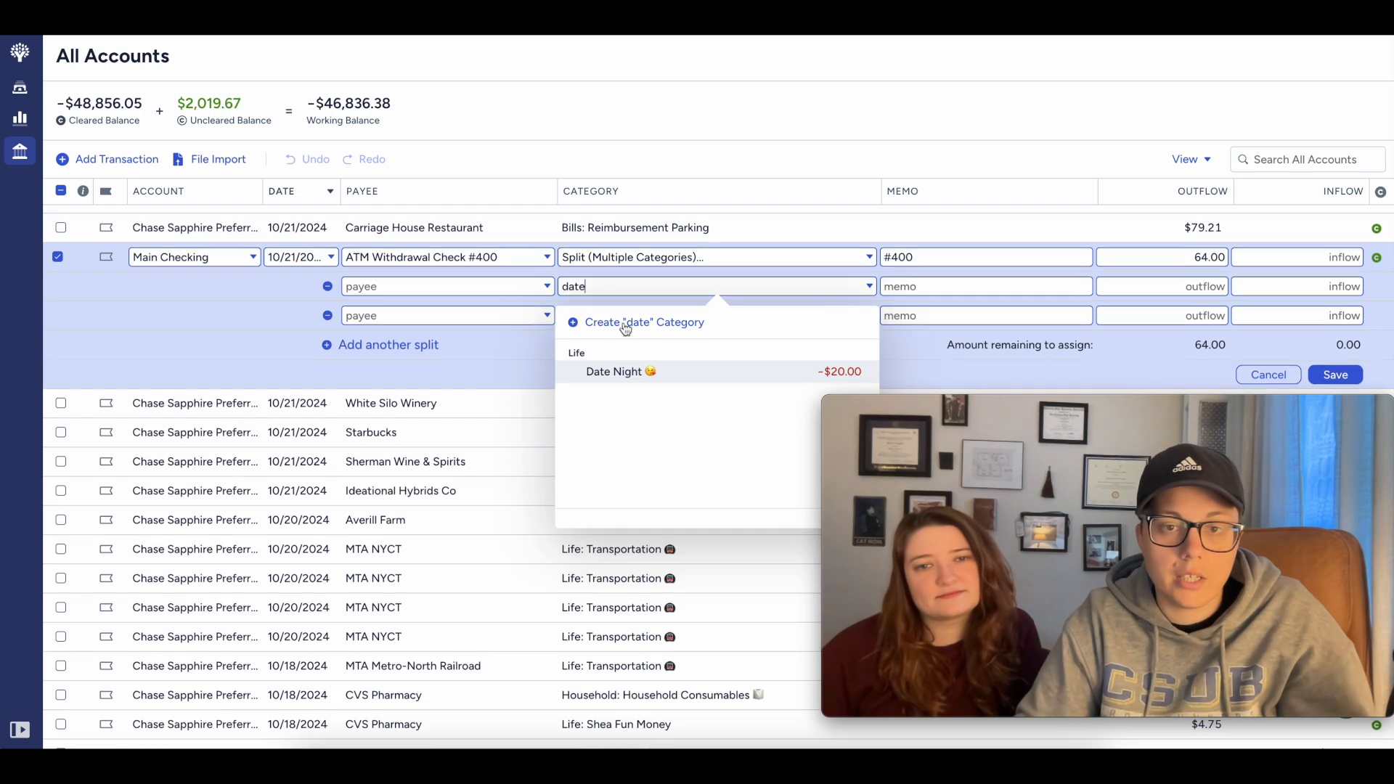
{"action": "left_click", "coordinate": [672, 372]}
{"action": "left_click", "coordinate": [1193, 281]}
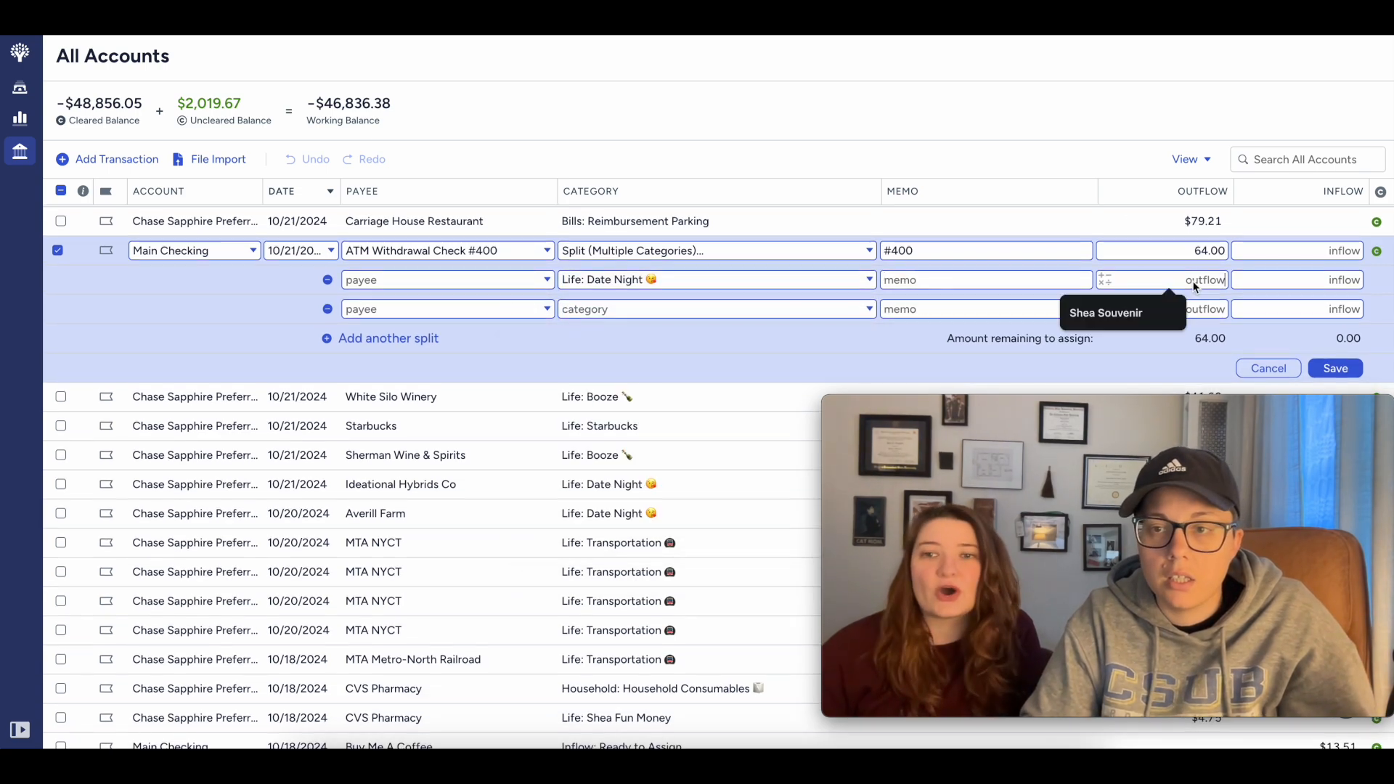
{"action": "type", "text": "44"}
Step: Assign the second split line to Household Consumables with an outflow of $20, then save and deselect the transaction
{"action": "left_click", "coordinate": [635, 308]}
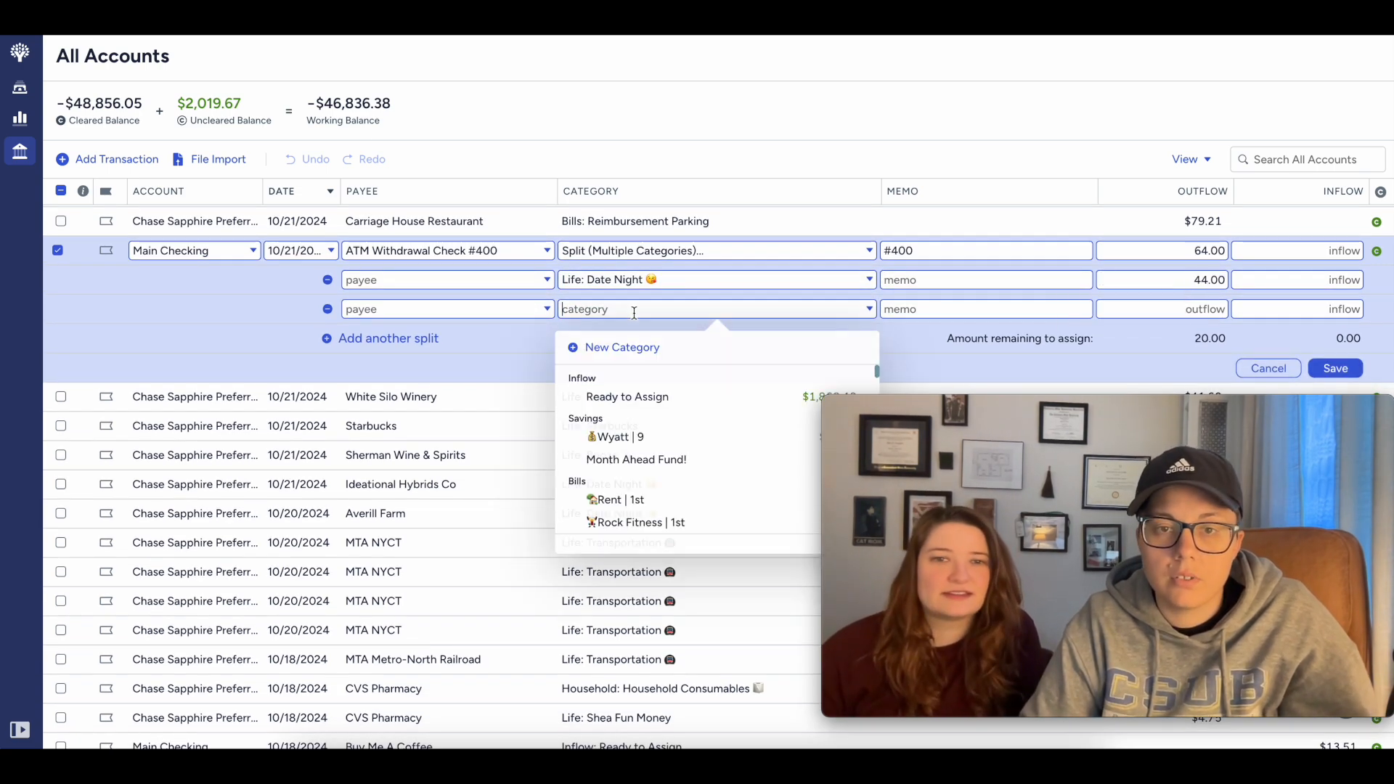
{"action": "type", "text": "house"}
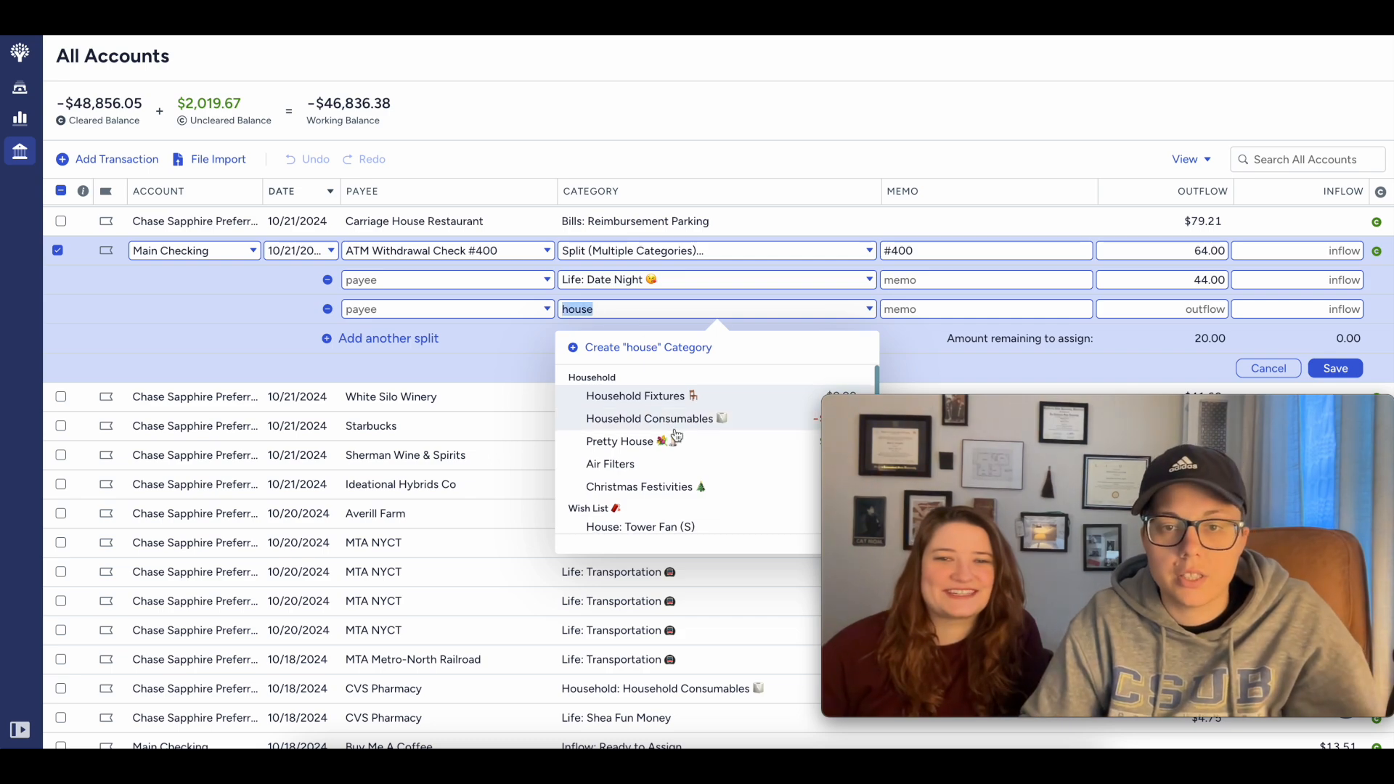
{"action": "left_click", "coordinate": [650, 420]}
{"action": "type", "text": "20"}
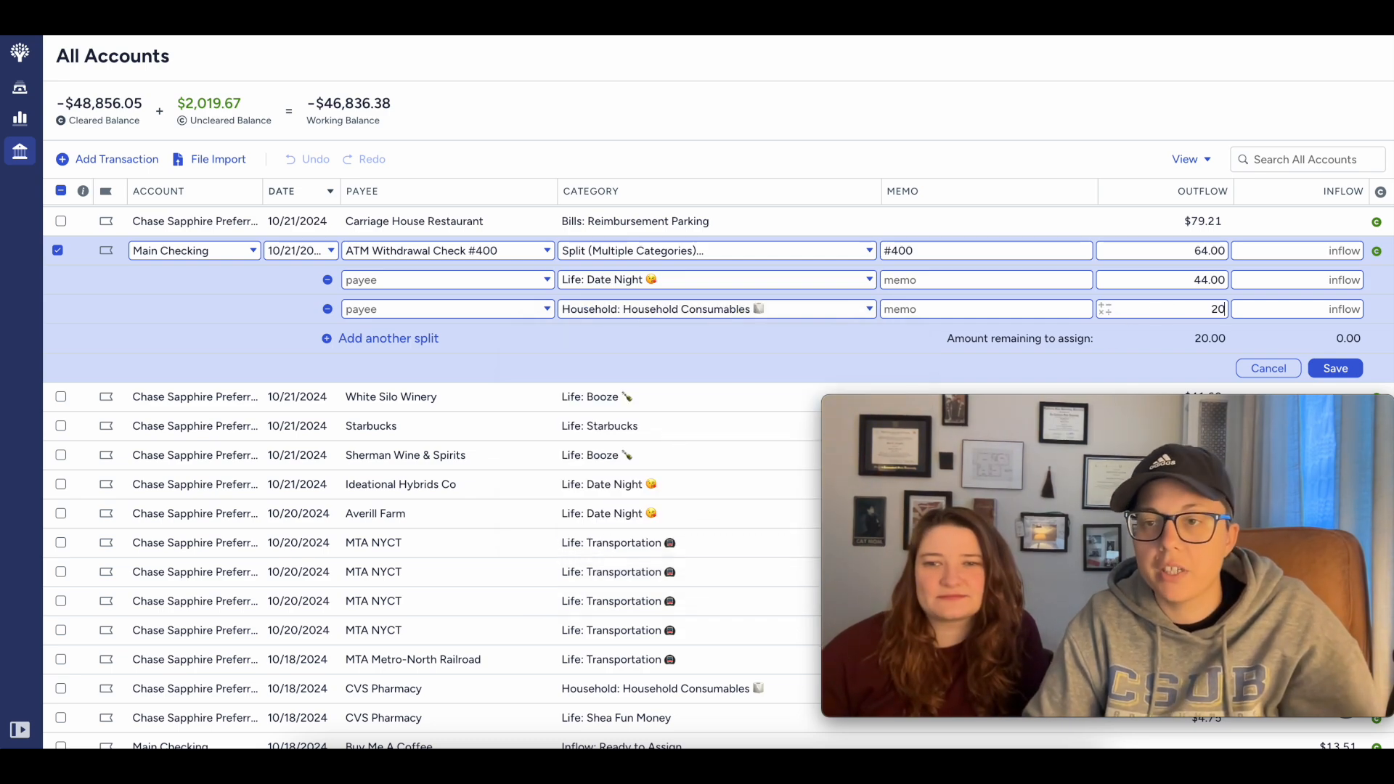
{"action": "key", "text": "Return"}
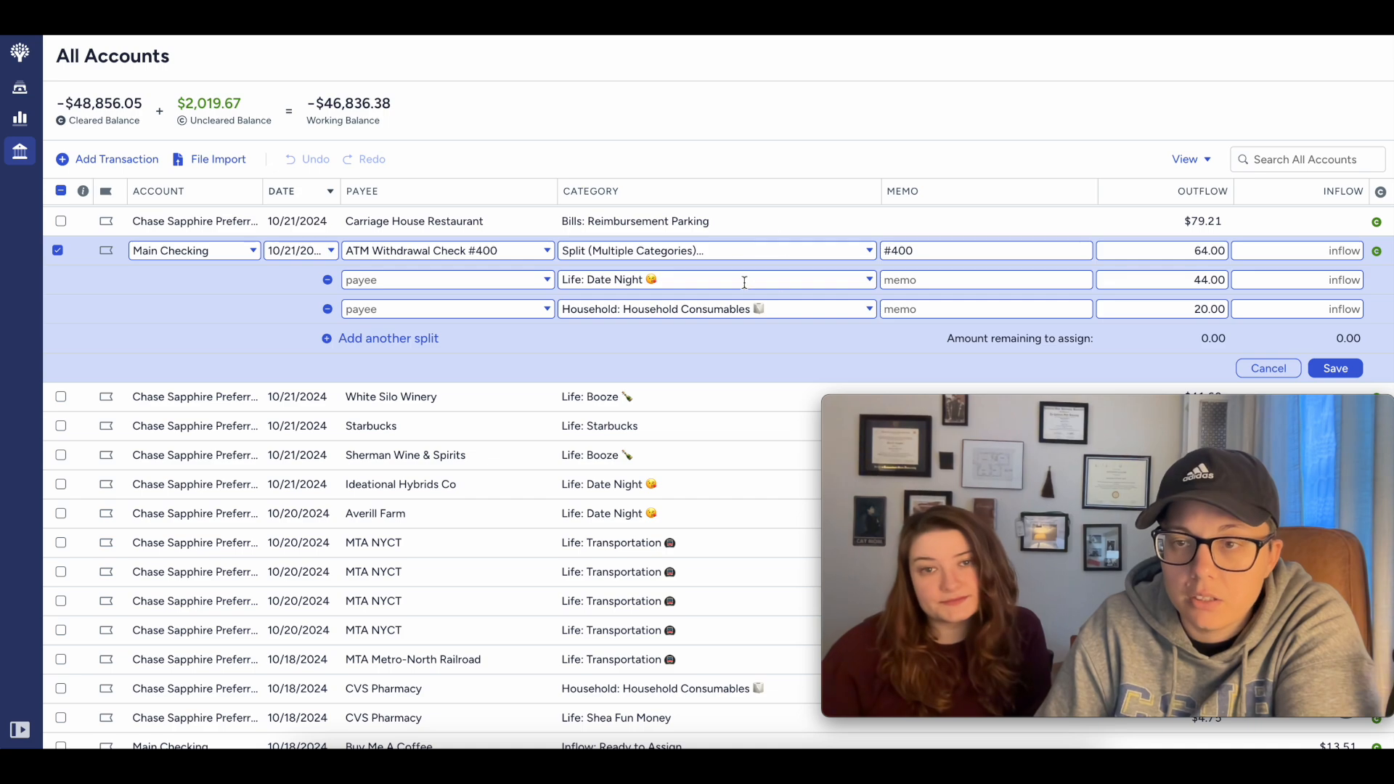
{"action": "left_click", "coordinate": [1351, 369]}
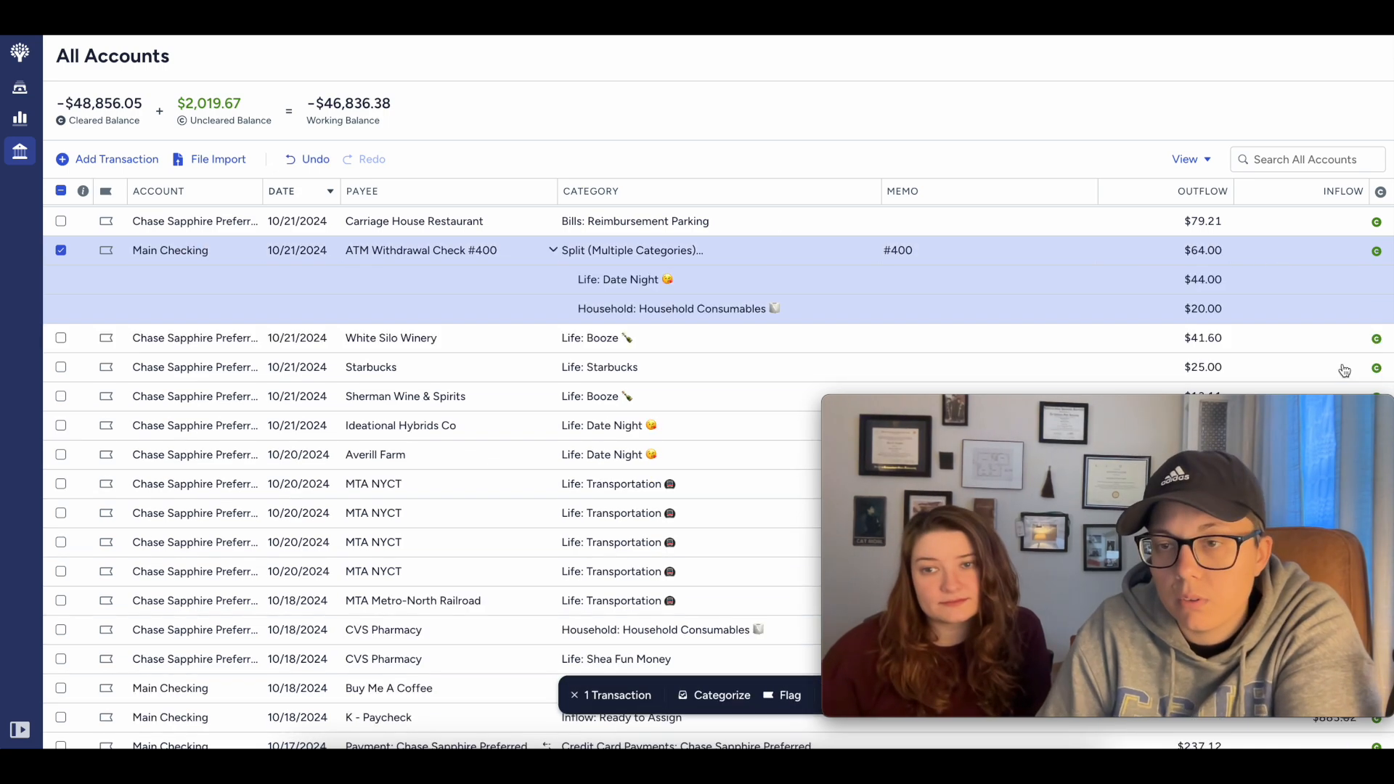
{"action": "left_click", "coordinate": [61, 252]}
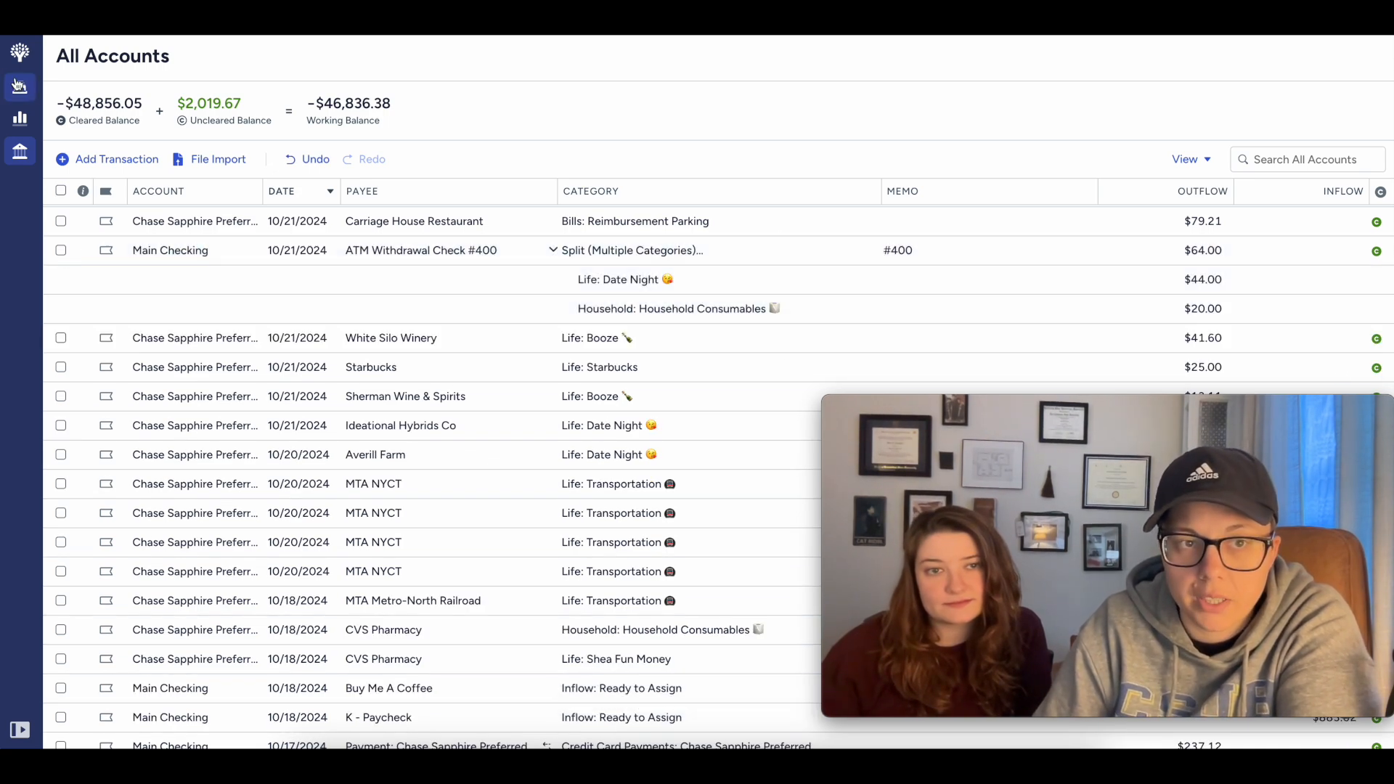
Step: Return to the October budget and add $31.84 to the amount assigned to Household Consumables
{"action": "left_click", "coordinate": [20, 88]}
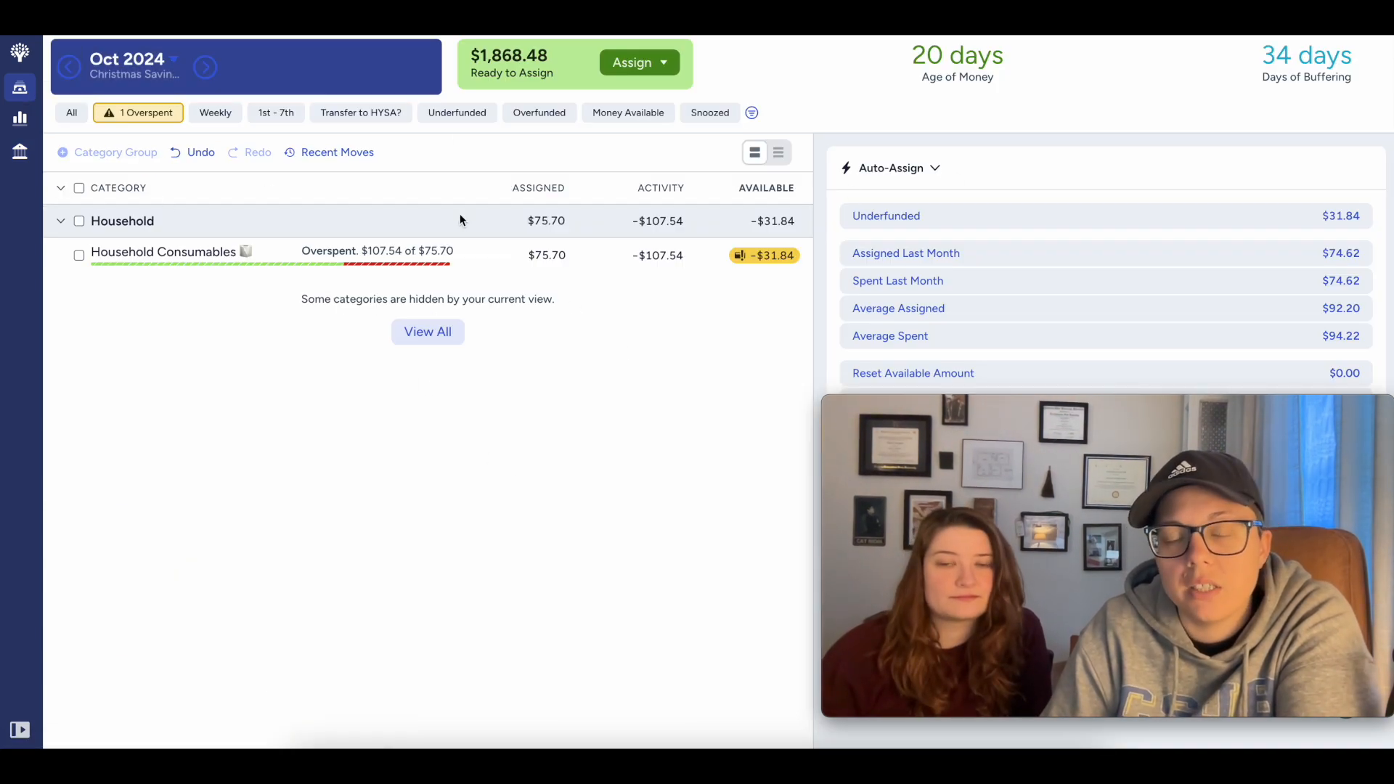
{"action": "left_click", "coordinate": [549, 256]}
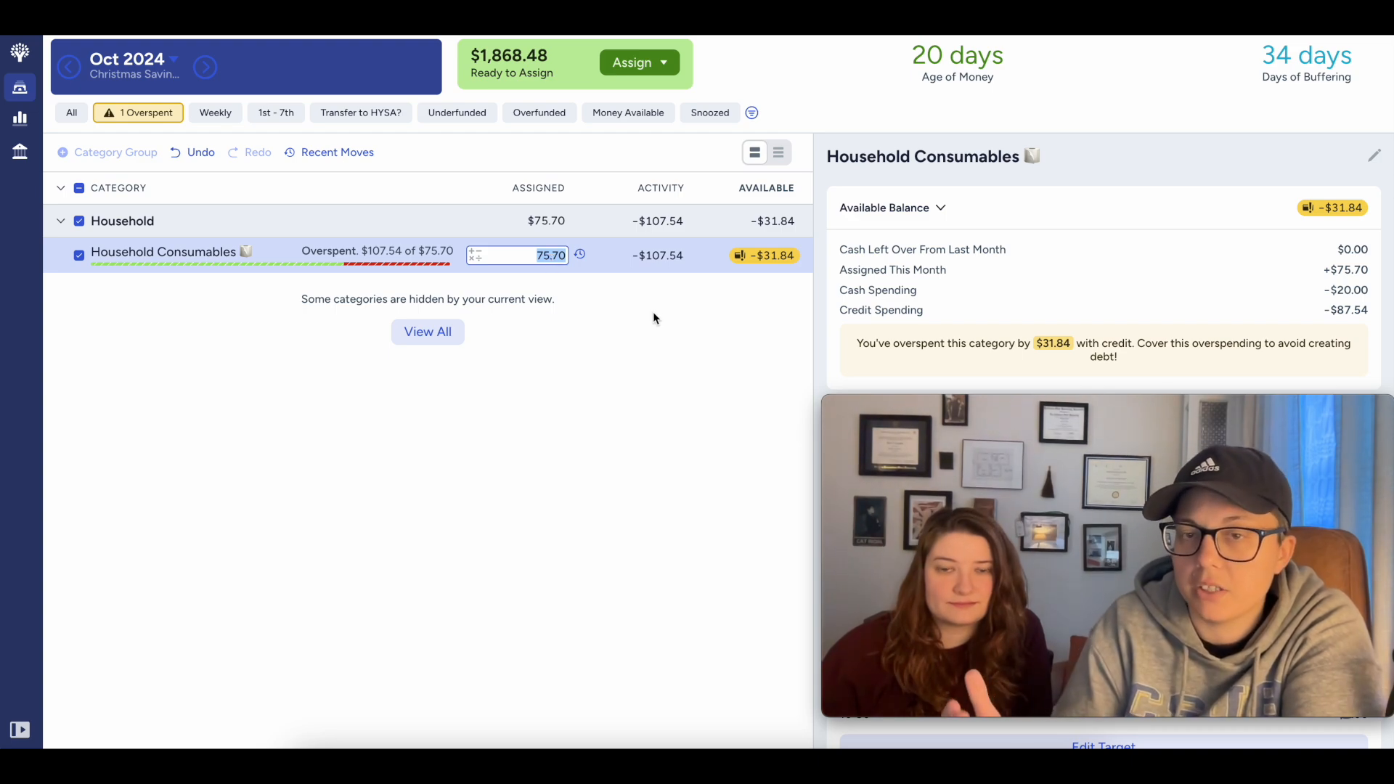
{"action": "type", "text": "+31.84"}
{"action": "key", "text": "Return"}
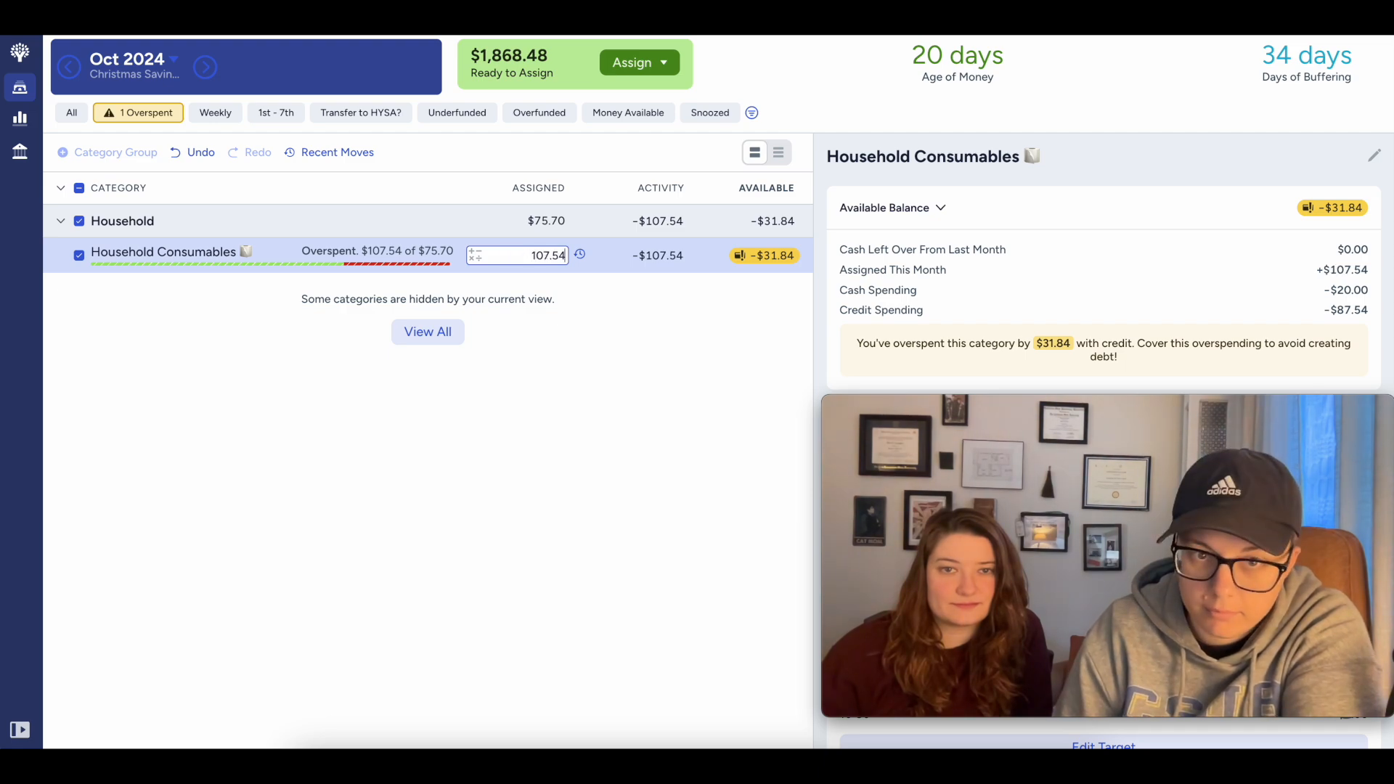
Step: Show all categories and add $800 to the amount assigned to Month Ahead Fund in the November 2024 budget
{"action": "left_click", "coordinate": [72, 116]}
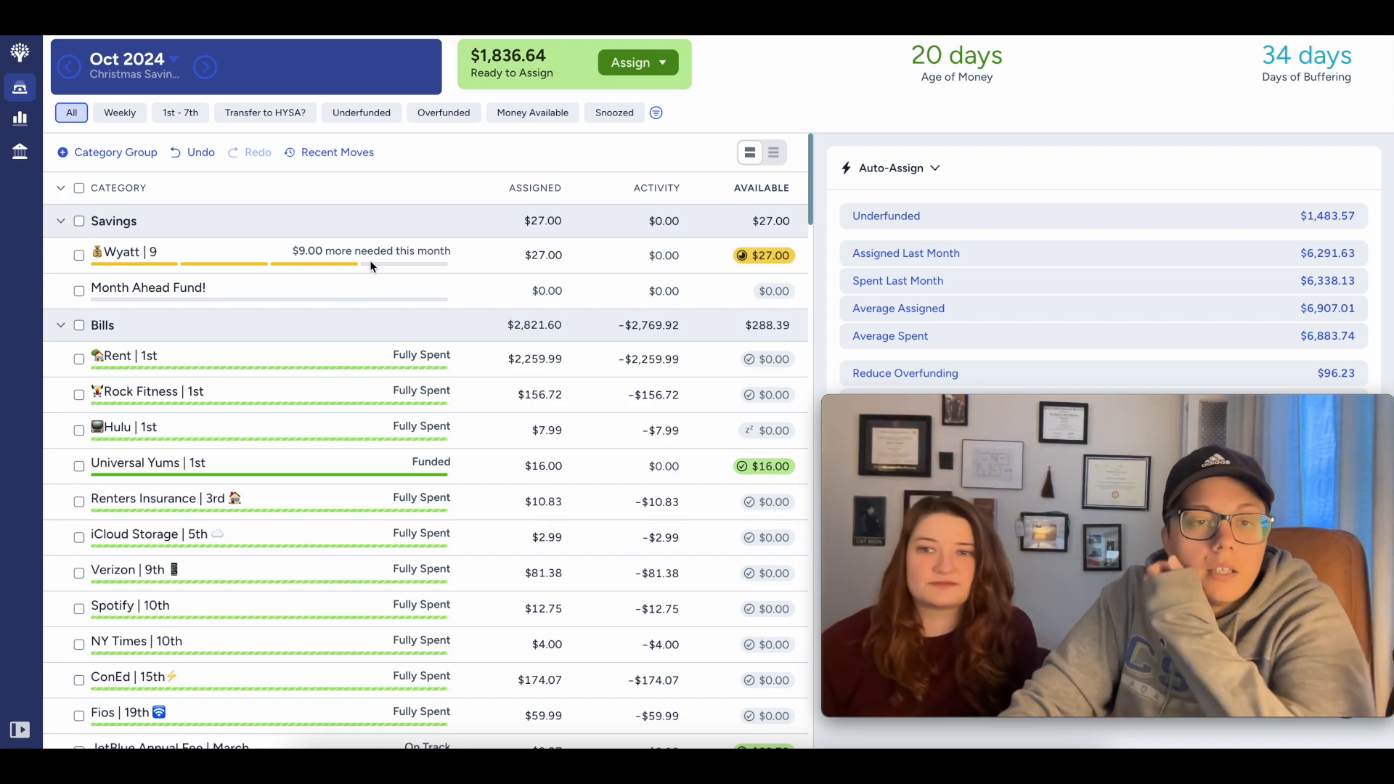
{"action": "left_click", "coordinate": [206, 68]}
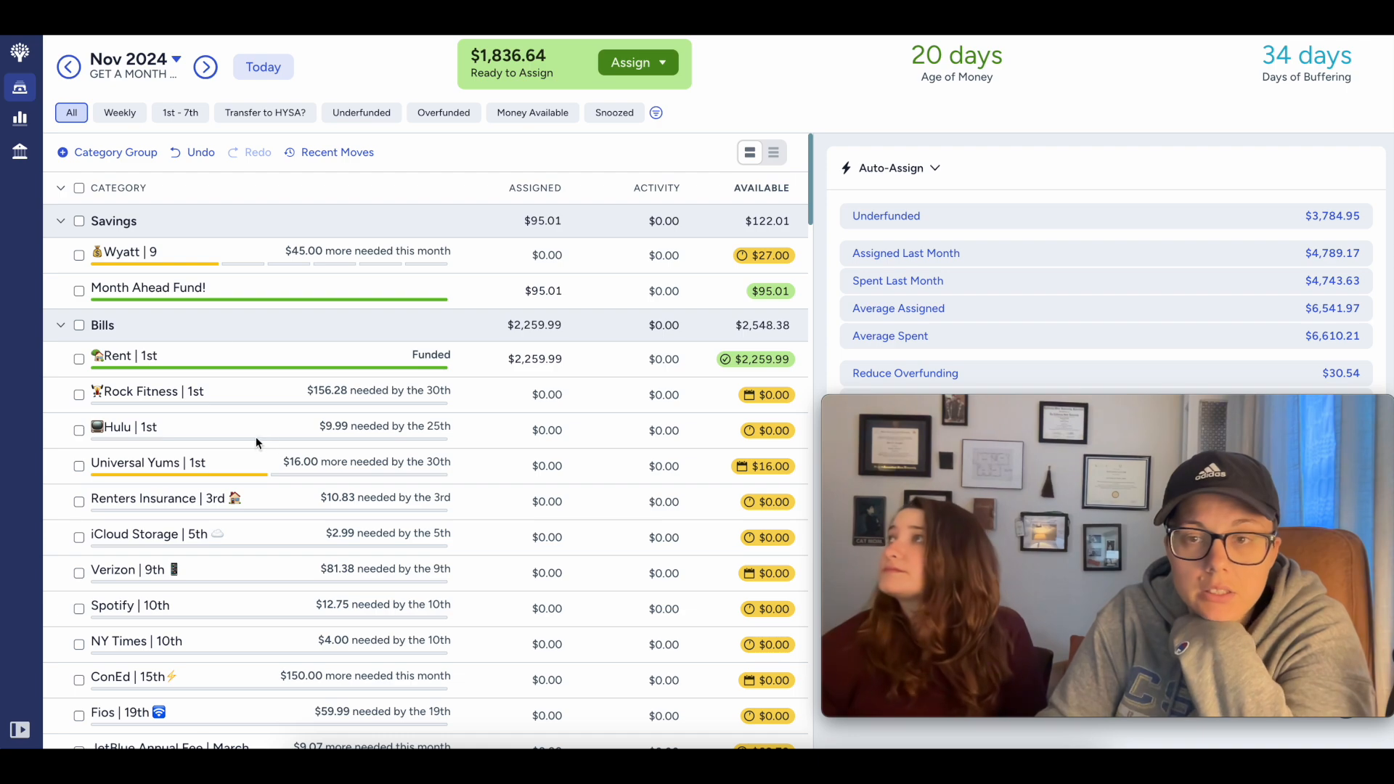
{"action": "left_click", "coordinate": [67, 70]}
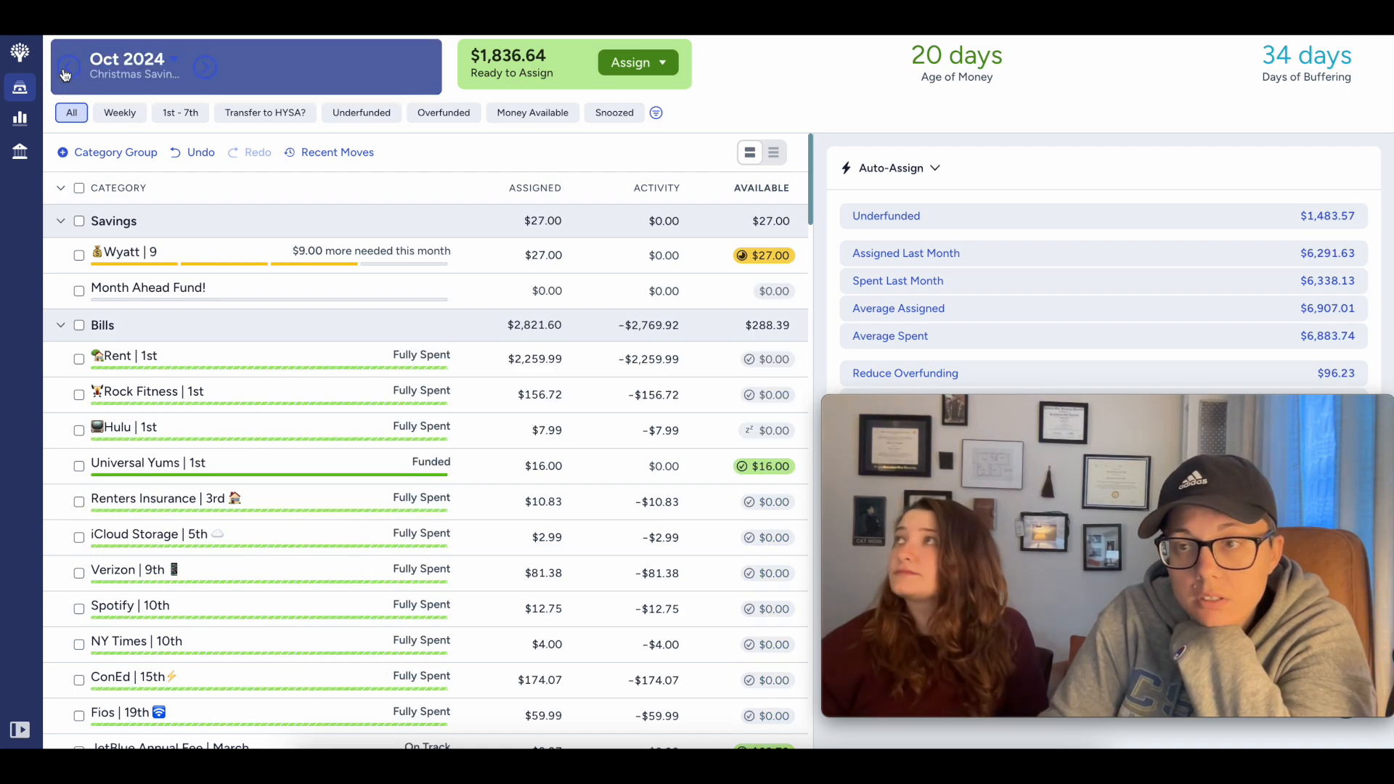
{"action": "left_click", "coordinate": [206, 67]}
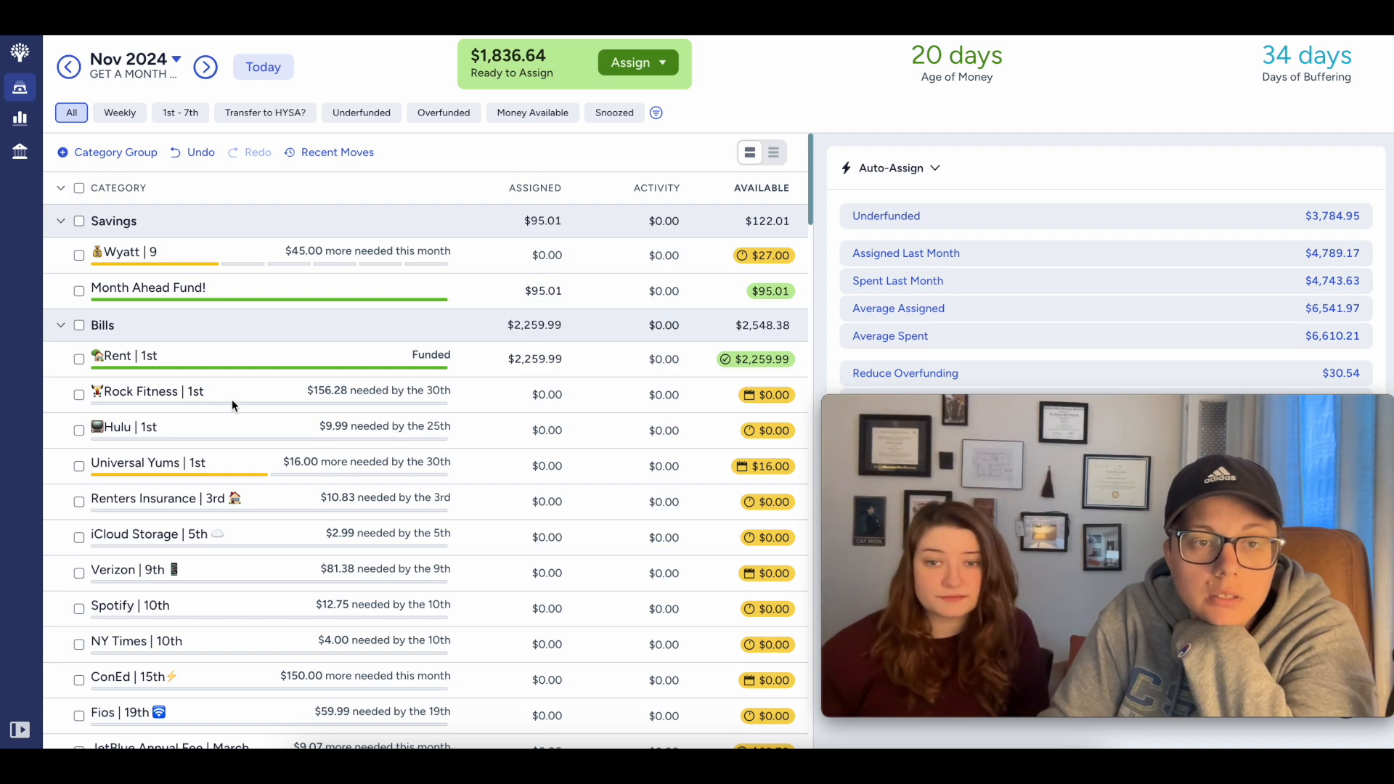
{"action": "left_click", "coordinate": [528, 292]}
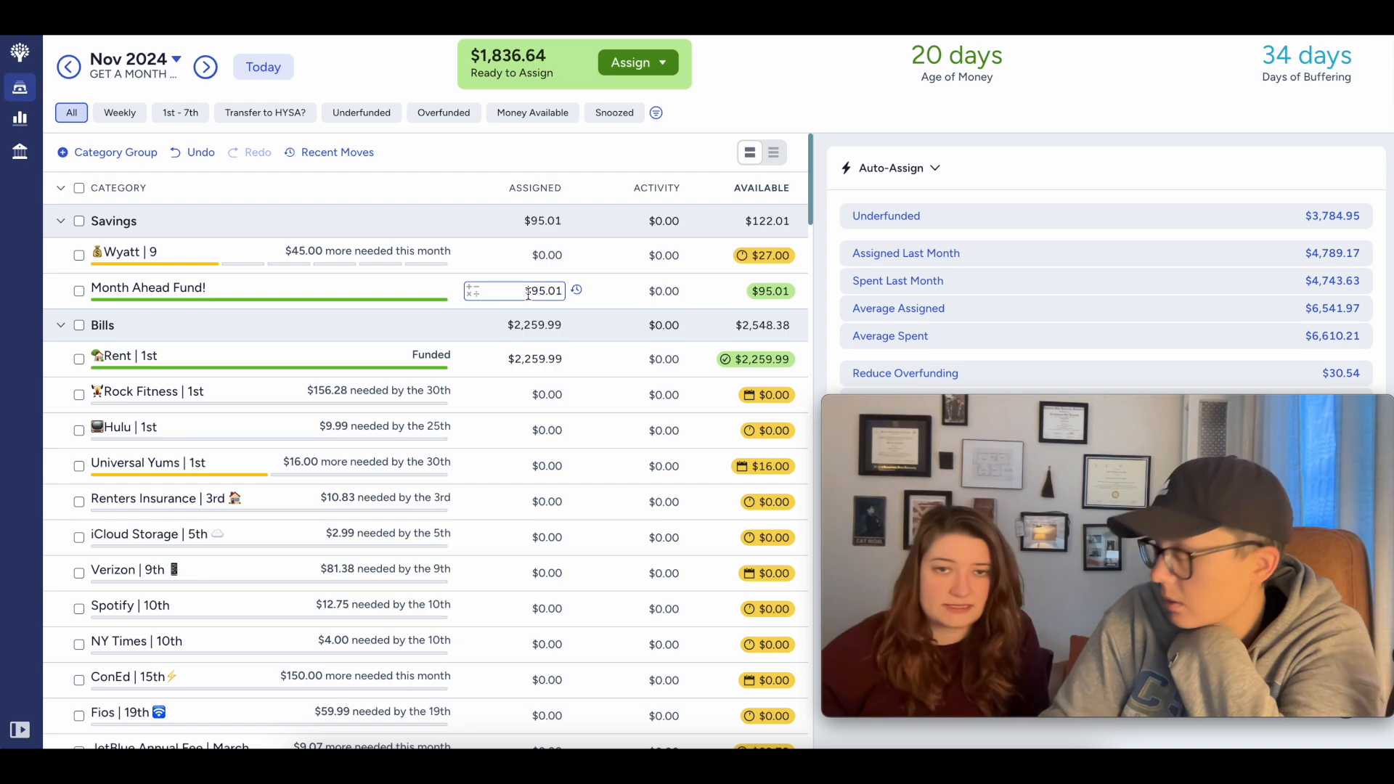
{"action": "left_click", "coordinate": [515, 292]}
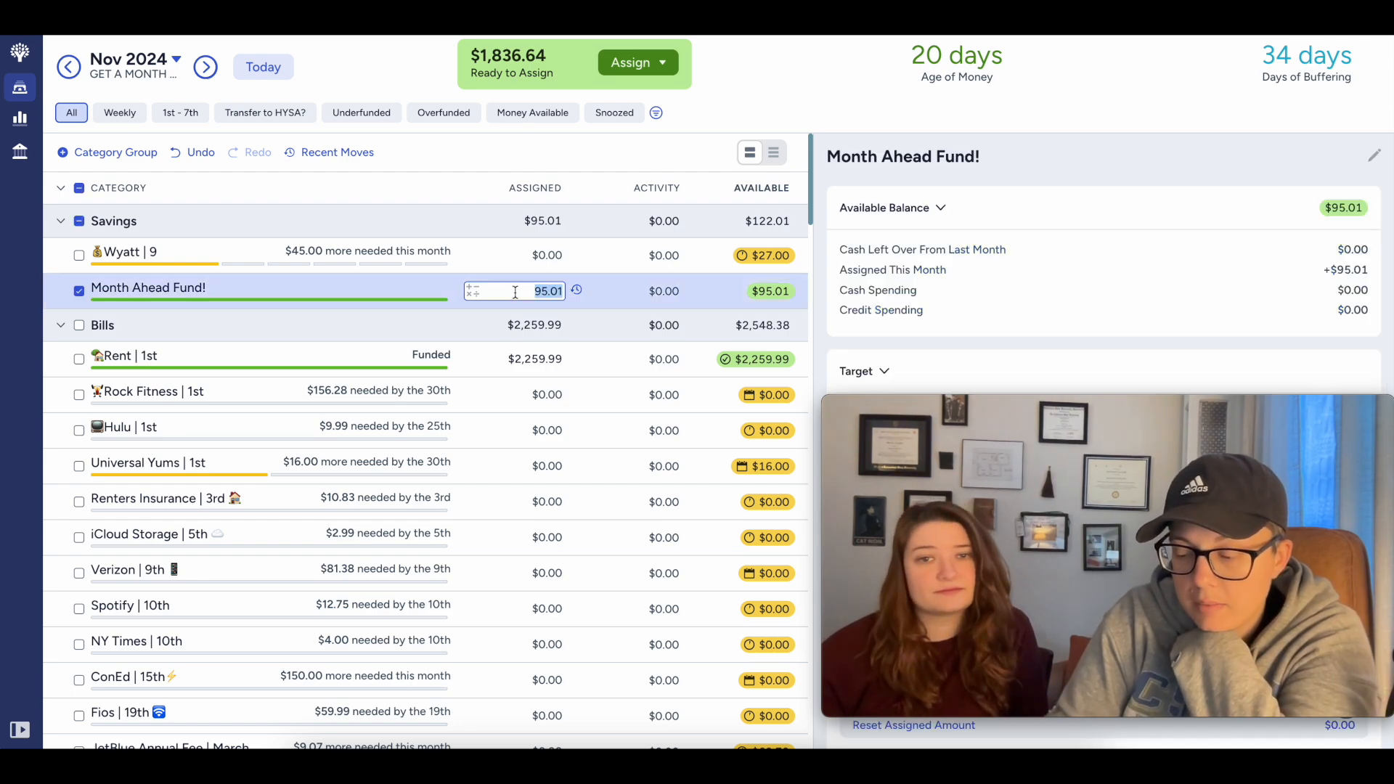
{"action": "type", "text": "+800"}
{"action": "key", "text": "Return"}
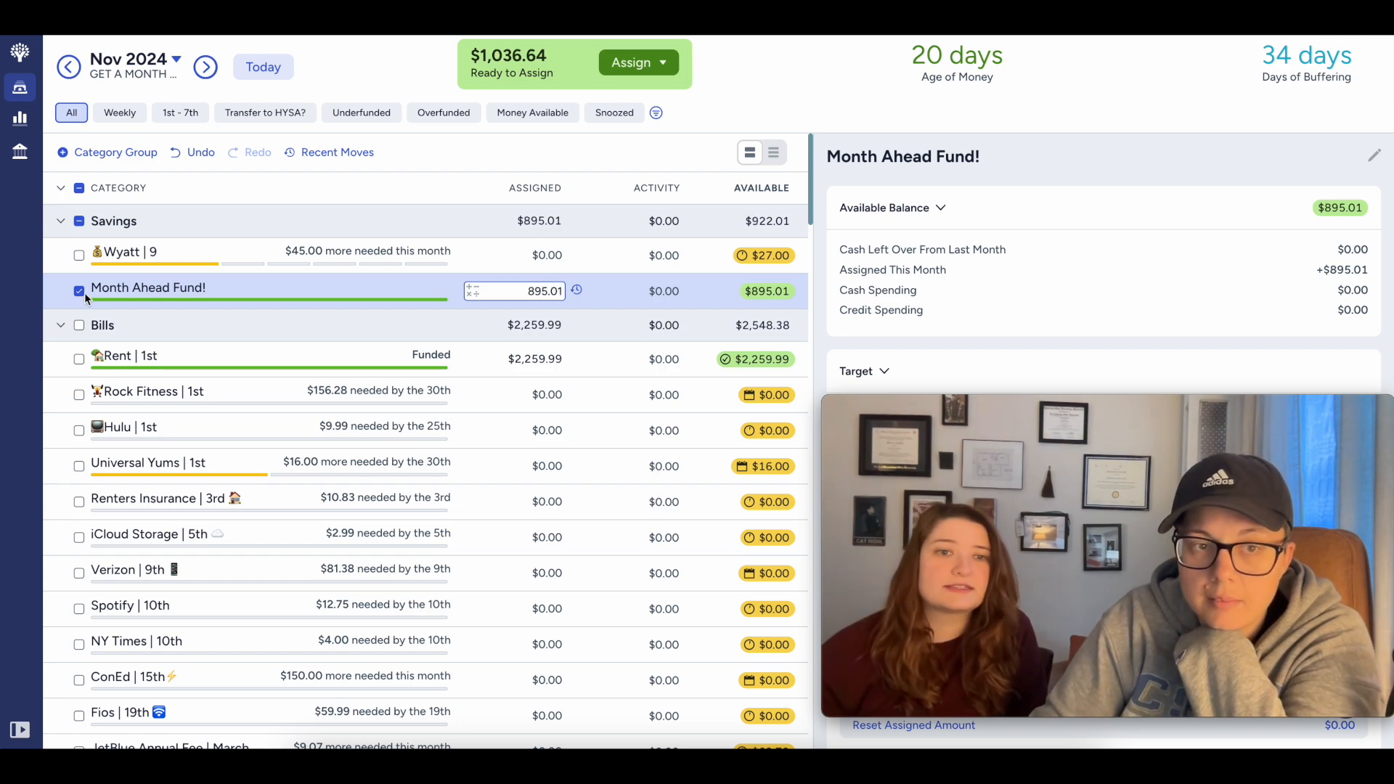
{"action": "left_click", "coordinate": [79, 291]}
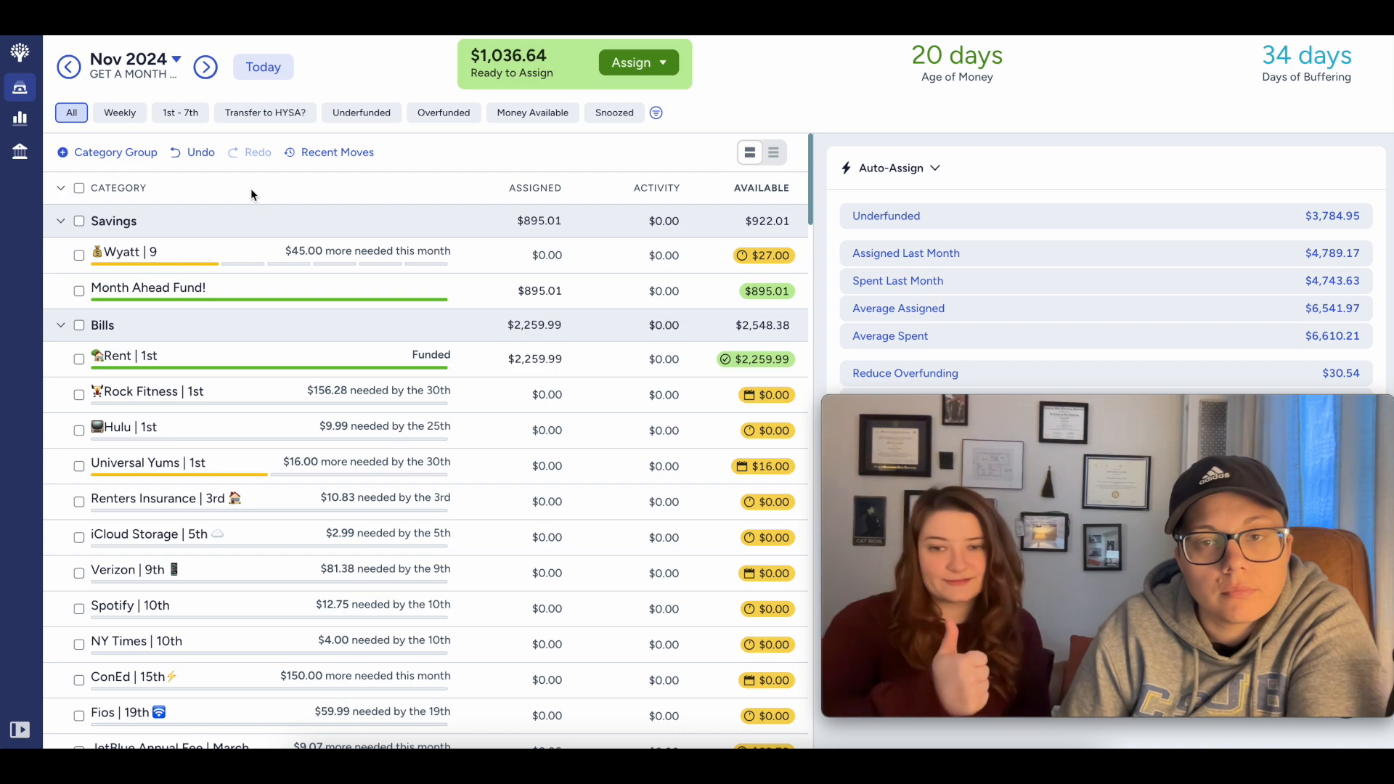
Step: Return to the October 2024 budget and set the amount assigned to the first Savings category to $36
{"action": "left_click", "coordinate": [206, 67]}
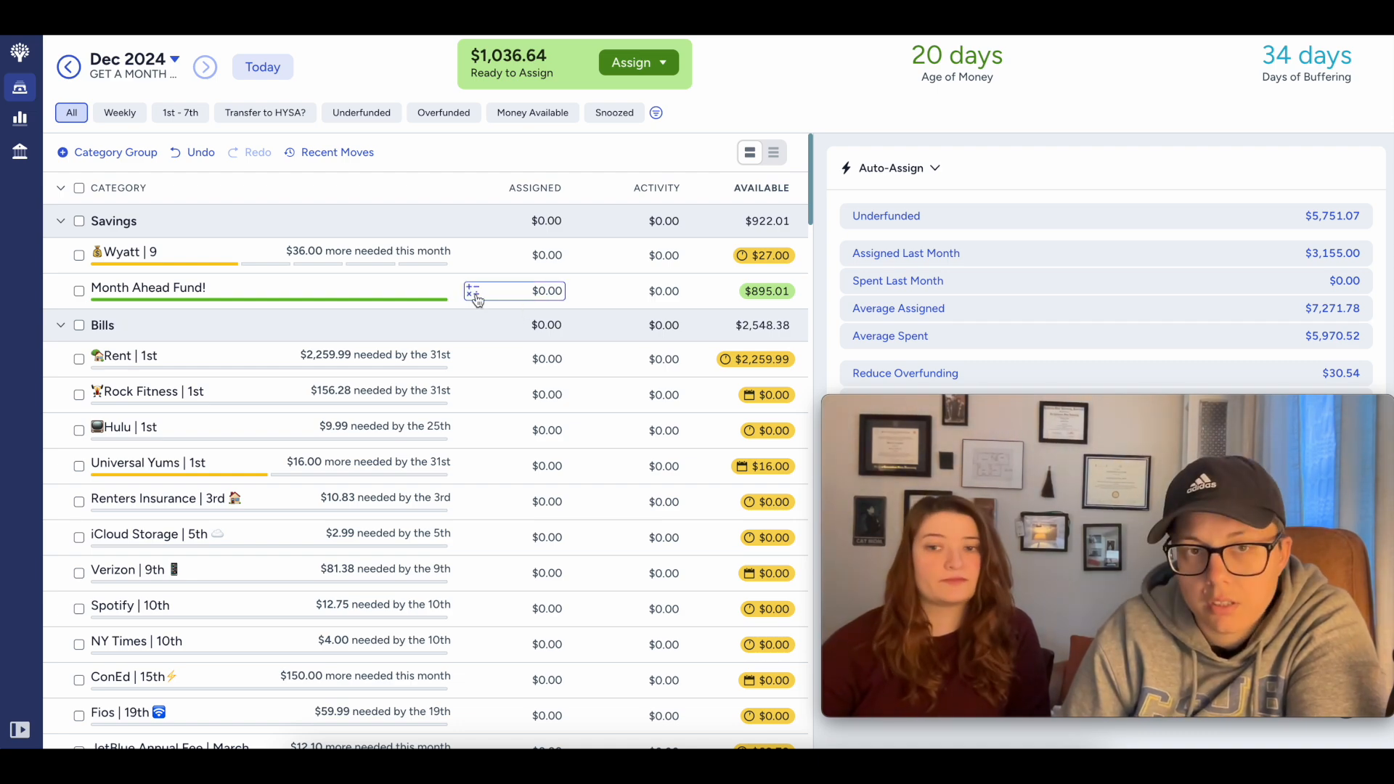
{"action": "left_click", "coordinate": [263, 68]}
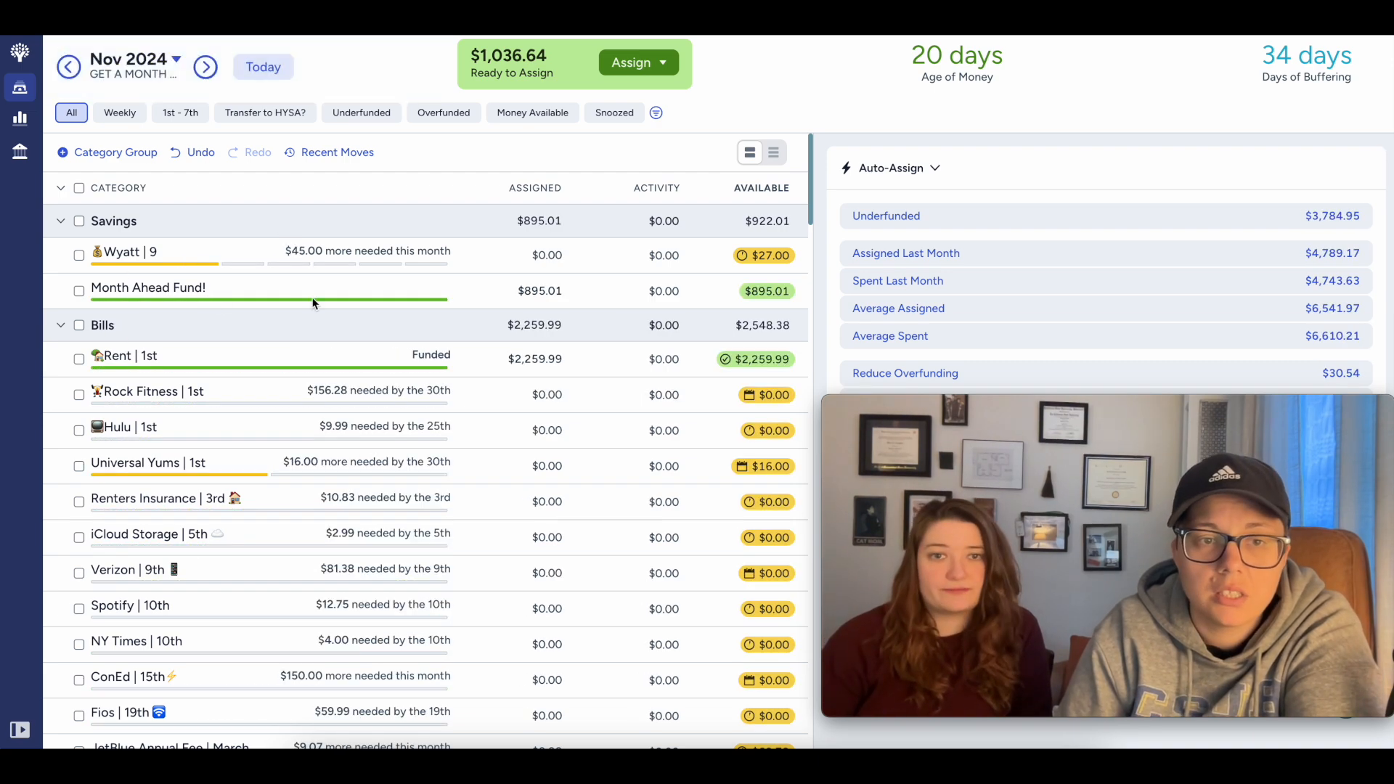
{"action": "left_click", "coordinate": [266, 68]}
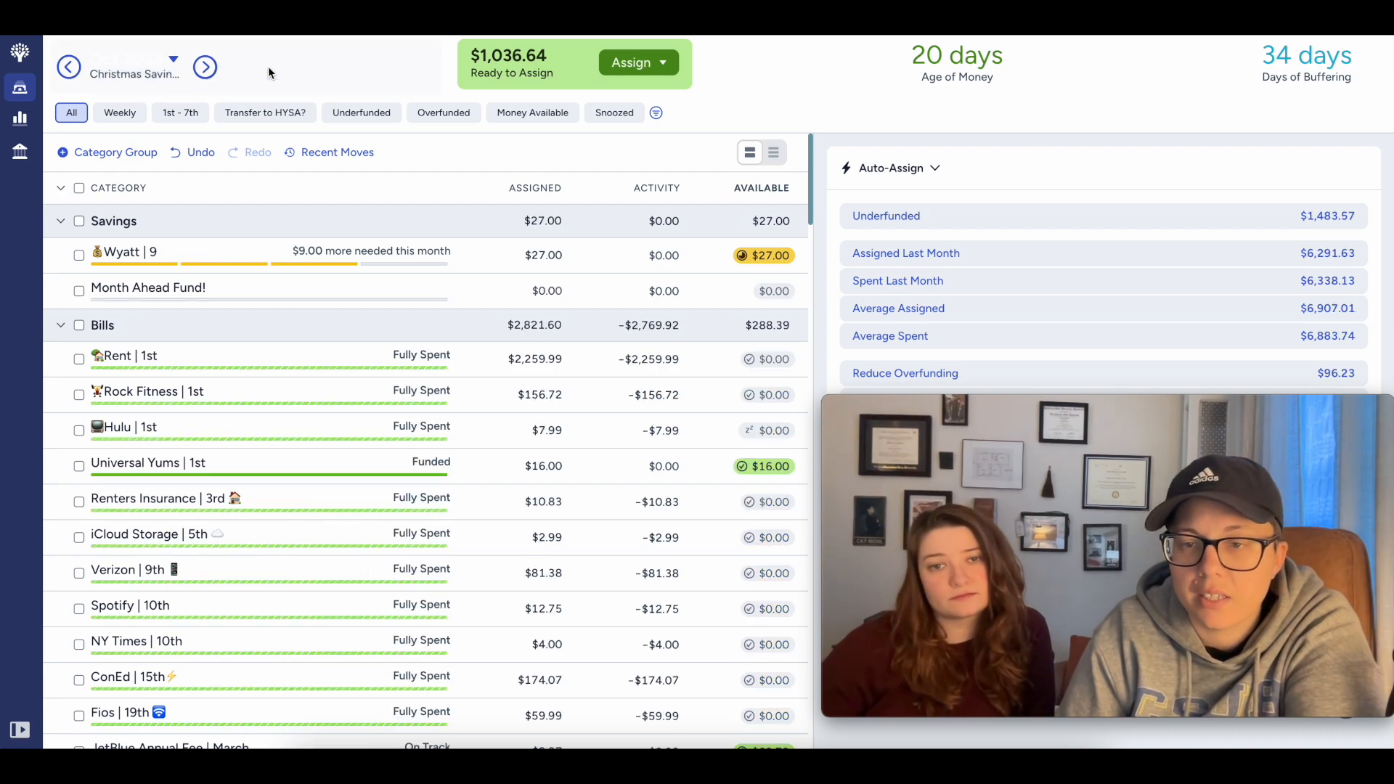
{"action": "scroll", "coordinate": [326, 383], "scroll_direction": "down", "scroll_amount": 1}
{"action": "scroll", "coordinate": [325, 382], "scroll_direction": "up", "scroll_amount": 1}
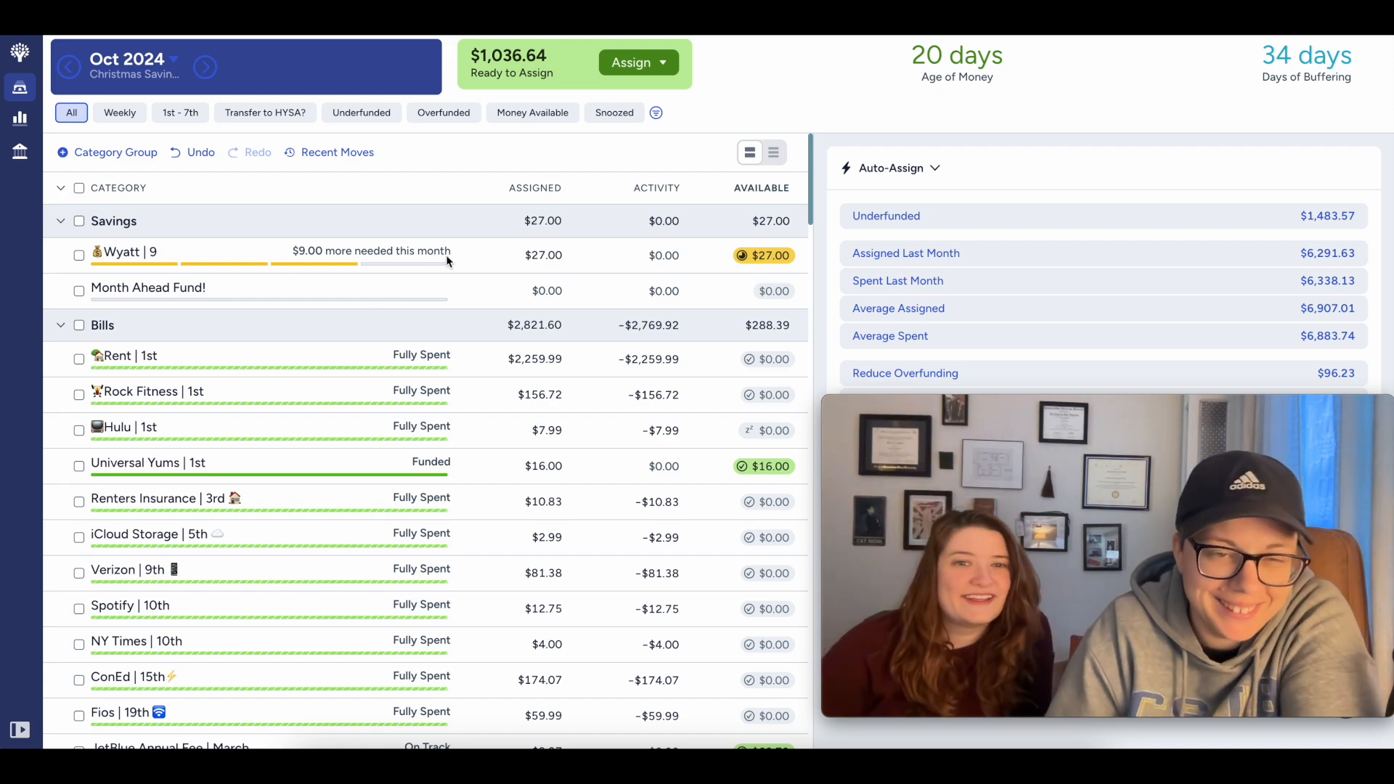
{"action": "left_click", "coordinate": [507, 256]}
{"action": "type", "text": "36"}
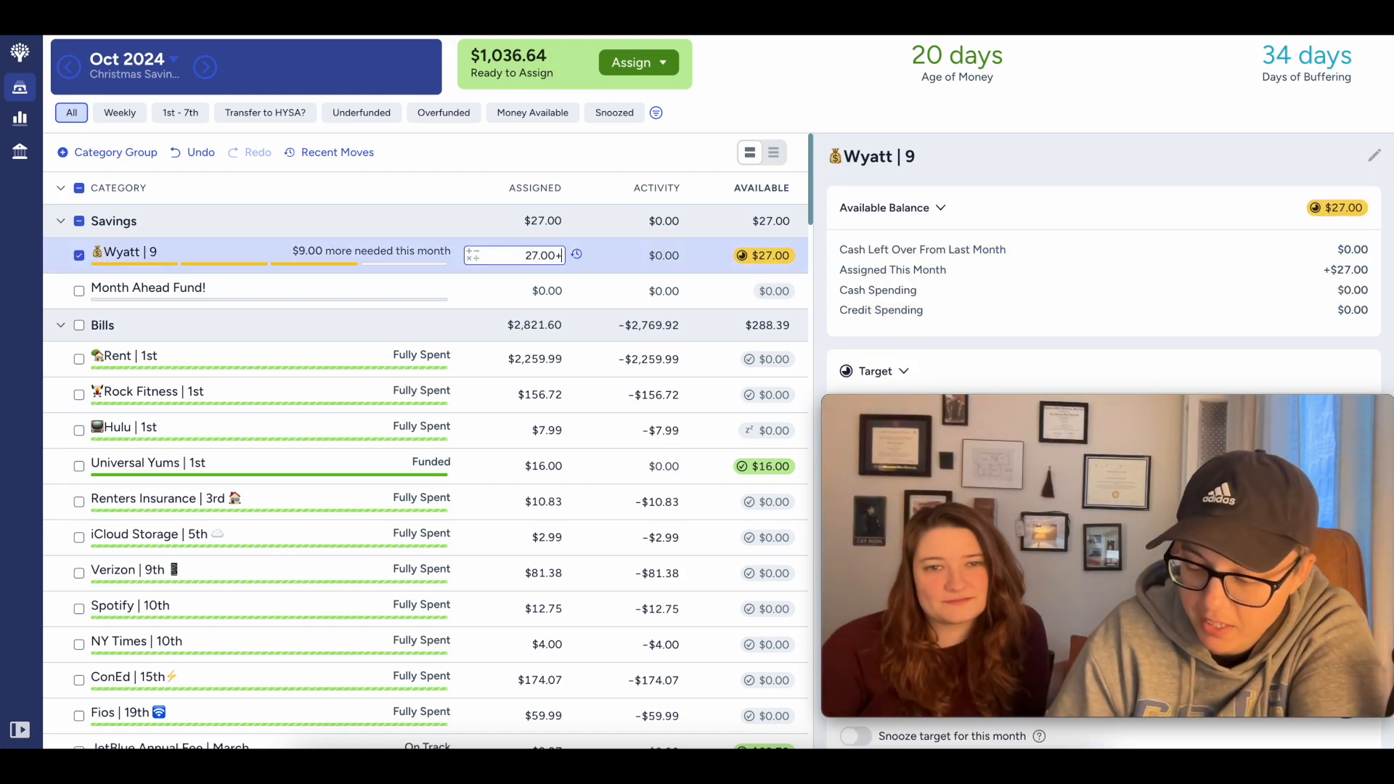
{"action": "key", "text": "Return"}
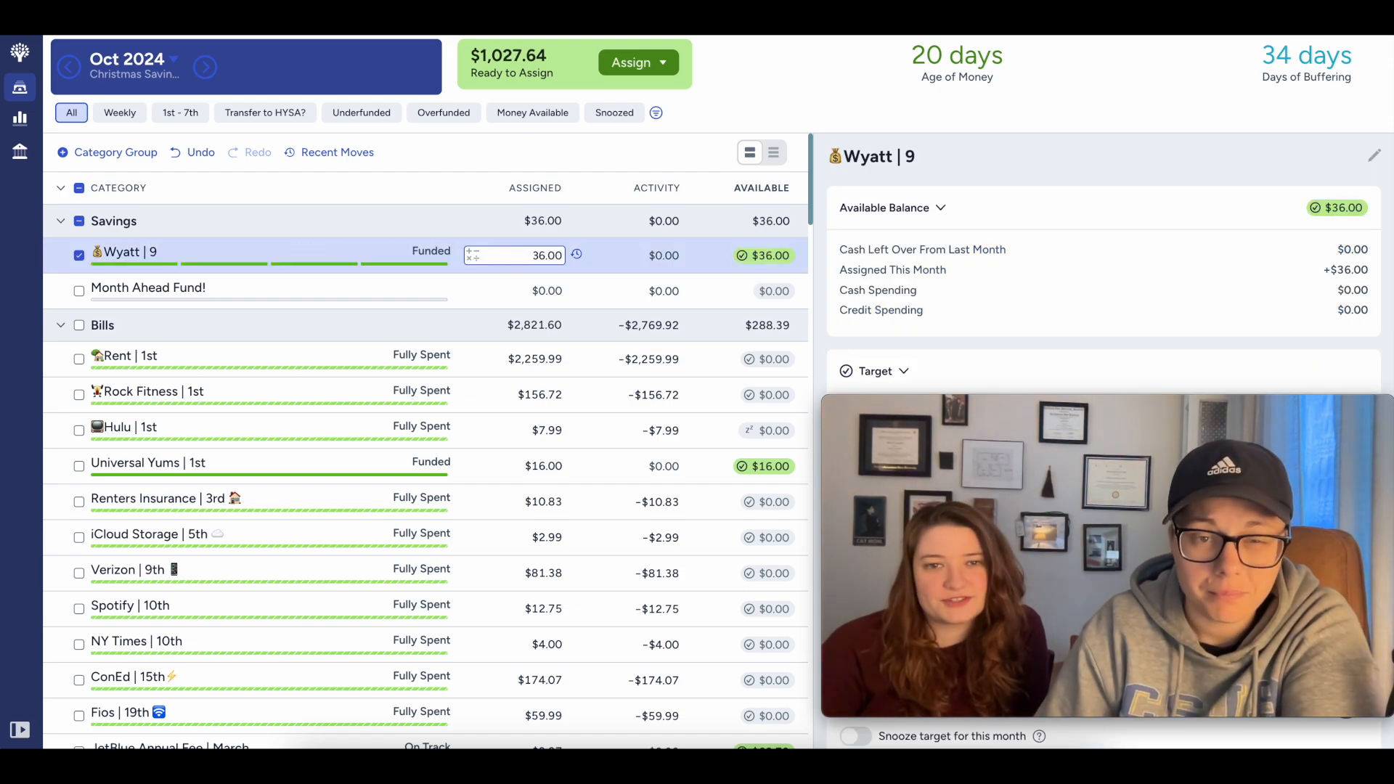
{"action": "left_click", "coordinate": [80, 261]}
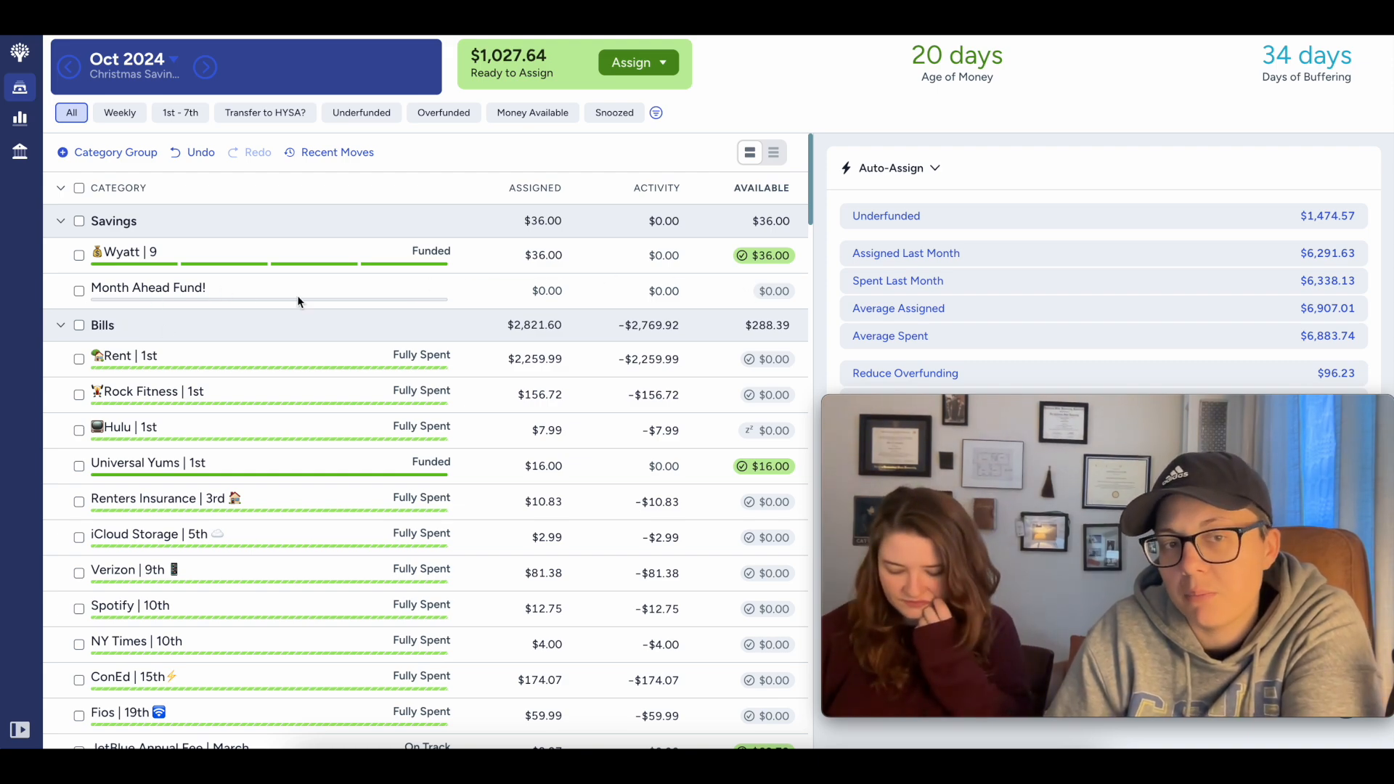
Step: Collapse the Savings and Bills category groups and check the October 2024 paydays in the Calendar app
{"action": "left_click", "coordinate": [60, 221]}
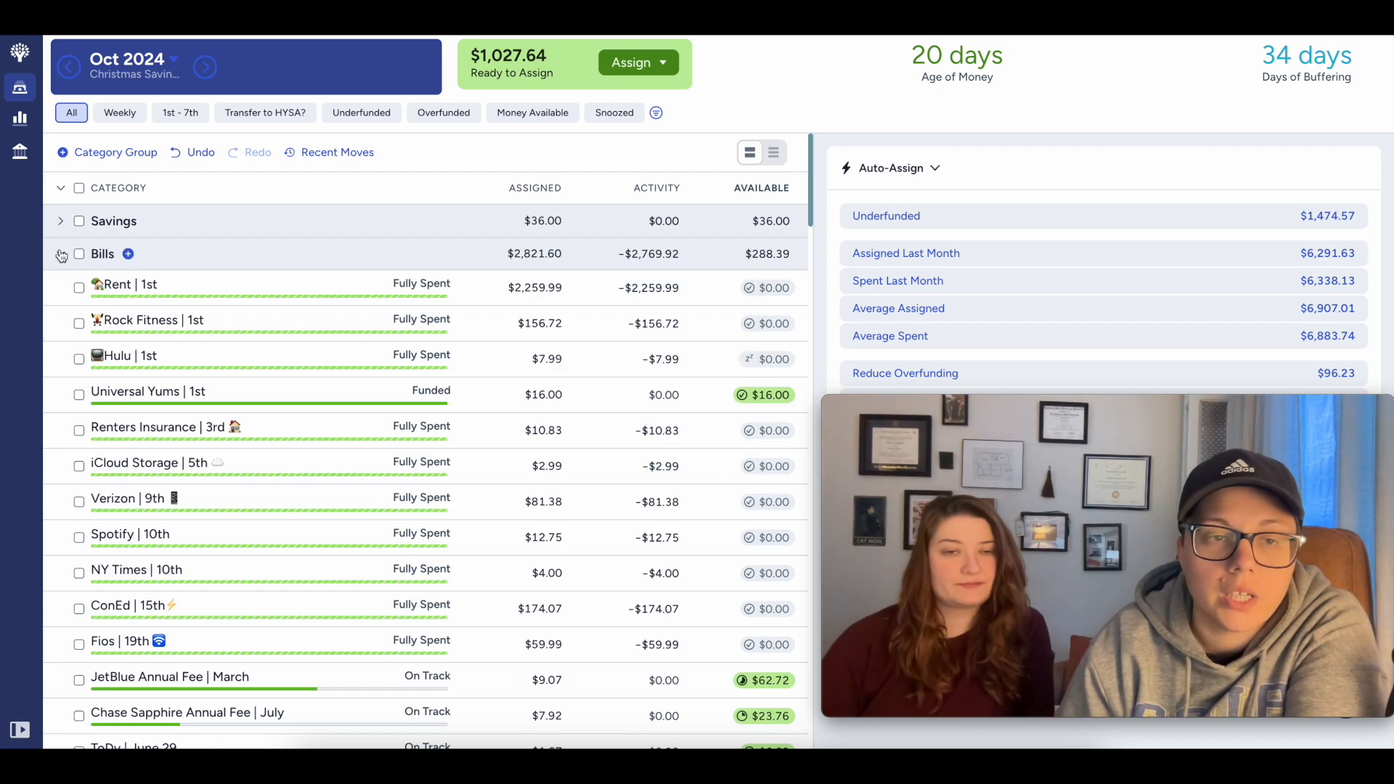
{"action": "left_click", "coordinate": [80, 253]}
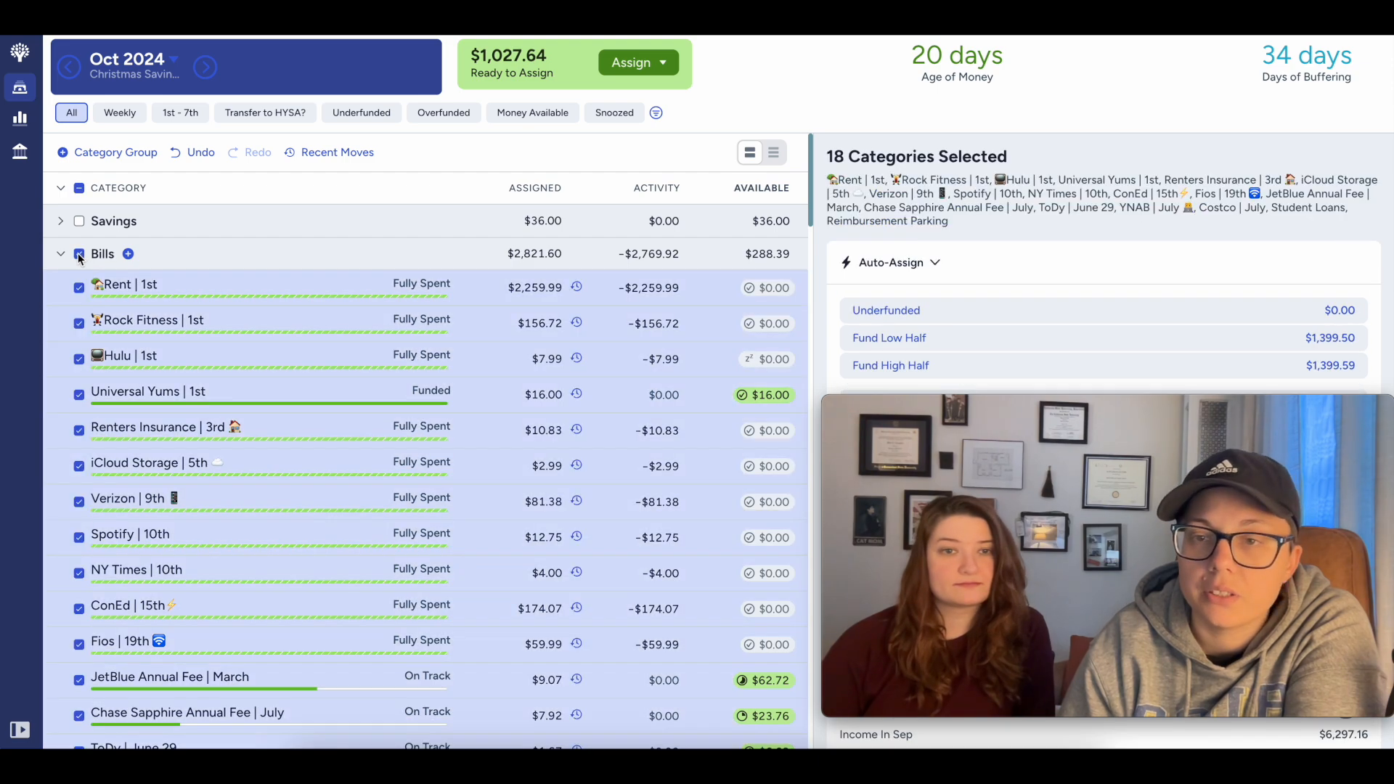
{"action": "left_click", "coordinate": [77, 252]}
{"action": "left_click", "coordinate": [60, 255]}
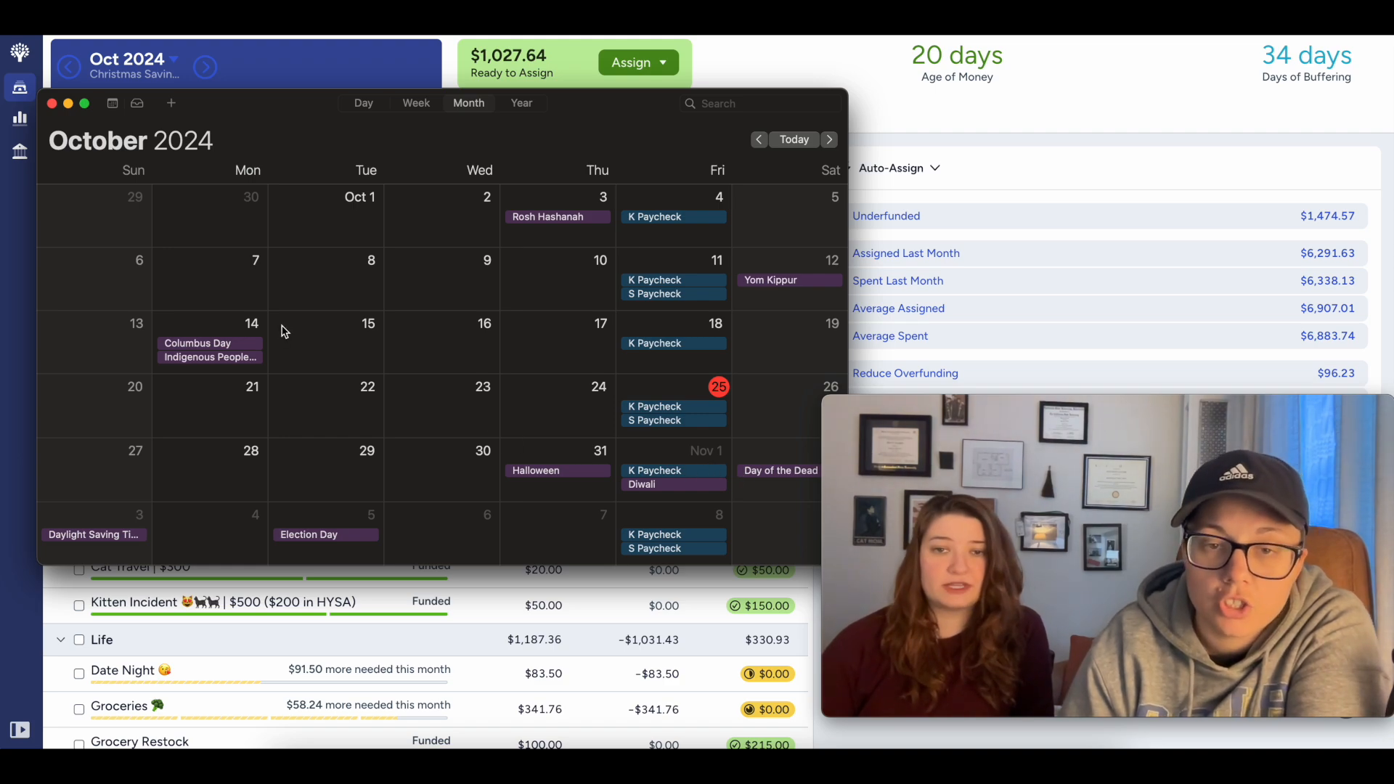
{"action": "left_click", "coordinate": [52, 103]}
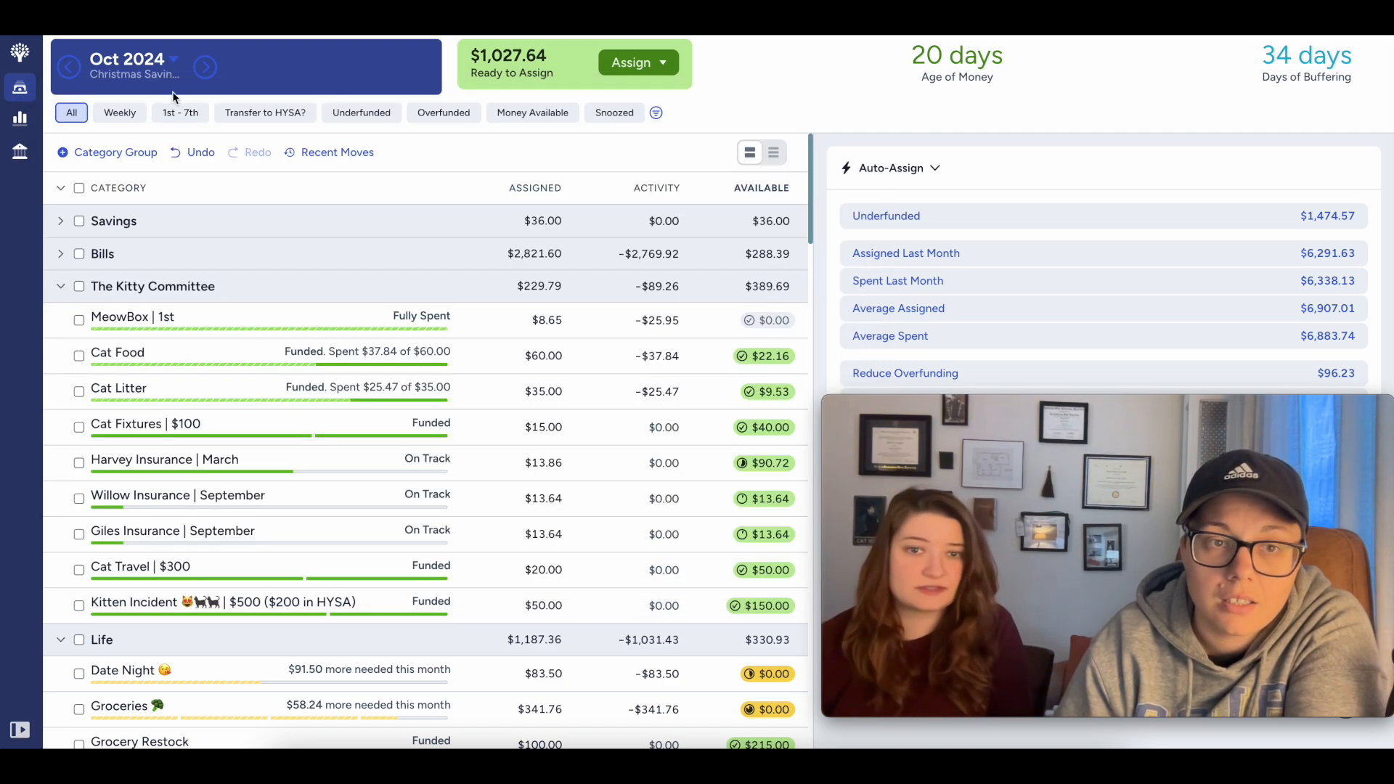
Step: In the November 2024 budget's 1st - 7th view, auto-assign the underfunded amounts to Rock Fitness and Hulu, then clear the selection
{"action": "left_click", "coordinate": [205, 67]}
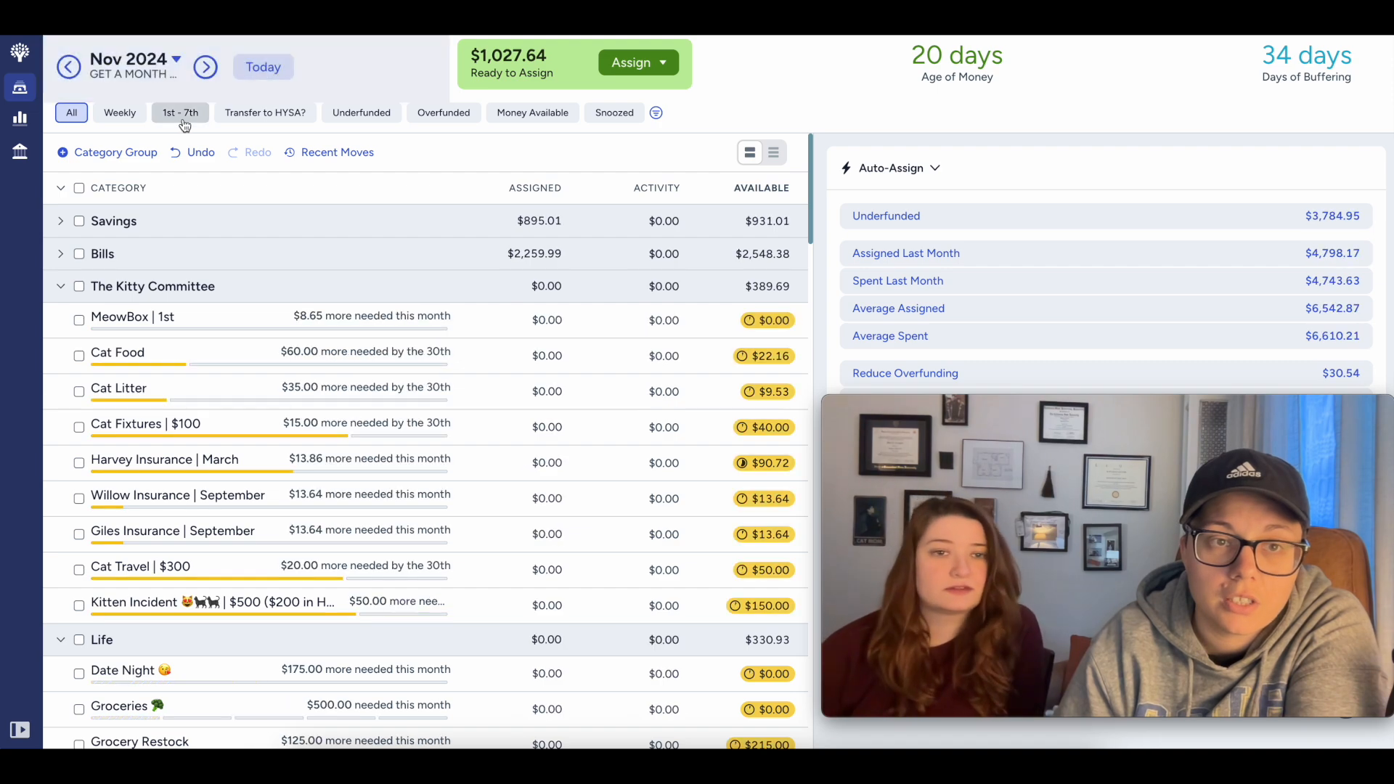
{"action": "left_click", "coordinate": [180, 113]}
{"action": "left_click", "coordinate": [61, 221]}
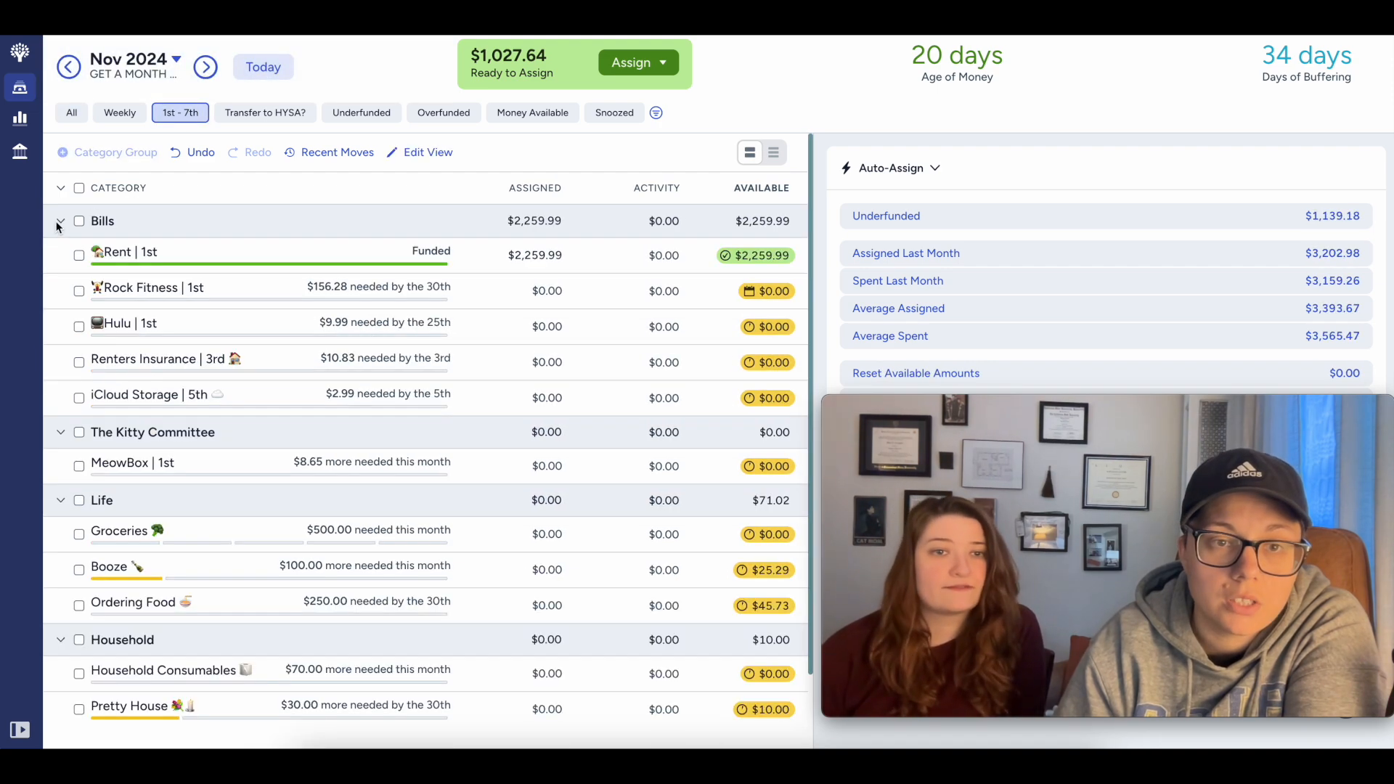
{"action": "left_click", "coordinate": [78, 290]}
{"action": "left_click", "coordinate": [79, 326]}
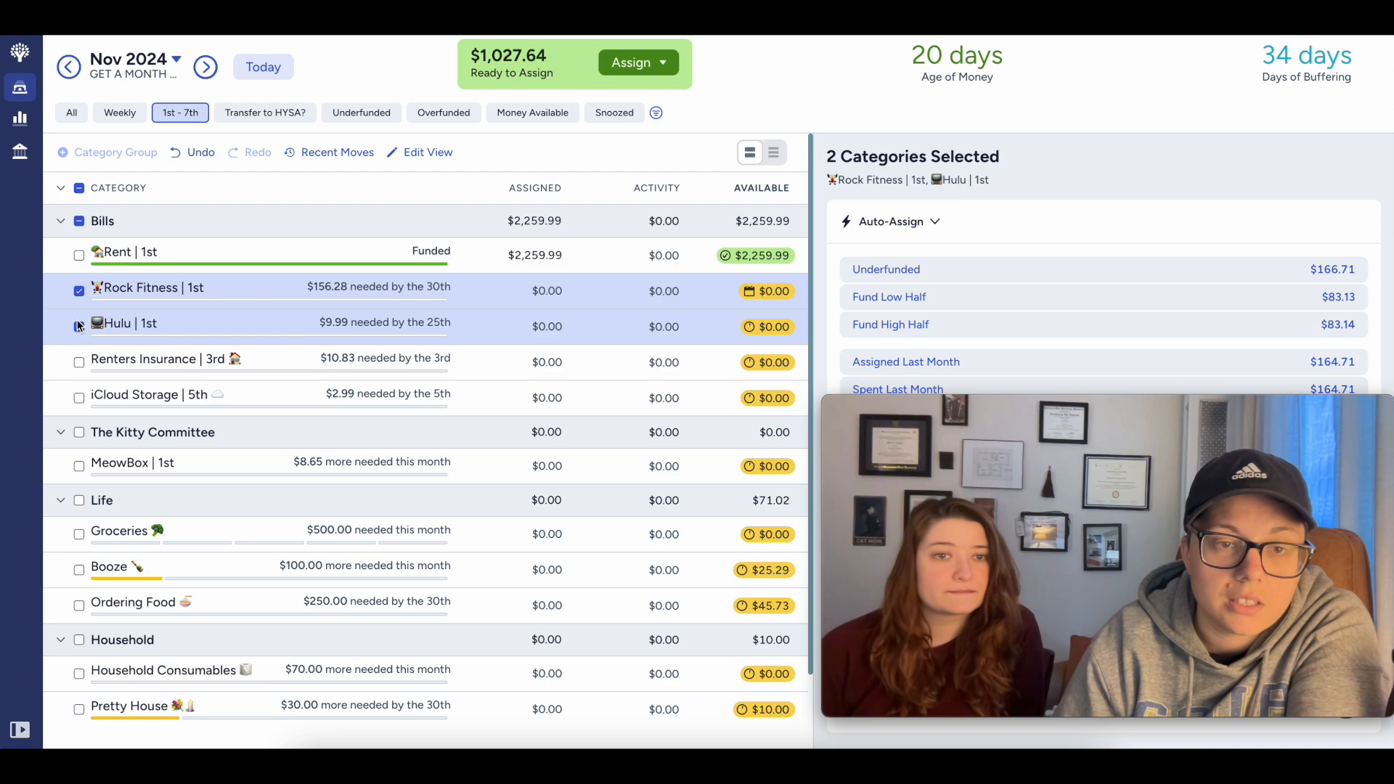
{"action": "scroll", "coordinate": [95, 327], "scroll_direction": "down", "scroll_amount": 2}
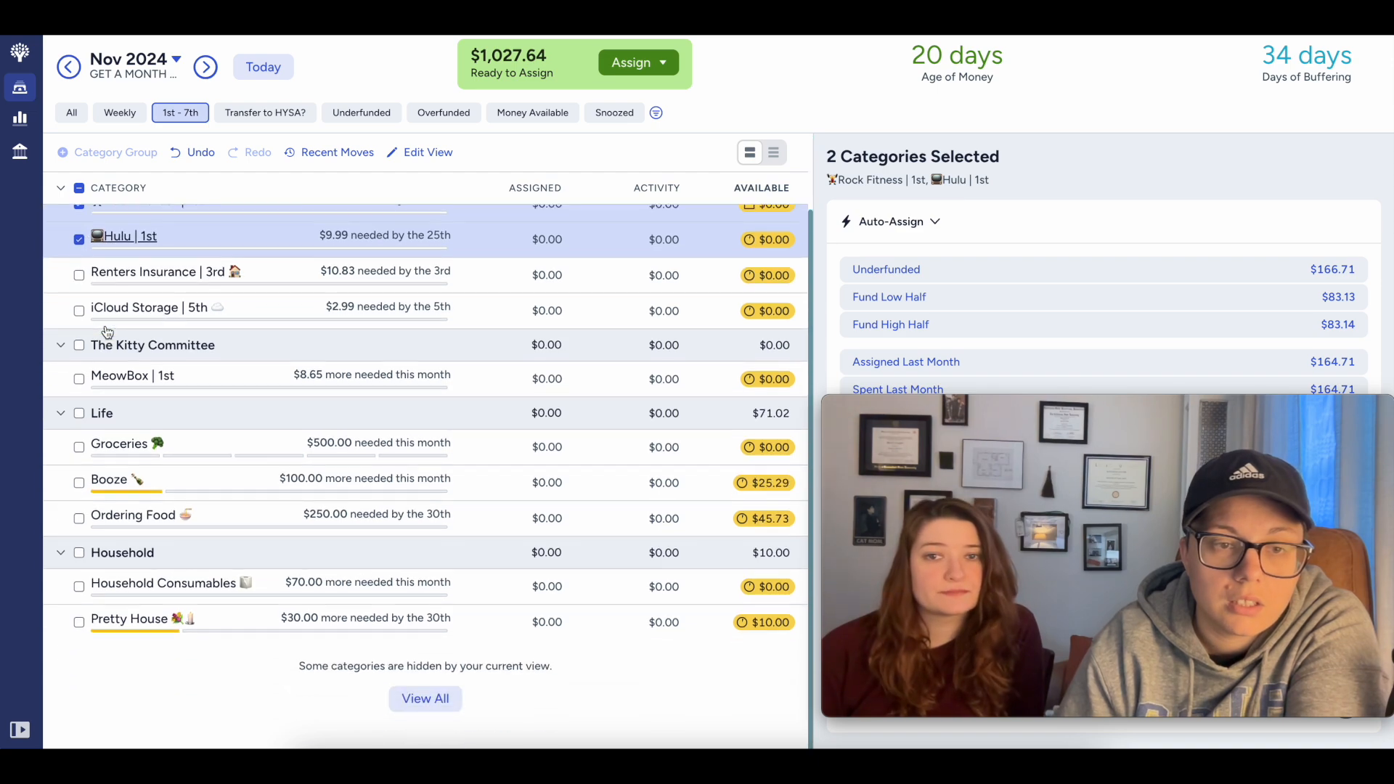
{"action": "scroll", "coordinate": [106, 325], "scroll_direction": "up", "scroll_amount": 2}
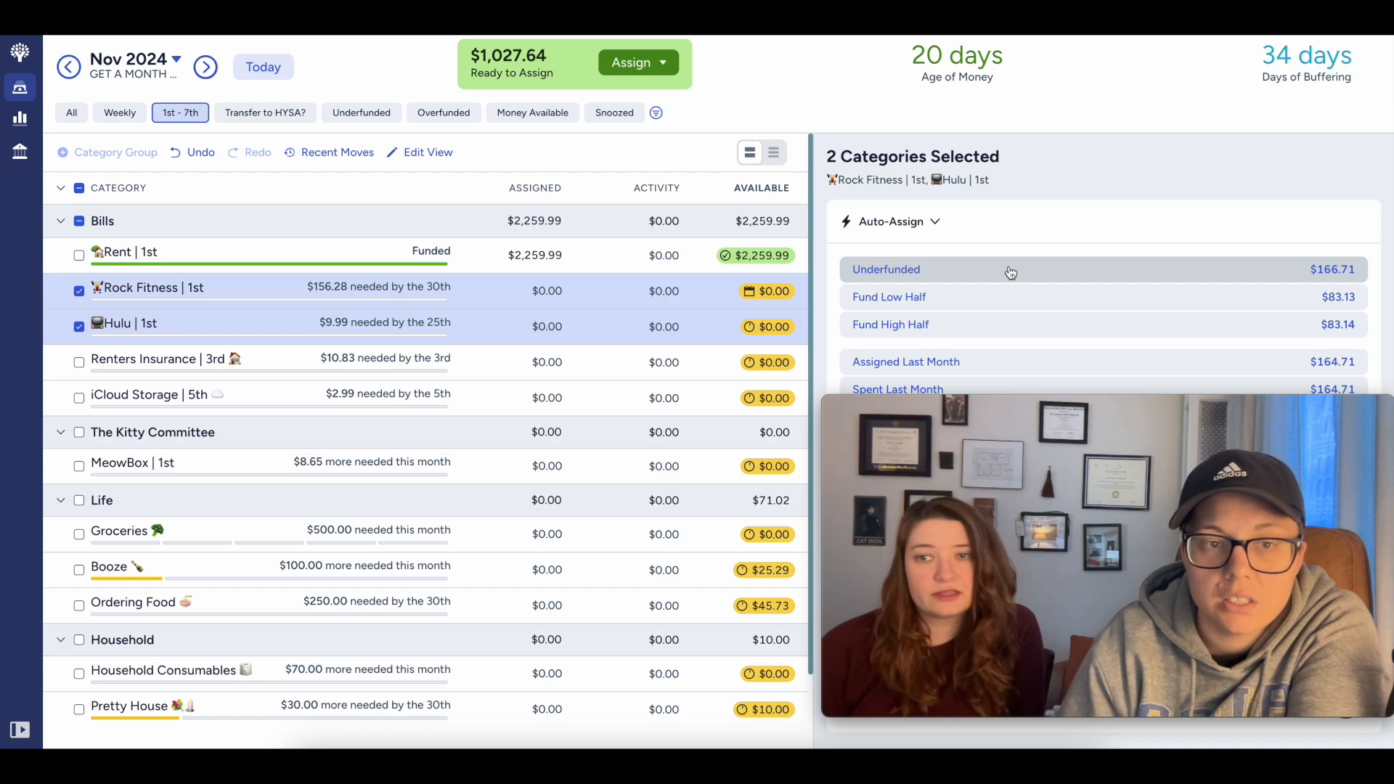
{"action": "left_click", "coordinate": [1011, 272]}
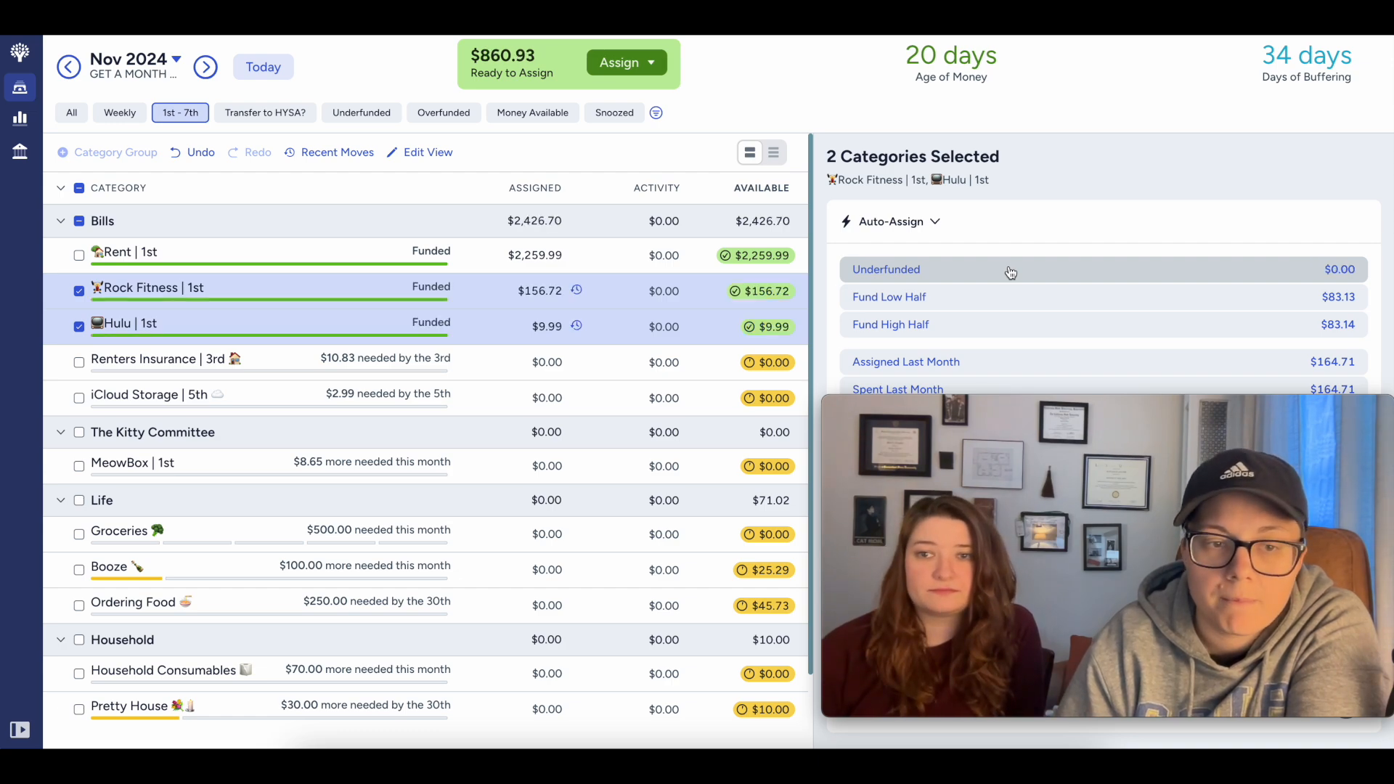
{"action": "scroll", "coordinate": [352, 376], "scroll_direction": "down", "scroll_amount": 2}
{"action": "scroll", "coordinate": [352, 377], "scroll_direction": "up", "scroll_amount": 2}
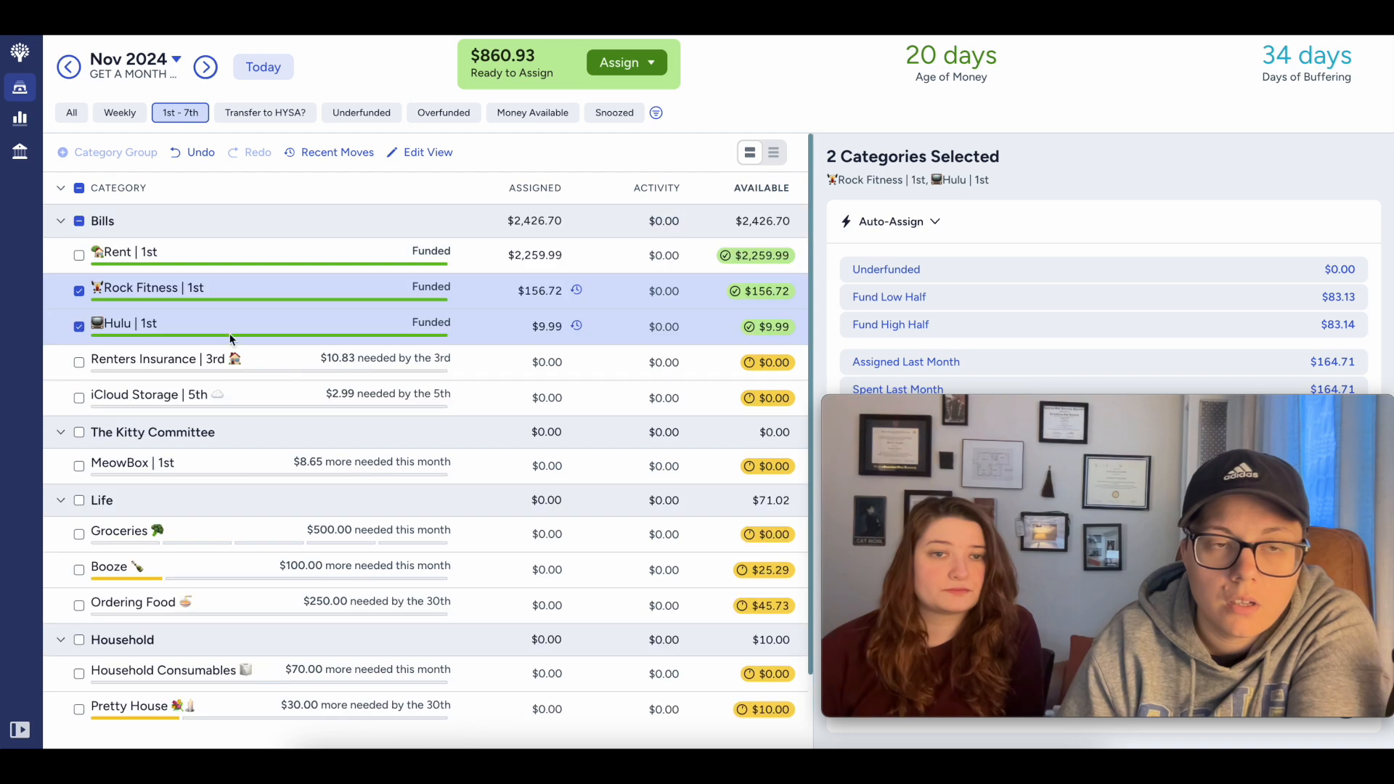
{"action": "left_click", "coordinate": [79, 221]}
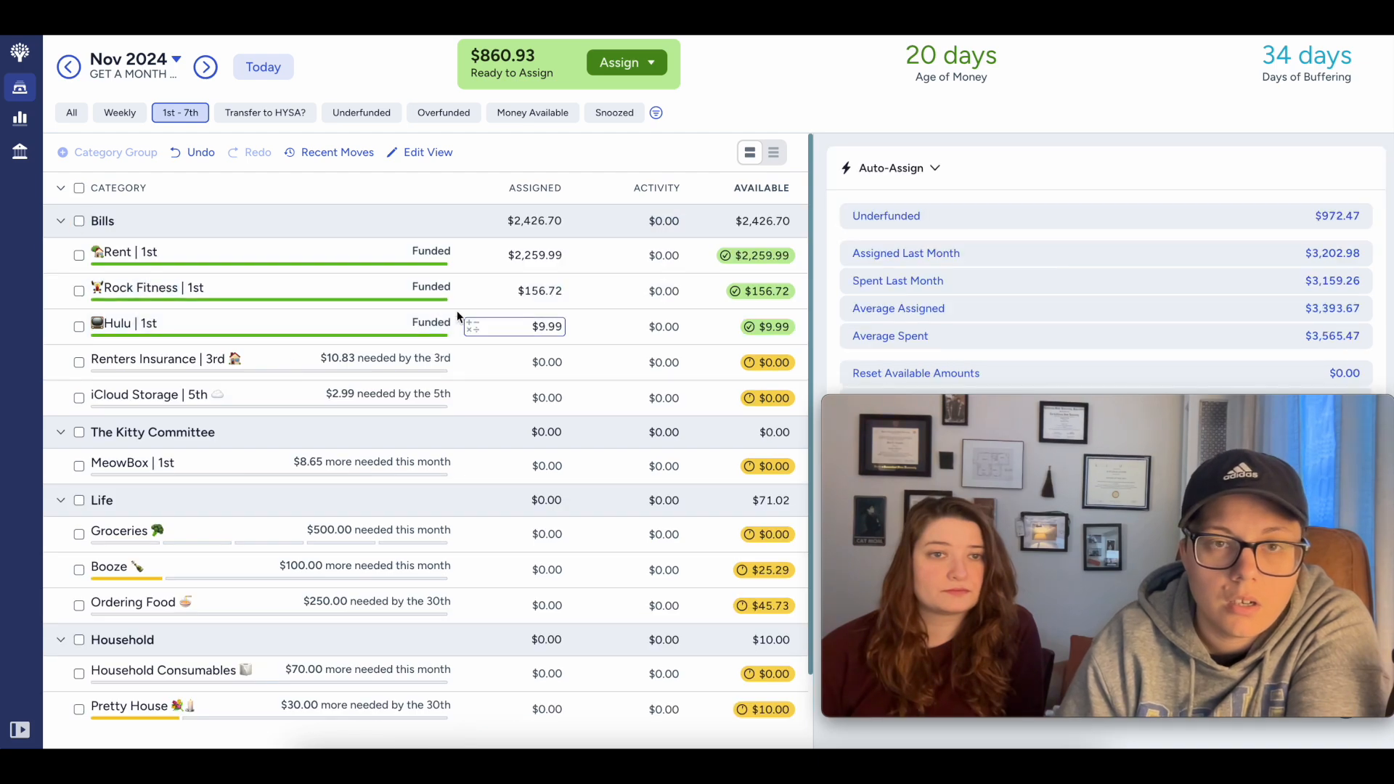
Step: Return to the October 2024 budget with all categories shown and collapse The Kitty Committee group
{"action": "scroll", "coordinate": [458, 314], "scroll_direction": "down", "scroll_amount": 2}
{"action": "scroll", "coordinate": [457, 313], "scroll_direction": "up", "scroll_amount": 2}
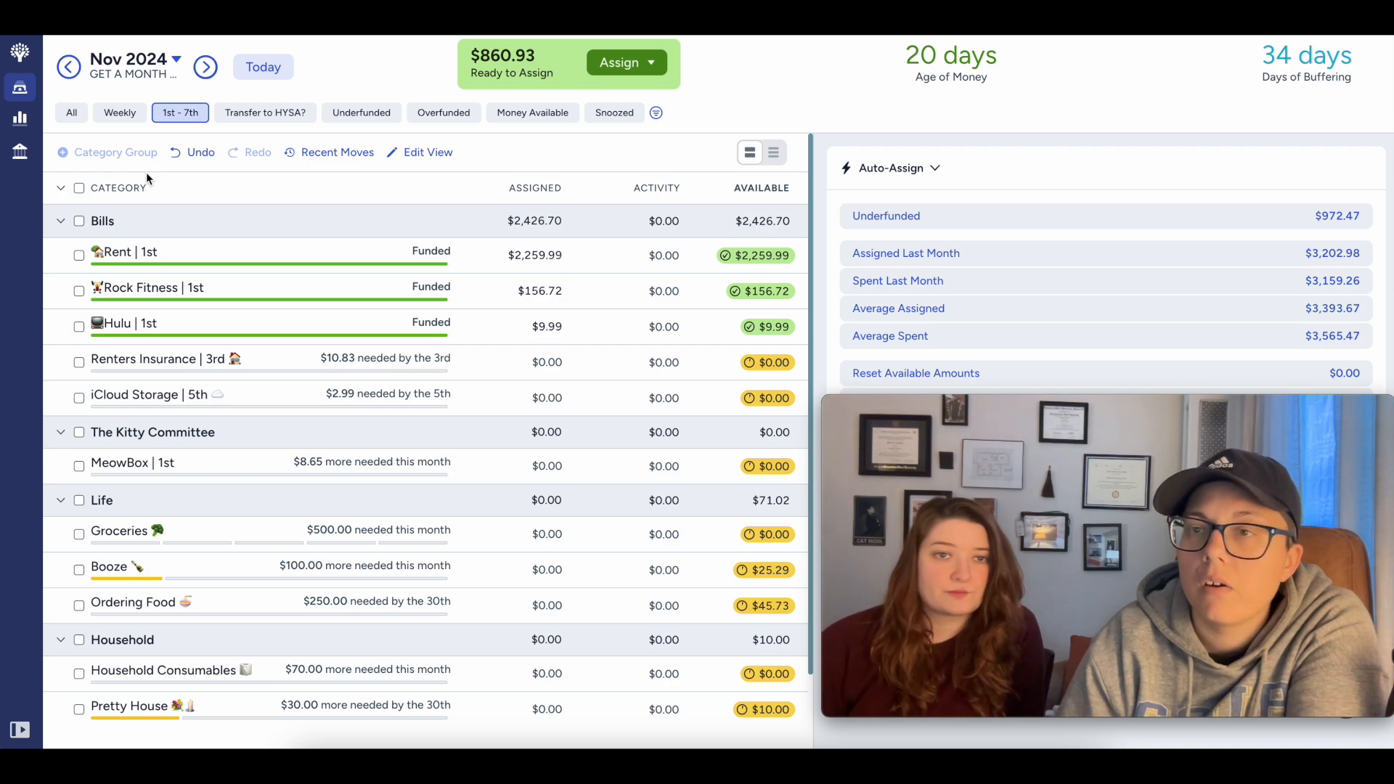
{"action": "left_click", "coordinate": [251, 68]}
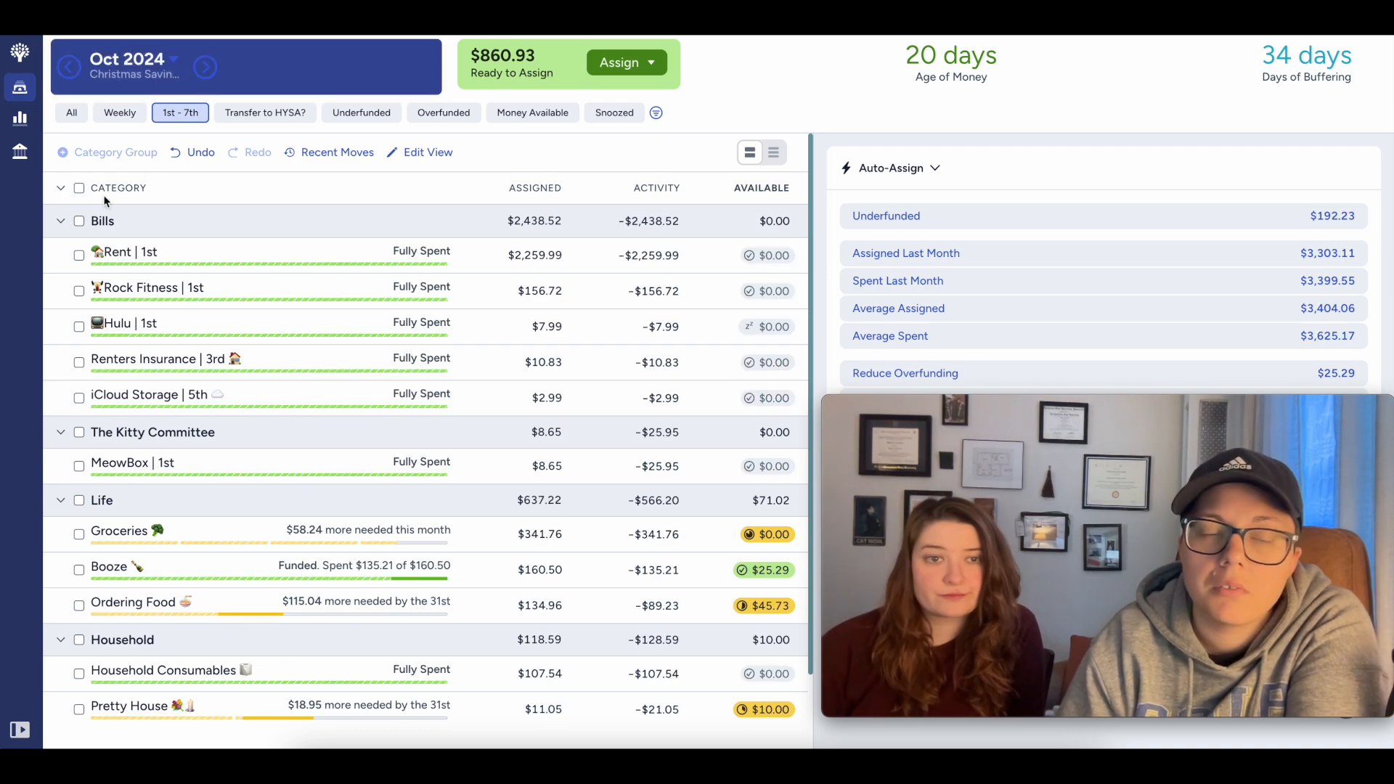
{"action": "left_click", "coordinate": [72, 112]}
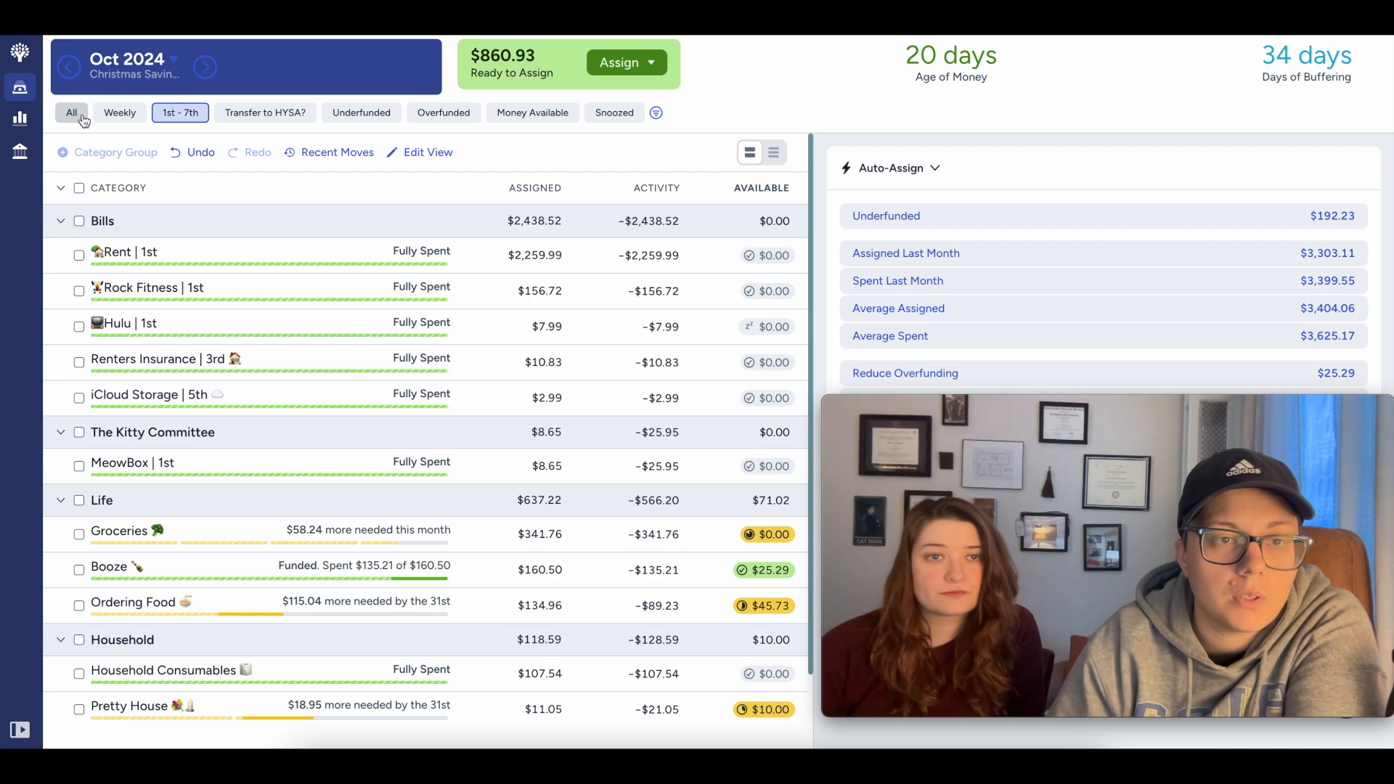
{"action": "left_click", "coordinate": [60, 255]}
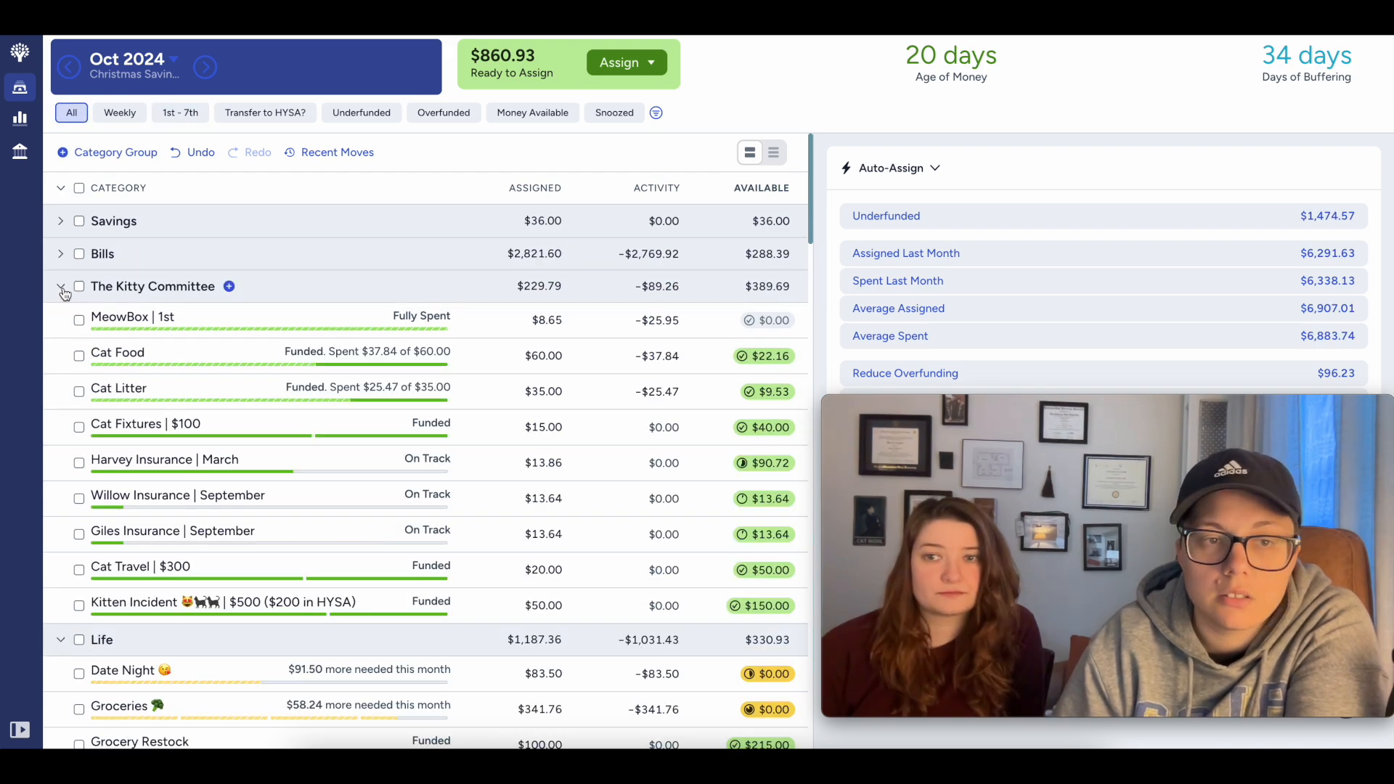
{"action": "left_click", "coordinate": [61, 287]}
{"action": "scroll", "coordinate": [210, 365], "scroll_direction": "down", "scroll_amount": 1}
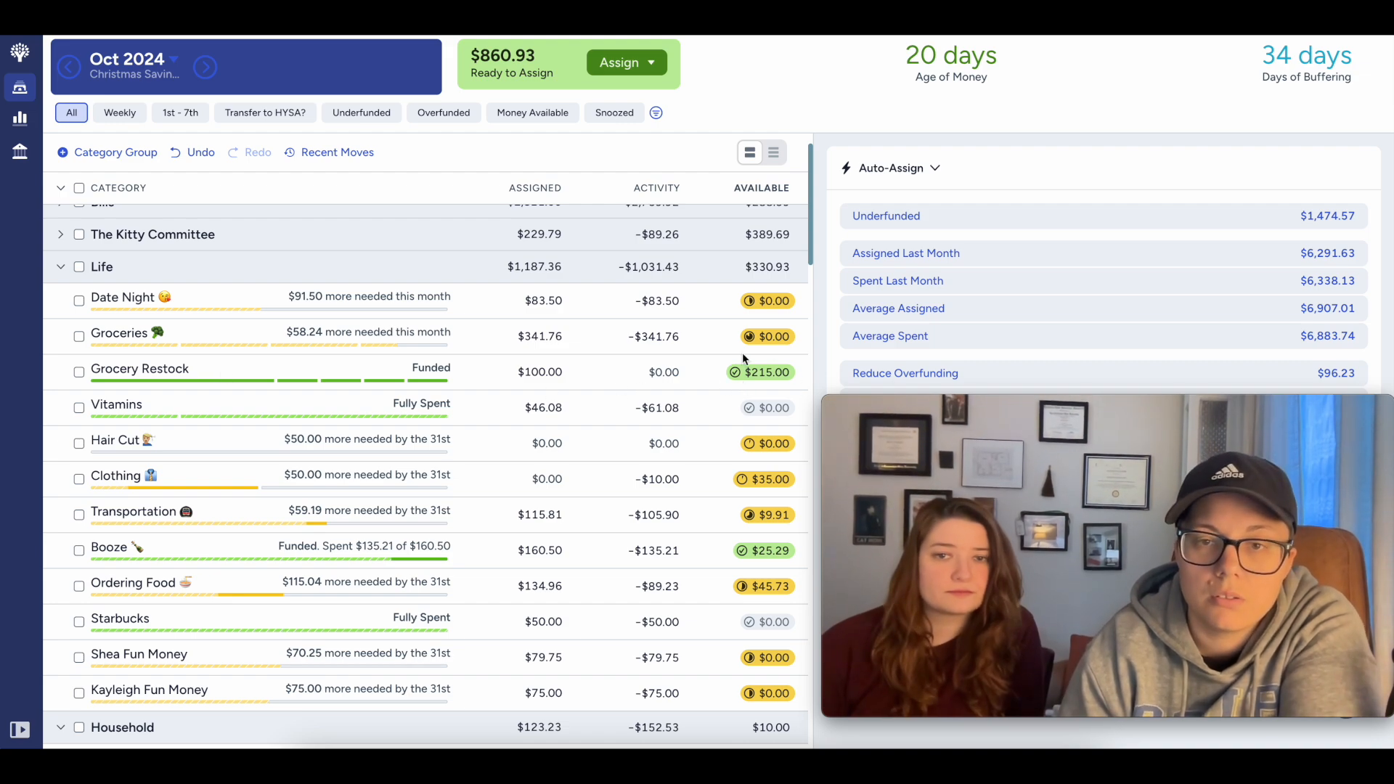
Step: Auto-assign the underfunded amount to the Groceries category in Life and clear the selection
{"action": "left_click", "coordinate": [518, 338]}
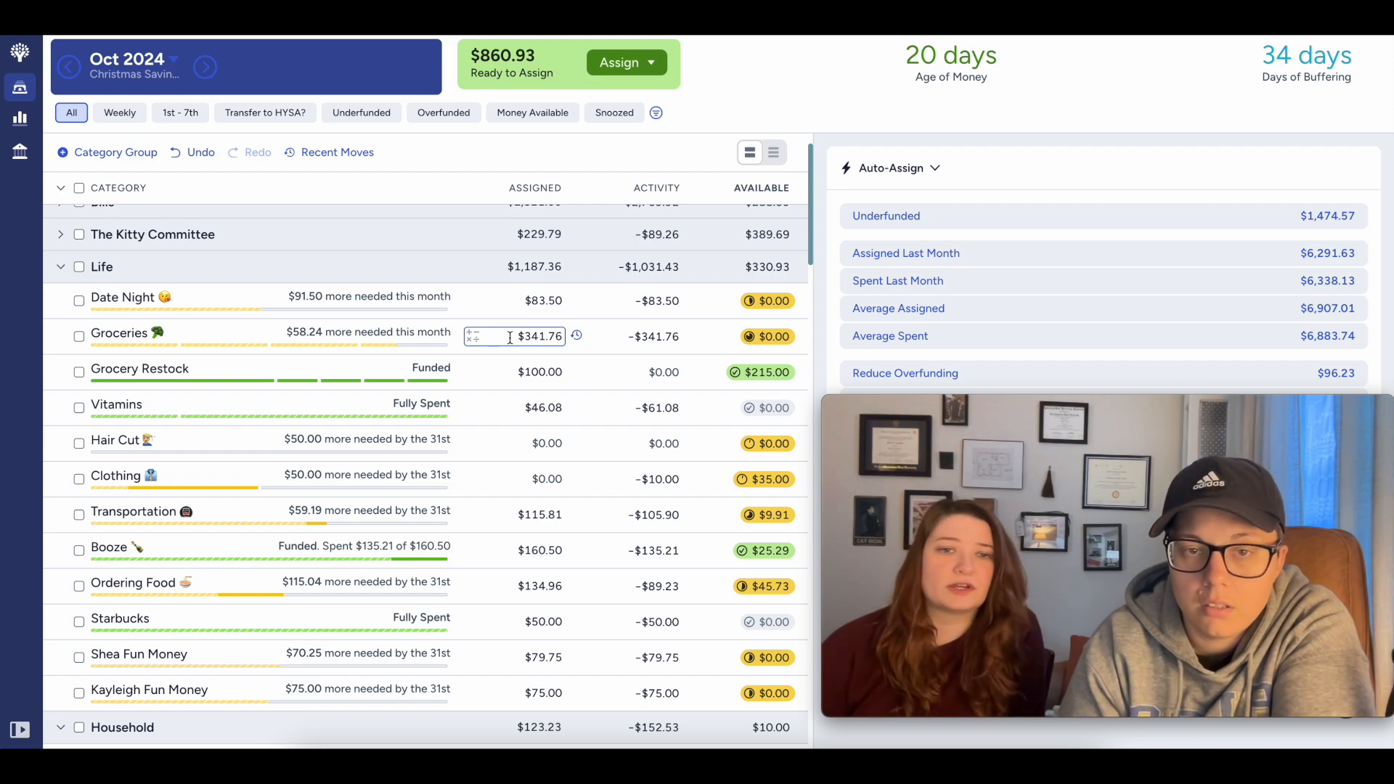
{"action": "left_click", "coordinate": [80, 337]}
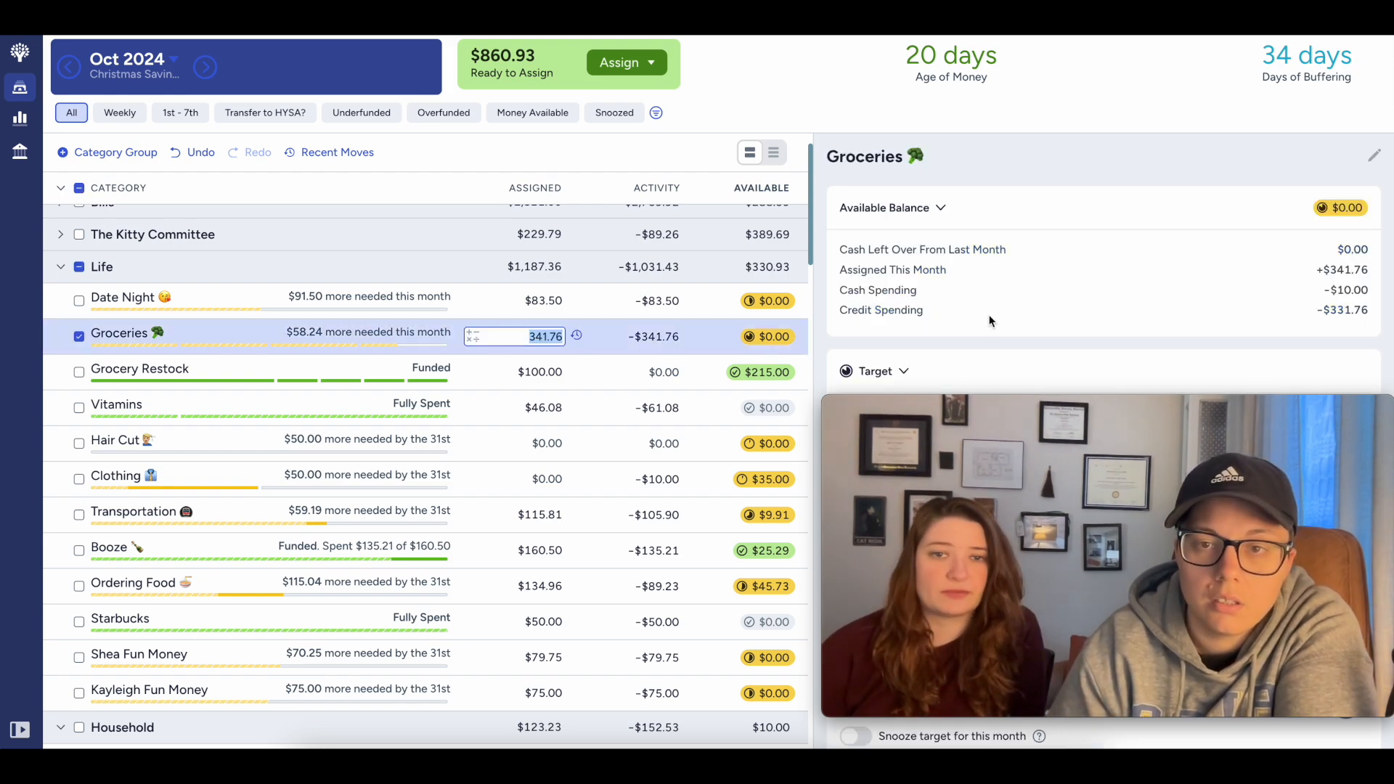
{"action": "scroll", "coordinate": [991, 321], "scroll_direction": "down", "scroll_amount": 5}
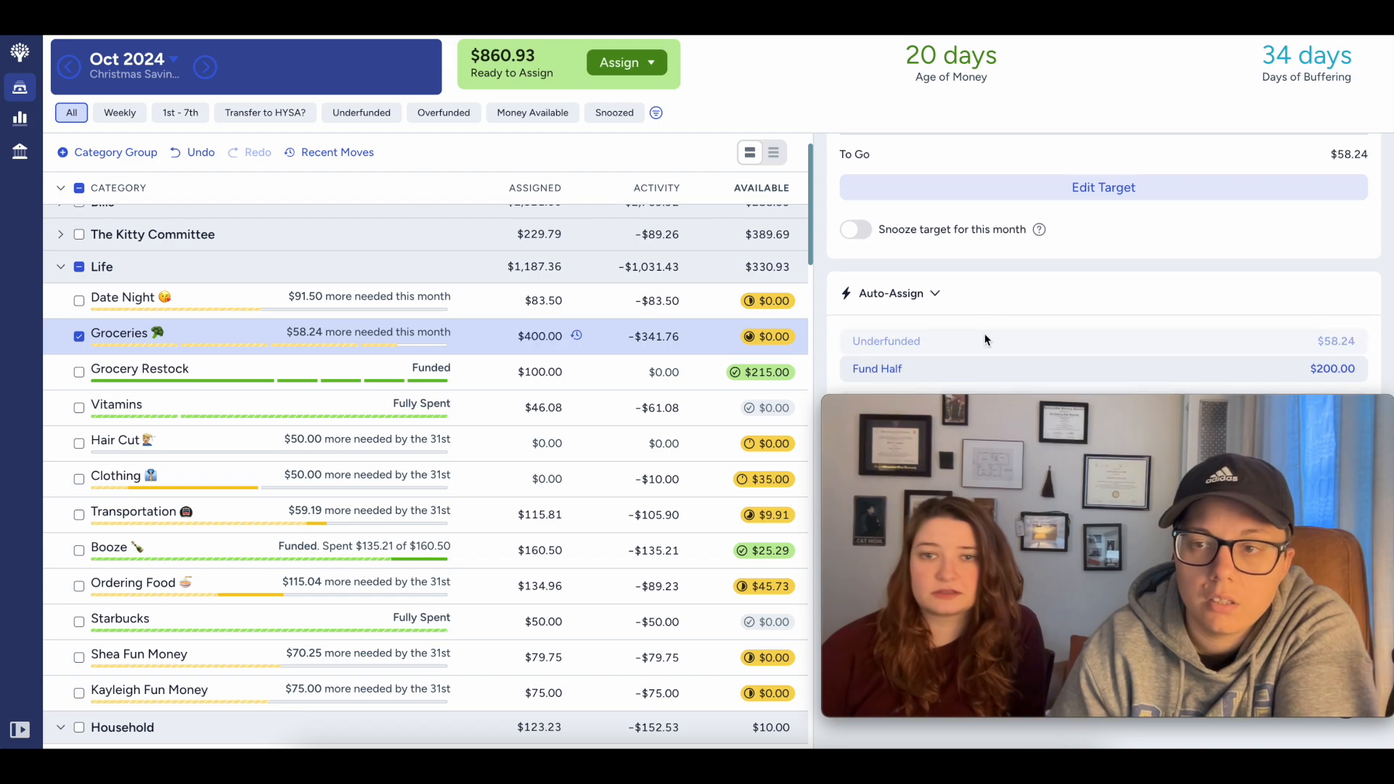
{"action": "left_click", "coordinate": [986, 341]}
{"action": "left_click", "coordinate": [78, 338]}
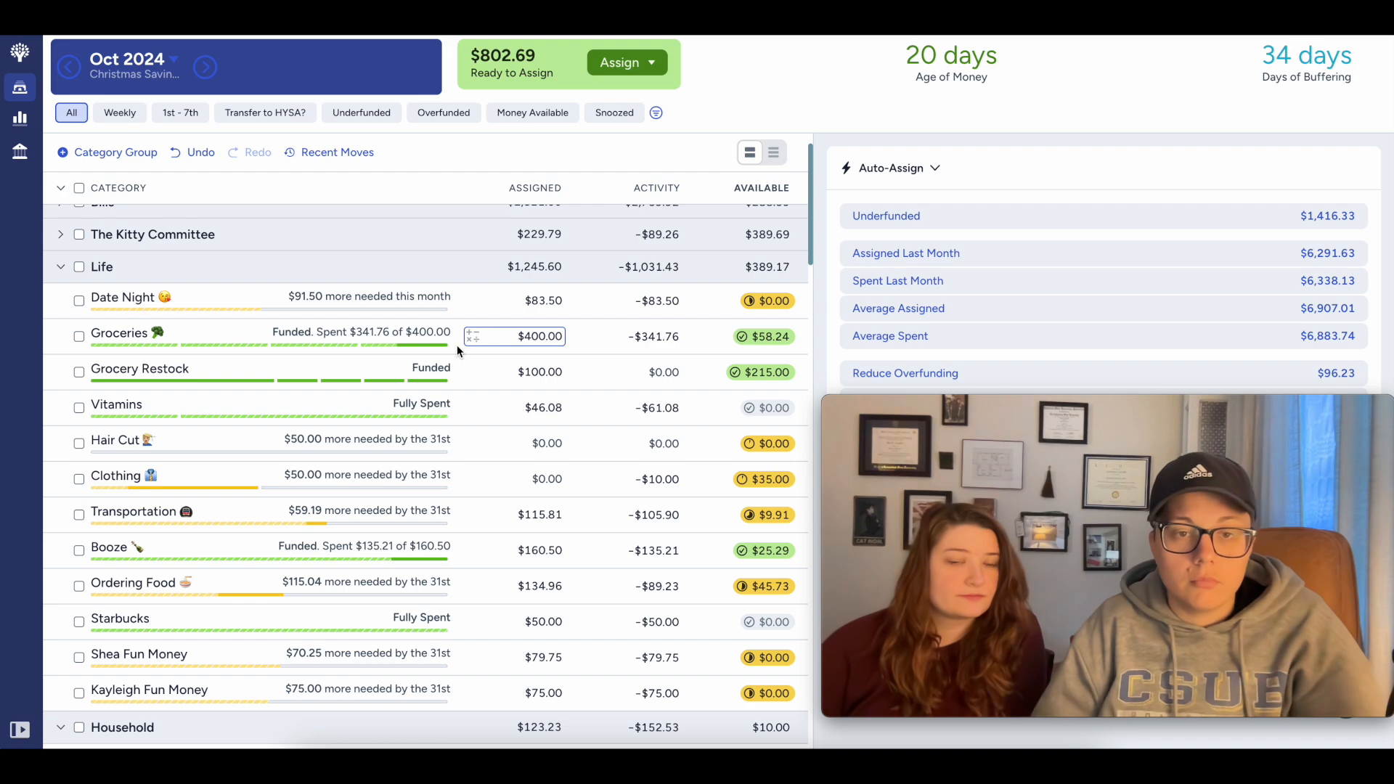
Step: Set the amount assigned to the Hair Cut category to $50 and clear the selection
{"action": "scroll", "coordinate": [137, 376], "scroll_direction": "down", "scroll_amount": 1}
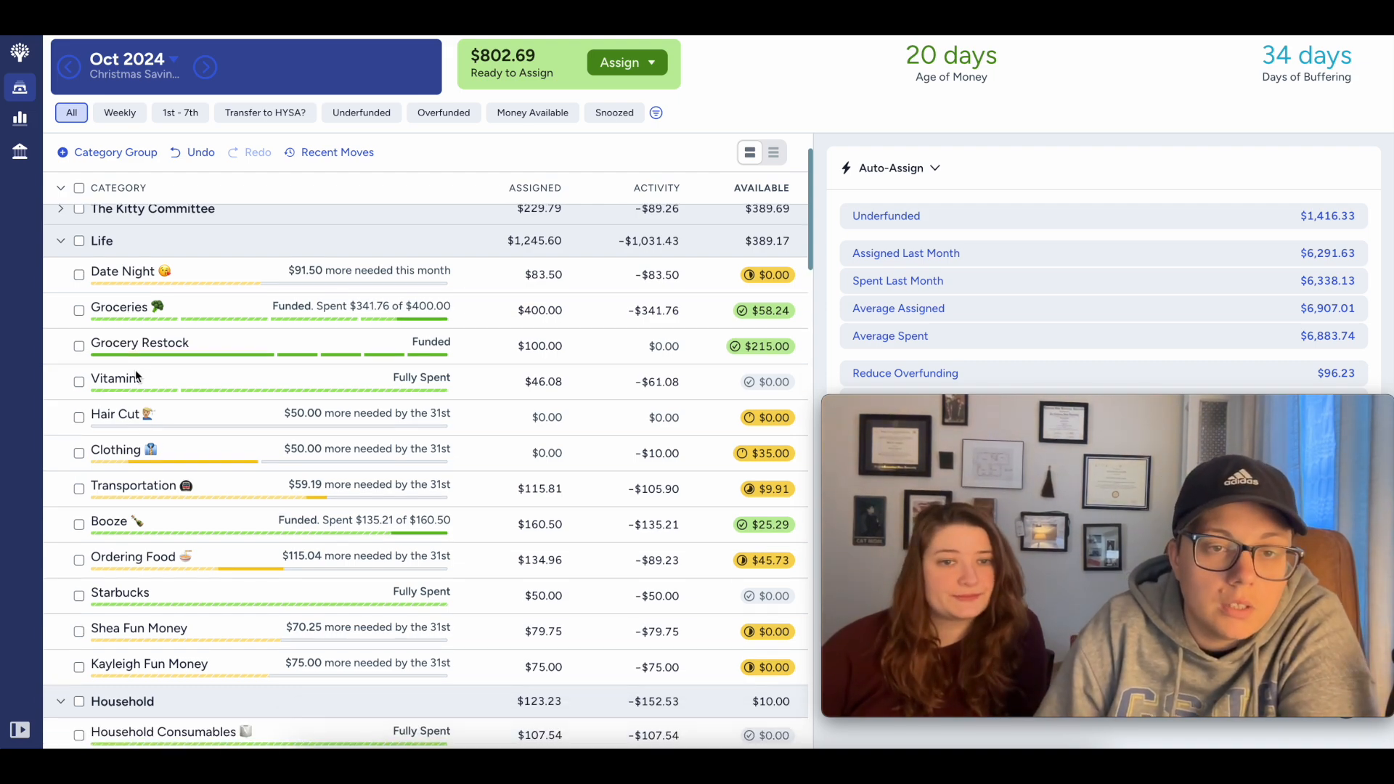
{"action": "scroll", "coordinate": [136, 369], "scroll_direction": "down", "scroll_amount": 1}
{"action": "left_click", "coordinate": [522, 393]}
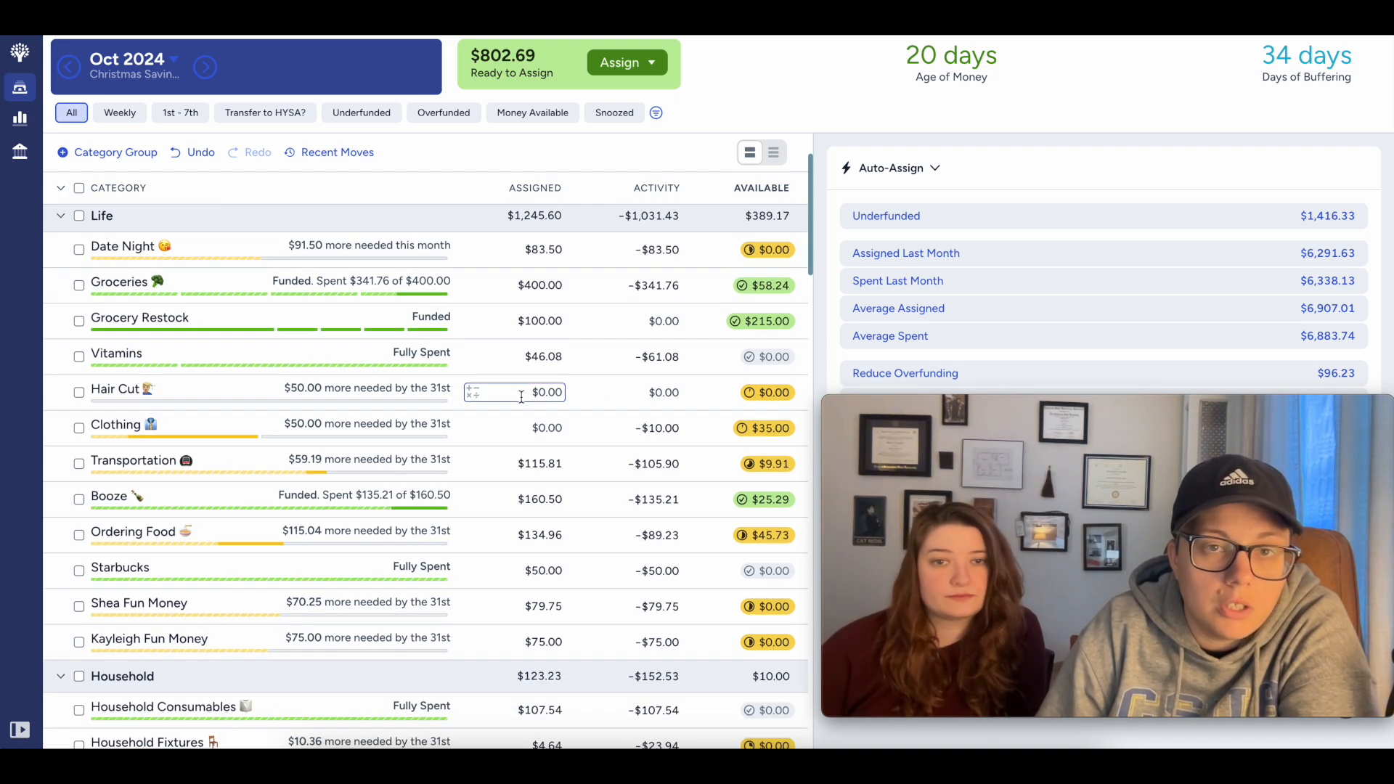
{"action": "type", "text": "50"}
{"action": "key", "text": "Return"}
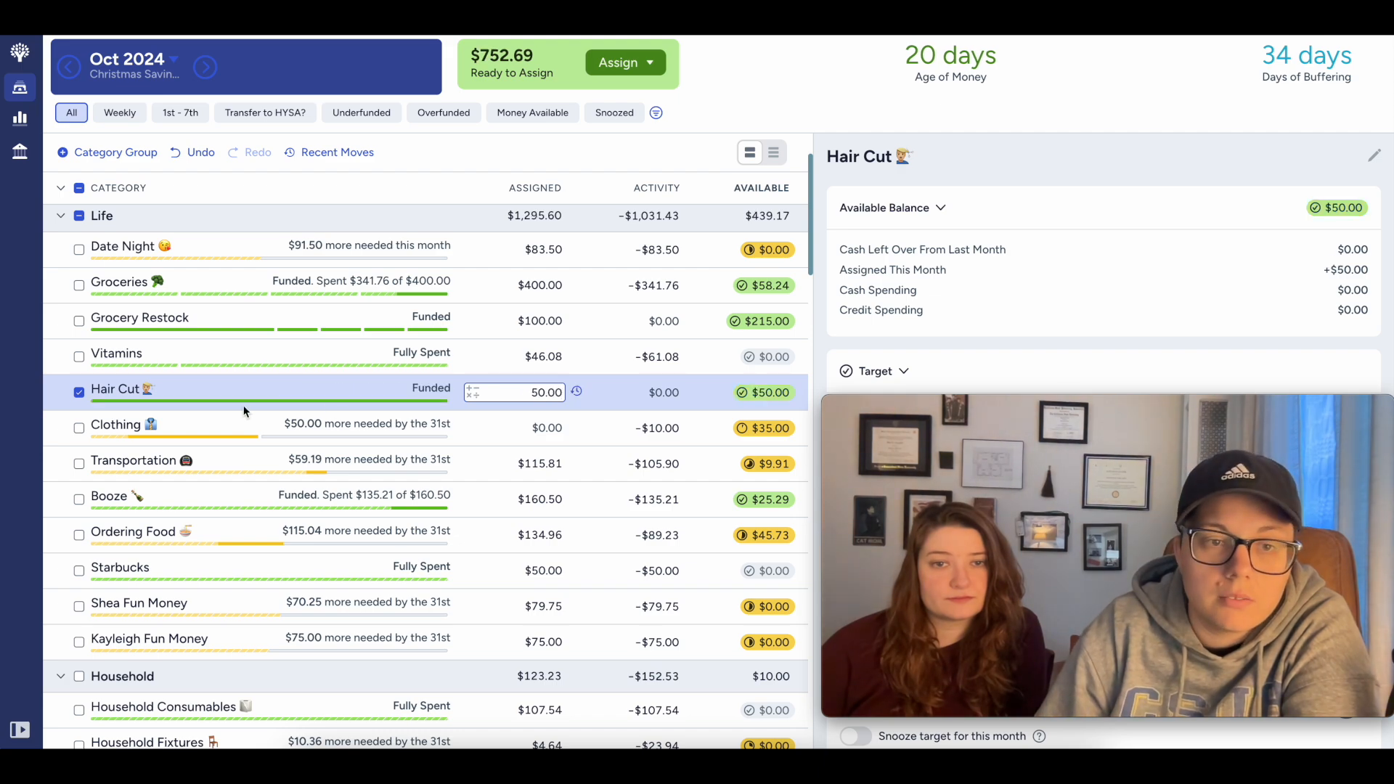
{"action": "left_click", "coordinate": [79, 394]}
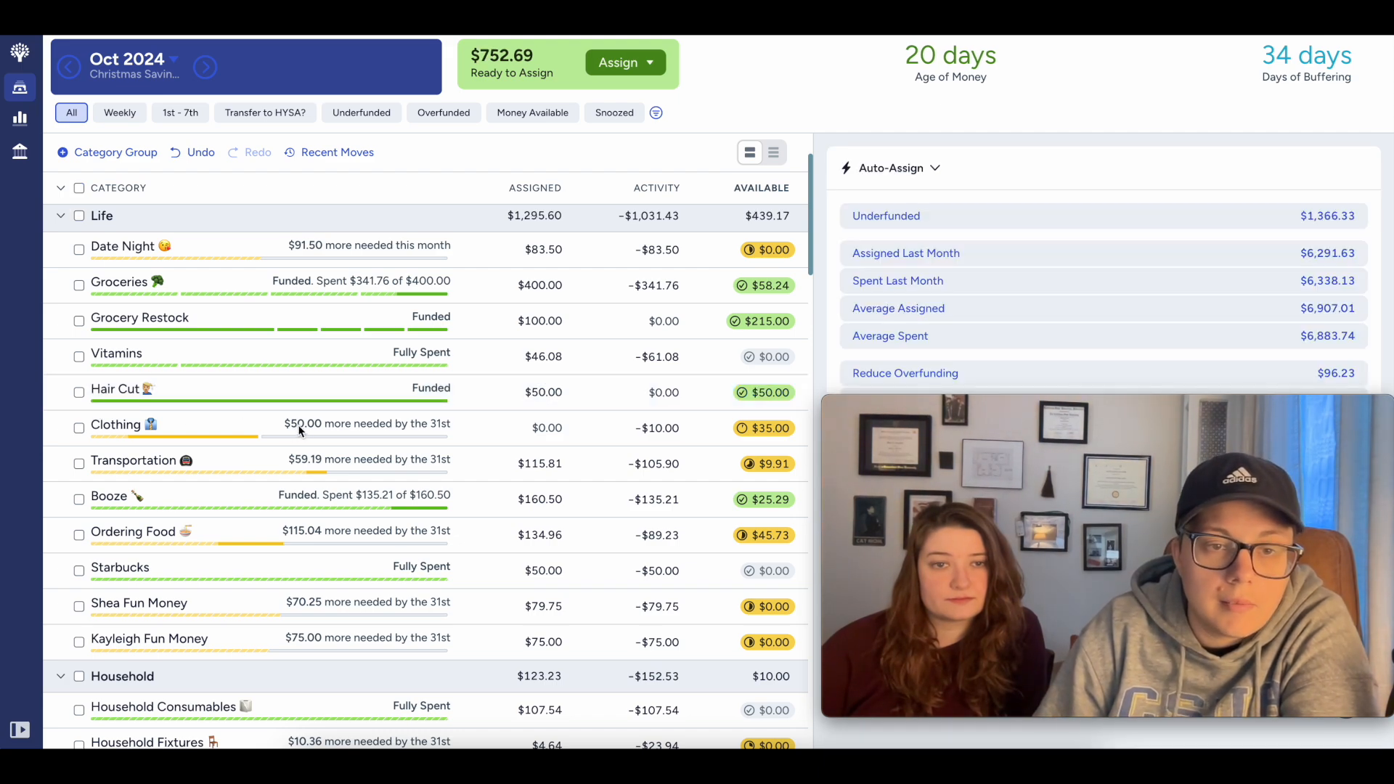
Step: Filter the October 2024 budget to the Weekly view
{"action": "scroll", "coordinate": [300, 430], "scroll_direction": "down", "scroll_amount": 3}
{"action": "left_click", "coordinate": [120, 113]}
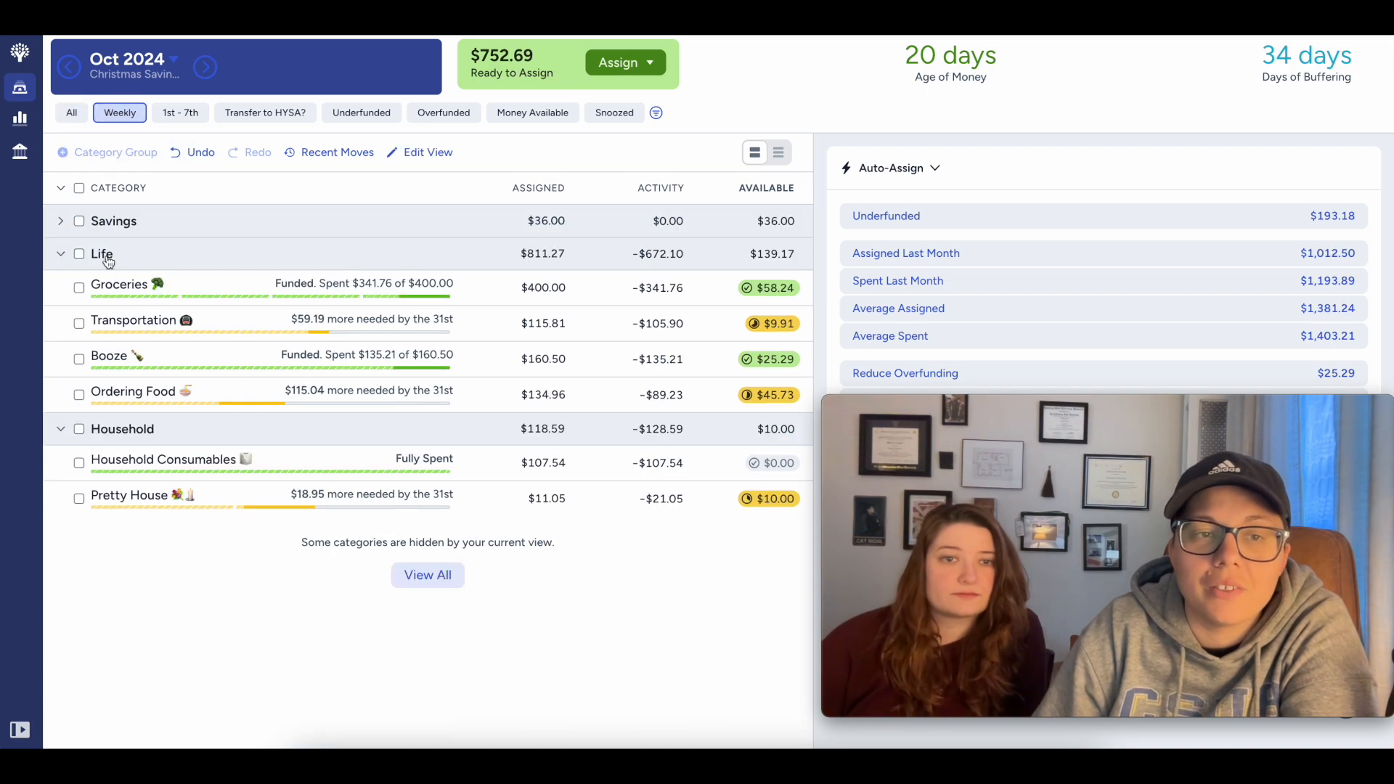
{"action": "left_click", "coordinate": [517, 323]}
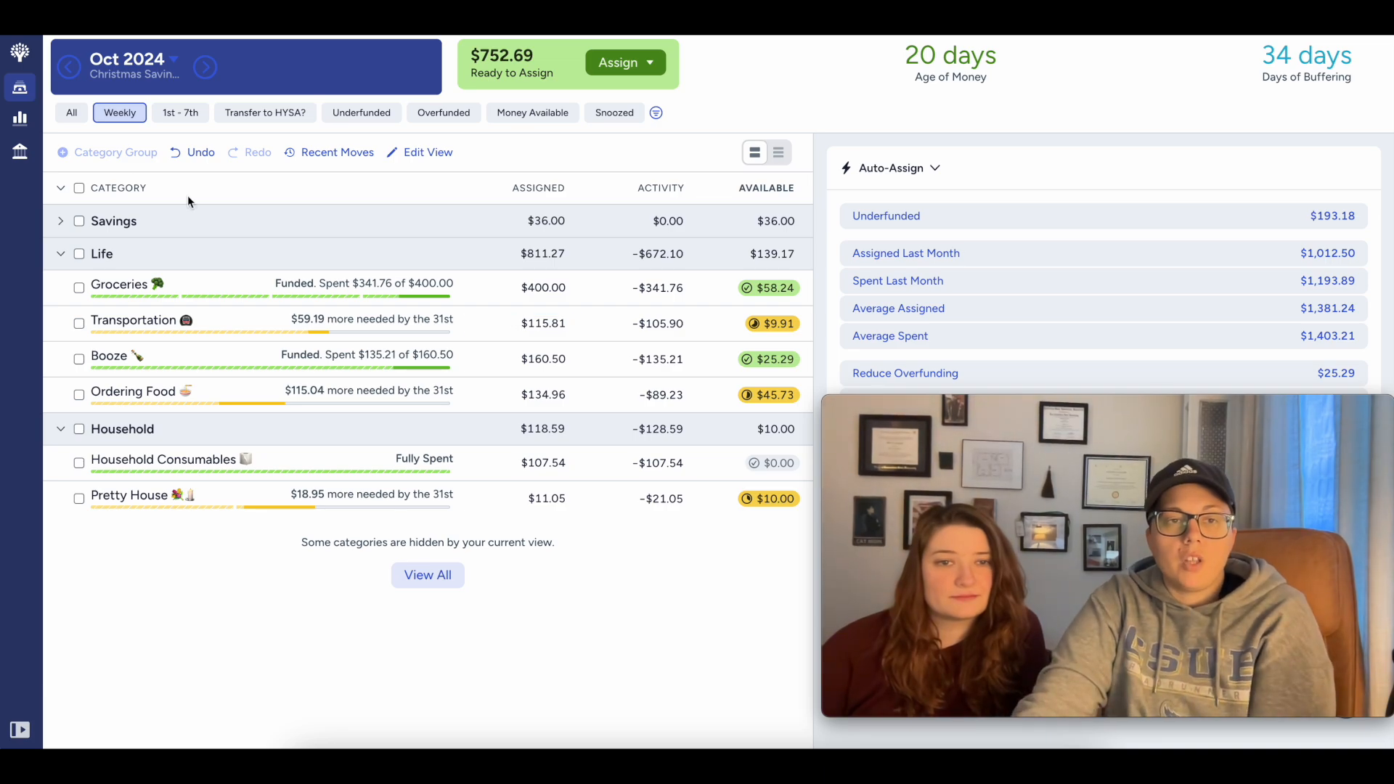
Step: Review the pending and recent October transactions across all accounts and return to the October 2024 budget
{"action": "left_click", "coordinate": [19, 151]}
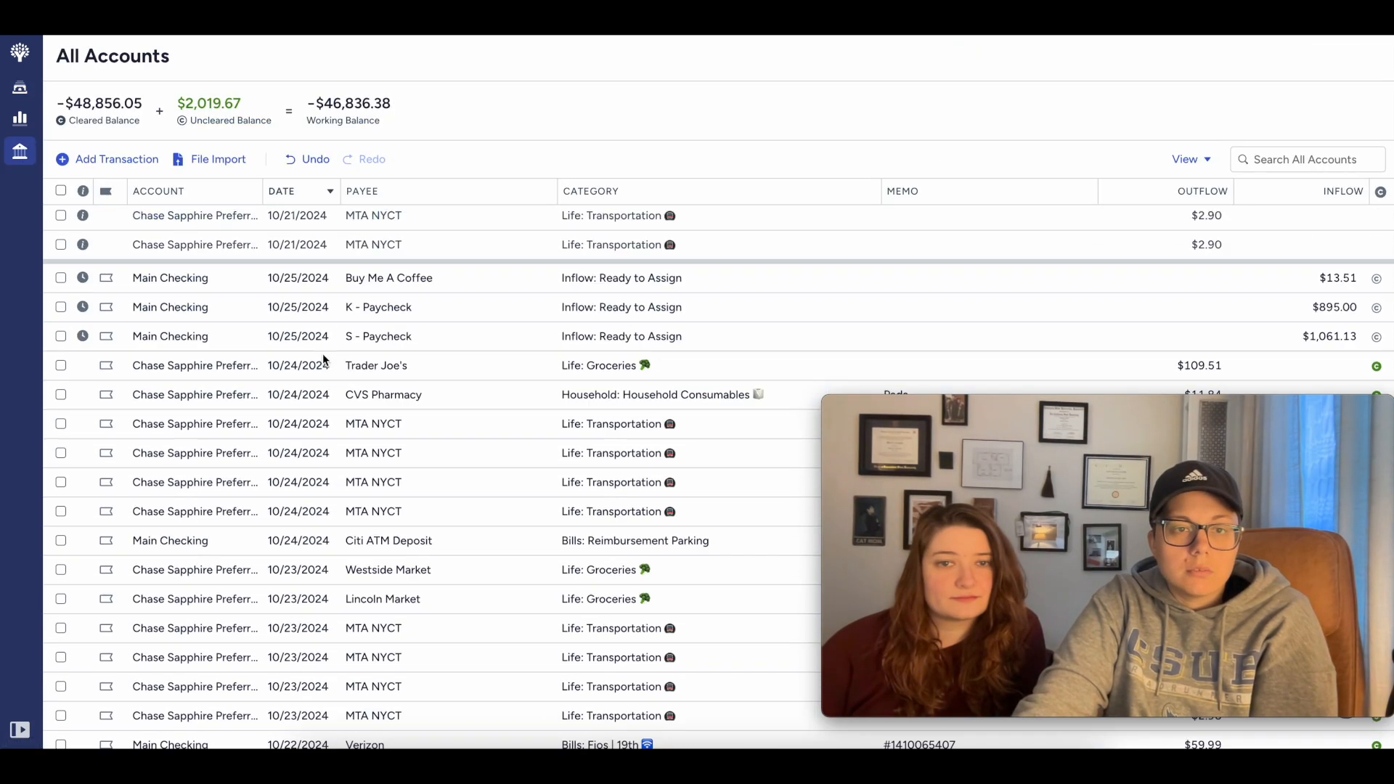
{"action": "scroll", "coordinate": [650, 566], "scroll_direction": "down", "scroll_amount": 2}
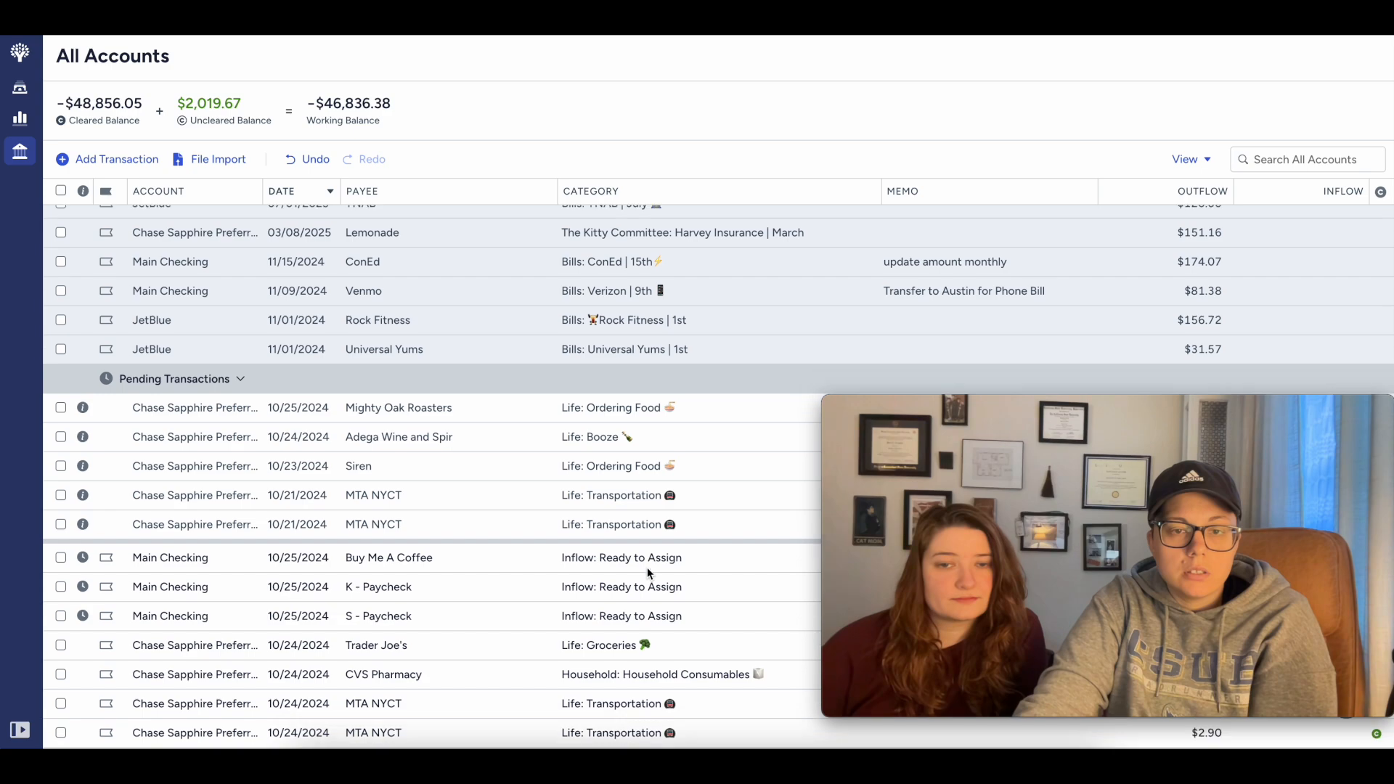
{"action": "scroll", "coordinate": [646, 565], "scroll_direction": "down", "scroll_amount": 3}
{"action": "scroll", "coordinate": [590, 431], "scroll_direction": "up", "scroll_amount": 1}
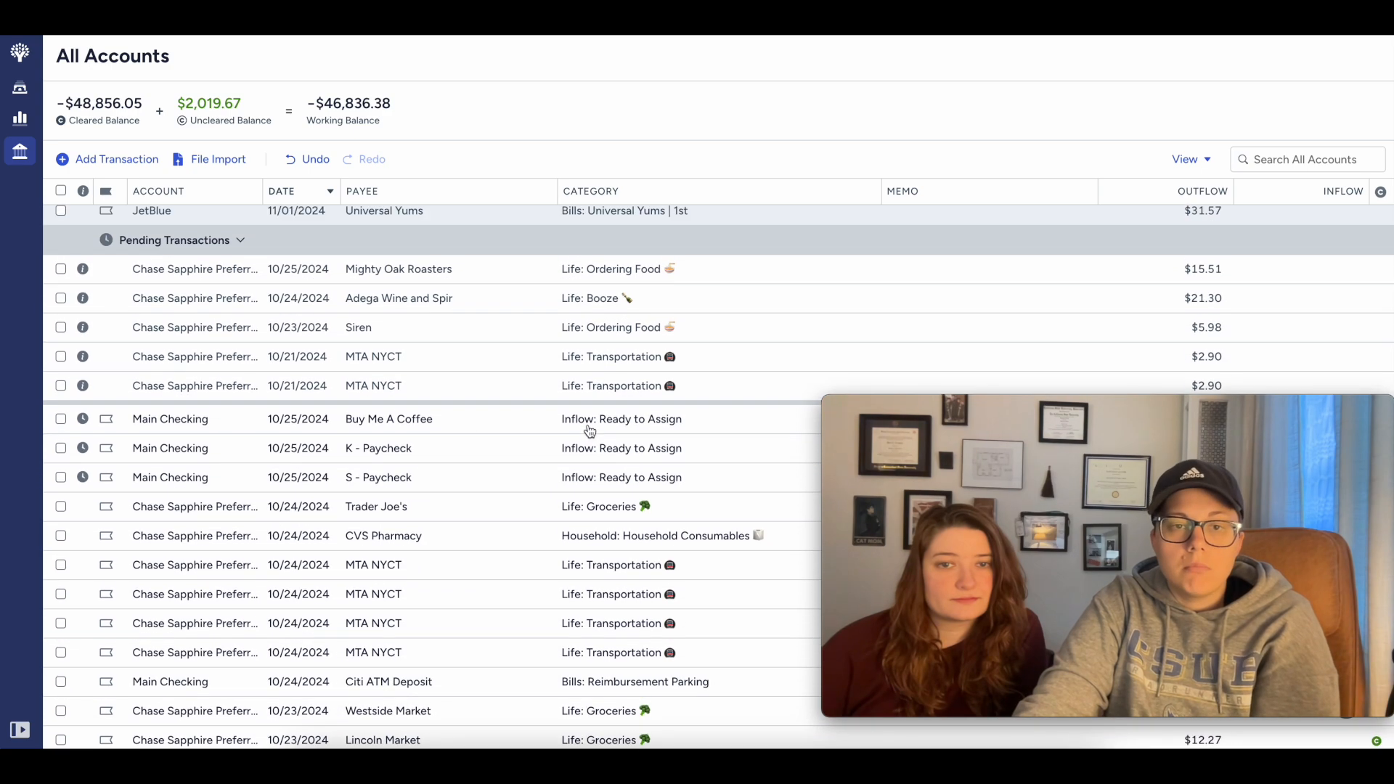
{"action": "scroll", "coordinate": [606, 344], "scroll_direction": "down", "scroll_amount": 2}
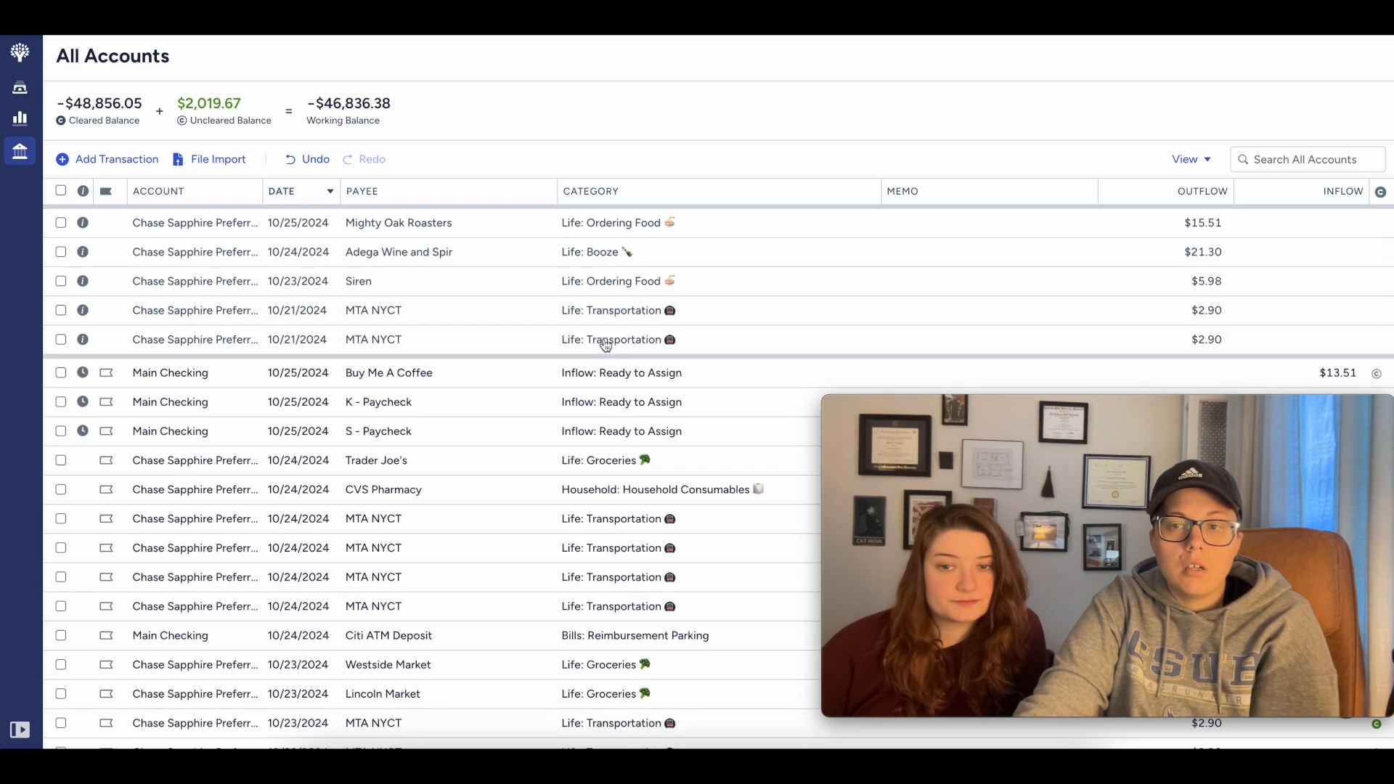
{"action": "scroll", "coordinate": [435, 305], "scroll_direction": "up", "scroll_amount": 5}
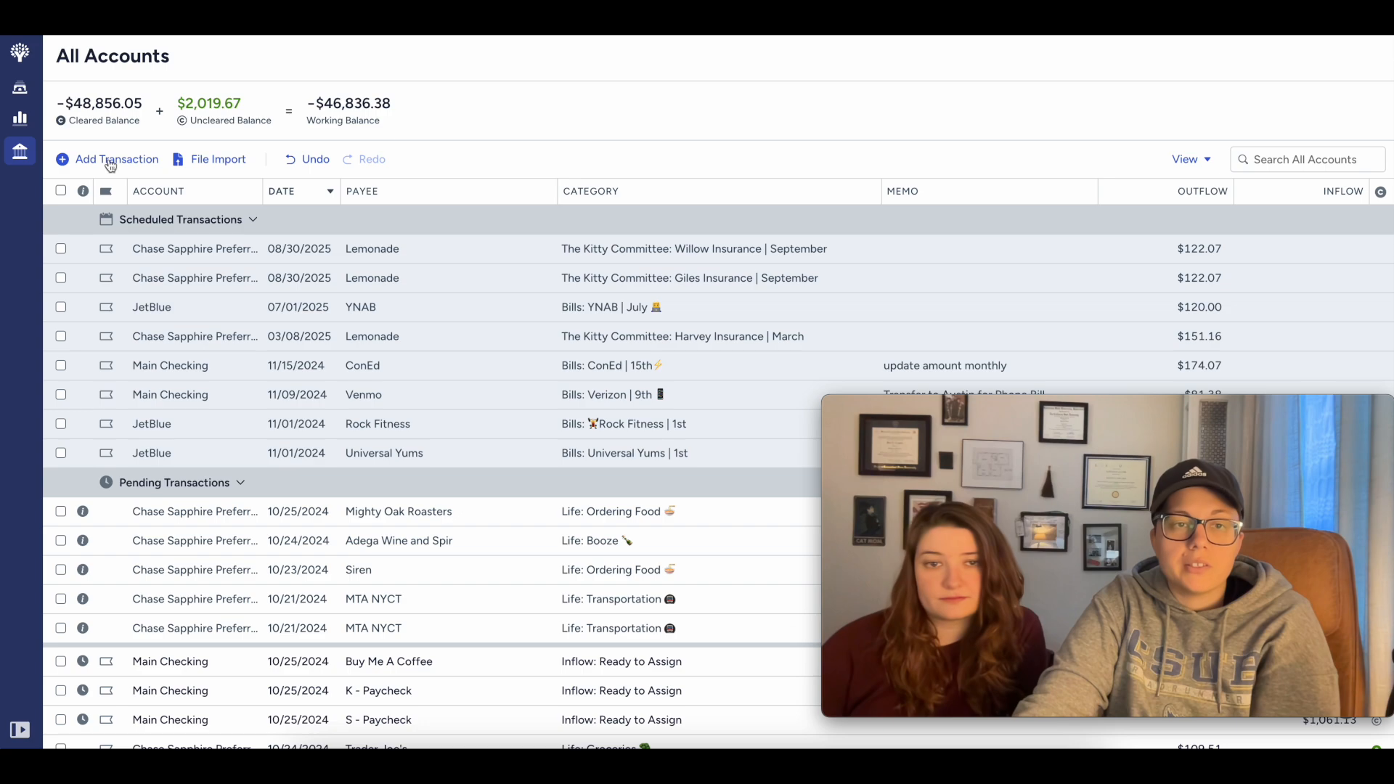
{"action": "left_click", "coordinate": [20, 53]}
{"action": "left_click", "coordinate": [20, 89]}
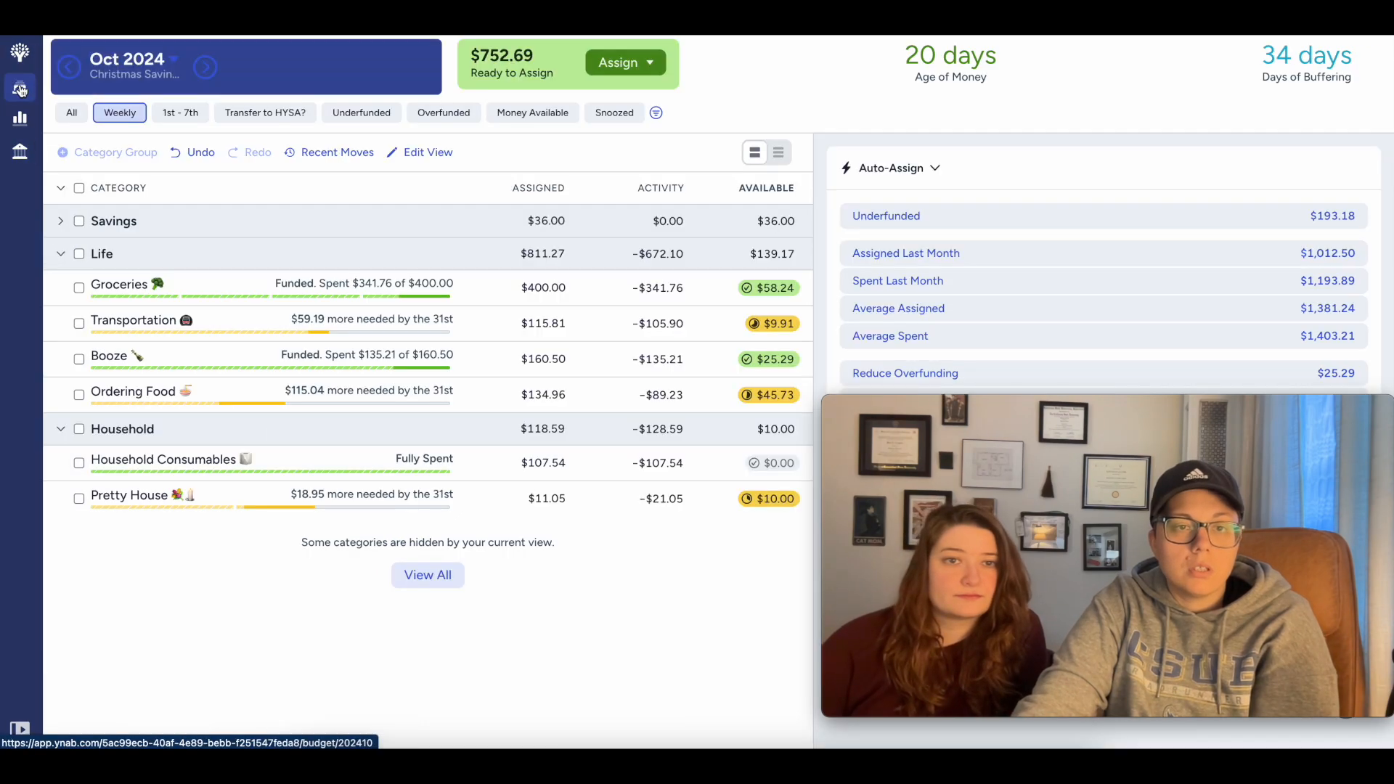
Step: Increase the amount assigned to Transportation by adding $12 three times
{"action": "left_click", "coordinate": [526, 325]}
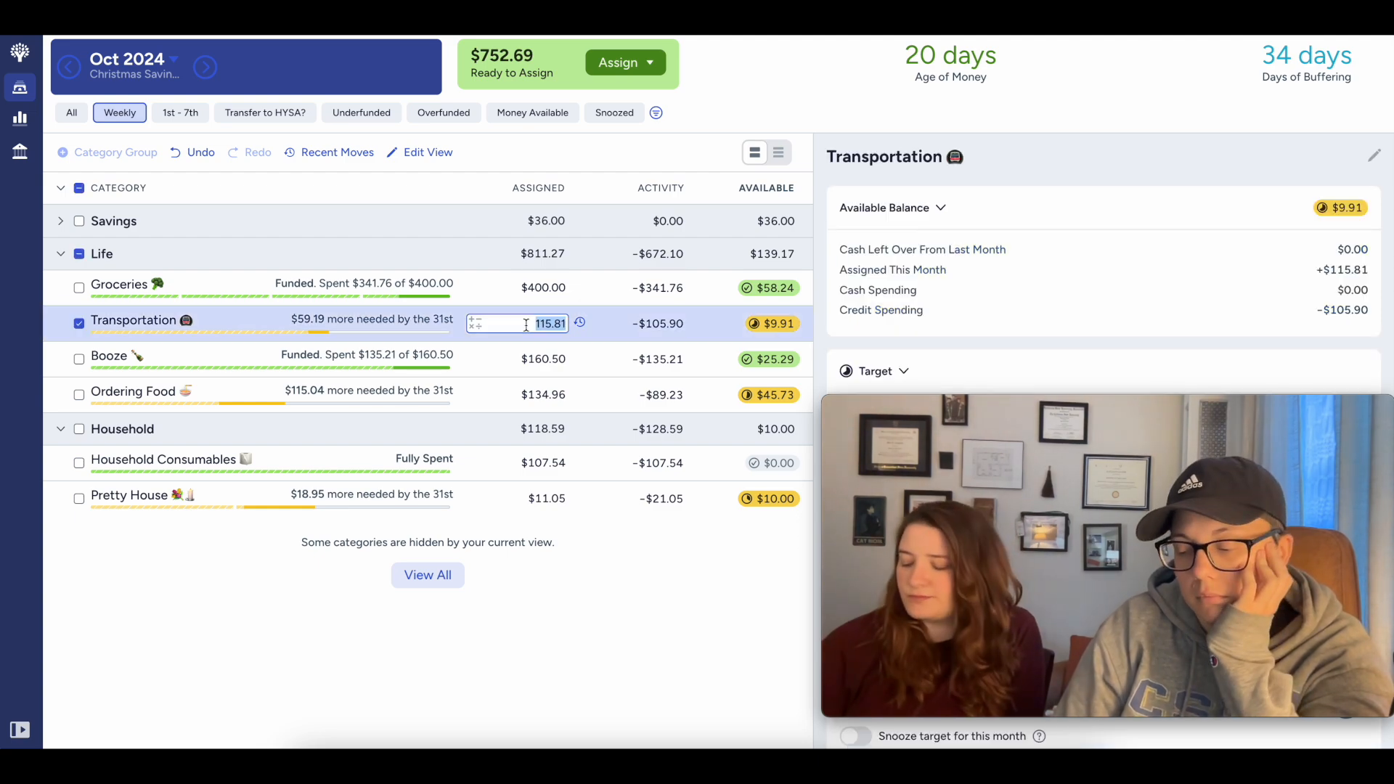
{"action": "type", "text": "+"}
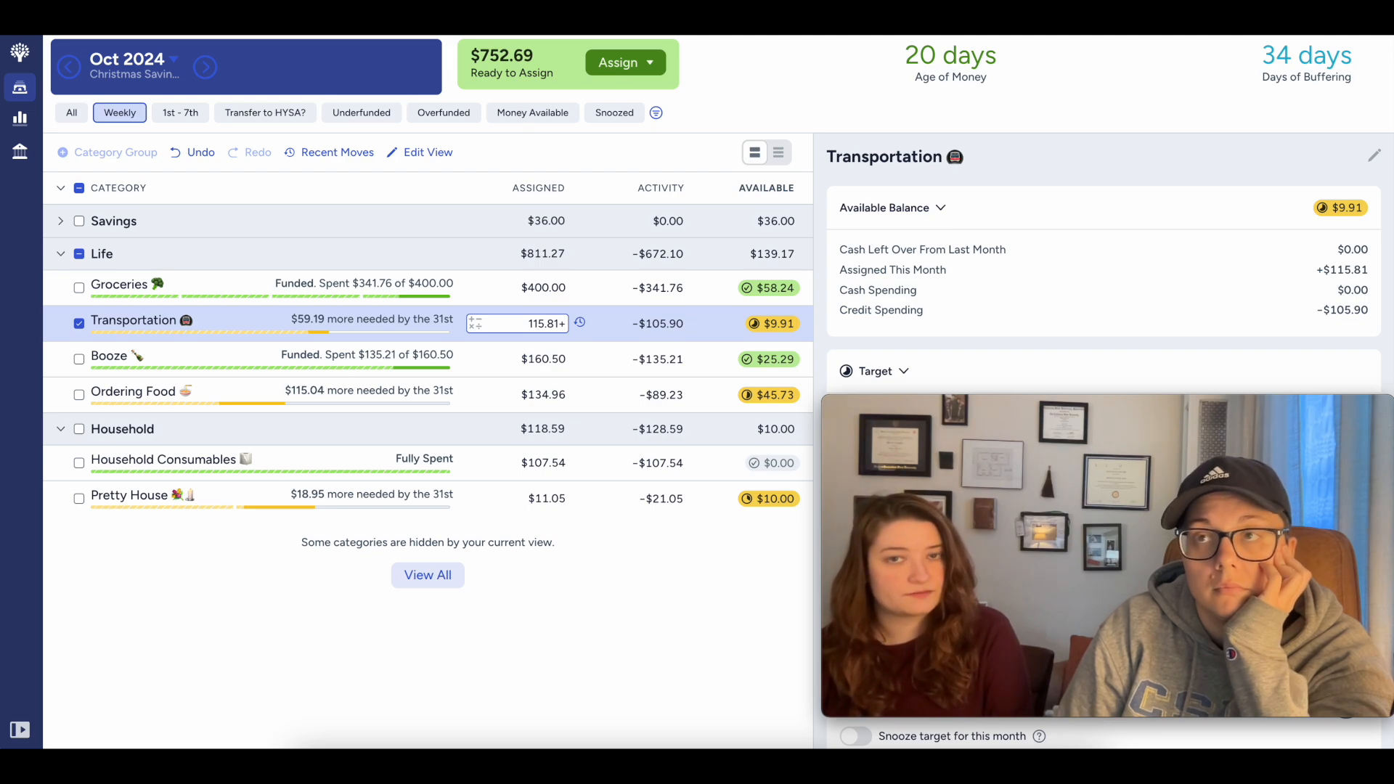
{"action": "type", "text": "12"}
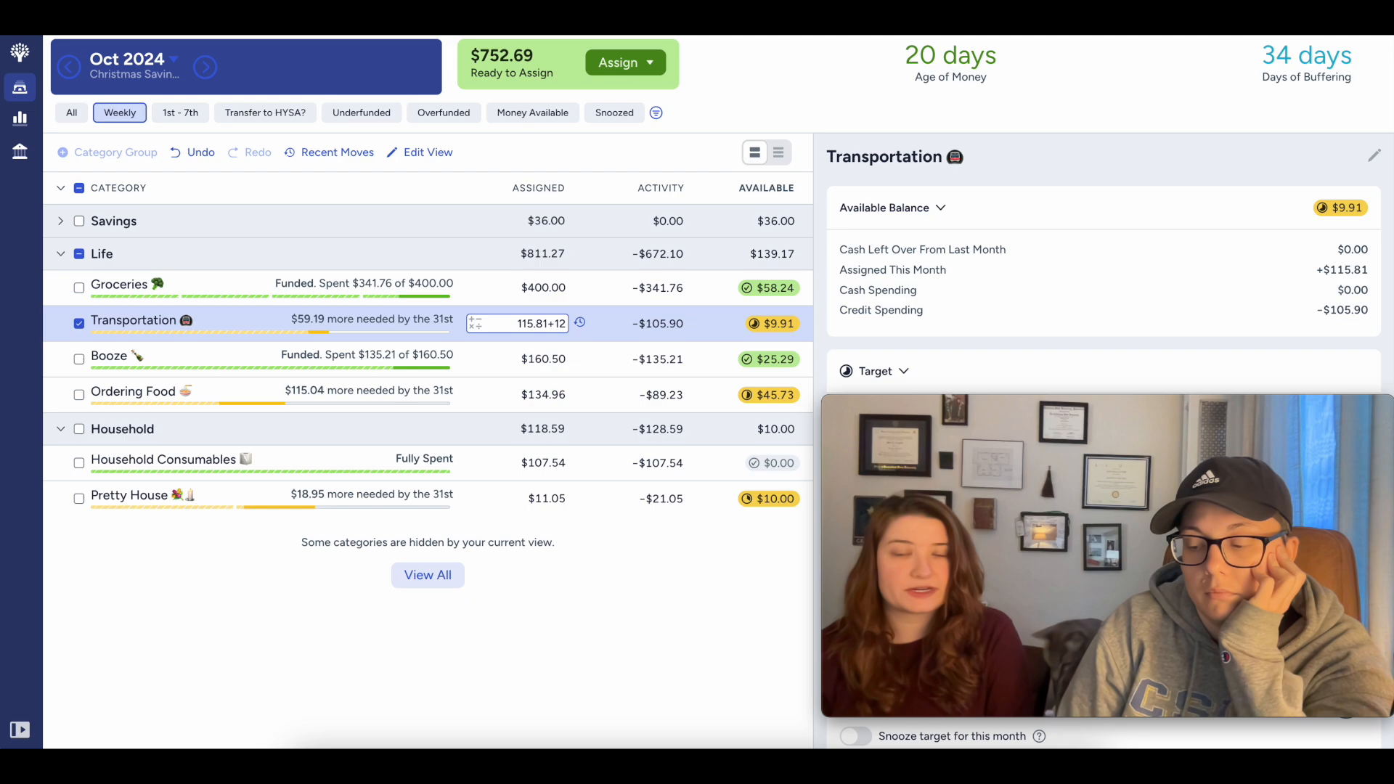
{"action": "type", "text": "+12+"}
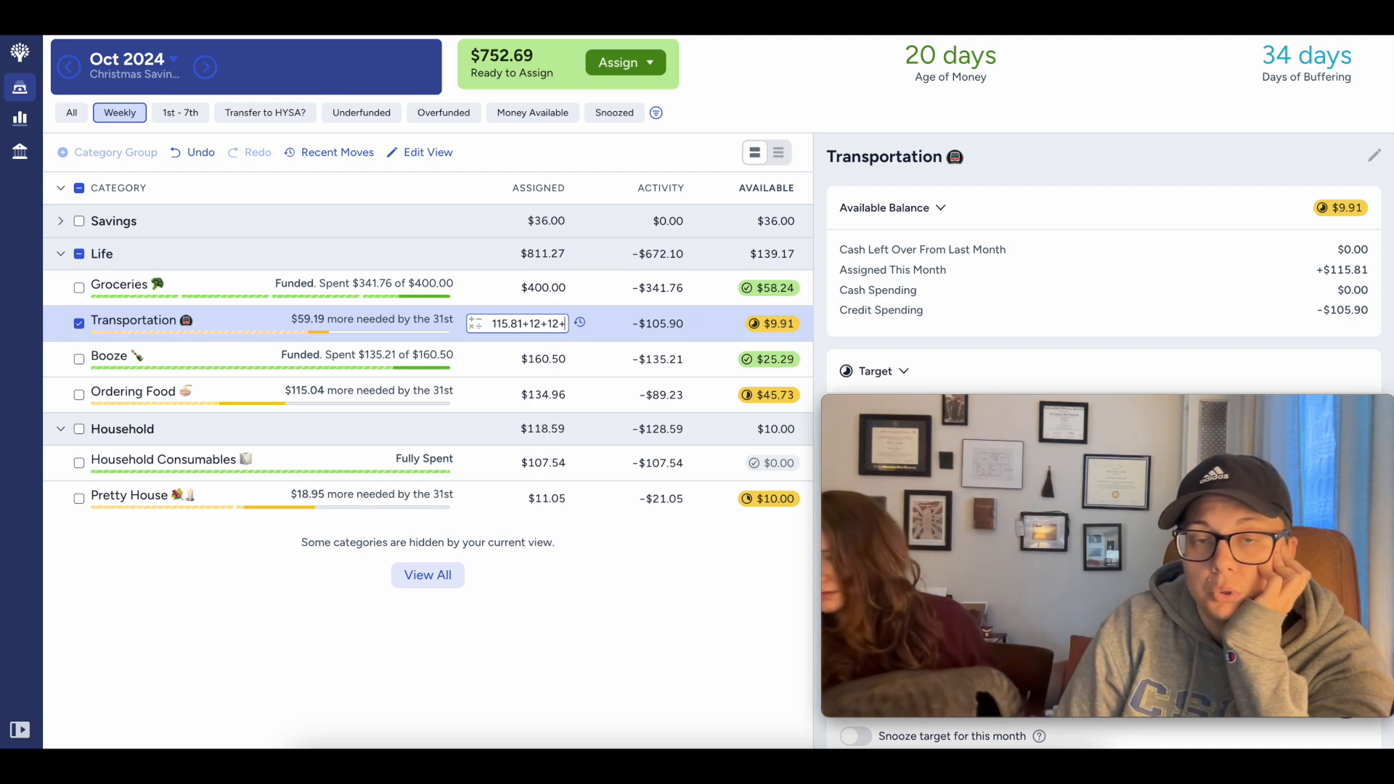
{"action": "type", "text": "12"}
{"action": "key", "text": "Return"}
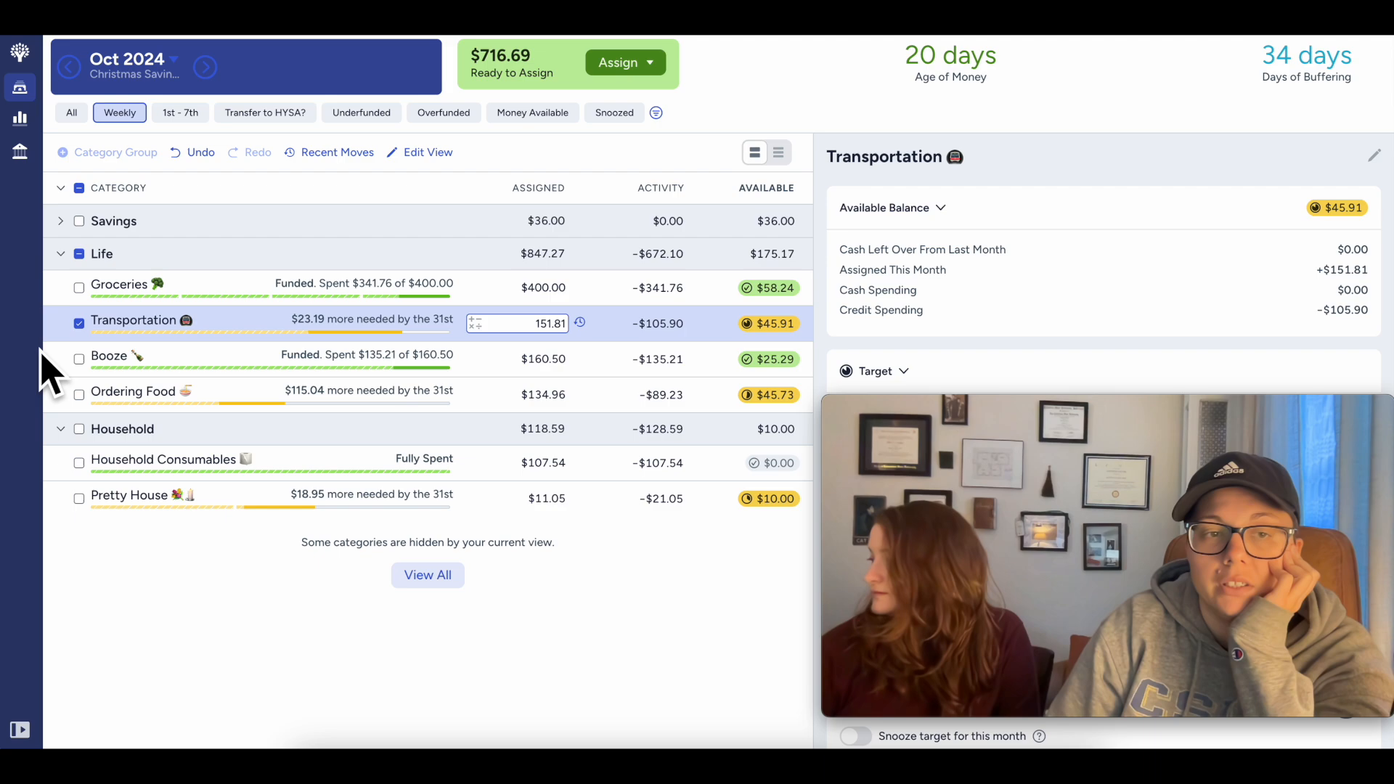
Step: Auto-assign the underfunded amount to the Transportation category and clear the selection
{"action": "left_click", "coordinate": [79, 322]}
{"action": "left_click", "coordinate": [79, 322]}
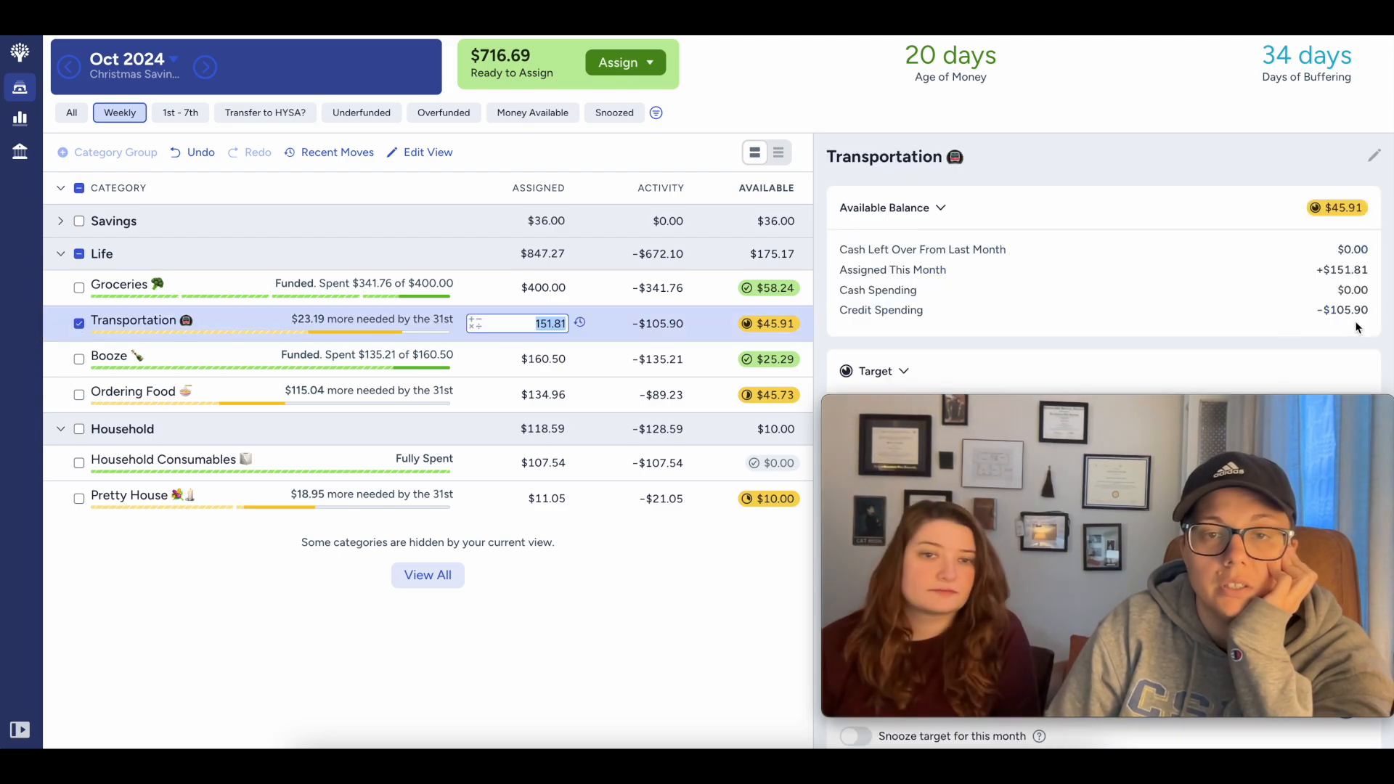
{"action": "scroll", "coordinate": [1371, 328], "scroll_direction": "down", "scroll_amount": 6}
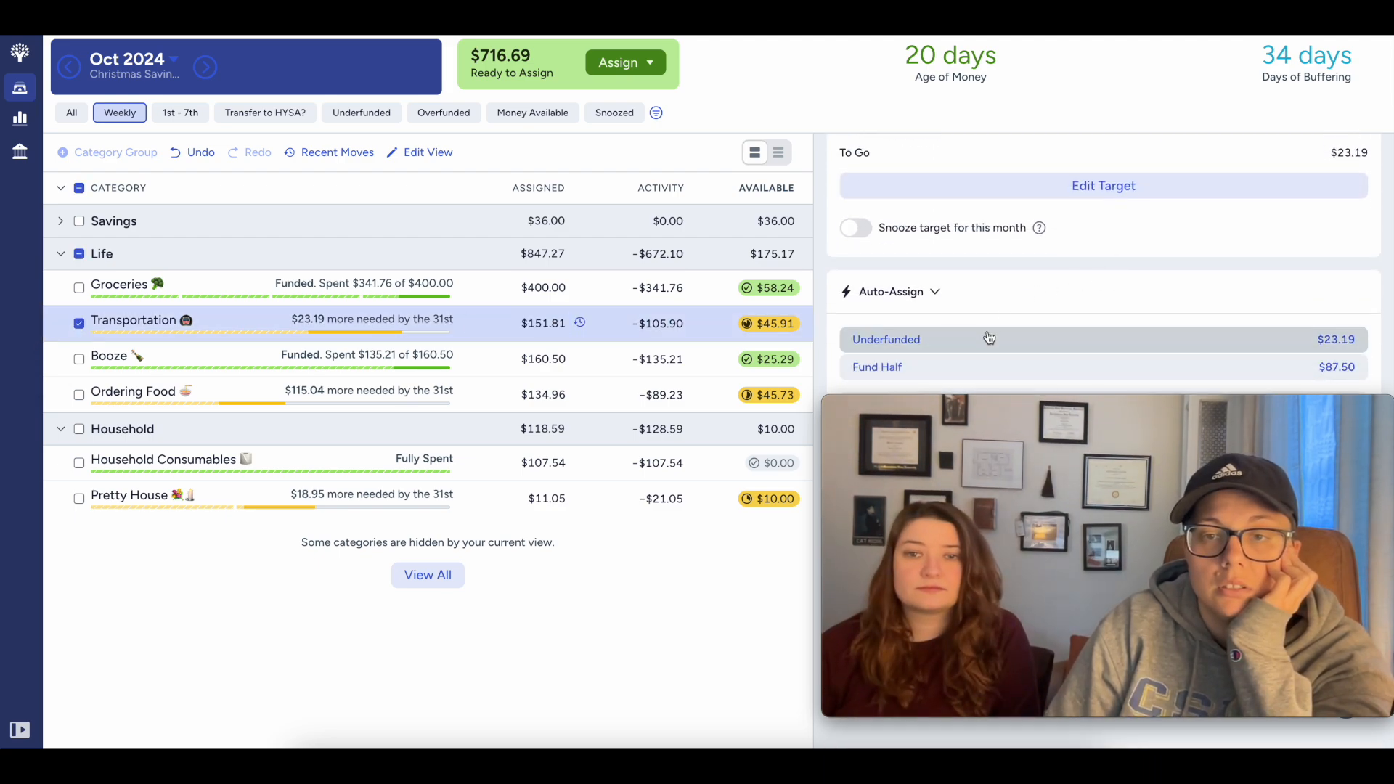
{"action": "left_click", "coordinate": [989, 339]}
{"action": "left_click", "coordinate": [79, 323]}
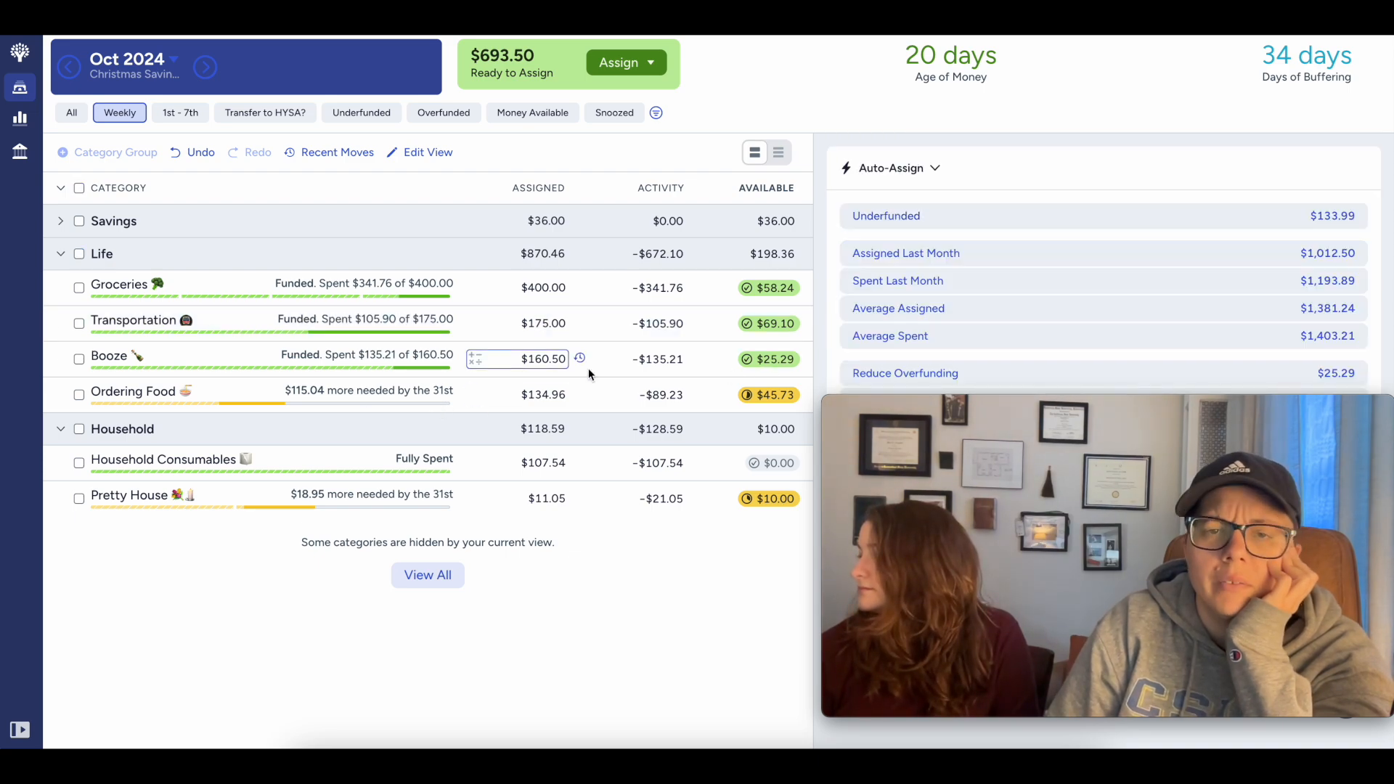
Step: Check the October activity of the Booze and Ordering Food categories
{"action": "left_click", "coordinate": [657, 361]}
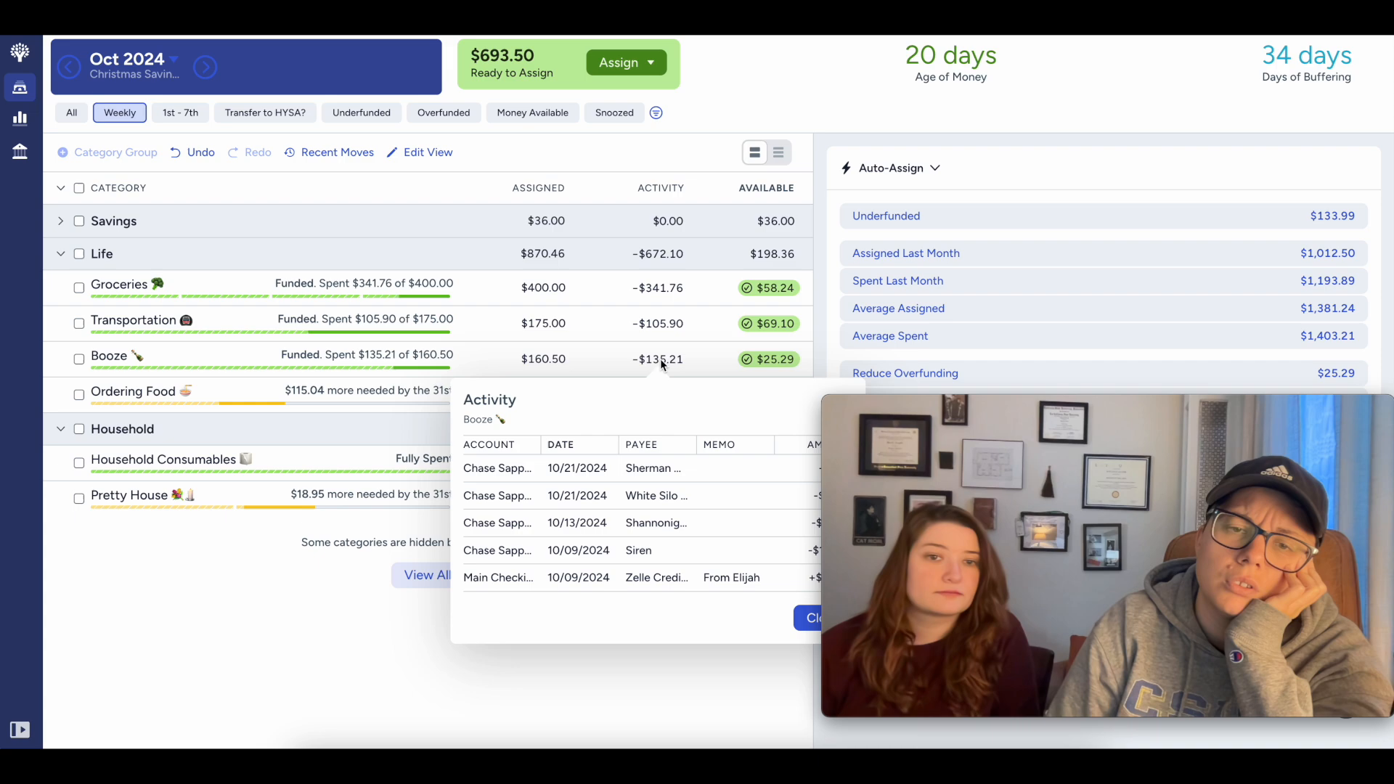
{"action": "left_click", "coordinate": [662, 363]}
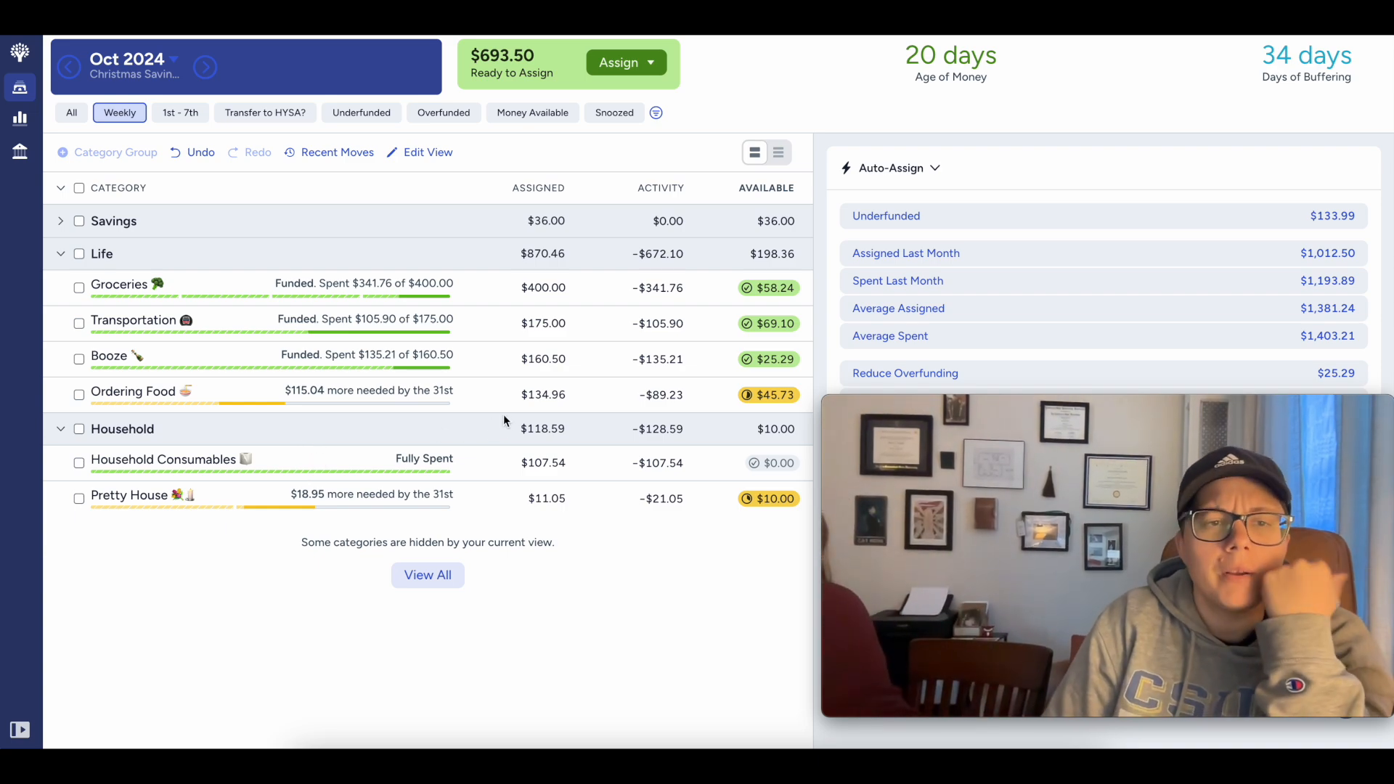
{"action": "left_click", "coordinate": [674, 396]}
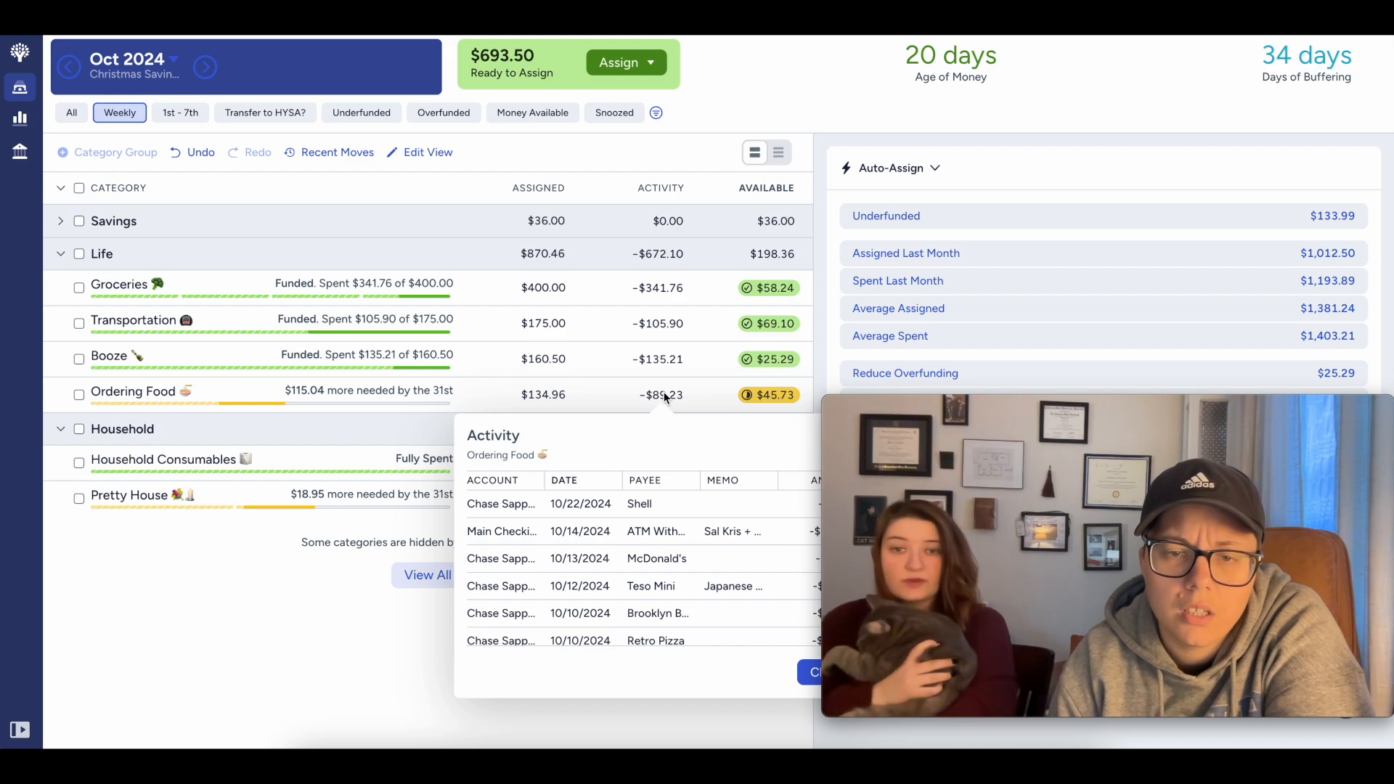
{"action": "left_click", "coordinate": [663, 395]}
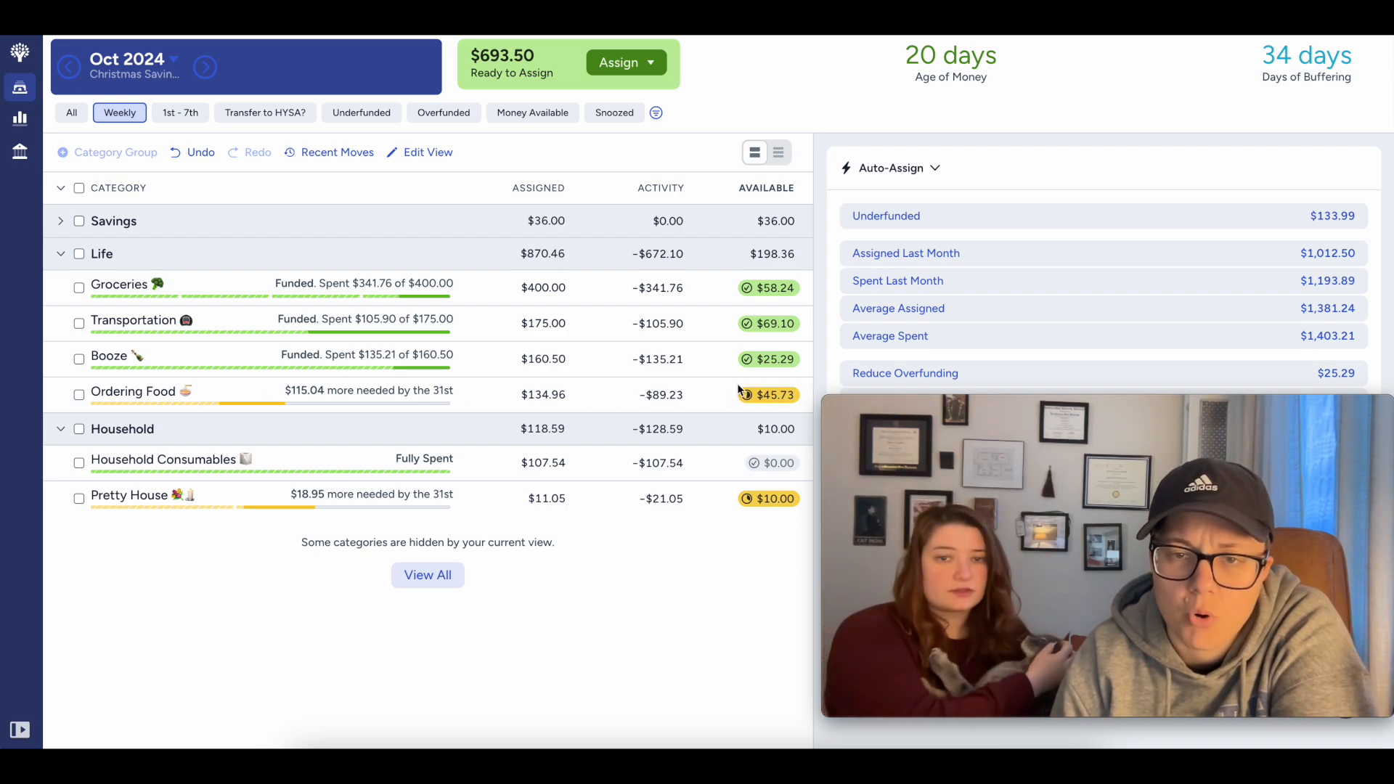
Step: Snooze the Ordering Food target for this month and clear the selection
{"action": "left_click", "coordinate": [80, 395]}
{"action": "scroll", "coordinate": [944, 287], "scroll_direction": "down", "scroll_amount": 5}
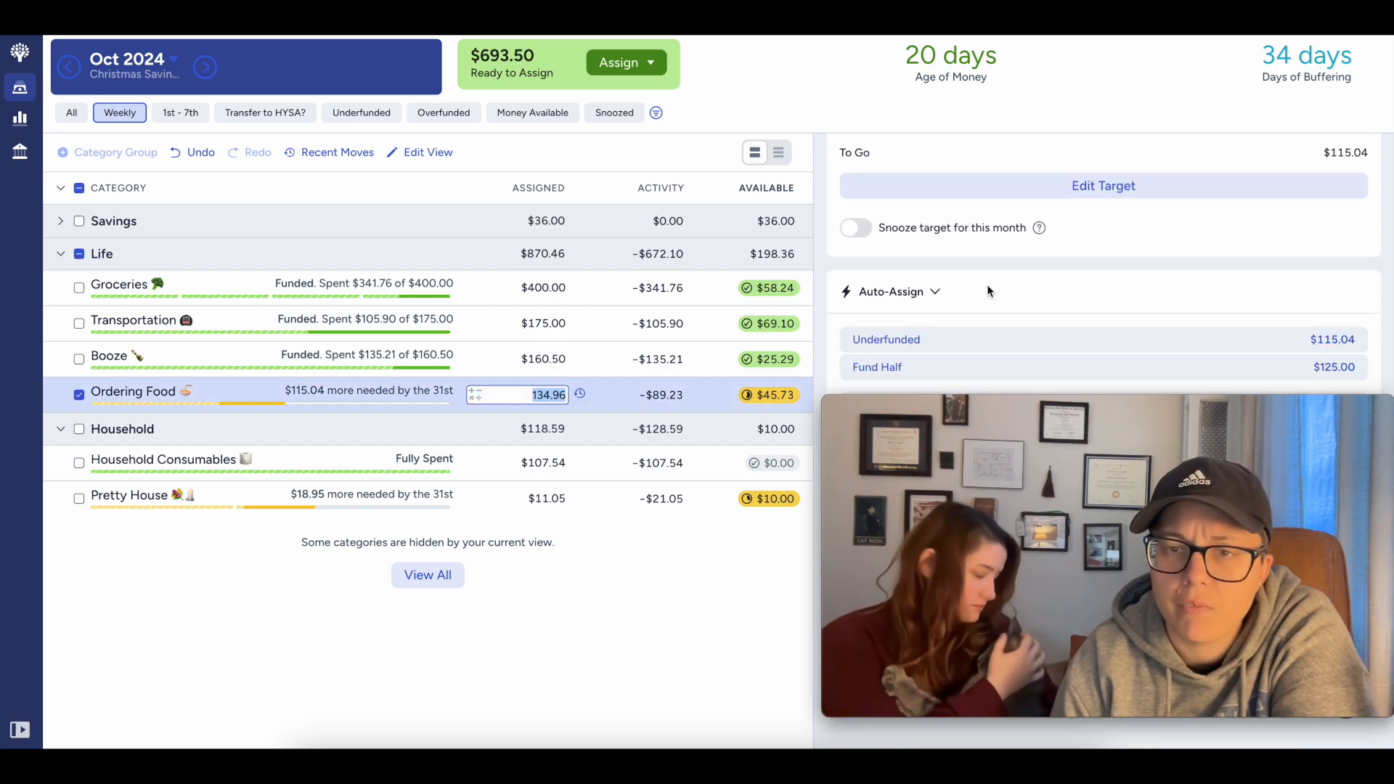
{"action": "left_click", "coordinate": [849, 229]}
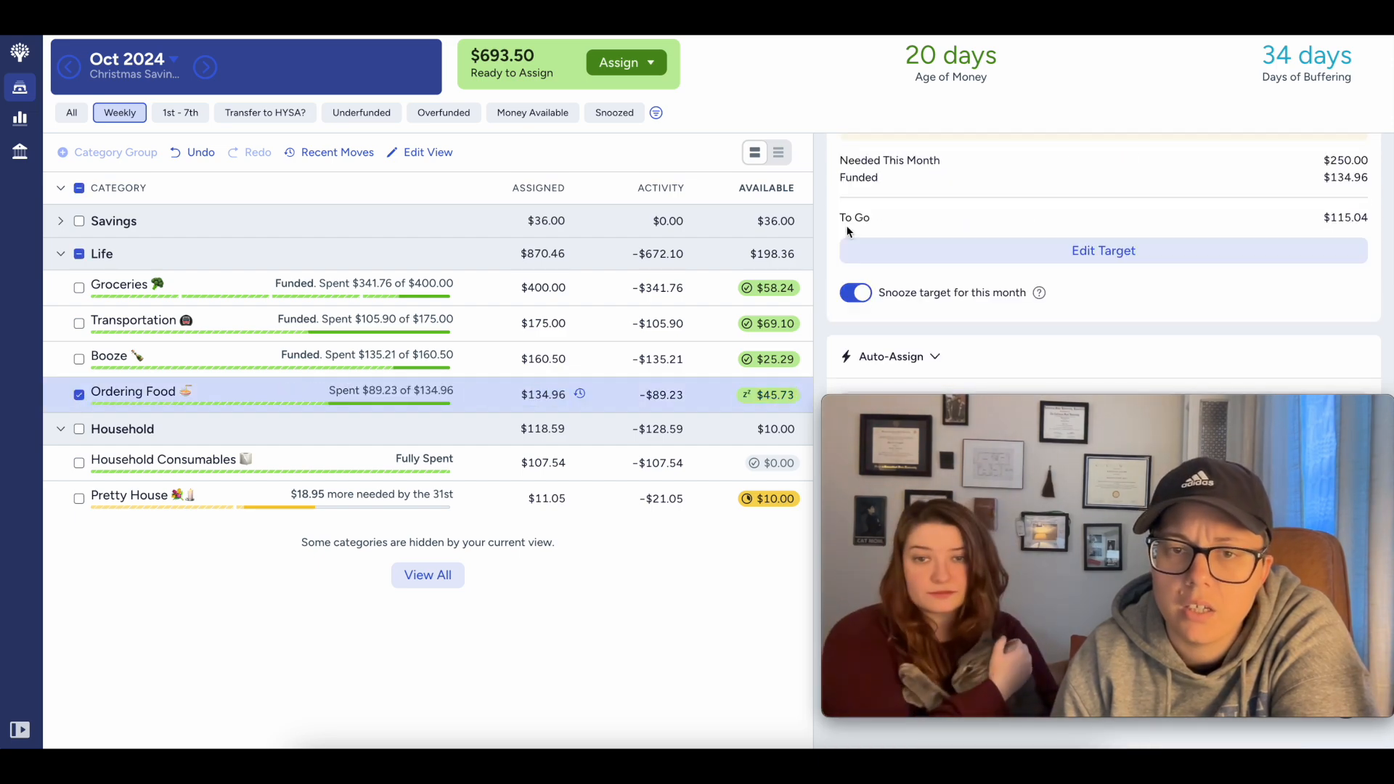
{"action": "left_click", "coordinate": [78, 394]}
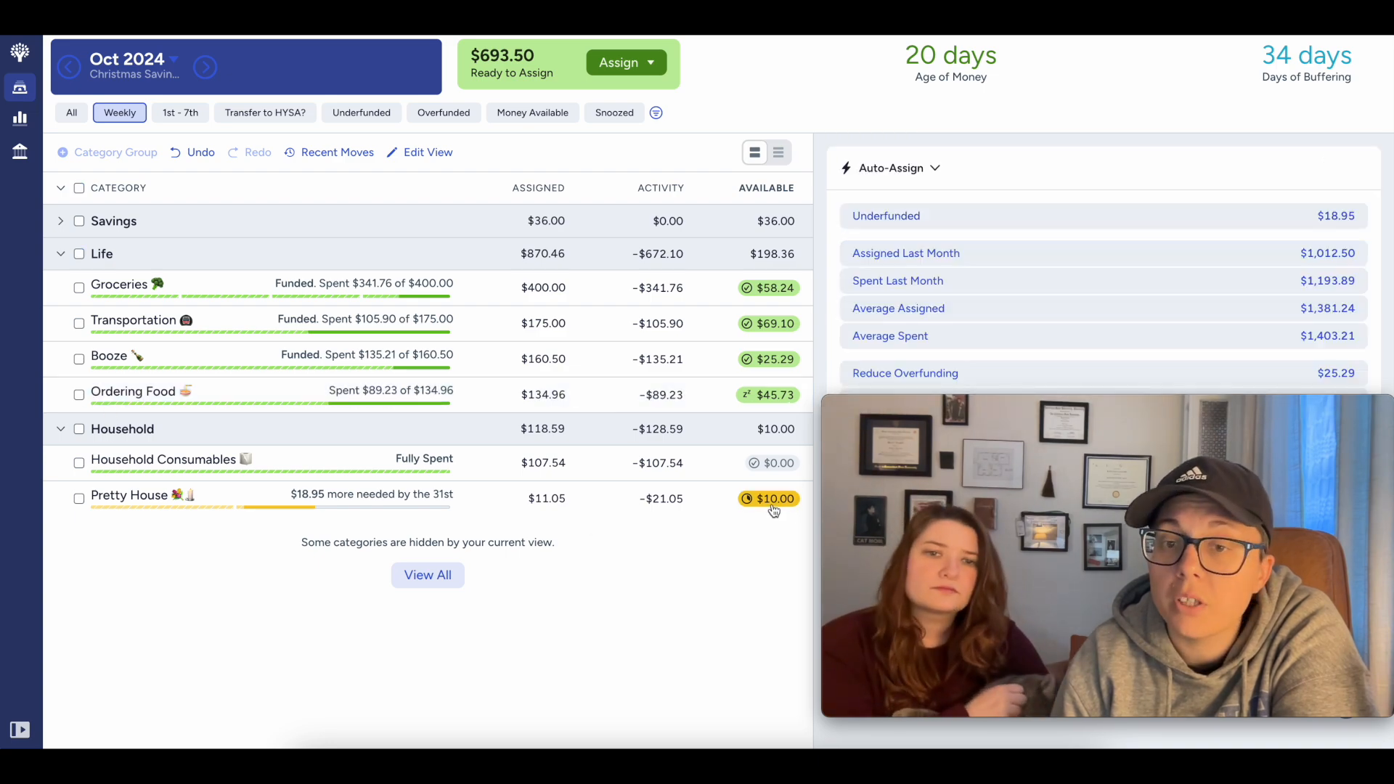
Step: Open the 10/24/2024 Trader Joe's transaction in the all-accounts register and change its category to a split across multiple categories
{"action": "mouse_move", "coordinate": [774, 511]}
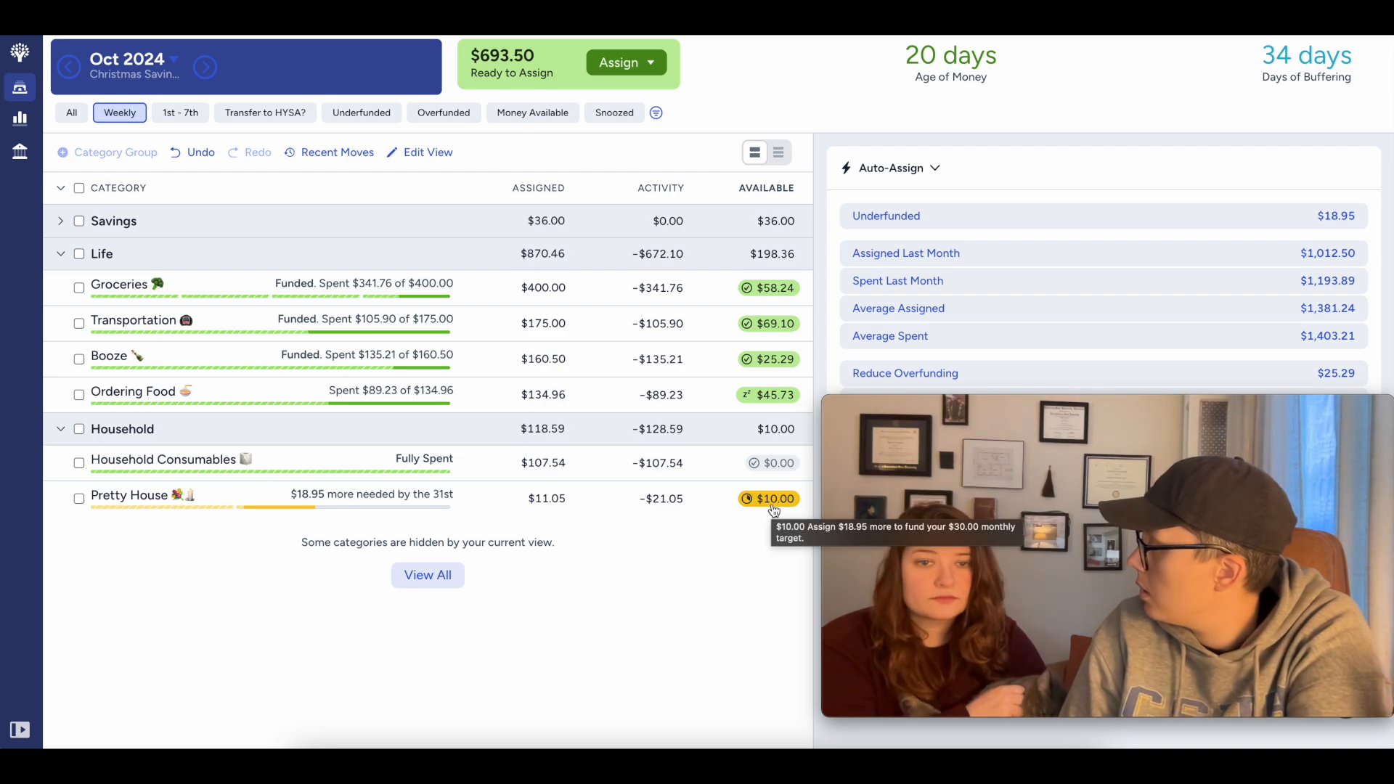
{"action": "left_click", "coordinate": [18, 150]}
{"action": "scroll", "coordinate": [413, 330], "scroll_direction": "down", "scroll_amount": 7}
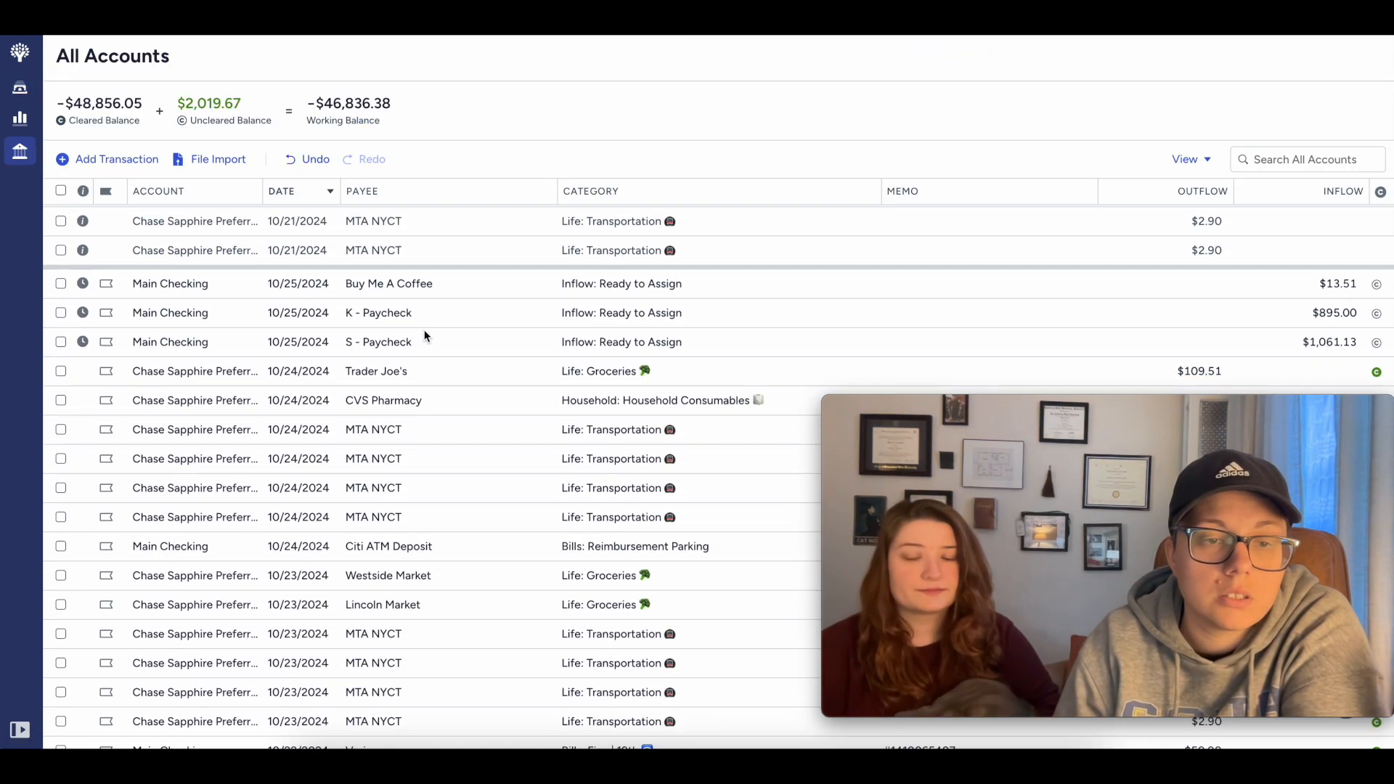
{"action": "left_click", "coordinate": [639, 333]}
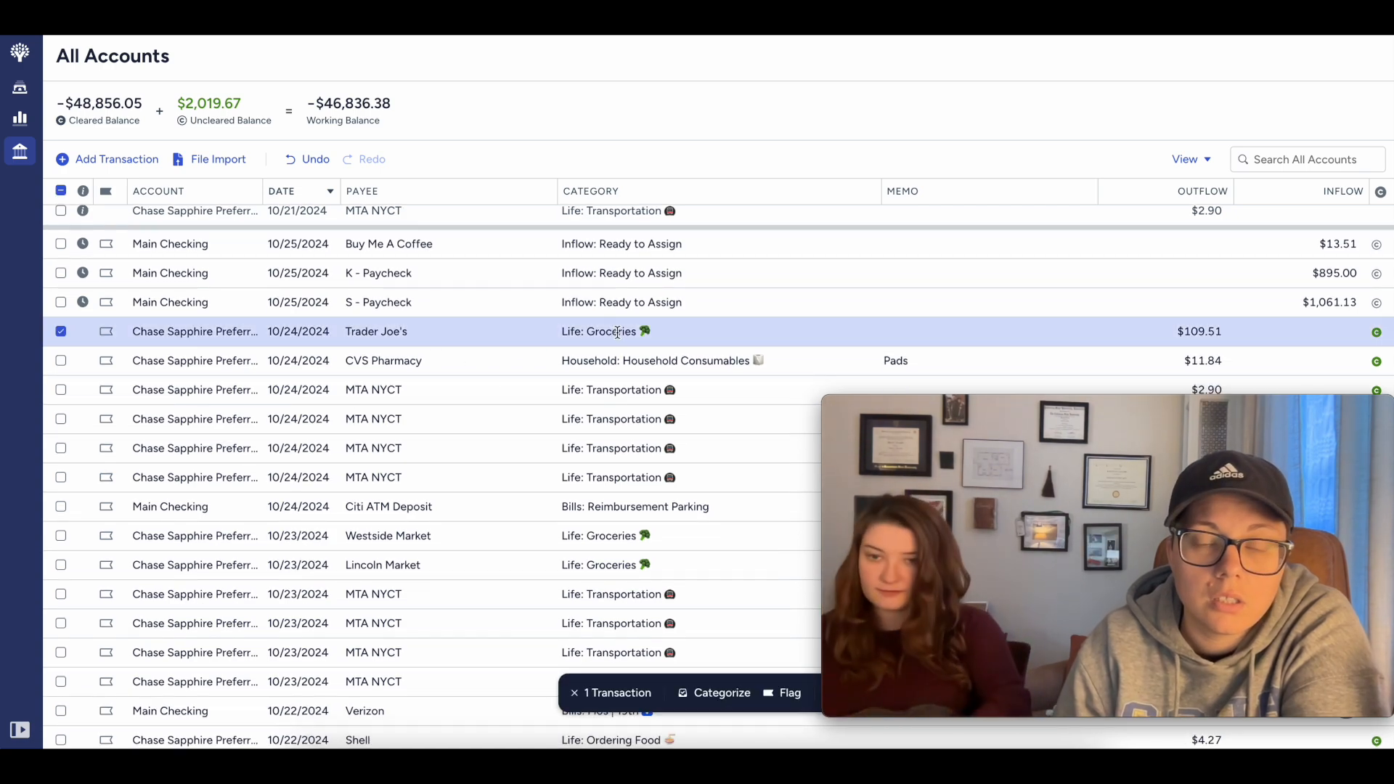
{"action": "left_click", "coordinate": [615, 332]}
{"action": "left_click", "coordinate": [760, 579]}
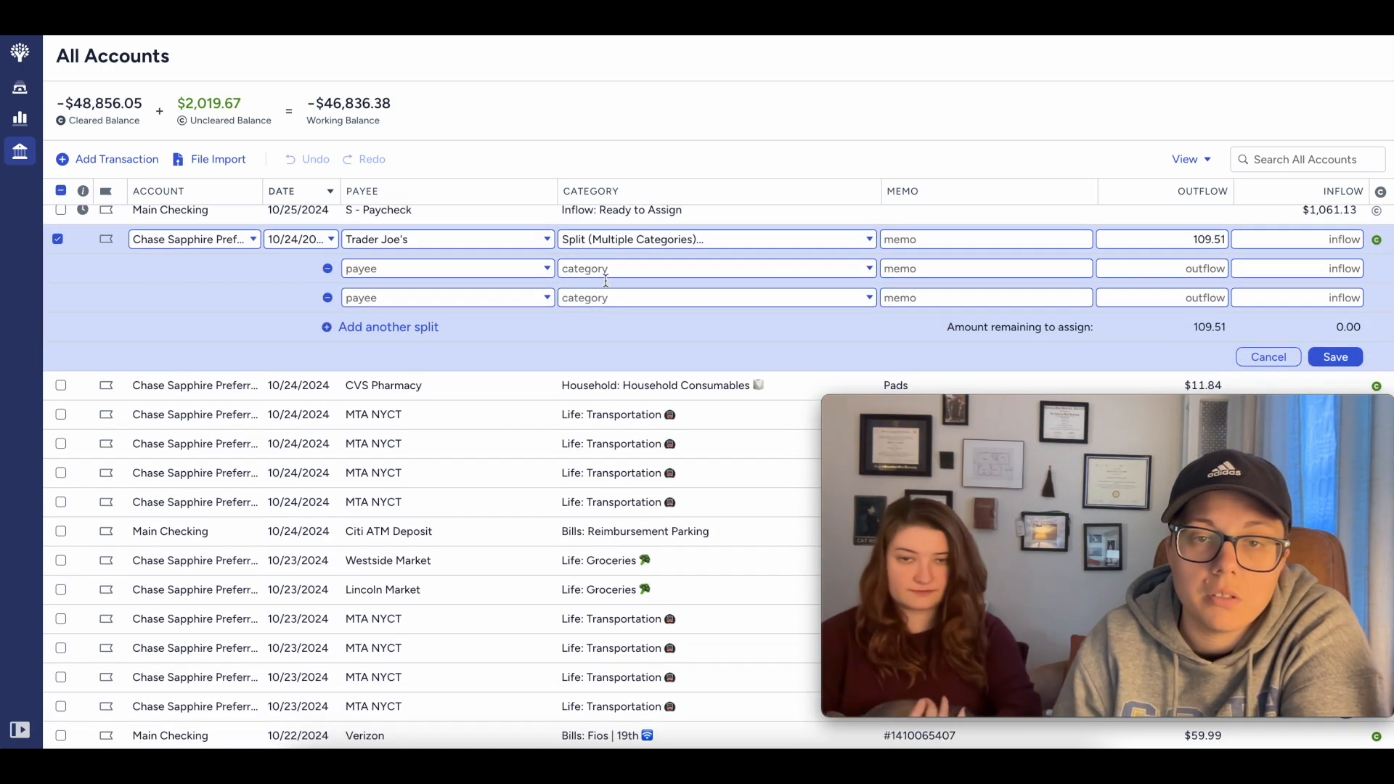
Step: Categorize the two split lines of the Trader Joe's transaction as Groceries and Pretty House
{"action": "left_click", "coordinate": [579, 268]}
{"action": "type", "text": "groc"}
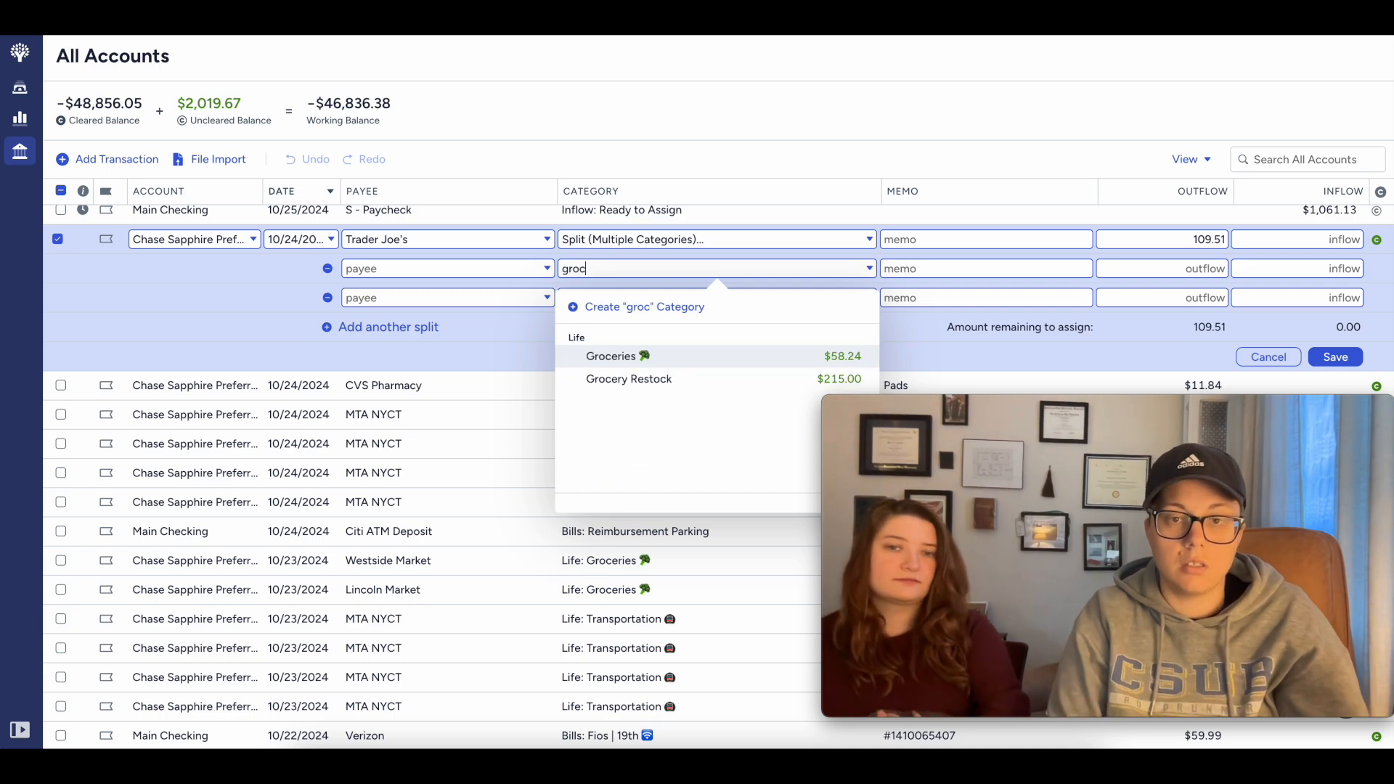
{"action": "left_click", "coordinate": [668, 356]}
{"action": "left_click", "coordinate": [641, 297]}
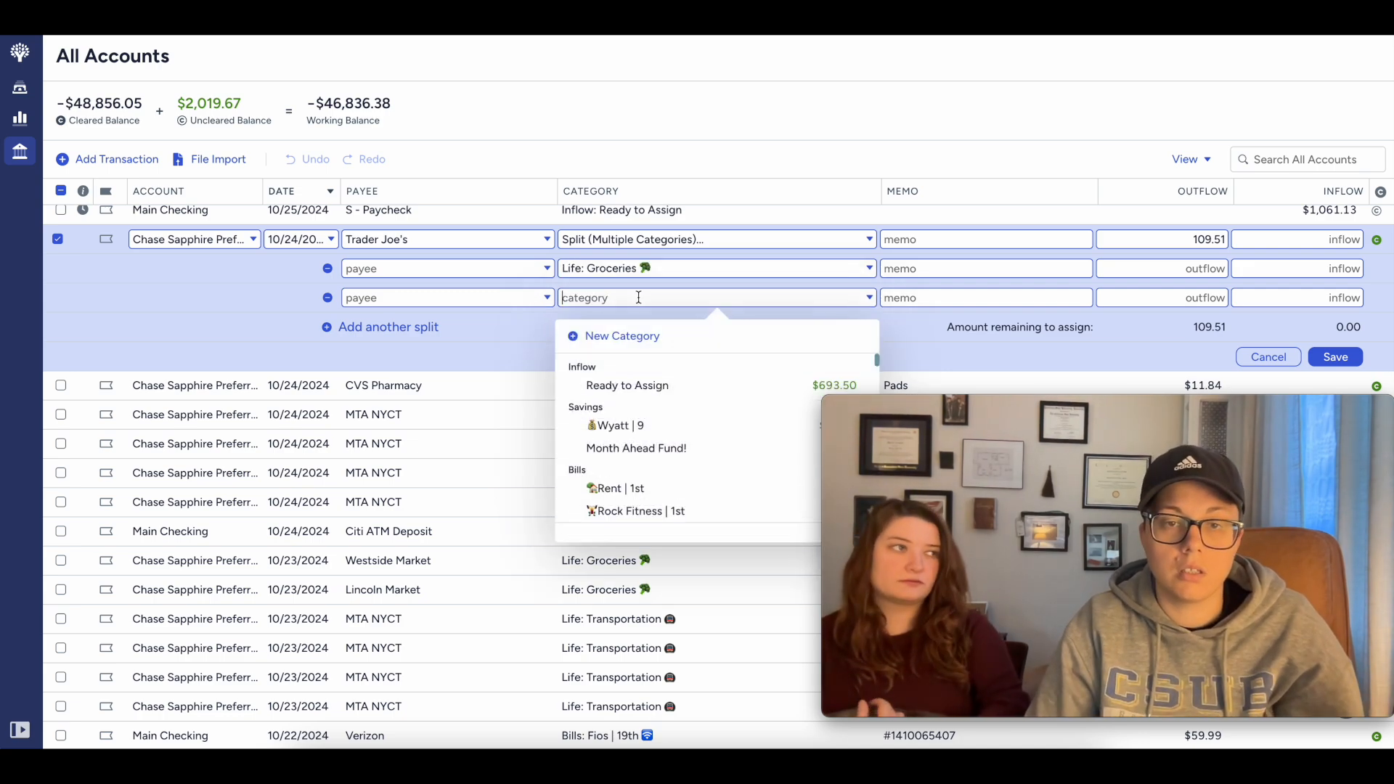
{"action": "type", "text": "prett"}
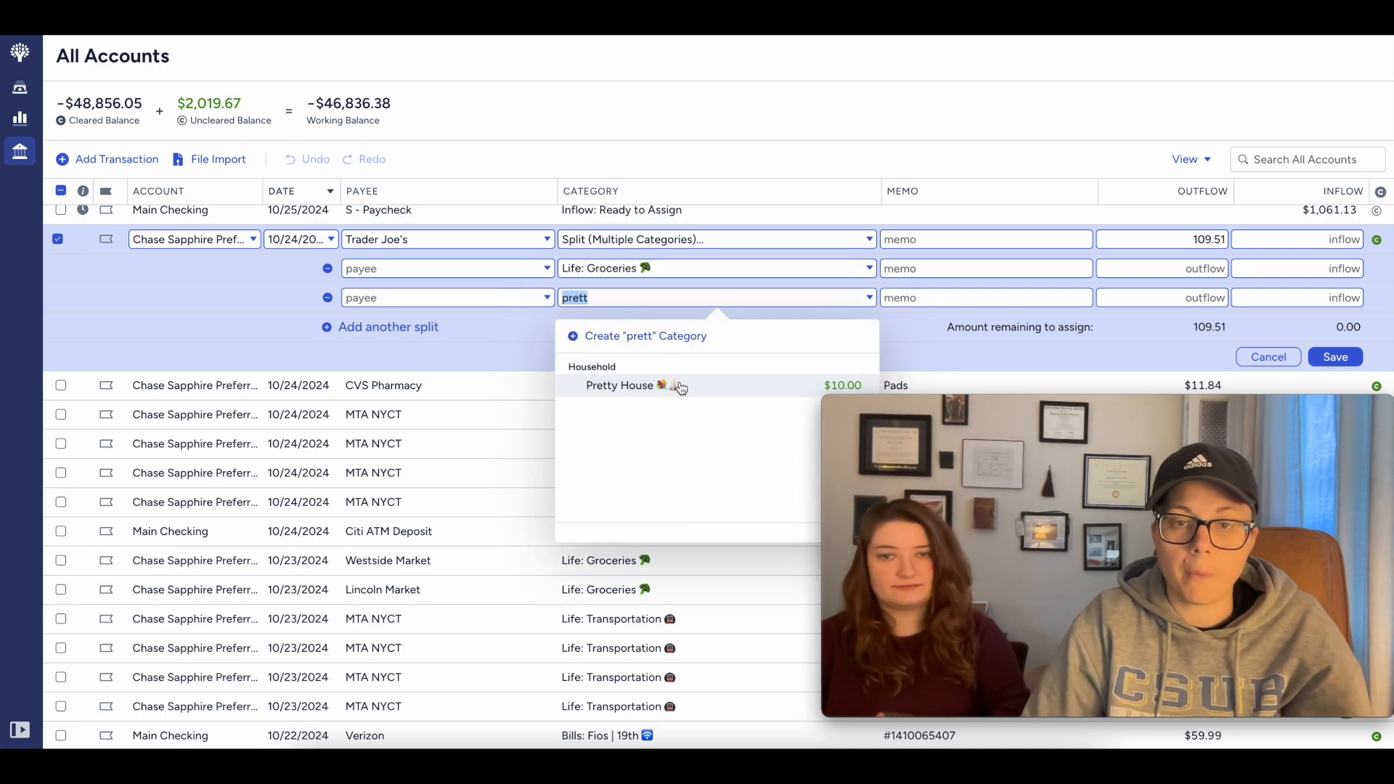
{"action": "key", "text": "Return"}
Step: Set the split outflows to 5.00 for Pretty House and 104.51 for Groceries, save the transaction and deselect it
{"action": "key", "text": "Tab"}
{"action": "type", "text": "5"}
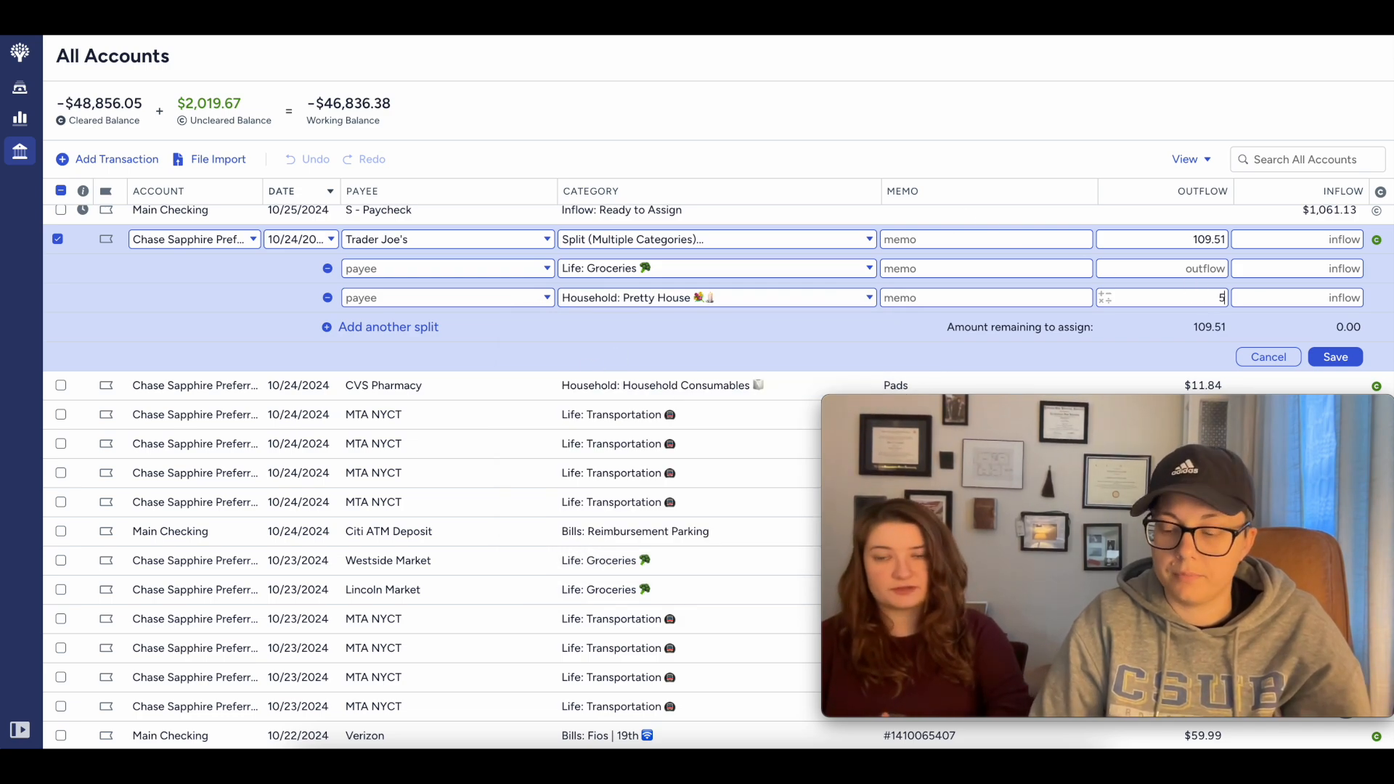
{"action": "left_click", "coordinate": [1184, 269]}
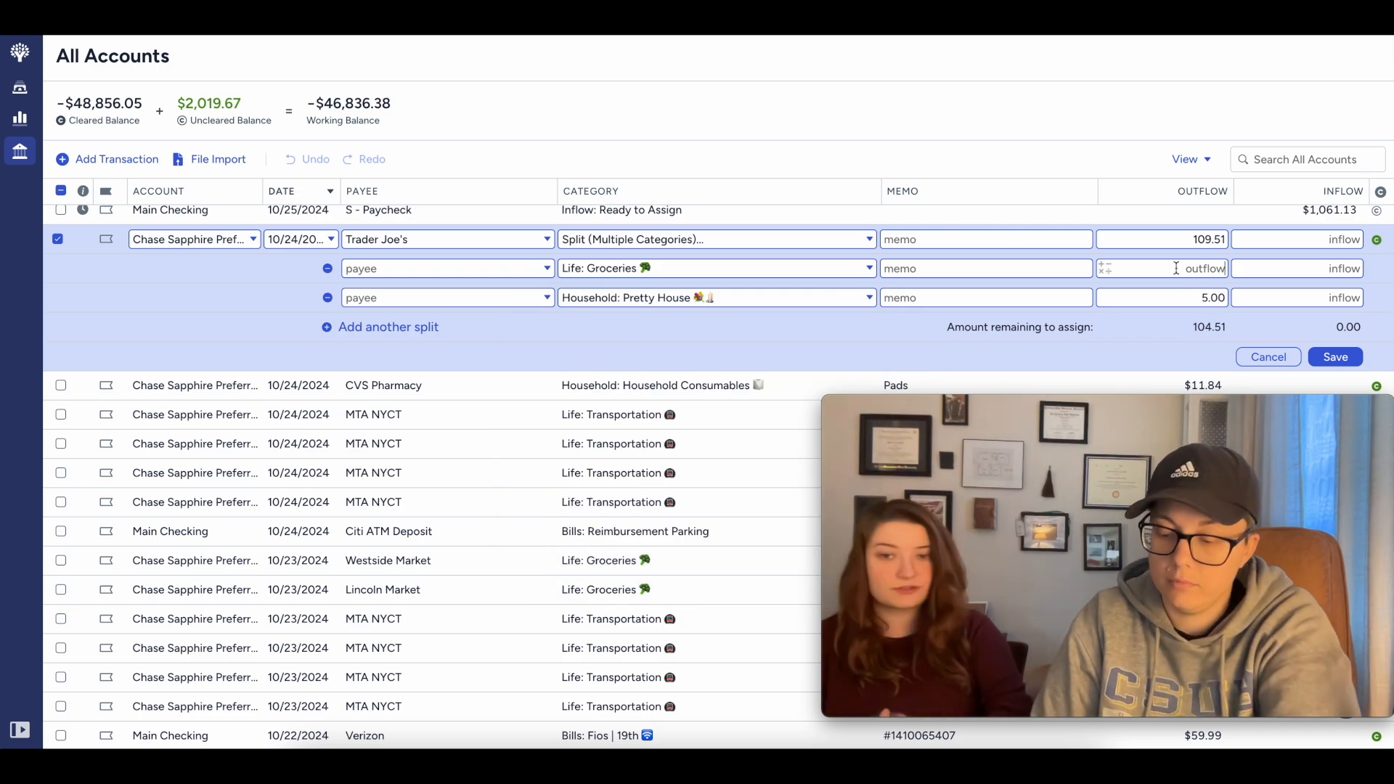
{"action": "type", "text": "104.51"}
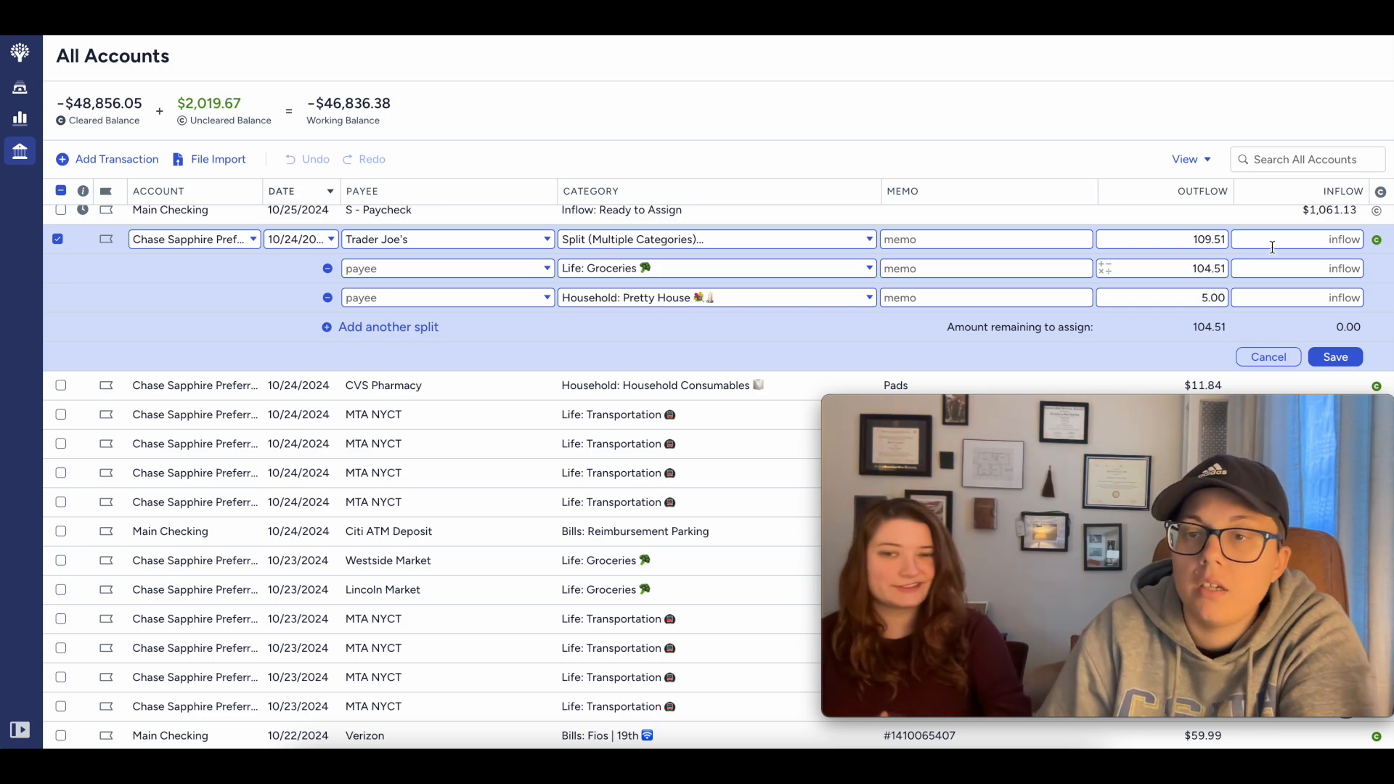
{"action": "left_click", "coordinate": [1329, 359]}
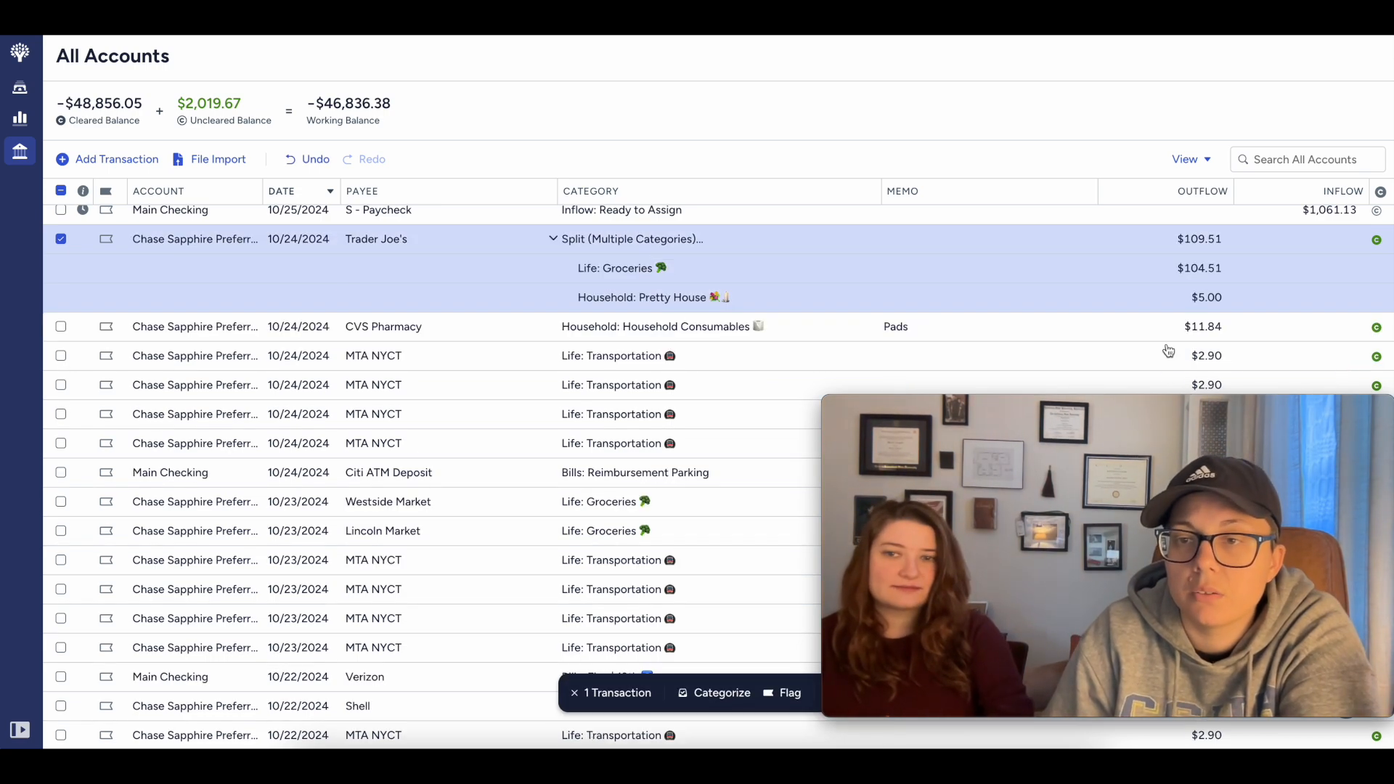
{"action": "left_click", "coordinate": [61, 239]}
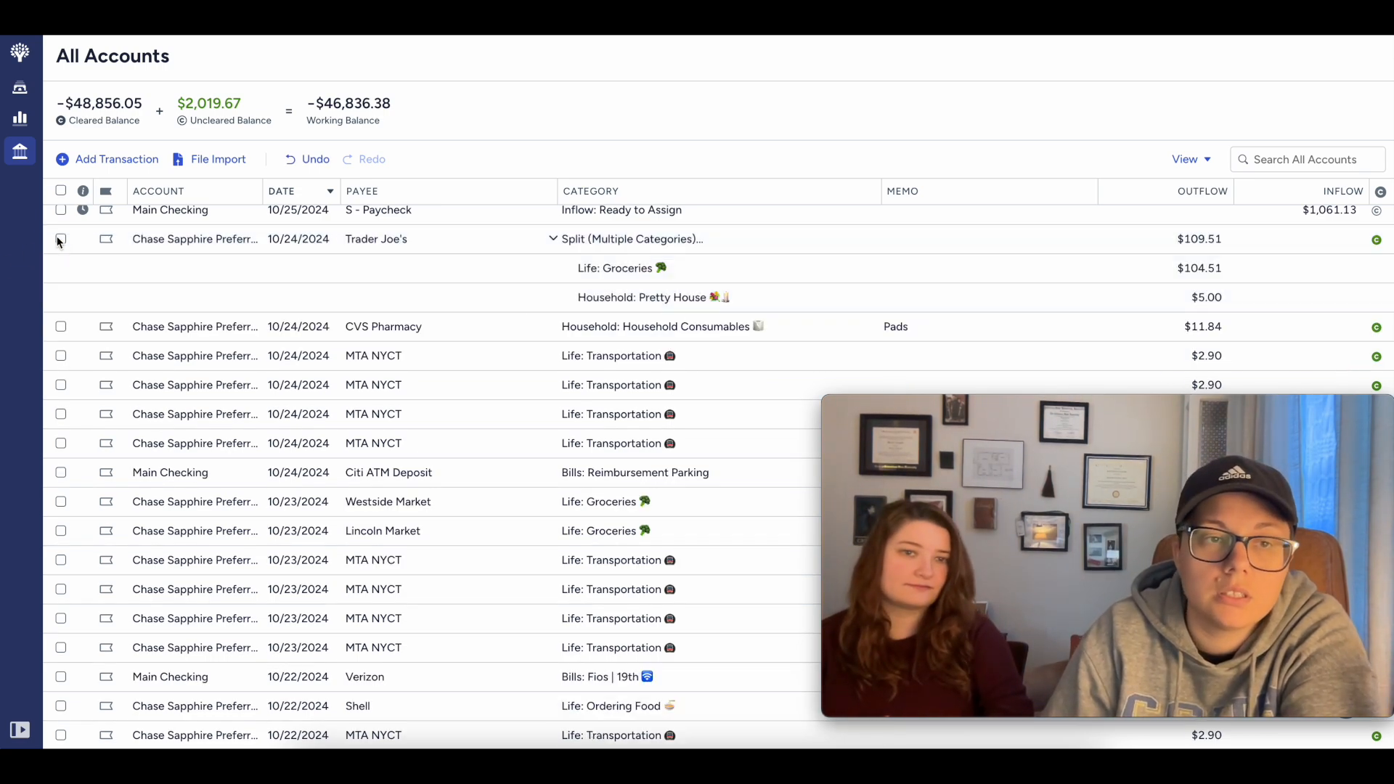
Step: Return to the October budget, assign the $18.95 needed to meet the Pretty House target, and clear the selection
{"action": "left_click", "coordinate": [19, 87]}
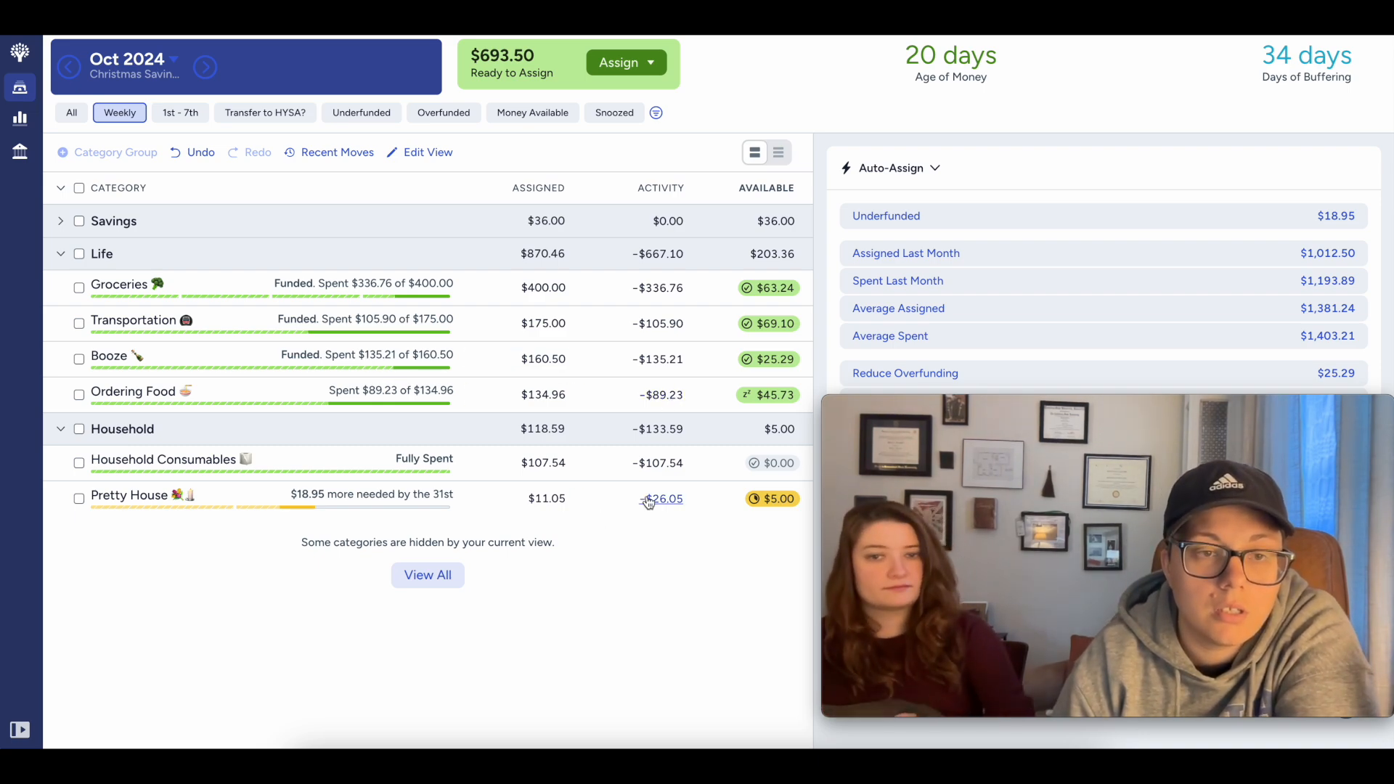
{"action": "left_click", "coordinate": [79, 499]}
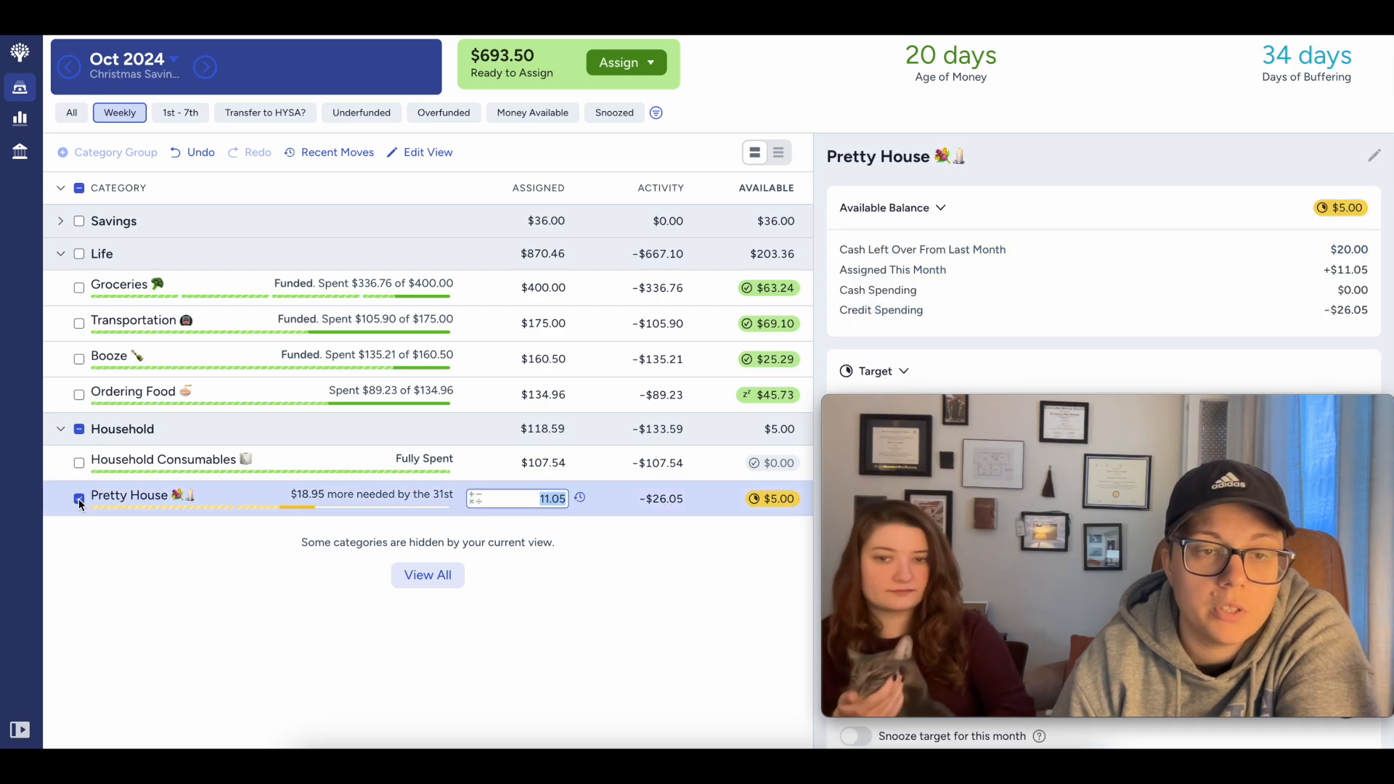
{"action": "scroll", "coordinate": [1114, 258], "scroll_direction": "down", "scroll_amount": 7}
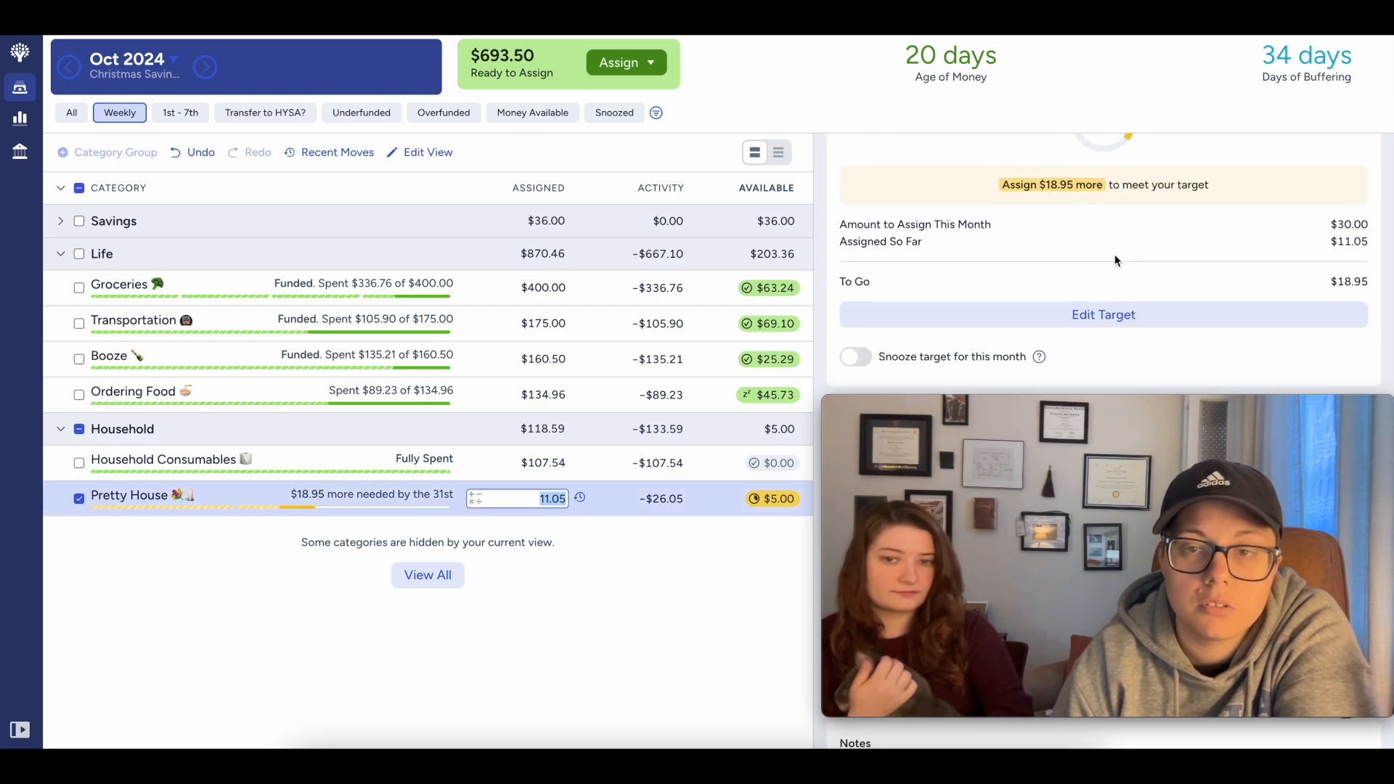
{"action": "left_click", "coordinate": [944, 339]}
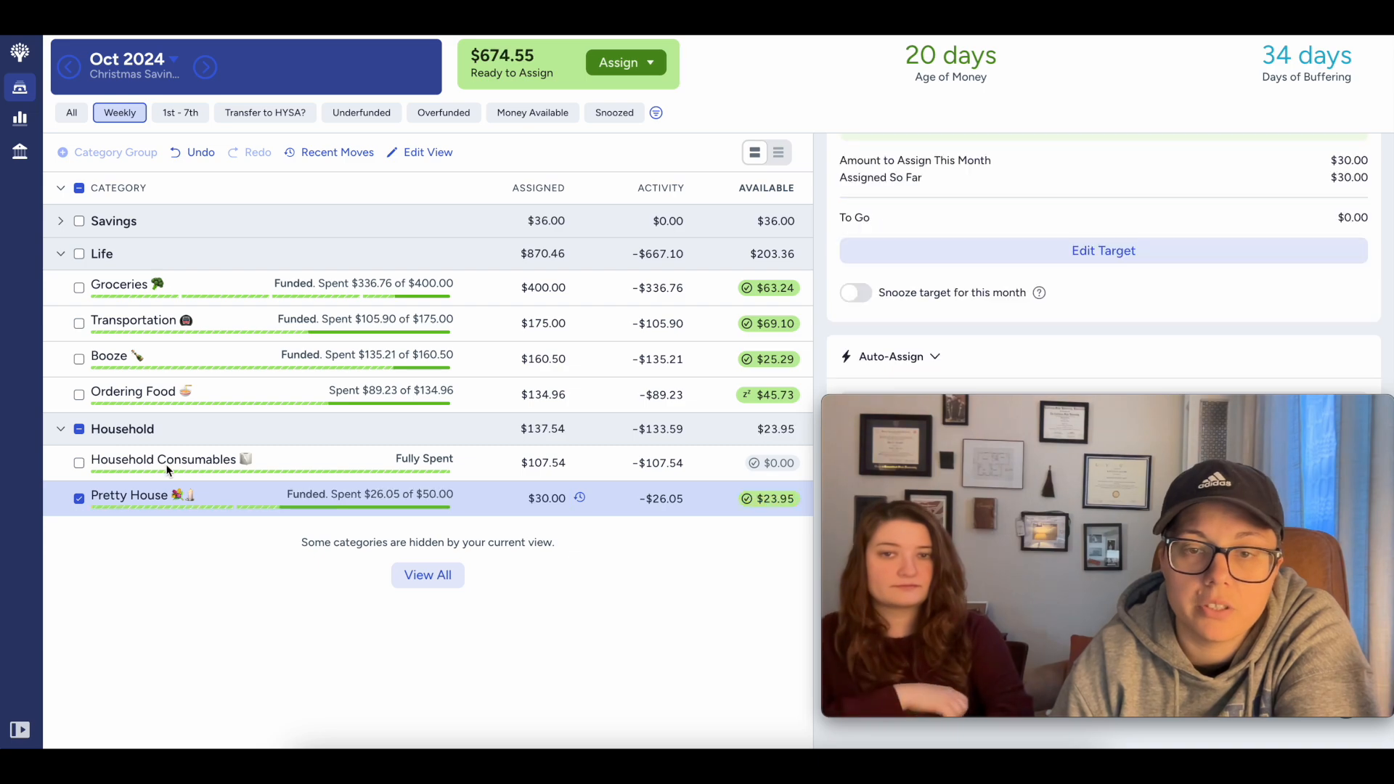
{"action": "left_click", "coordinate": [79, 500]}
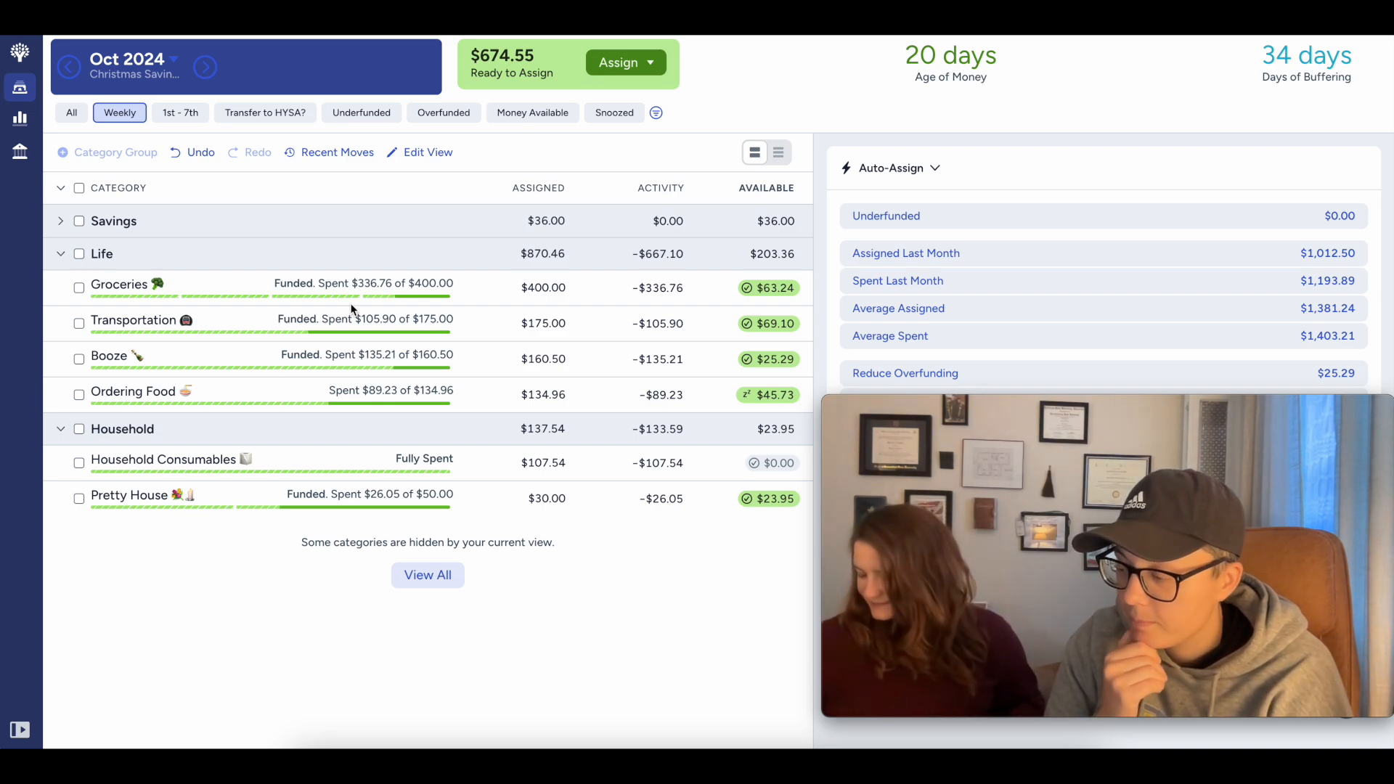
Step: Show all budget categories and review the remaining October needs from the Life group through the wish list
{"action": "left_click", "coordinate": [62, 225]}
{"action": "left_click", "coordinate": [63, 226]}
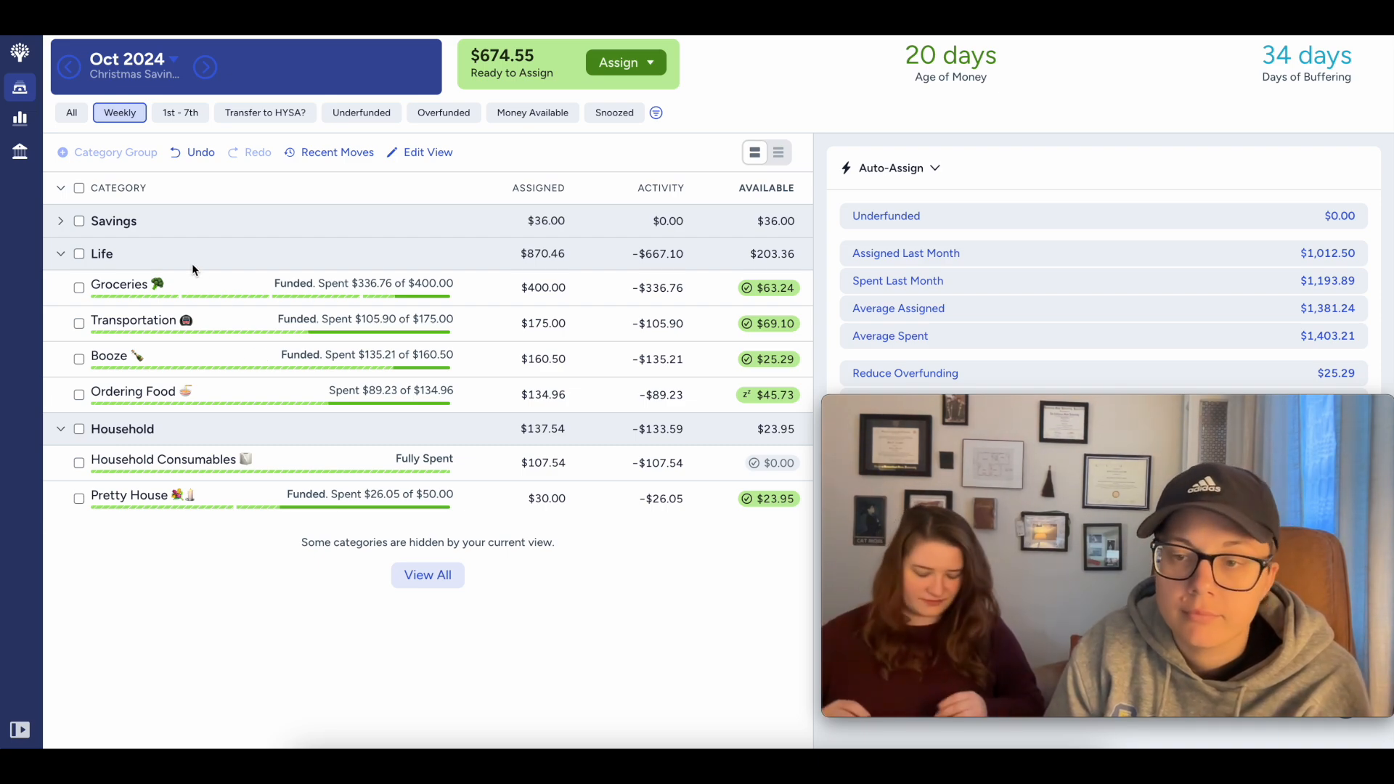
{"action": "left_click", "coordinate": [69, 114]}
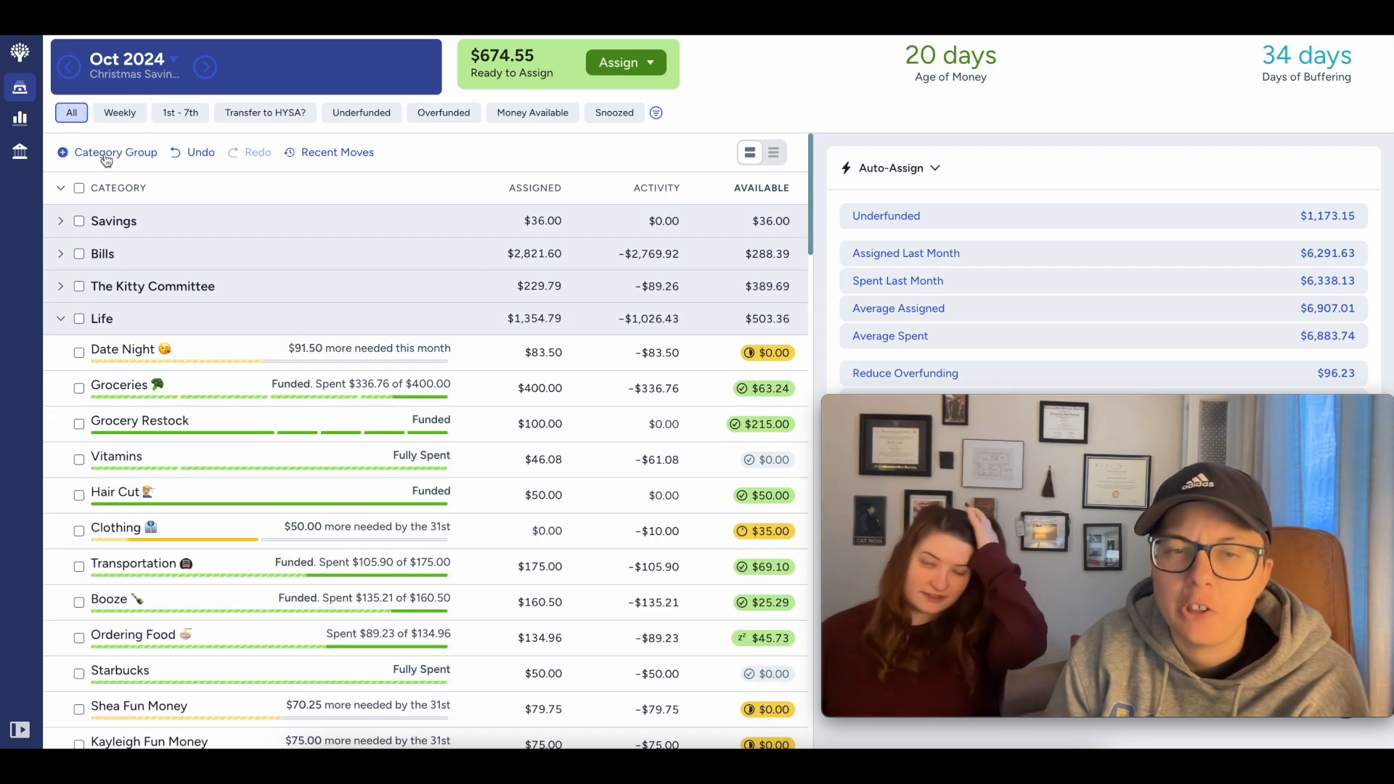
{"action": "scroll", "coordinate": [271, 316], "scroll_direction": "down", "scroll_amount": 1}
{"action": "scroll", "coordinate": [269, 316], "scroll_direction": "down", "scroll_amount": 2}
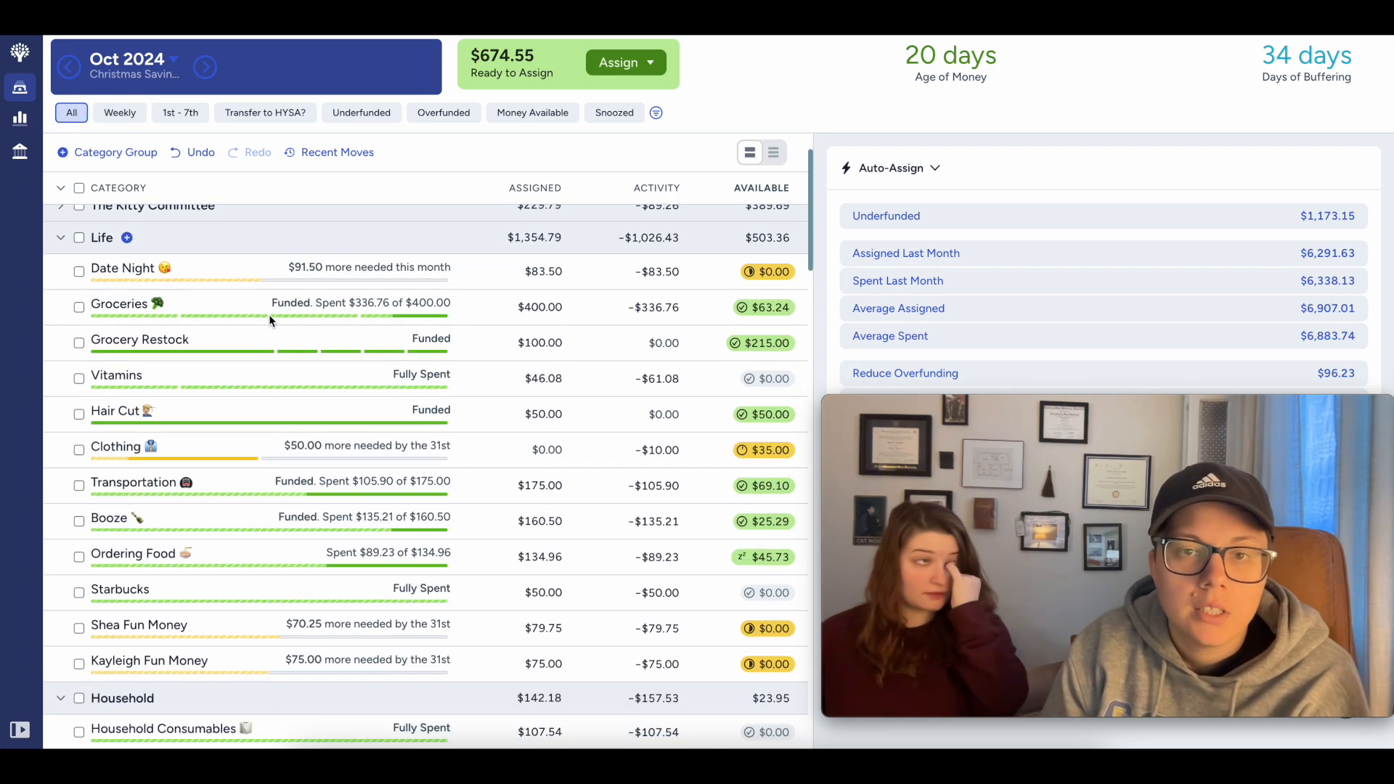
{"action": "scroll", "coordinate": [269, 315], "scroll_direction": "up", "scroll_amount": 3}
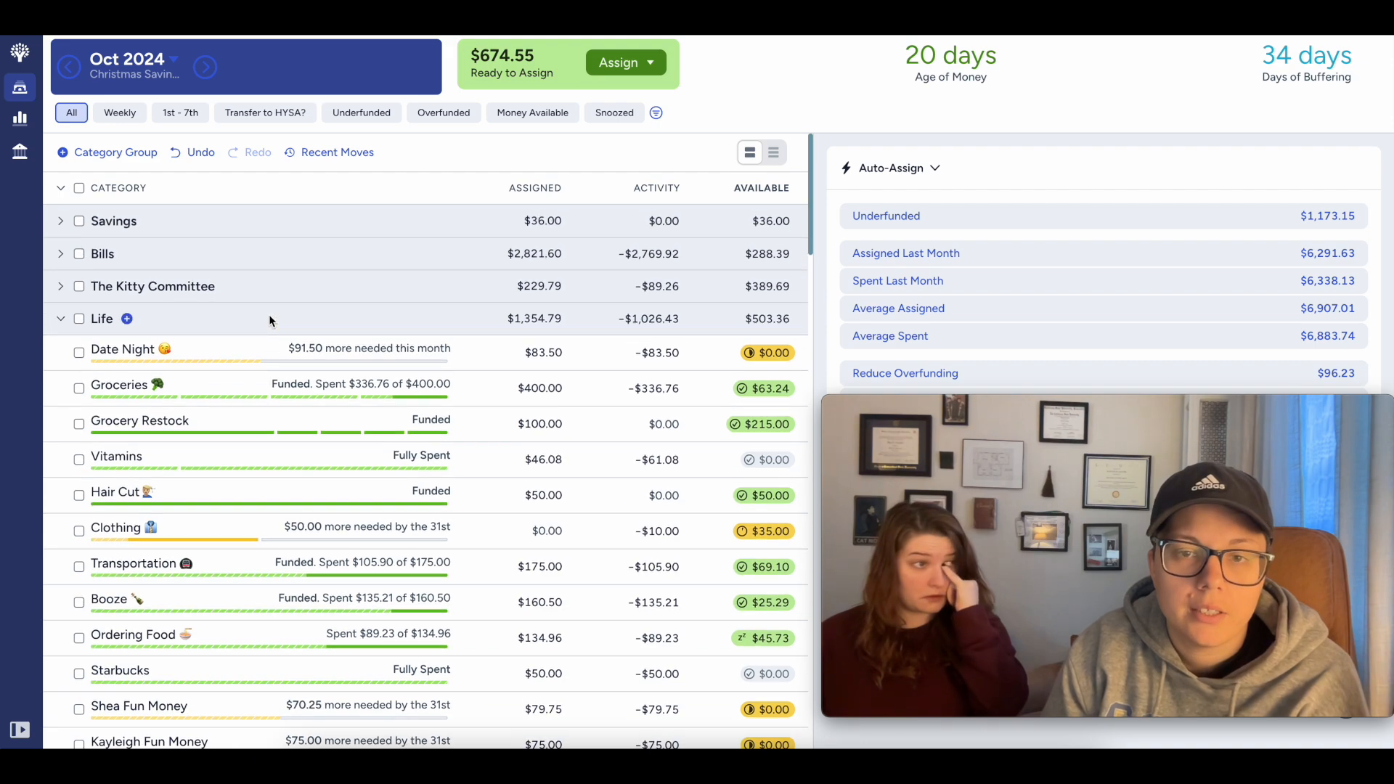
{"action": "scroll", "coordinate": [268, 315], "scroll_direction": "down", "scroll_amount": 10}
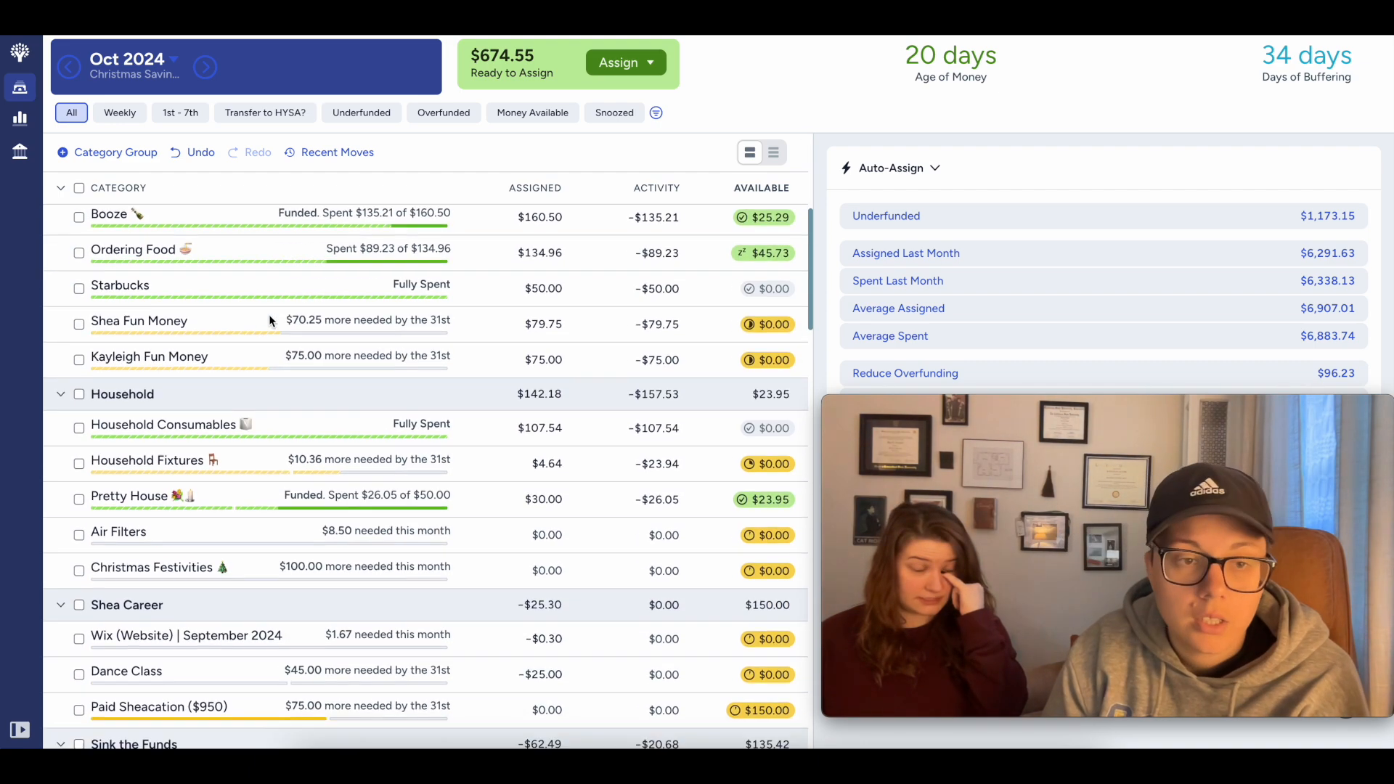
{"action": "scroll", "coordinate": [269, 315], "scroll_direction": "down", "scroll_amount": 5}
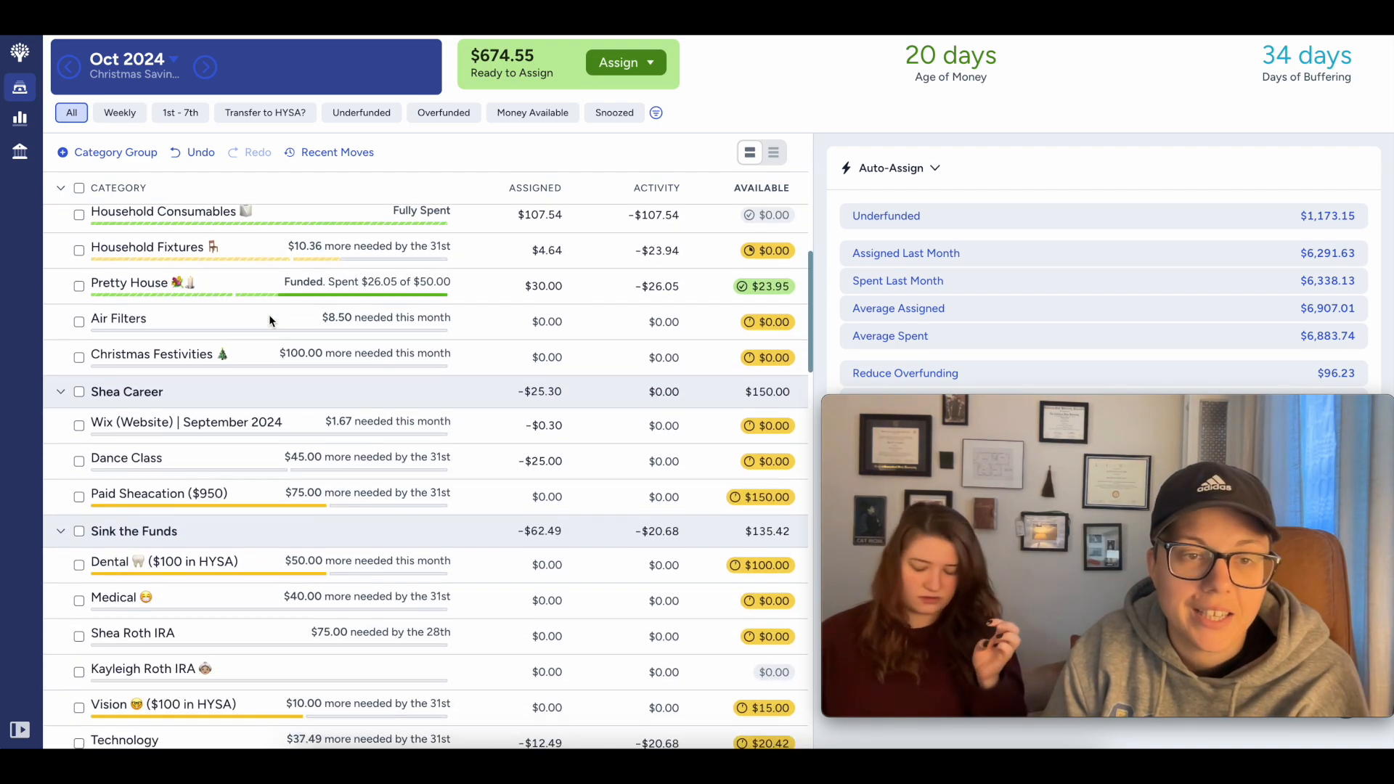
{"action": "scroll", "coordinate": [269, 315], "scroll_direction": "down", "scroll_amount": 6}
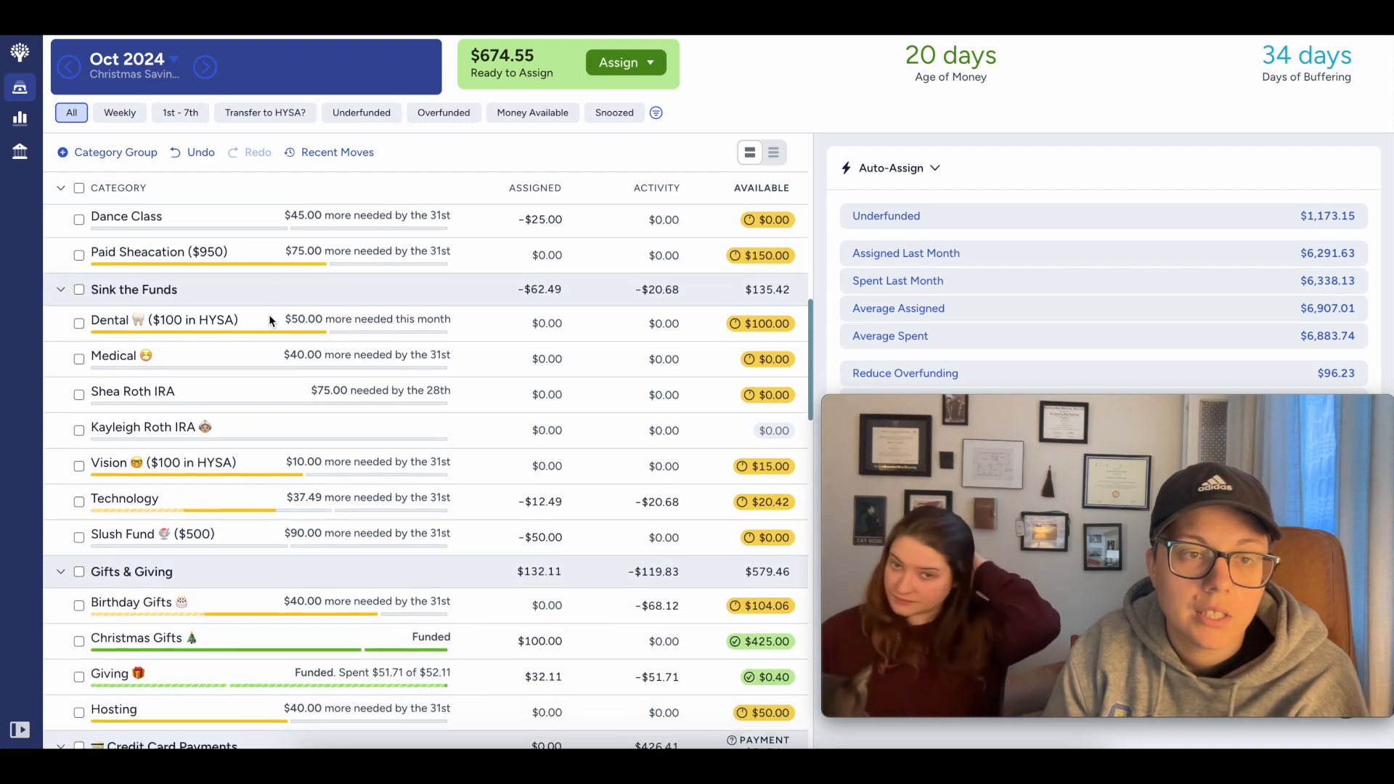
{"action": "scroll", "coordinate": [269, 315], "scroll_direction": "down", "scroll_amount": 7}
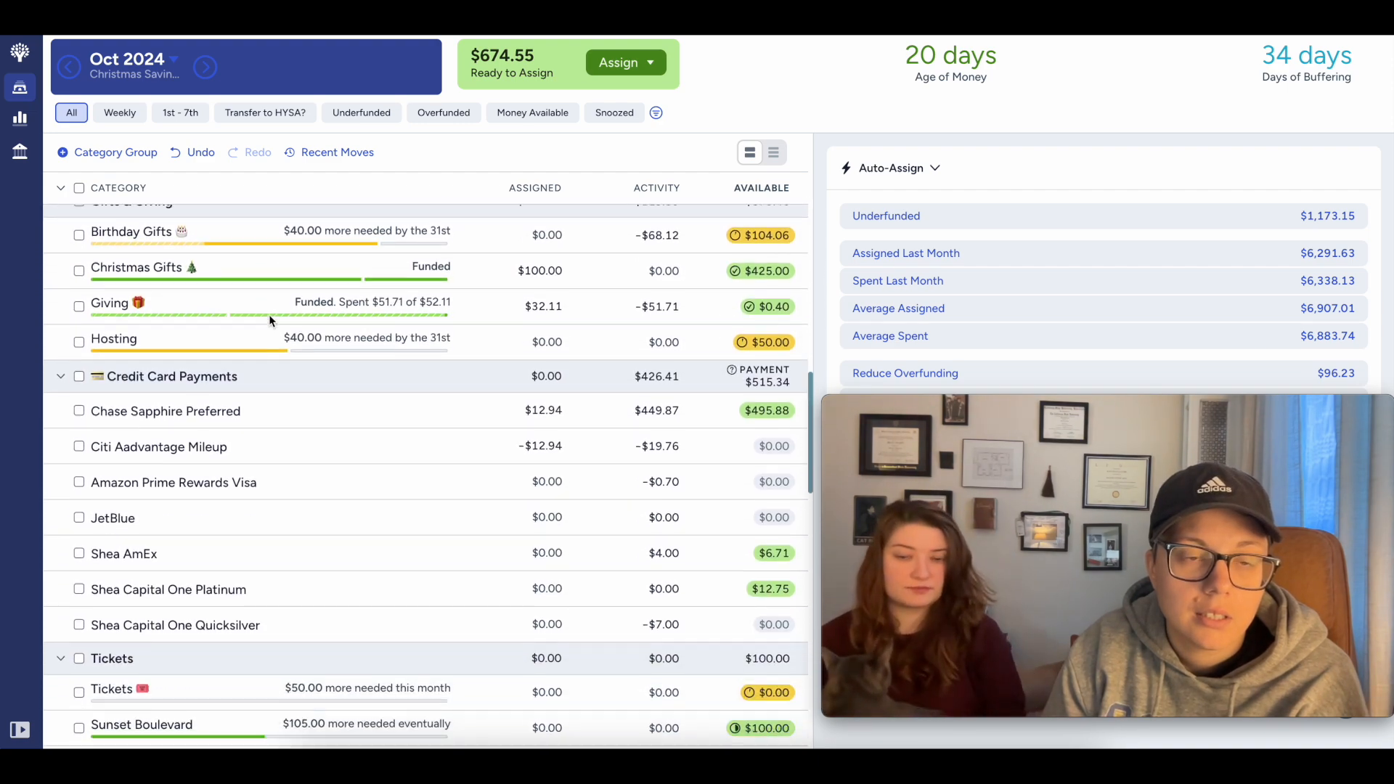
{"action": "scroll", "coordinate": [269, 315], "scroll_direction": "down", "scroll_amount": 6}
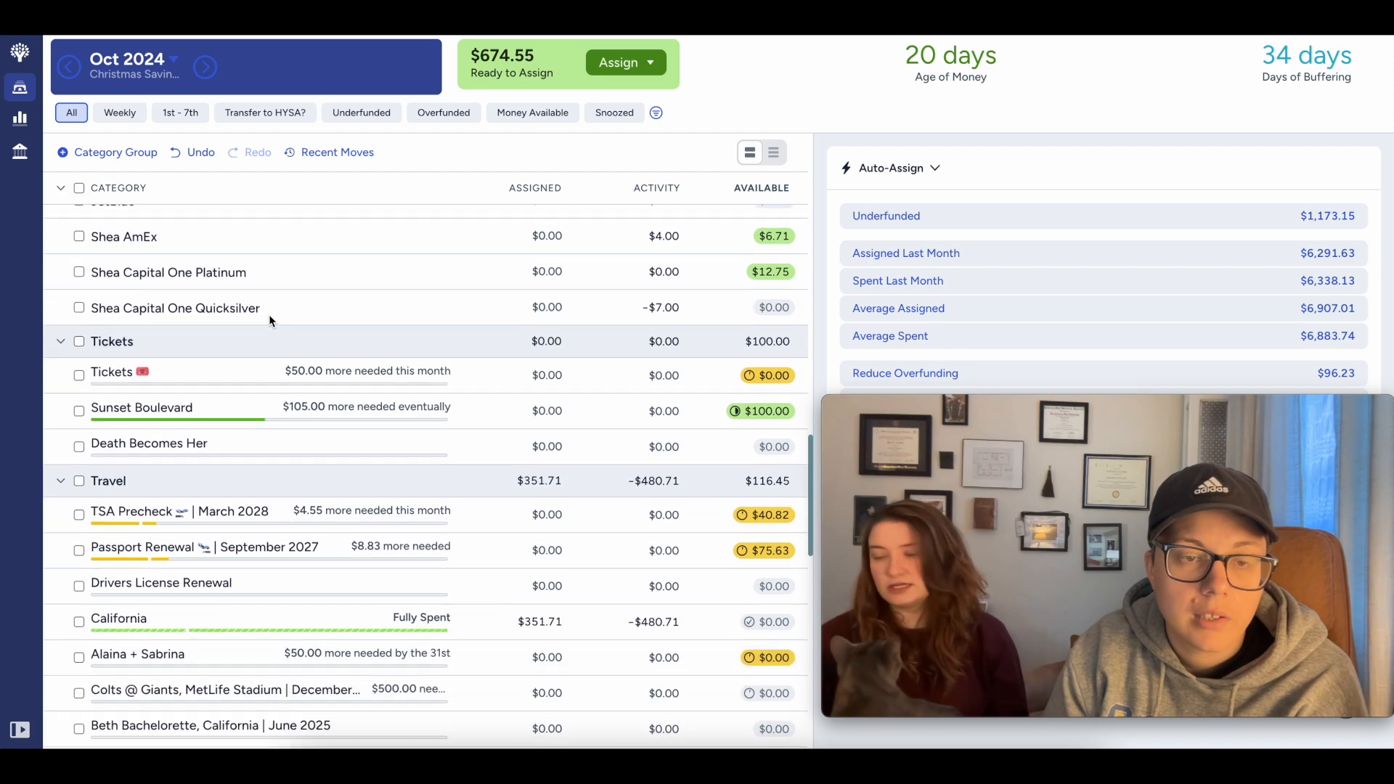
{"action": "scroll", "coordinate": [269, 315], "scroll_direction": "down", "scroll_amount": 8}
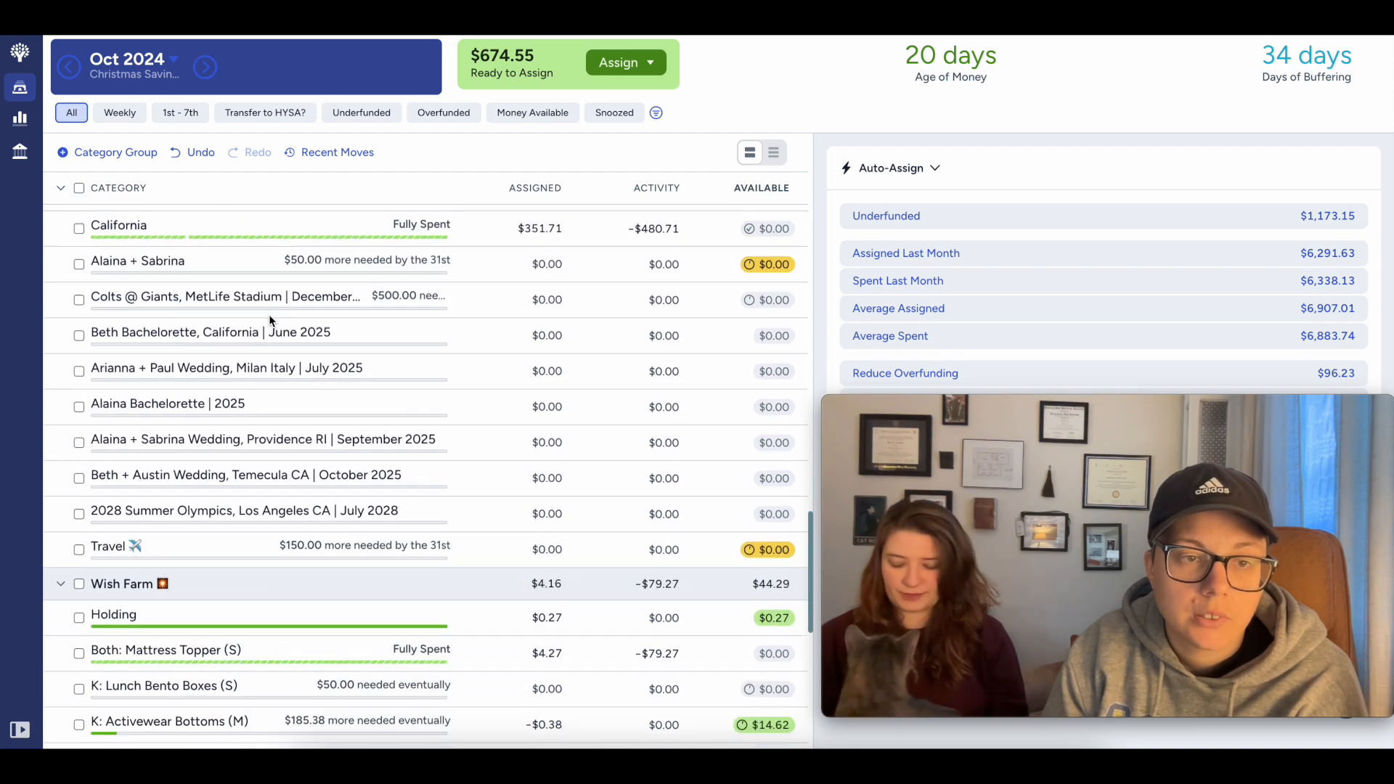
{"action": "scroll", "coordinate": [268, 320], "scroll_direction": "down", "scroll_amount": 8}
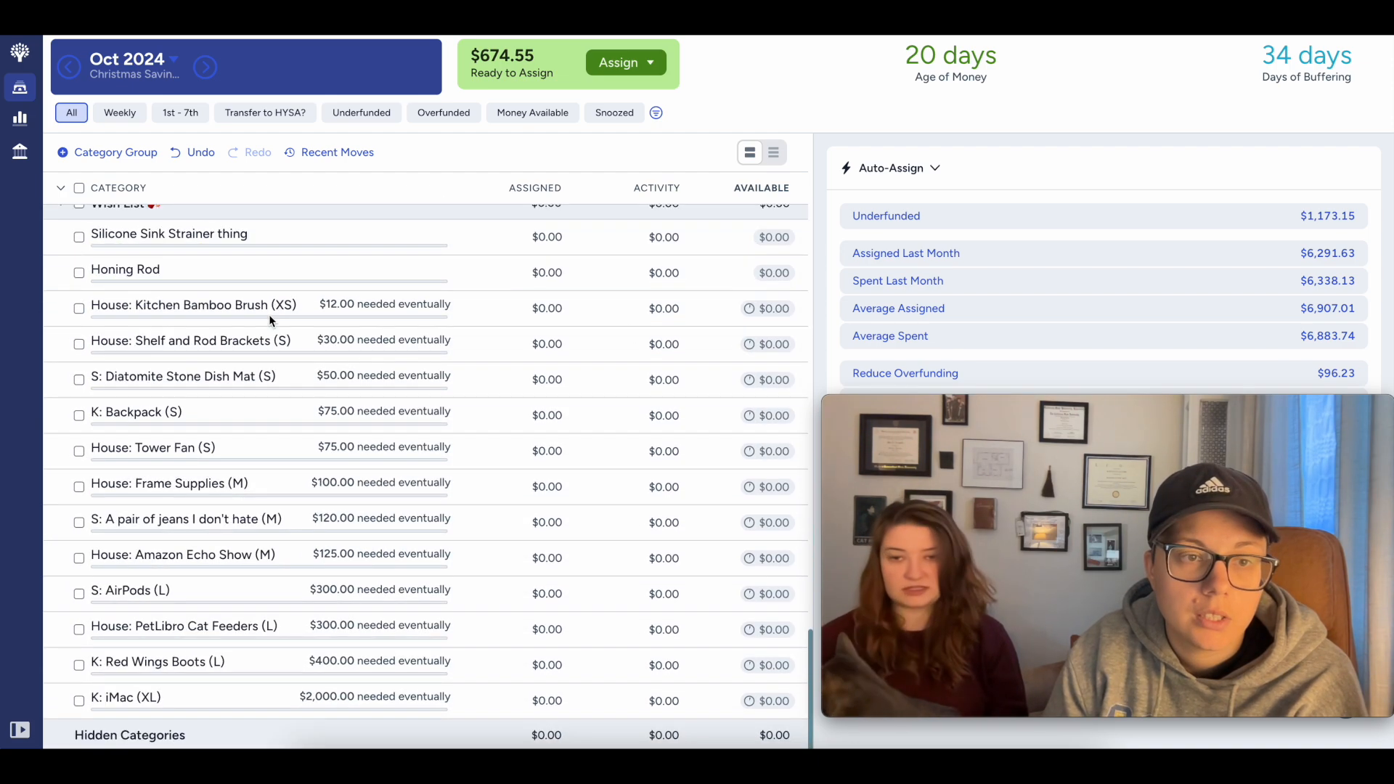
Step: Collapse the Wish List category group in the full budget view
{"action": "scroll", "coordinate": [72, 276], "scroll_direction": "up", "scroll_amount": 1}
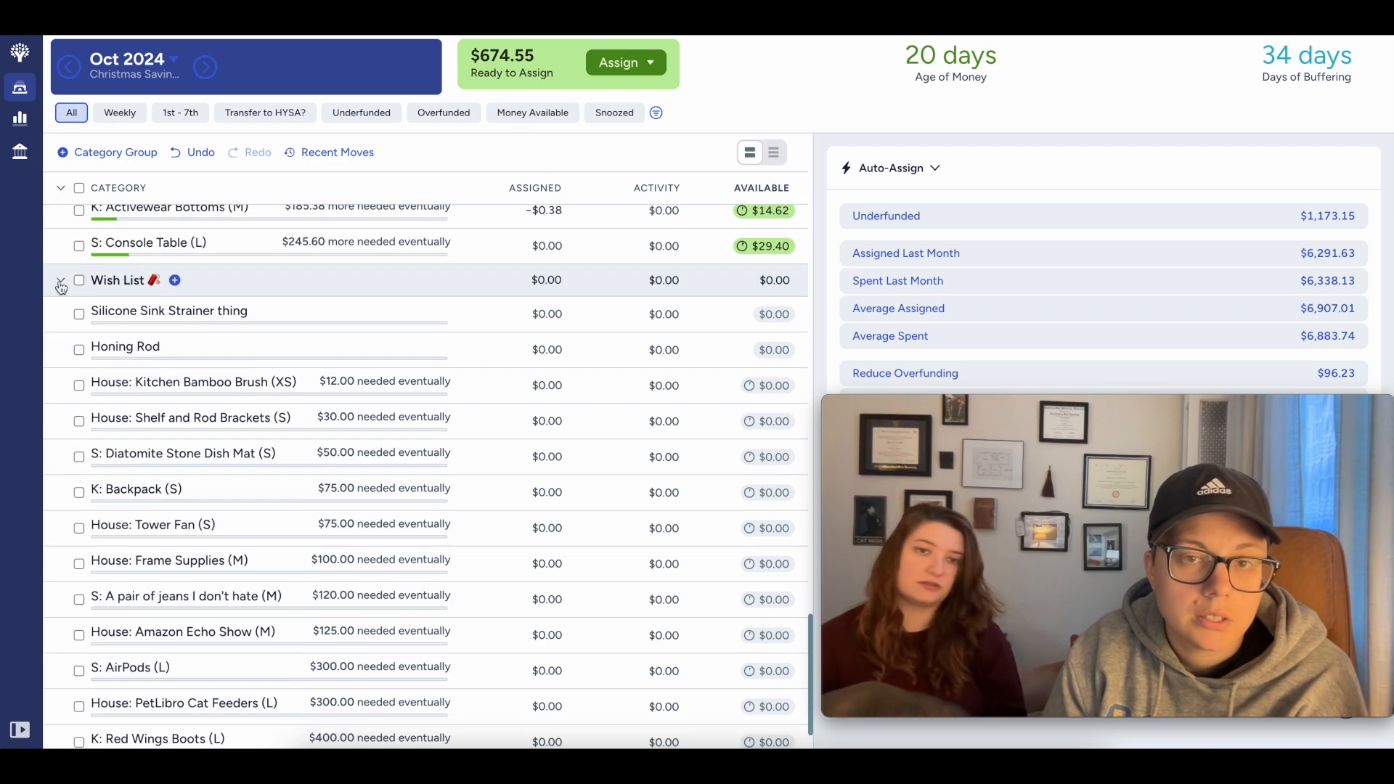
{"action": "left_click", "coordinate": [60, 280]}
{"action": "scroll", "coordinate": [357, 361], "scroll_direction": "up", "scroll_amount": 20}
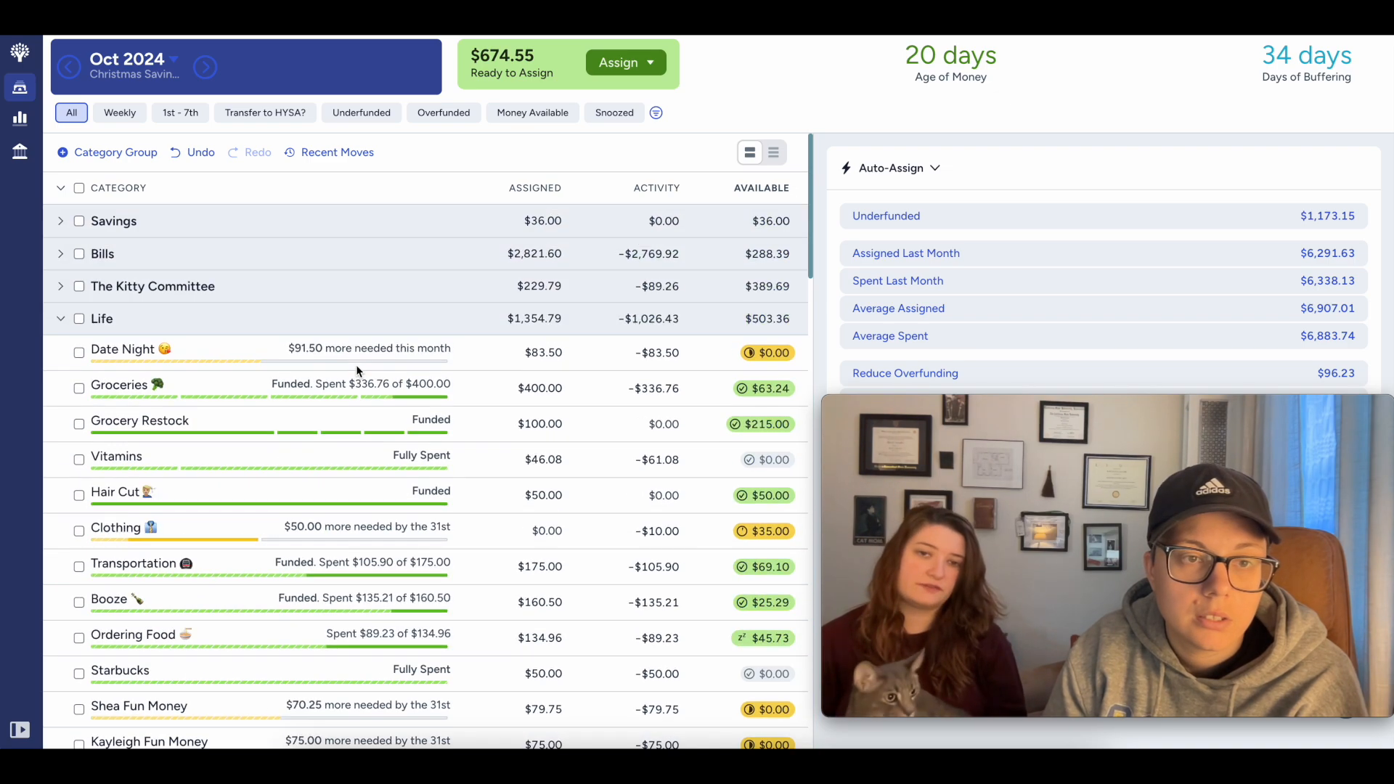
Step: Assign the $91.50 needed to meet the Date Night target and clear the selection
{"action": "scroll", "coordinate": [318, 380], "scroll_direction": "down", "scroll_amount": 3}
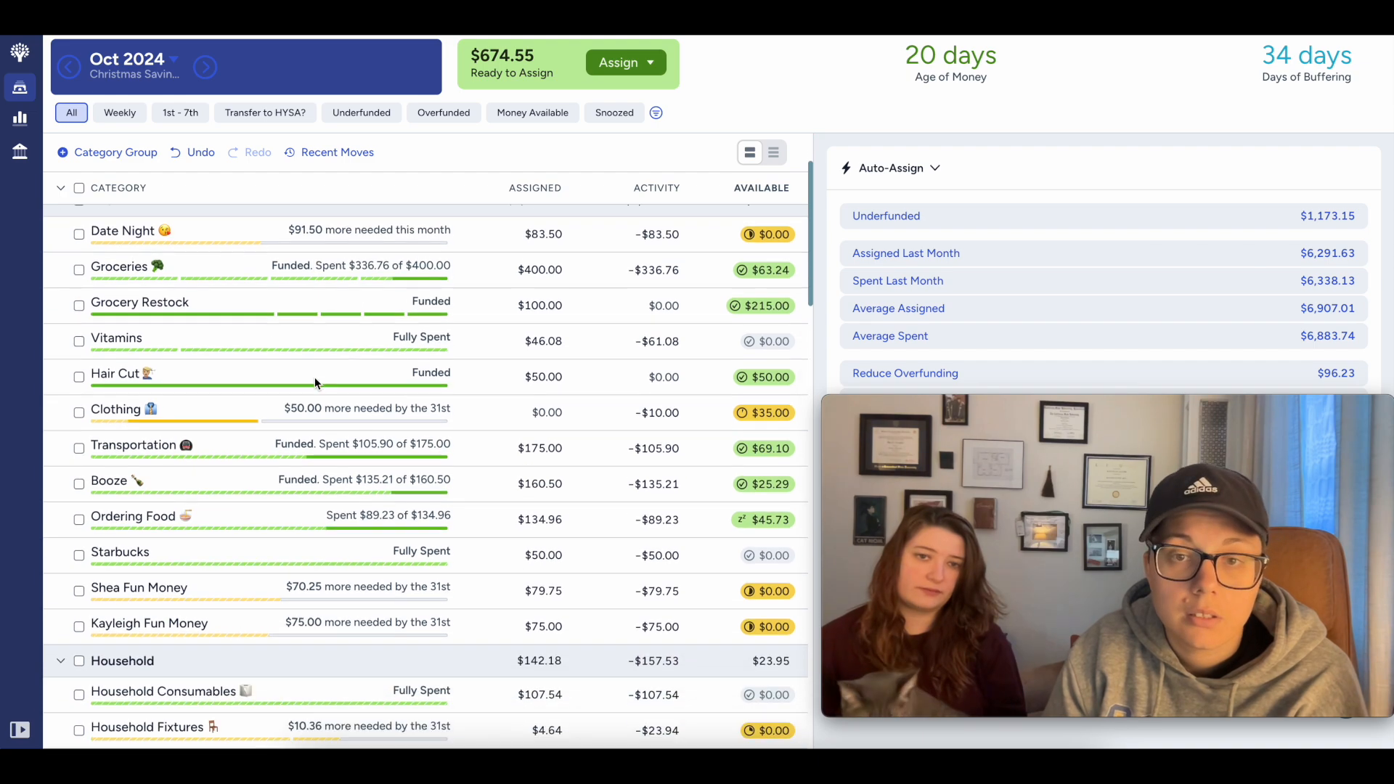
{"action": "scroll", "coordinate": [317, 377], "scroll_direction": "down", "scroll_amount": 1}
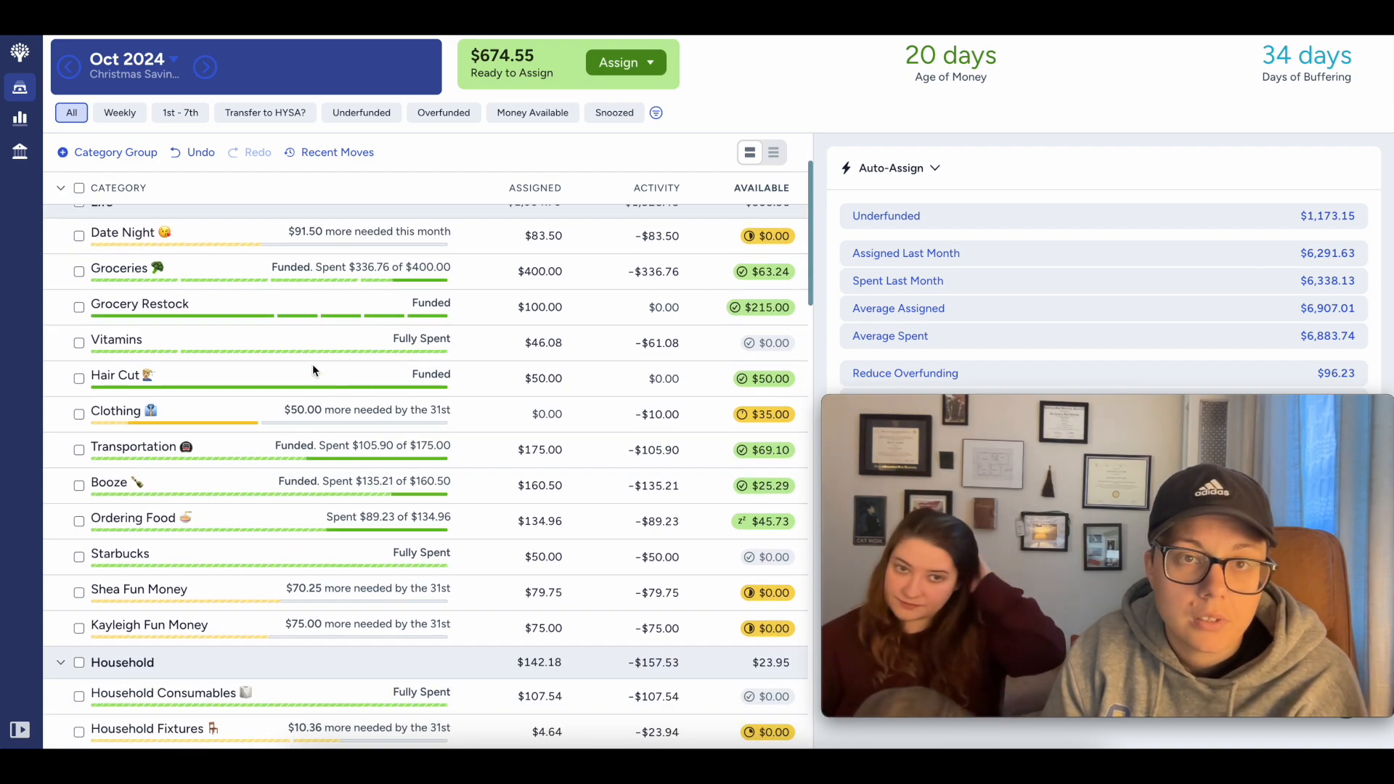
{"action": "left_click", "coordinate": [536, 237]}
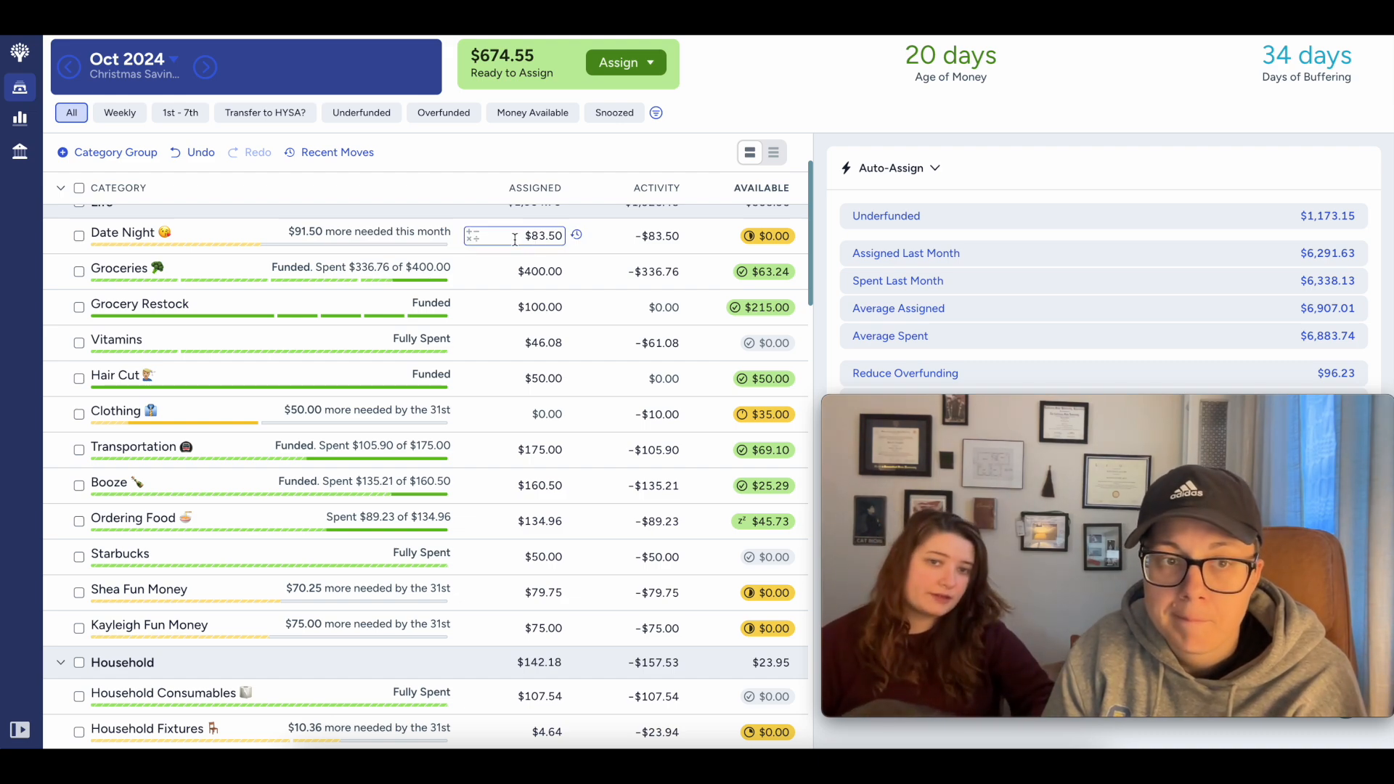
{"action": "left_click", "coordinate": [515, 239]}
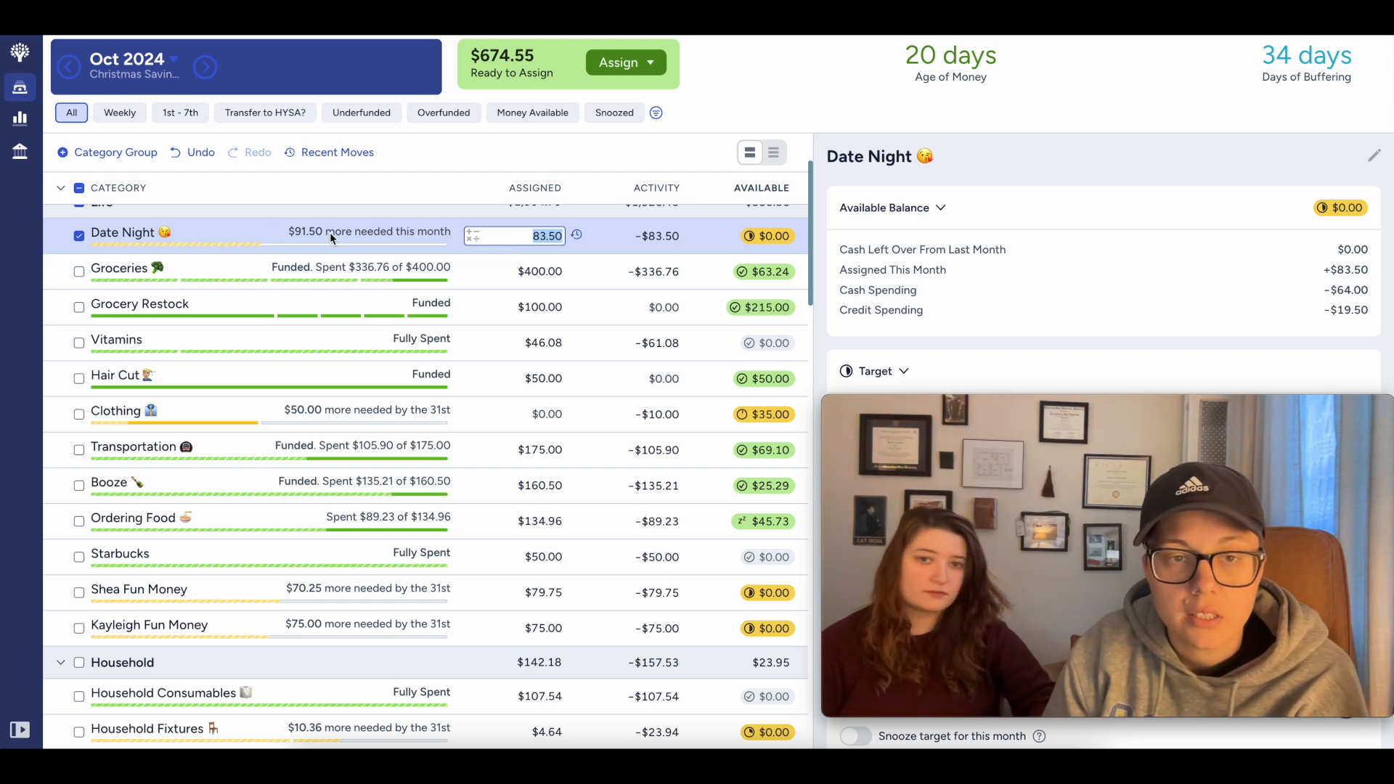
{"action": "scroll", "coordinate": [309, 238], "scroll_direction": "down", "scroll_amount": 1}
{"action": "scroll", "coordinate": [310, 238], "scroll_direction": "up", "scroll_amount": 1}
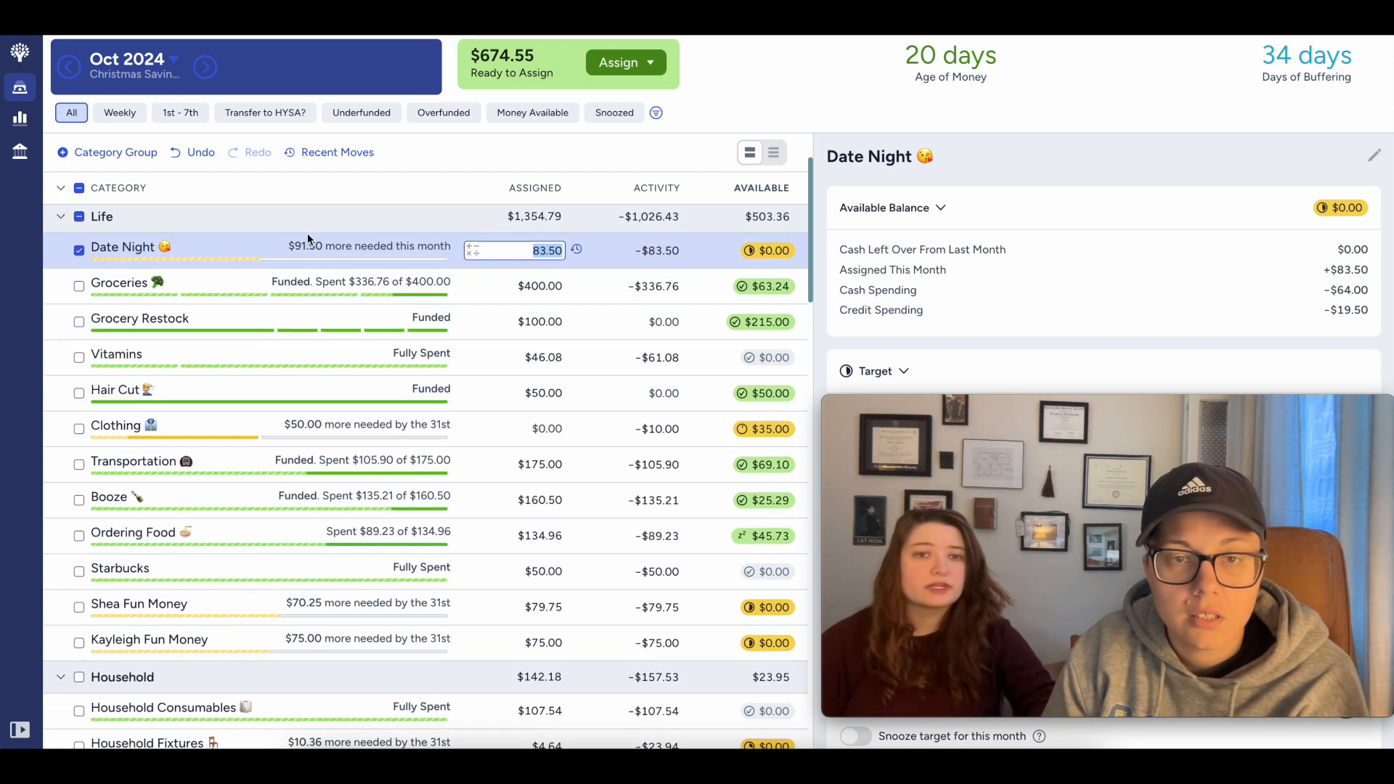
{"action": "scroll", "coordinate": [1001, 286], "scroll_direction": "down", "scroll_amount": 7}
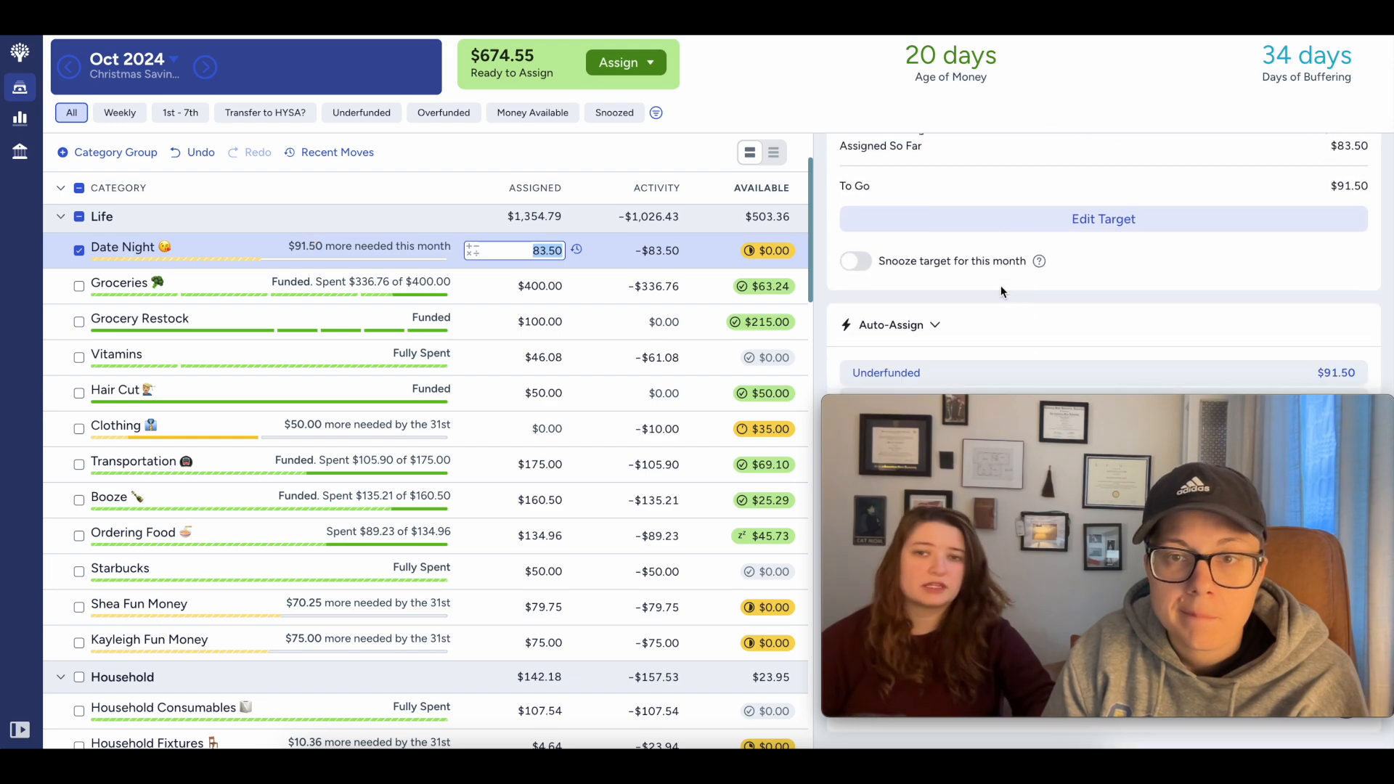
{"action": "left_click", "coordinate": [971, 339]}
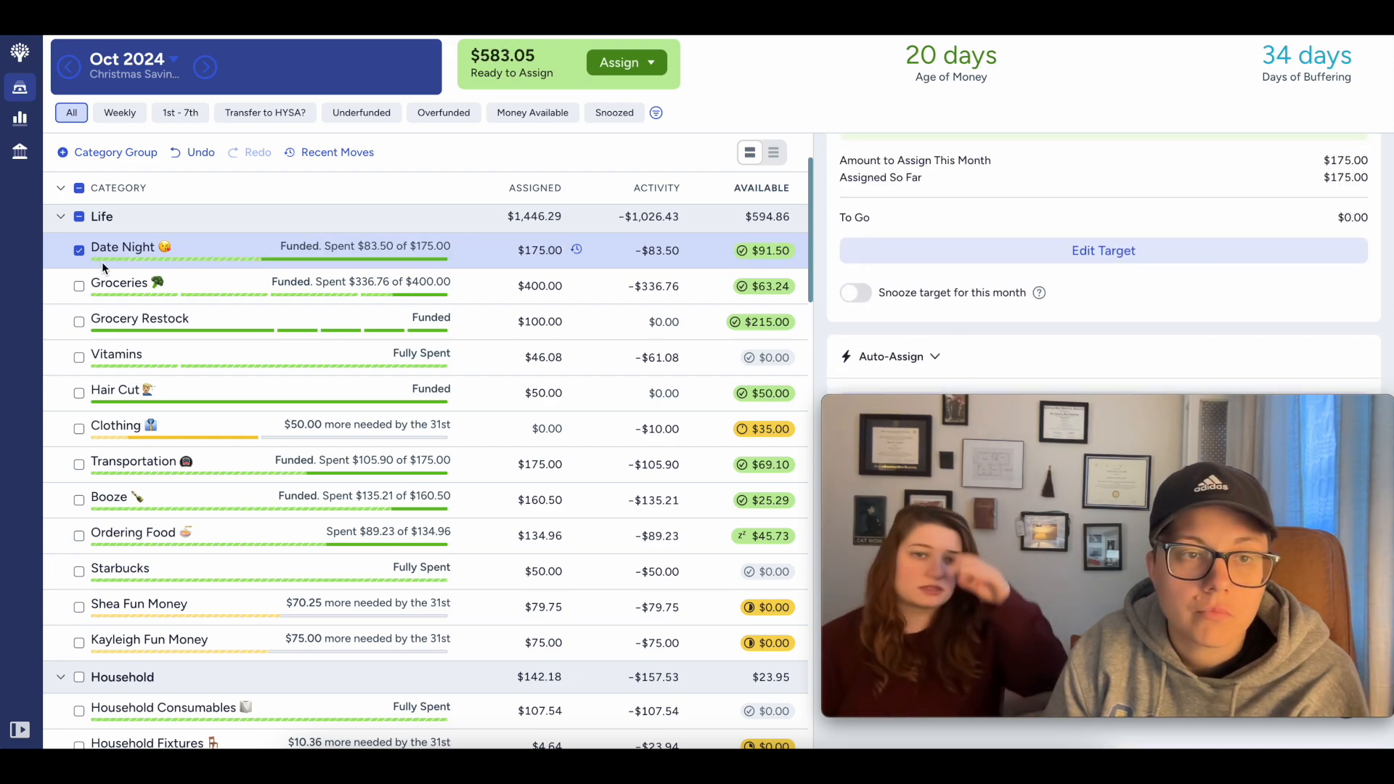
{"action": "left_click", "coordinate": [79, 251]}
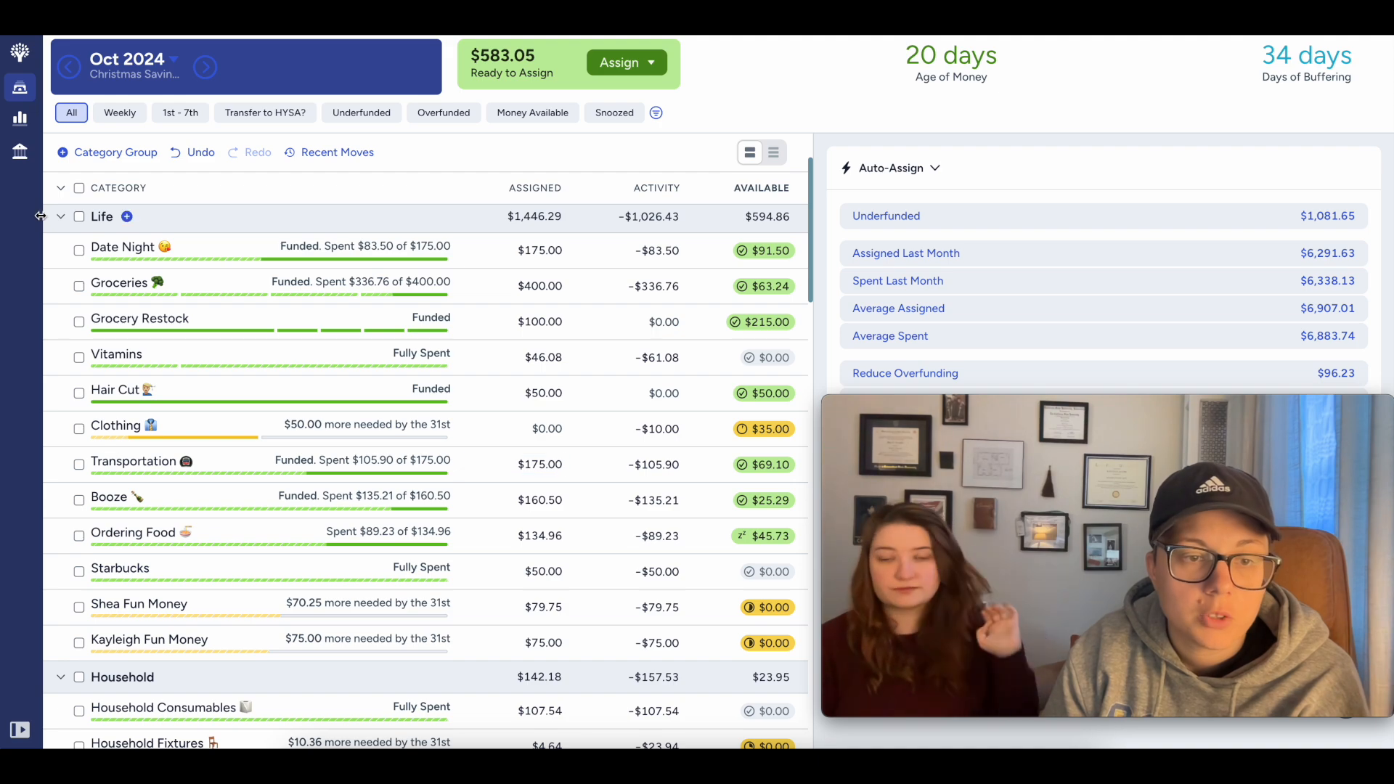
Step: Assign the underfunded $195.25 across the whole Life group, then deselect and collapse the group
{"action": "left_click", "coordinate": [79, 216]}
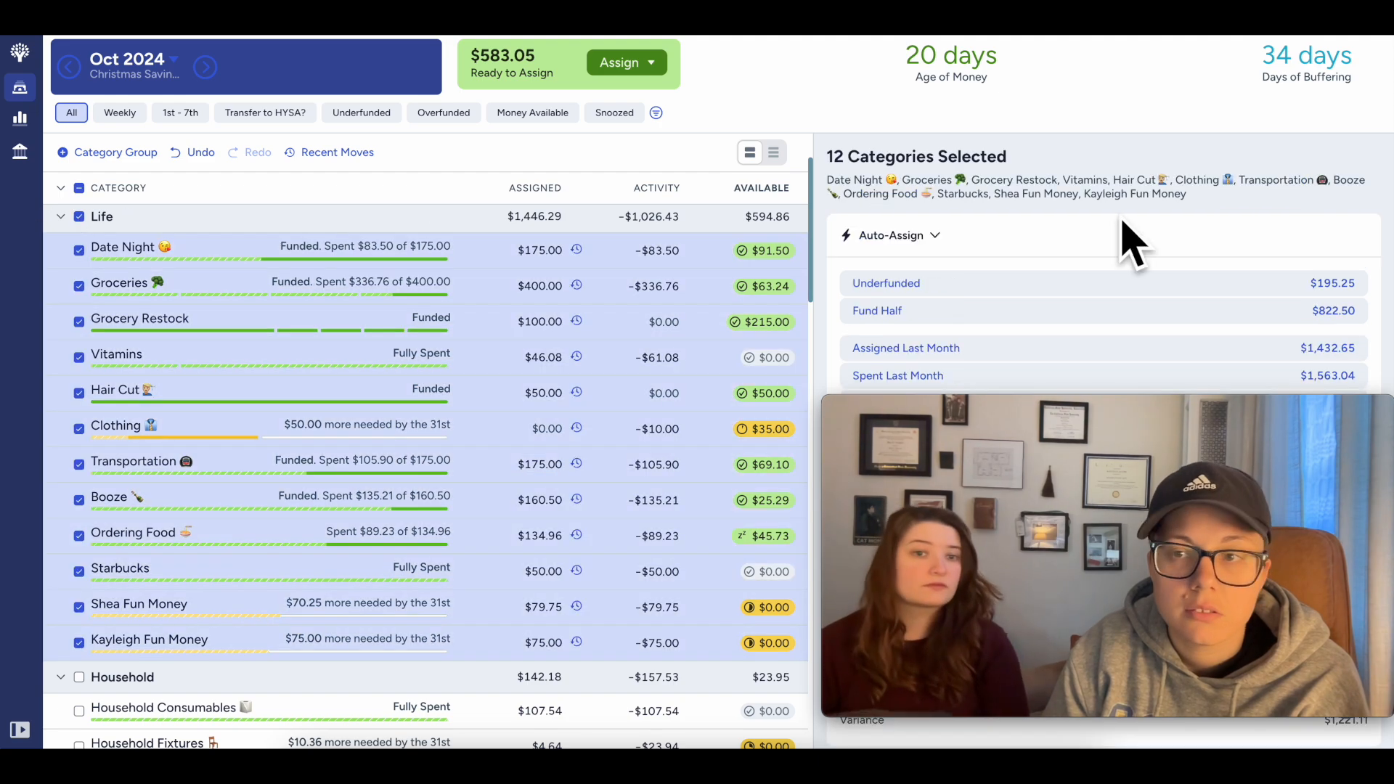
{"action": "left_click", "coordinate": [1029, 290]}
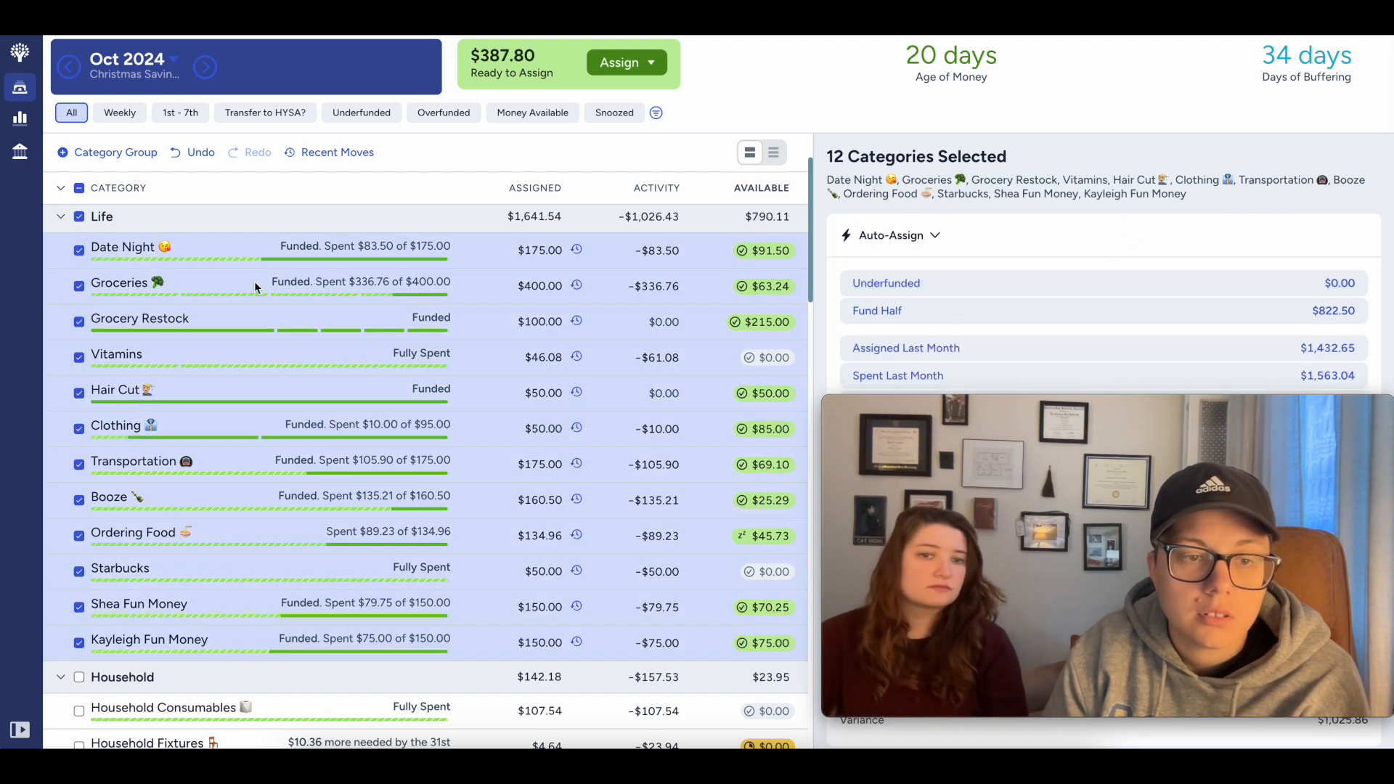
{"action": "left_click", "coordinate": [78, 189]}
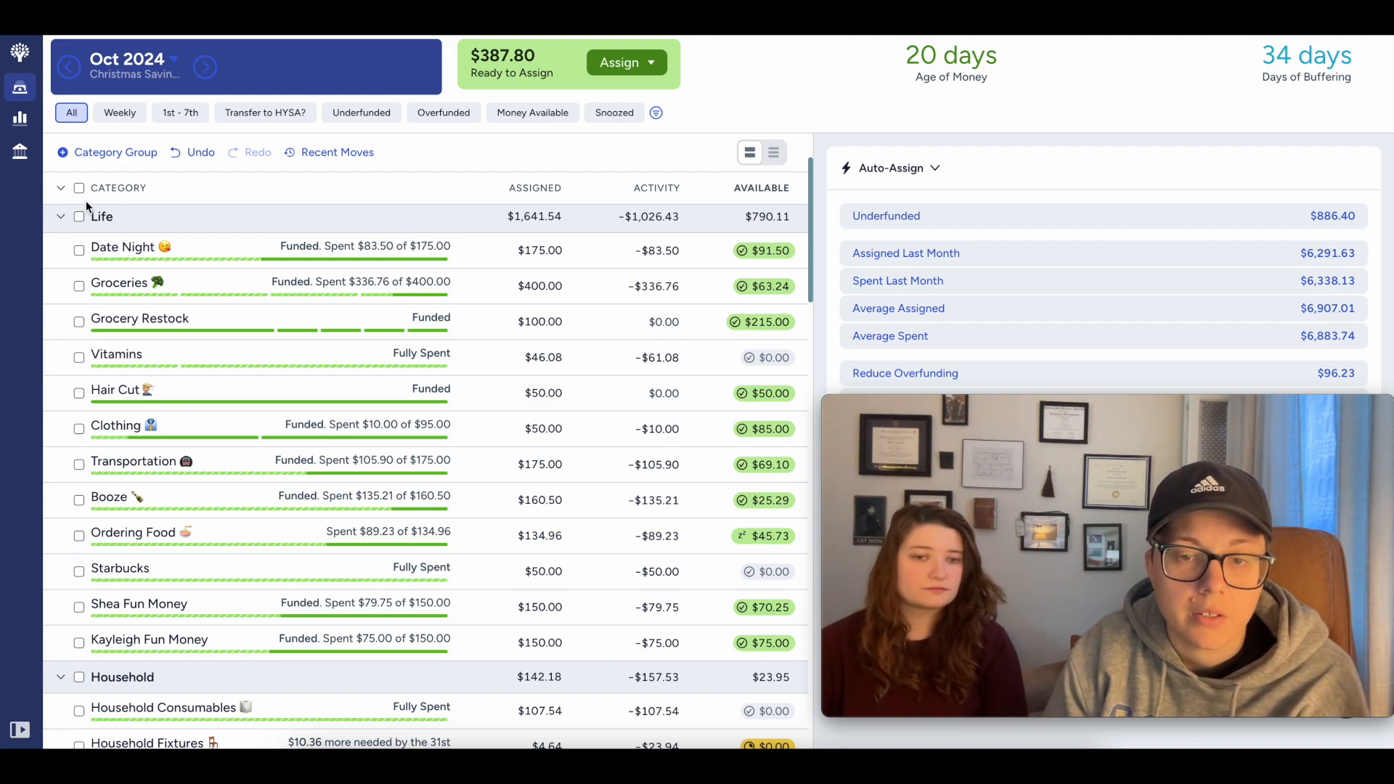
{"action": "left_click", "coordinate": [60, 217]}
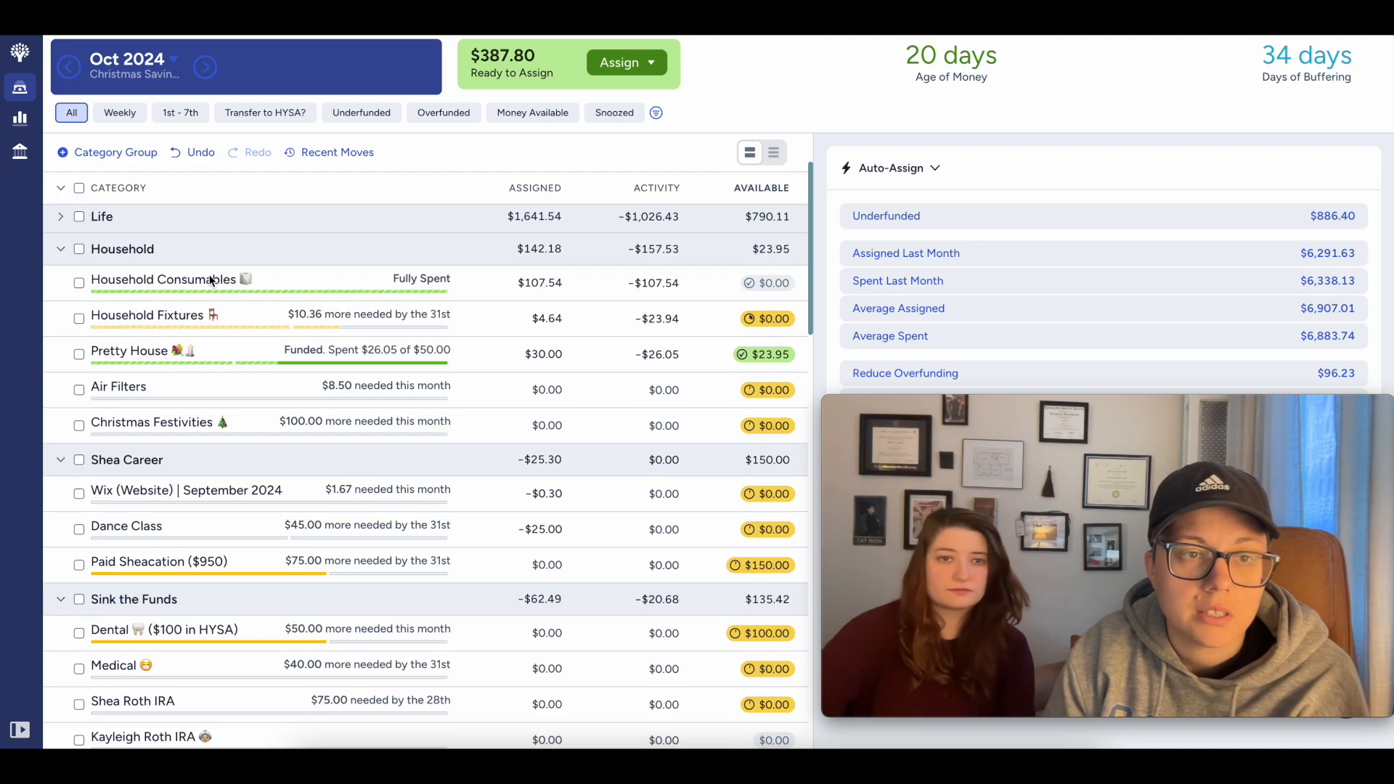
Step: Assign the underfunded $118.86 across all Household categories and clear the selection
{"action": "left_click", "coordinate": [79, 249]}
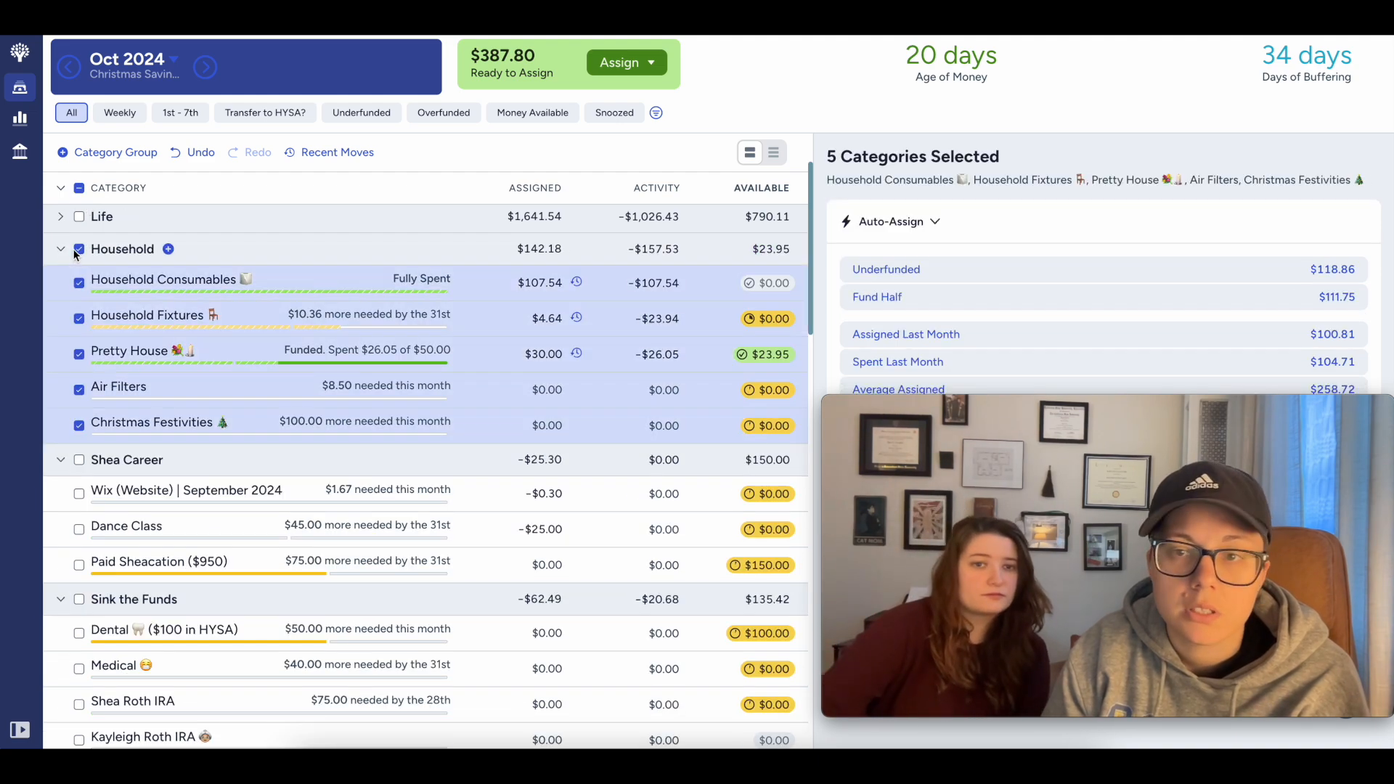
{"action": "left_click", "coordinate": [77, 250]}
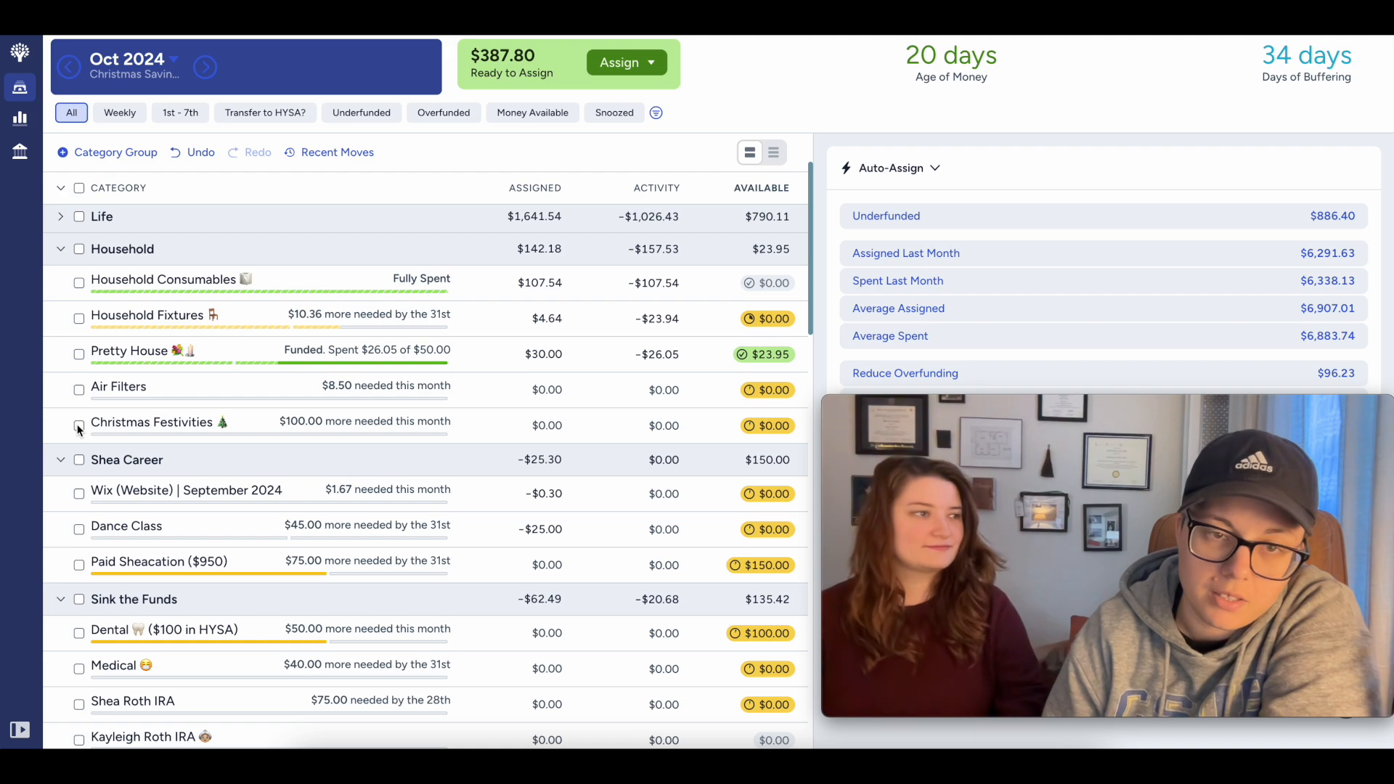
{"action": "left_click", "coordinate": [79, 249]}
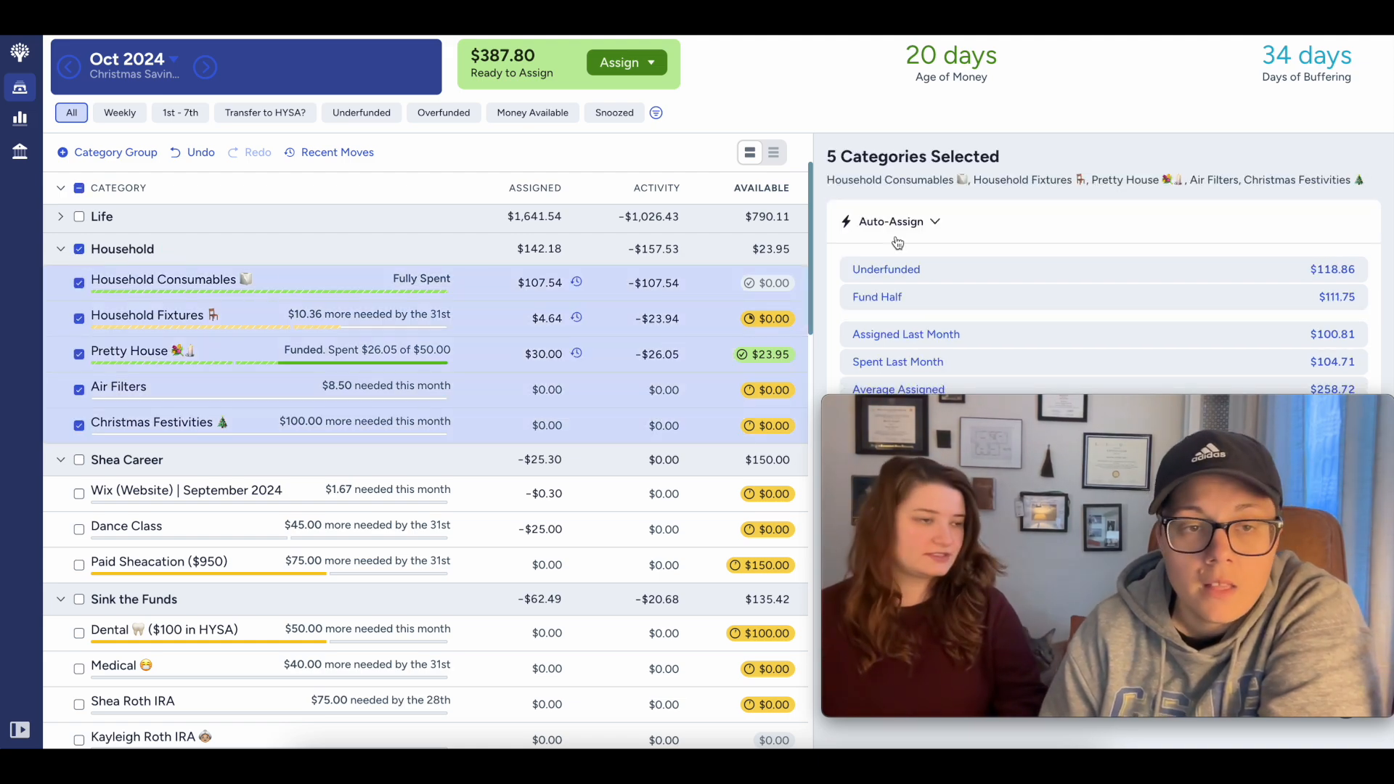
{"action": "left_click", "coordinate": [972, 268]}
{"action": "left_click", "coordinate": [79, 249]}
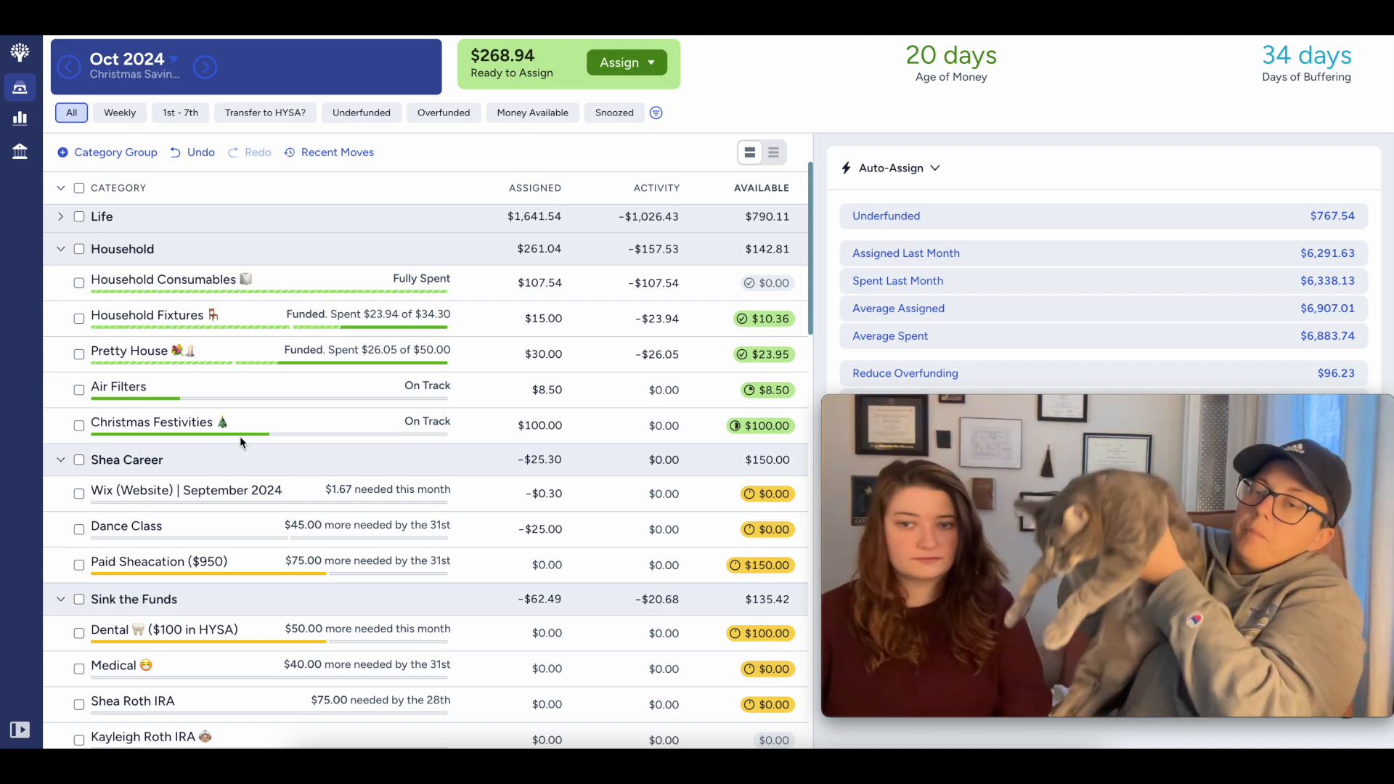
Step: Assign the underfunded $76.67 to the Wix (Website) and Paid Sheacation categories together and clear the selection
{"action": "left_click", "coordinate": [79, 494]}
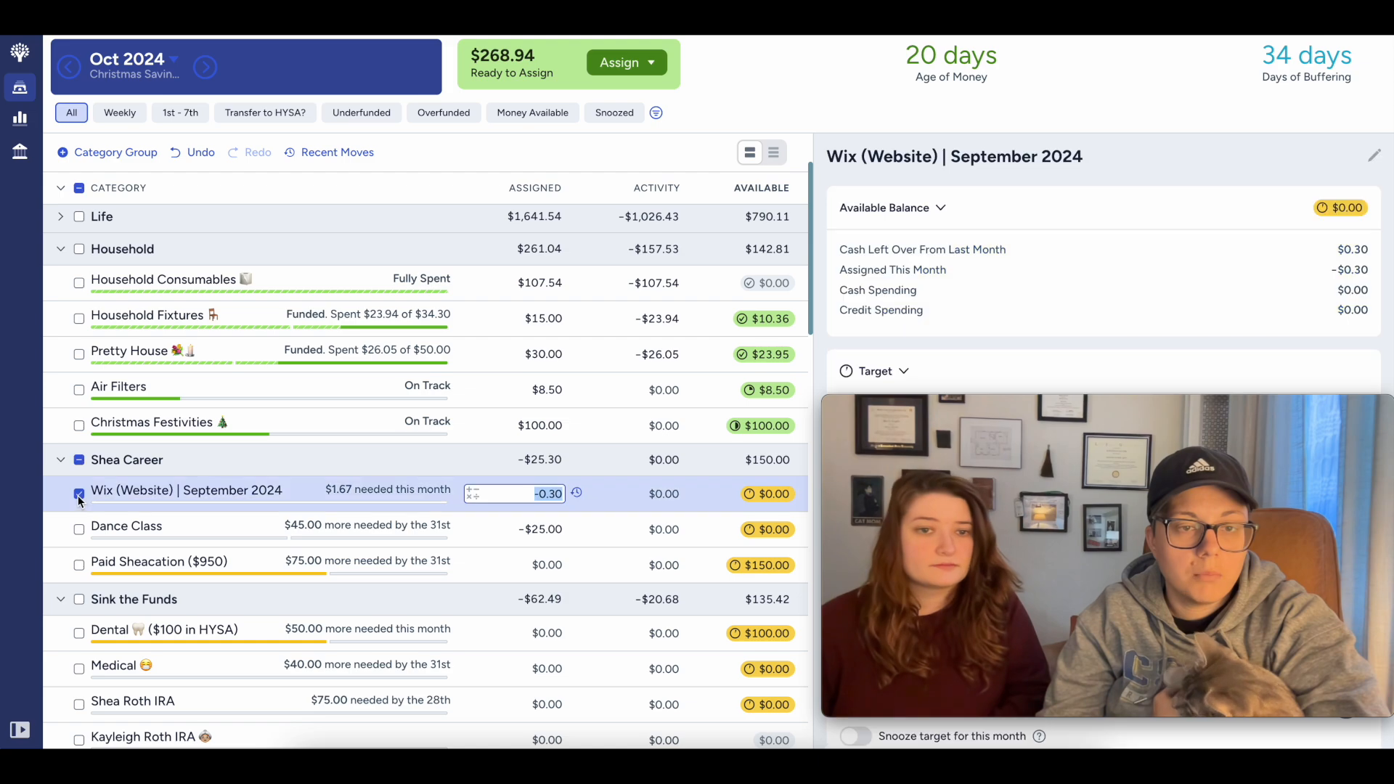
{"action": "left_click", "coordinate": [79, 566]}
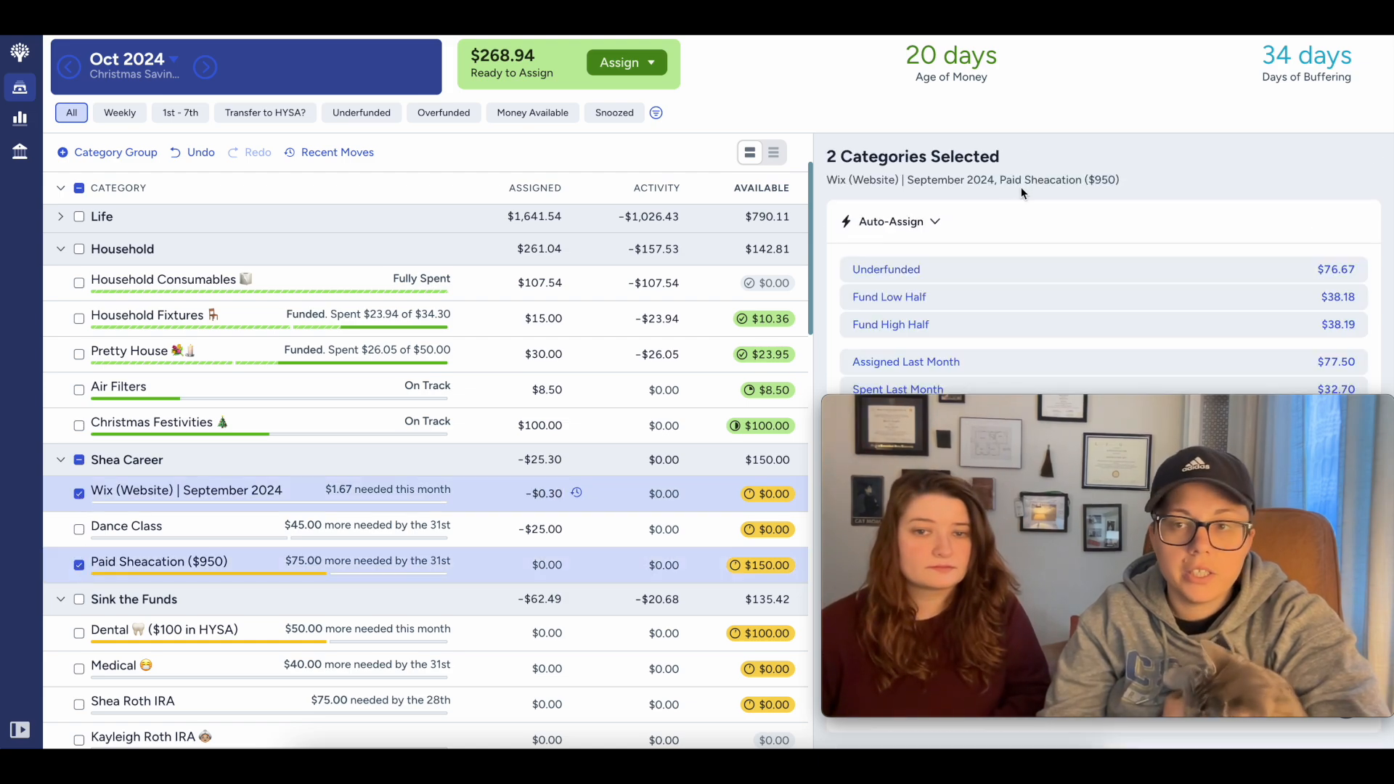
{"action": "left_click", "coordinate": [982, 269]}
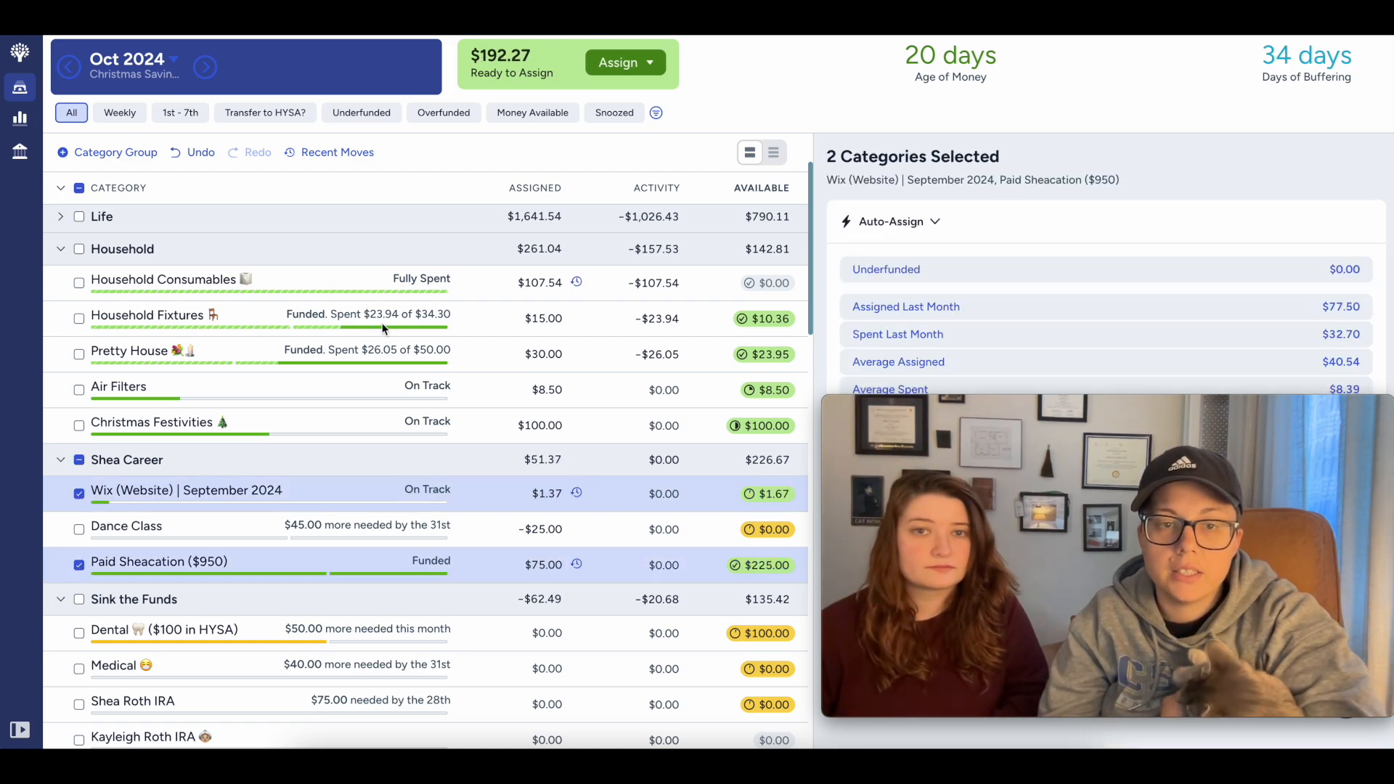
{"action": "left_click", "coordinate": [80, 460]}
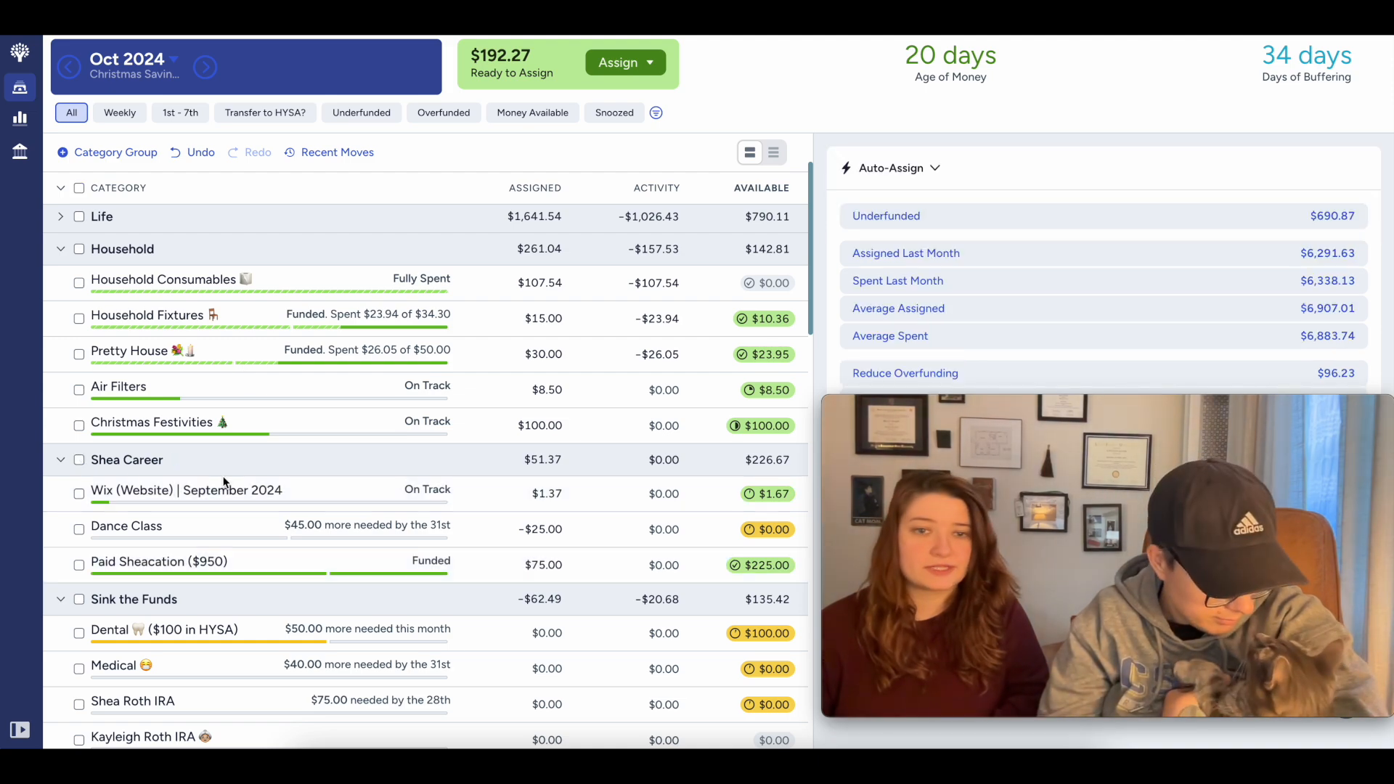
Step: Snooze the Dance Class target for this month and deselect the category
{"action": "scroll", "coordinate": [303, 473], "scroll_direction": "down", "scroll_amount": 1}
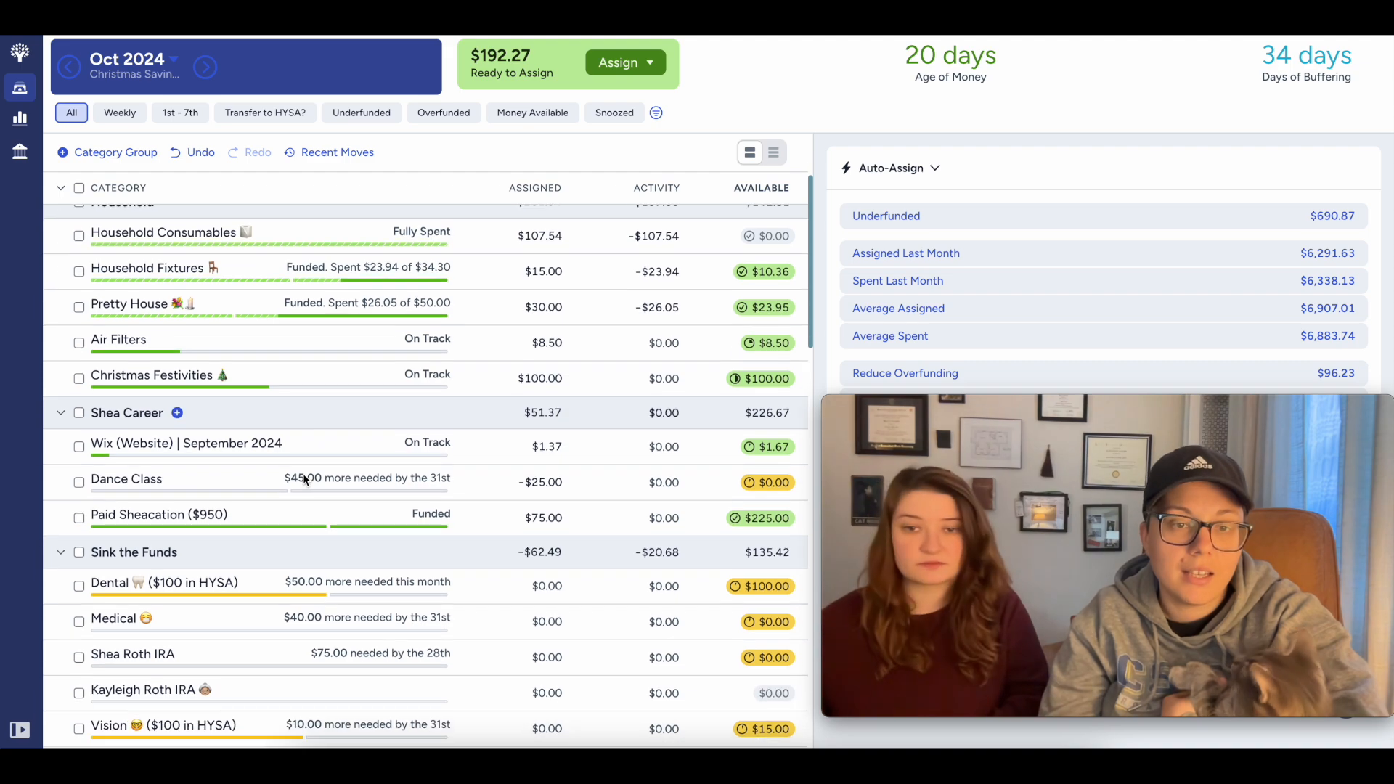
{"action": "left_click", "coordinate": [87, 489]}
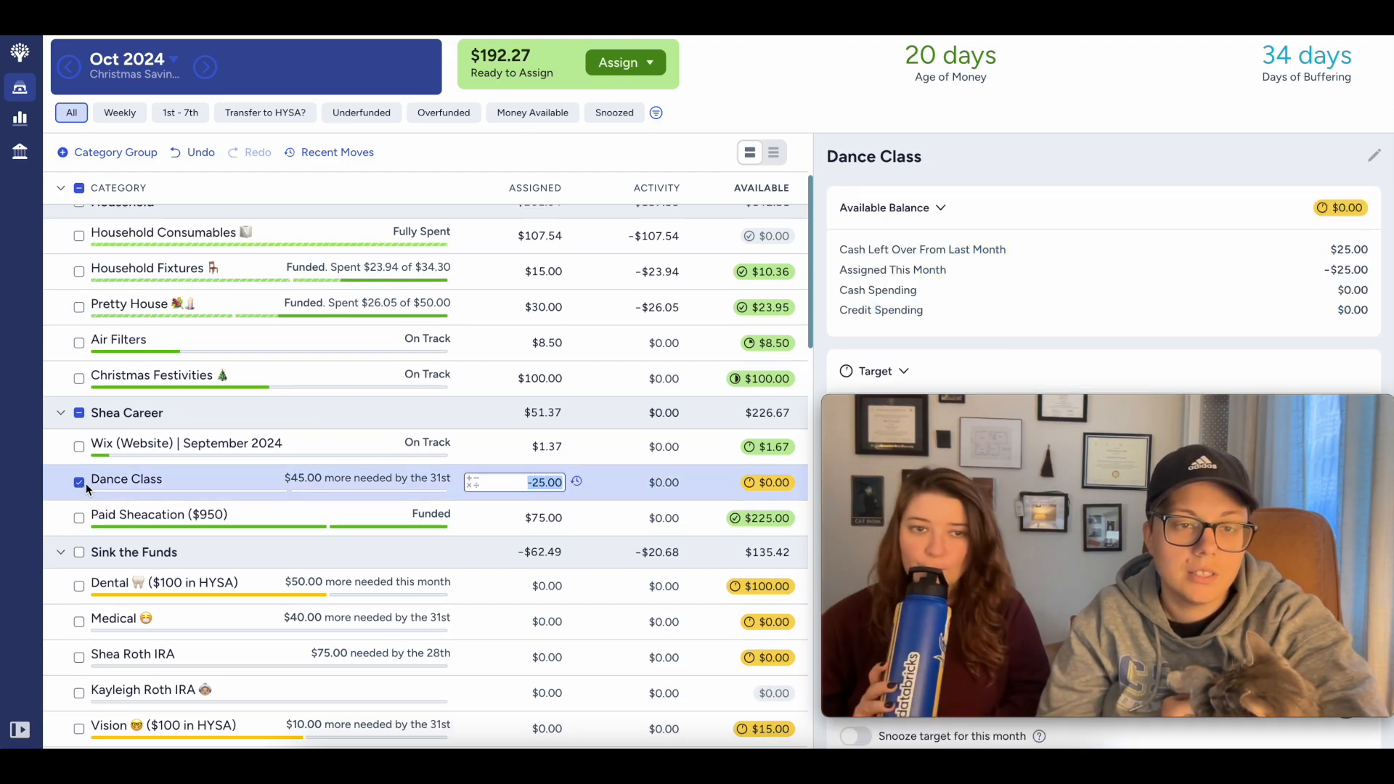
{"action": "scroll", "coordinate": [965, 271], "scroll_direction": "down", "scroll_amount": 3}
{"action": "left_click", "coordinate": [860, 231]}
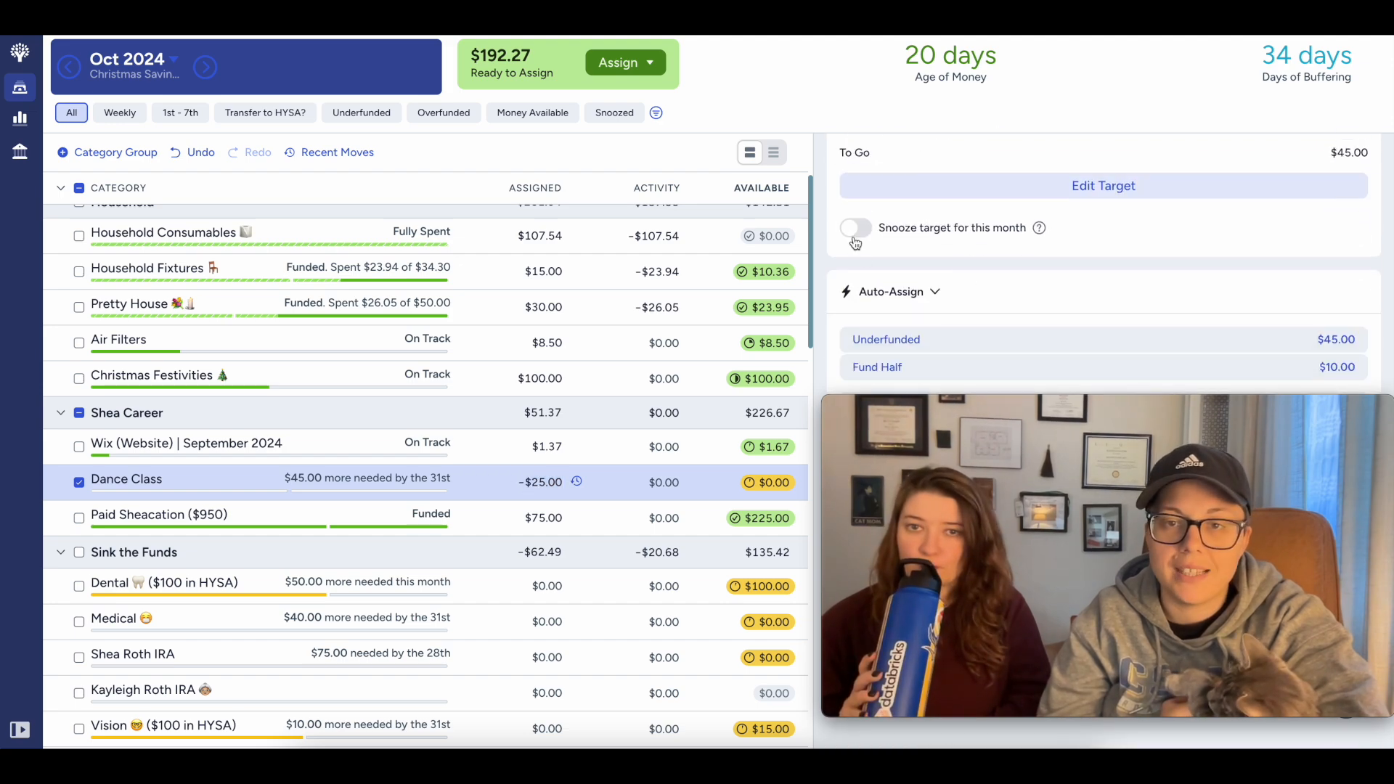
{"action": "left_click", "coordinate": [80, 481]}
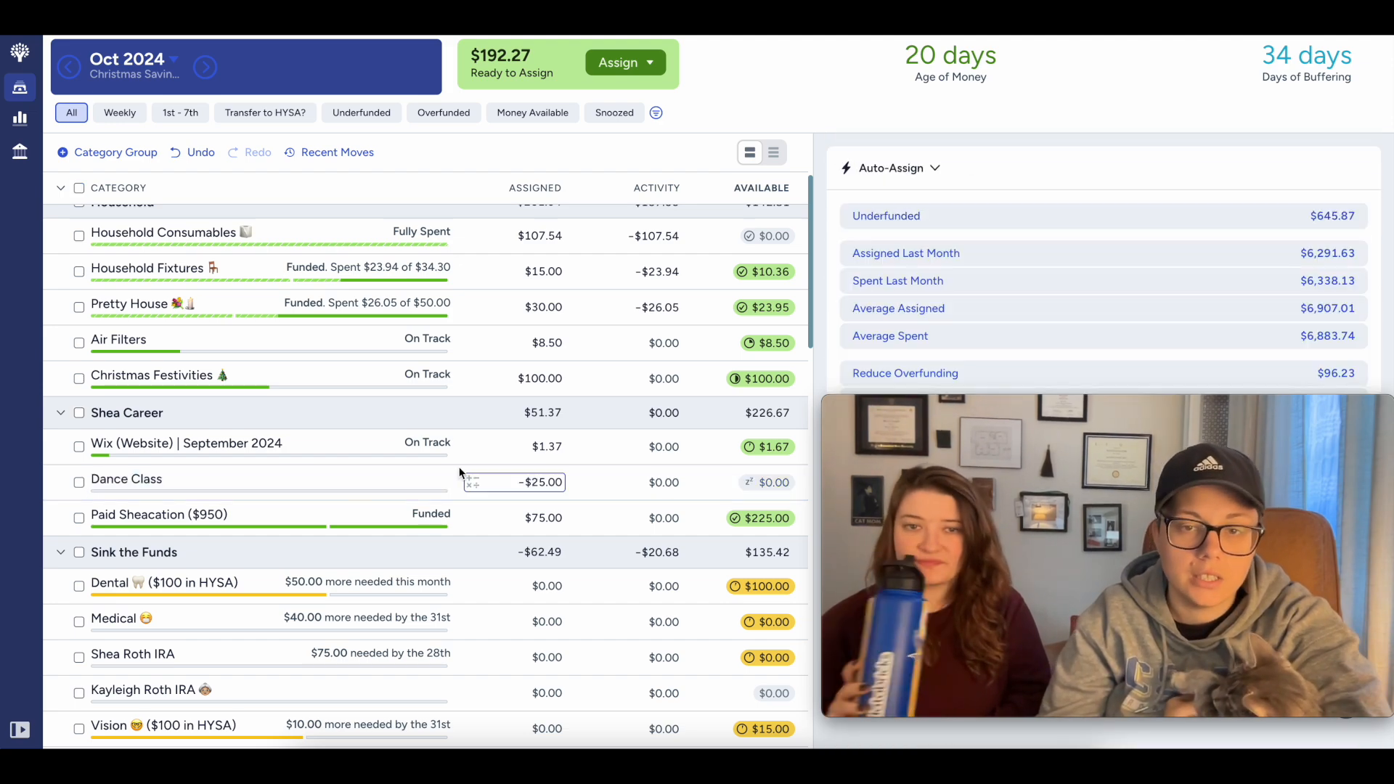
Step: Assign the underfunded $80.00 across the Gifts & Giving group, then deselect and collapse the group
{"action": "scroll", "coordinate": [457, 472], "scroll_direction": "down", "scroll_amount": 2}
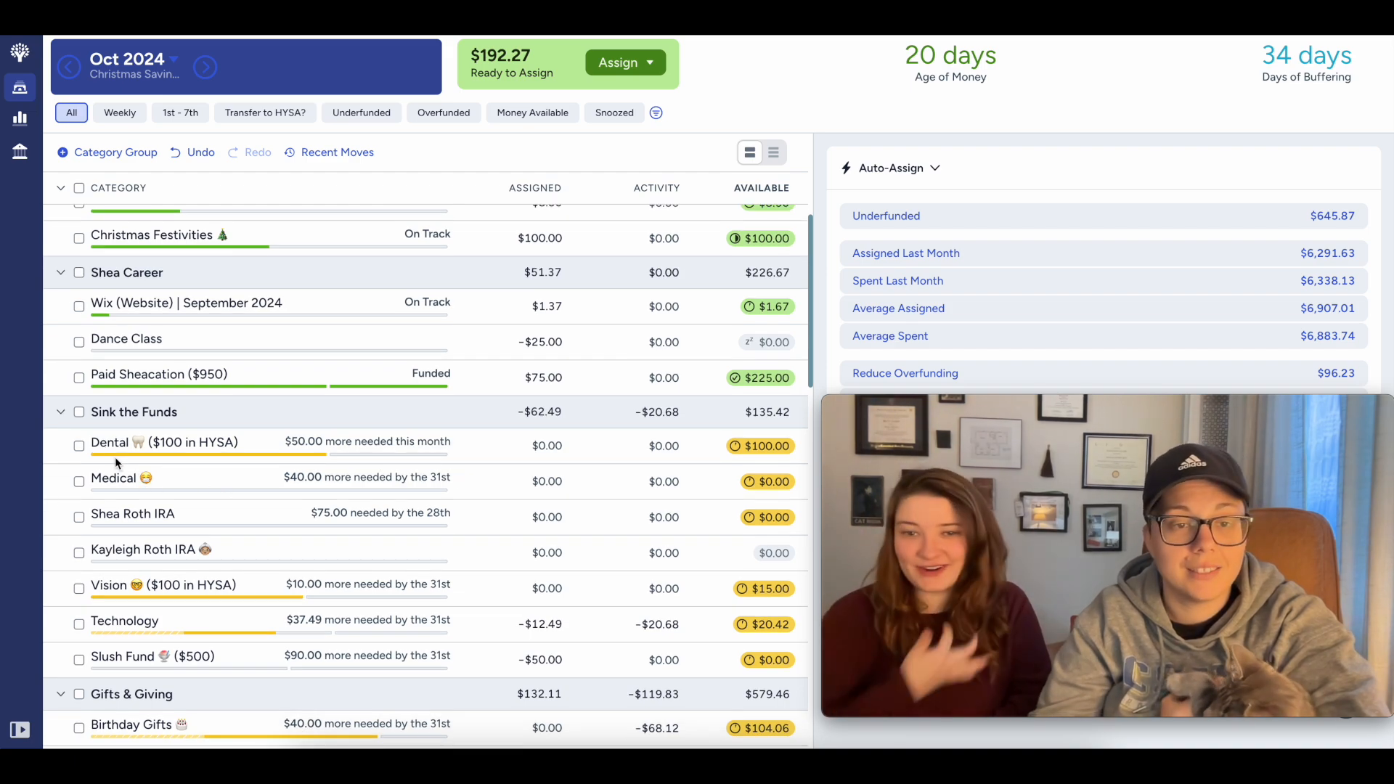
{"action": "scroll", "coordinate": [111, 458], "scroll_direction": "down", "scroll_amount": 4}
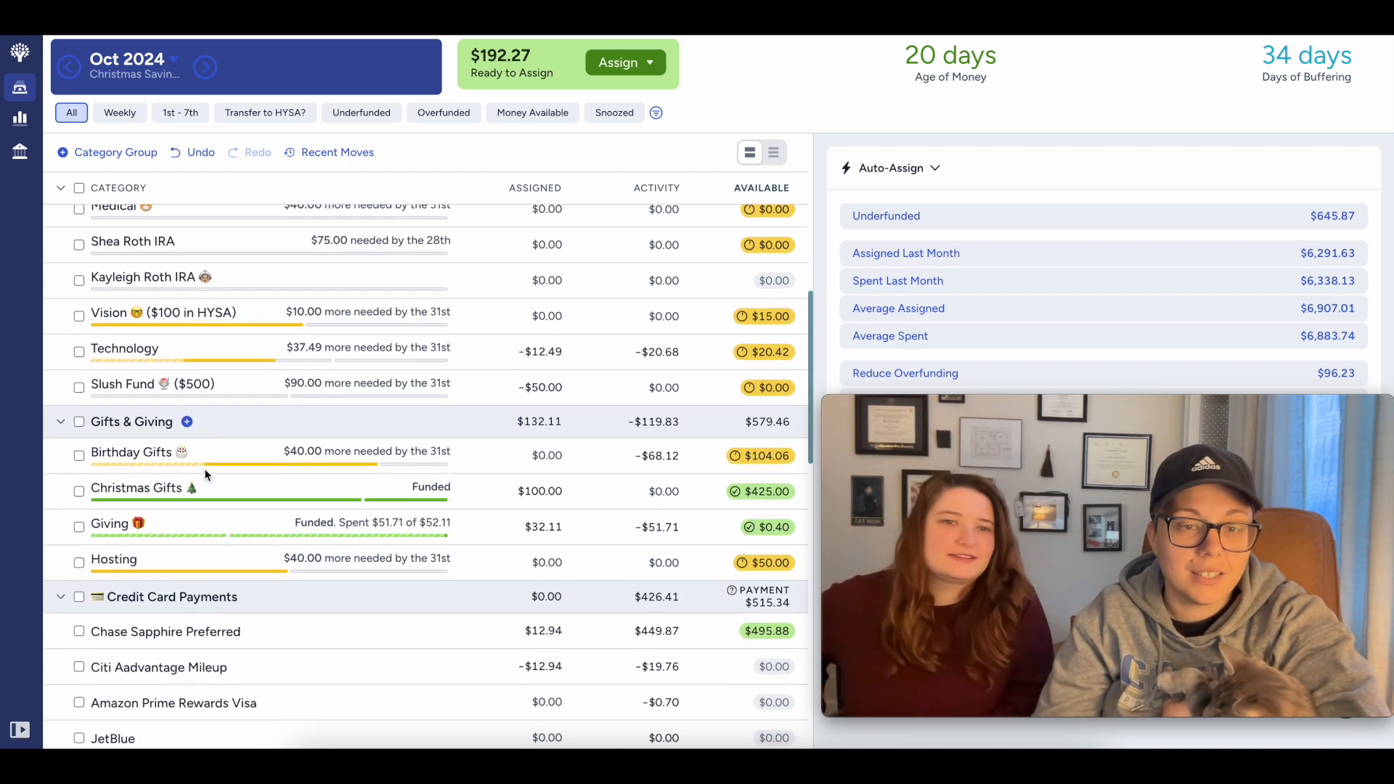
{"action": "left_click", "coordinate": [81, 421]}
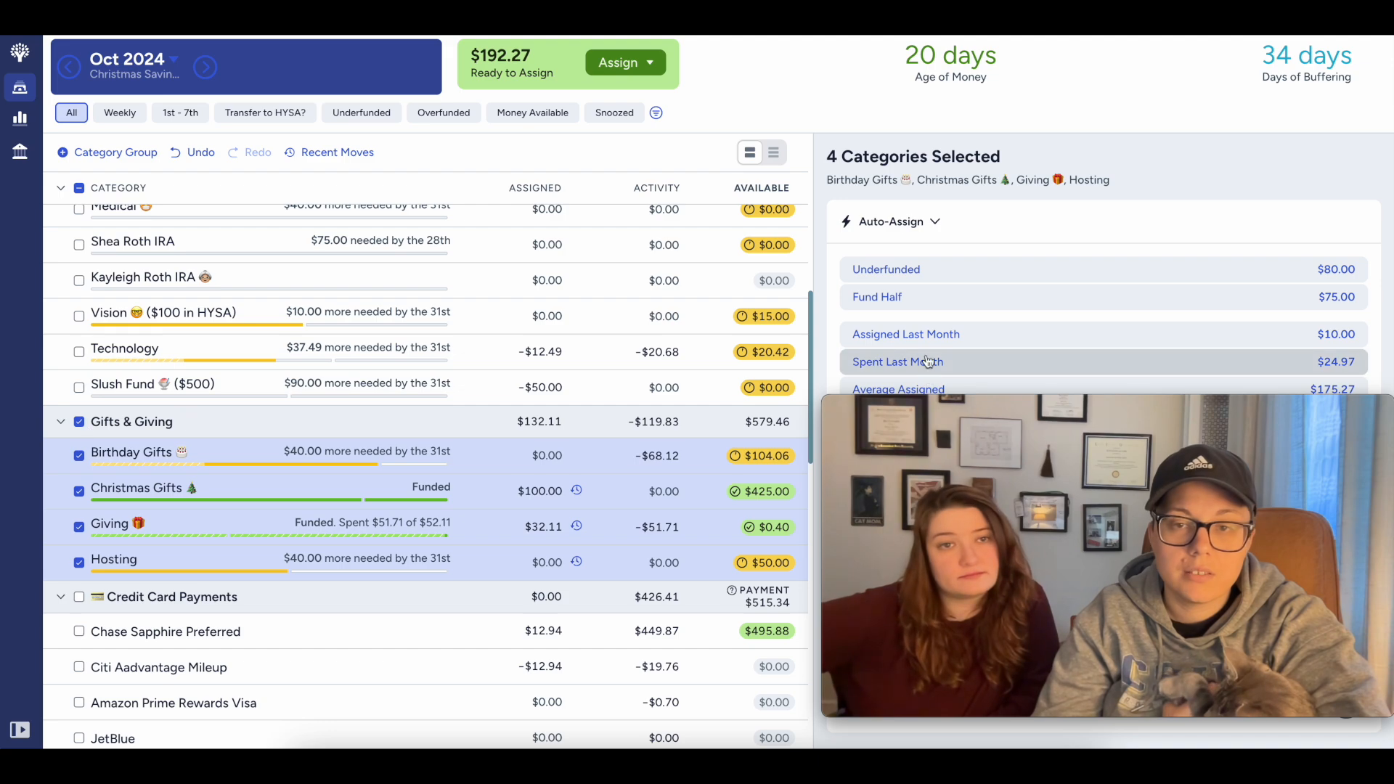
{"action": "left_click", "coordinate": [933, 270]}
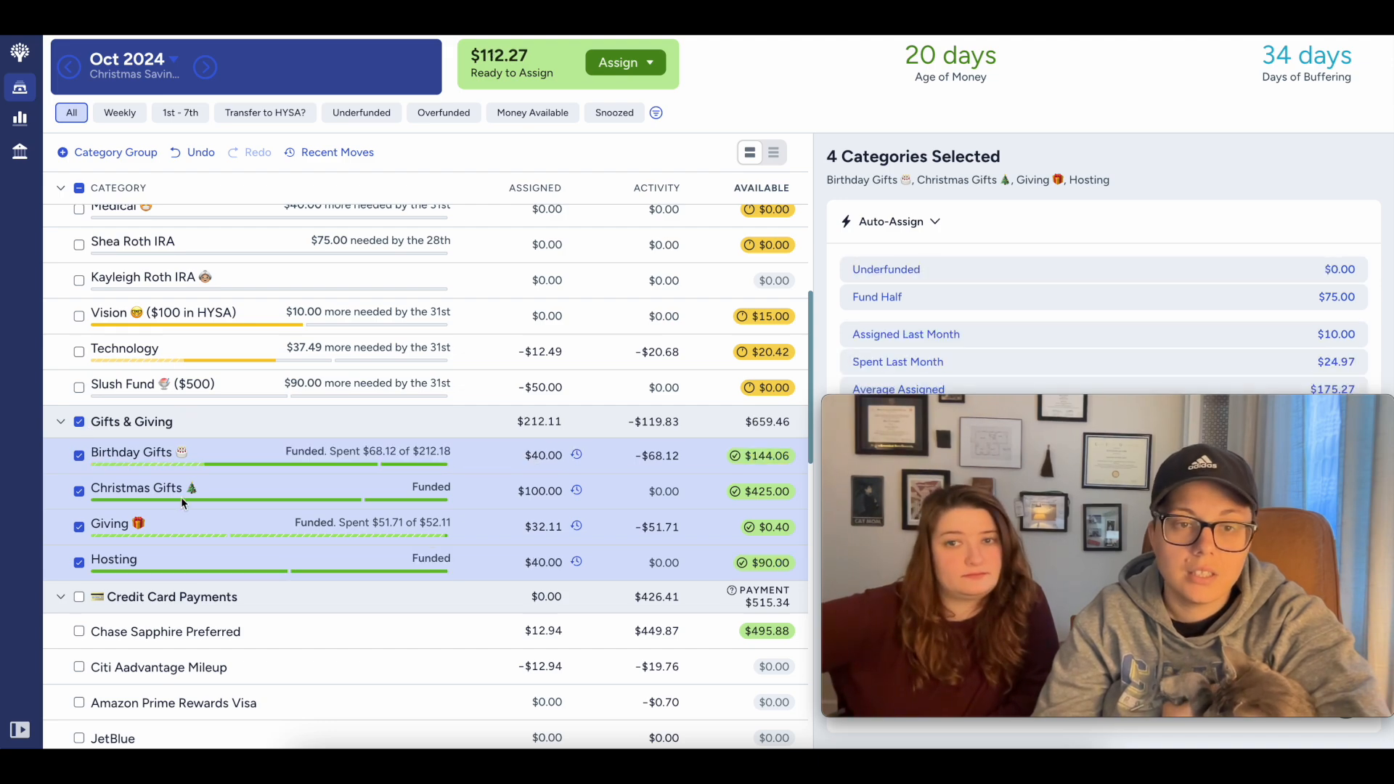
{"action": "left_click", "coordinate": [80, 421]}
{"action": "left_click", "coordinate": [60, 422]}
Step: Check the Tickets and Travel needs and undo the last assignment to the Gifts & Giving group
{"action": "scroll", "coordinate": [179, 468], "scroll_direction": "down", "scroll_amount": 4}
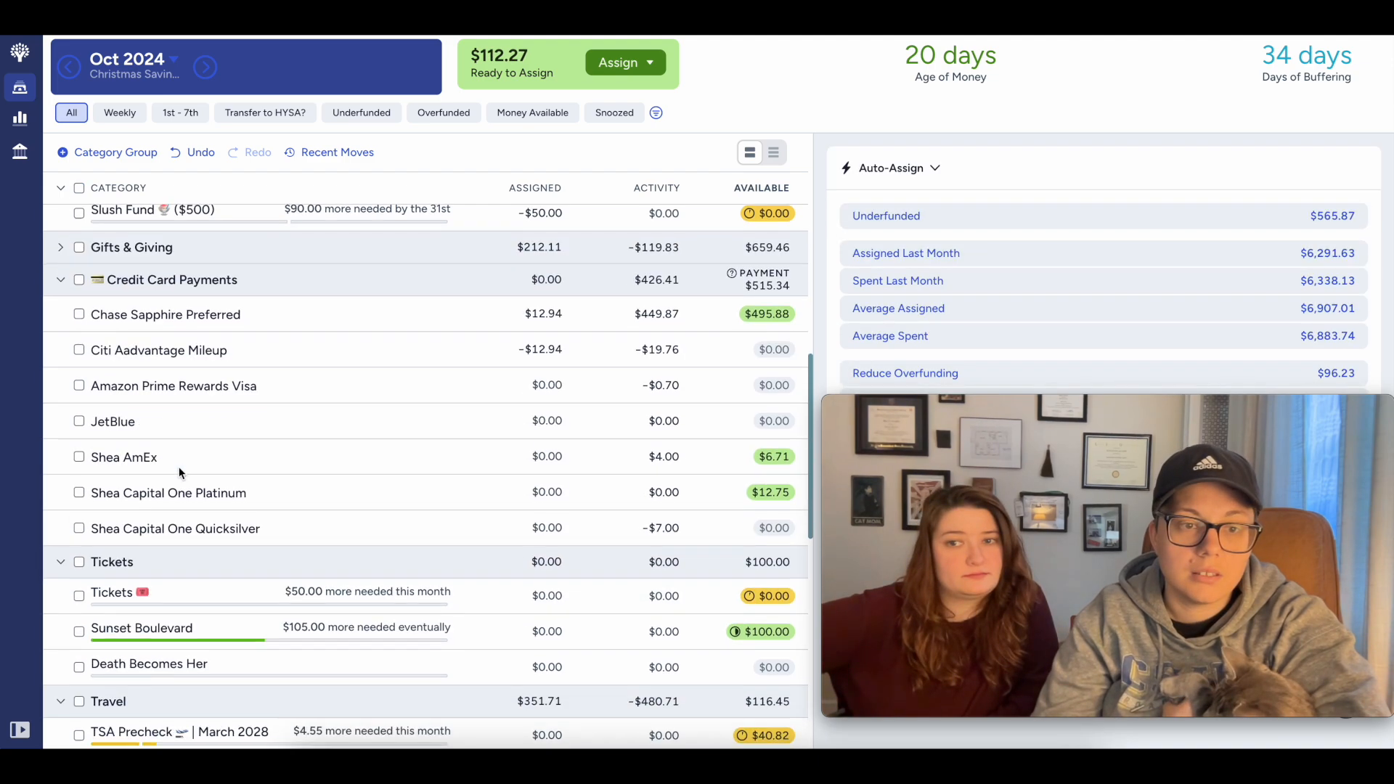
{"action": "scroll", "coordinate": [180, 468], "scroll_direction": "down", "scroll_amount": 2}
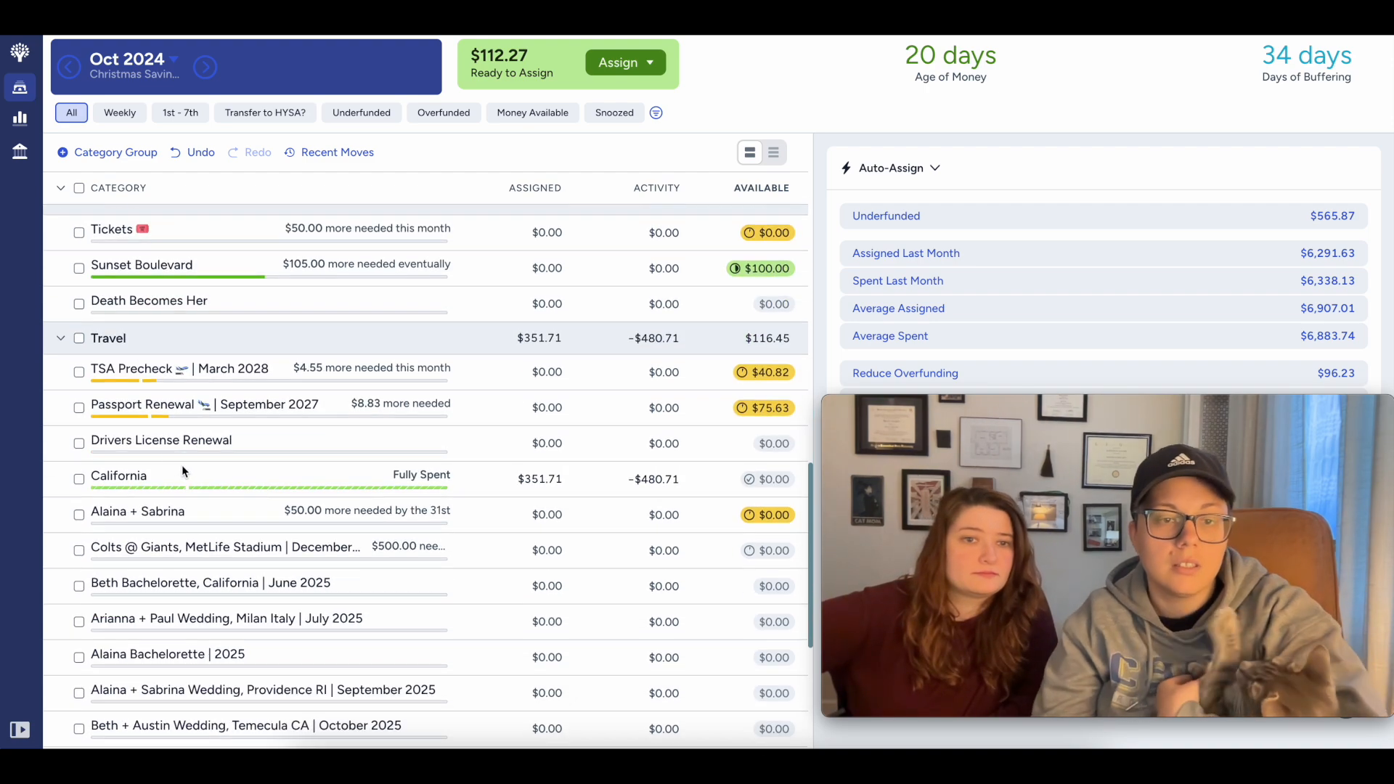
{"action": "left_click", "coordinate": [202, 157]}
Step: Select the whole Travel group to examine its underfunded amount and category targets, then deselect it
{"action": "left_click", "coordinate": [79, 337]}
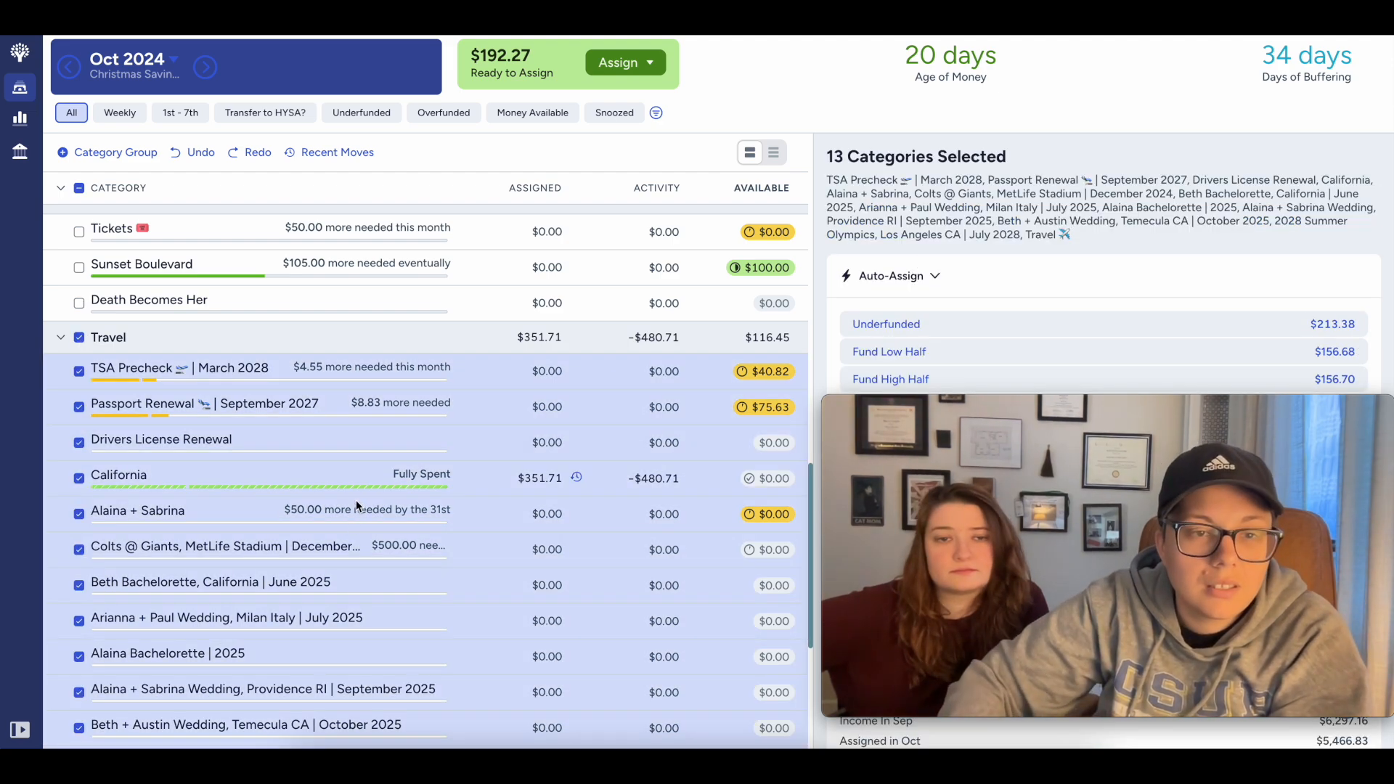
{"action": "scroll", "coordinate": [355, 500], "scroll_direction": "down", "scroll_amount": 3}
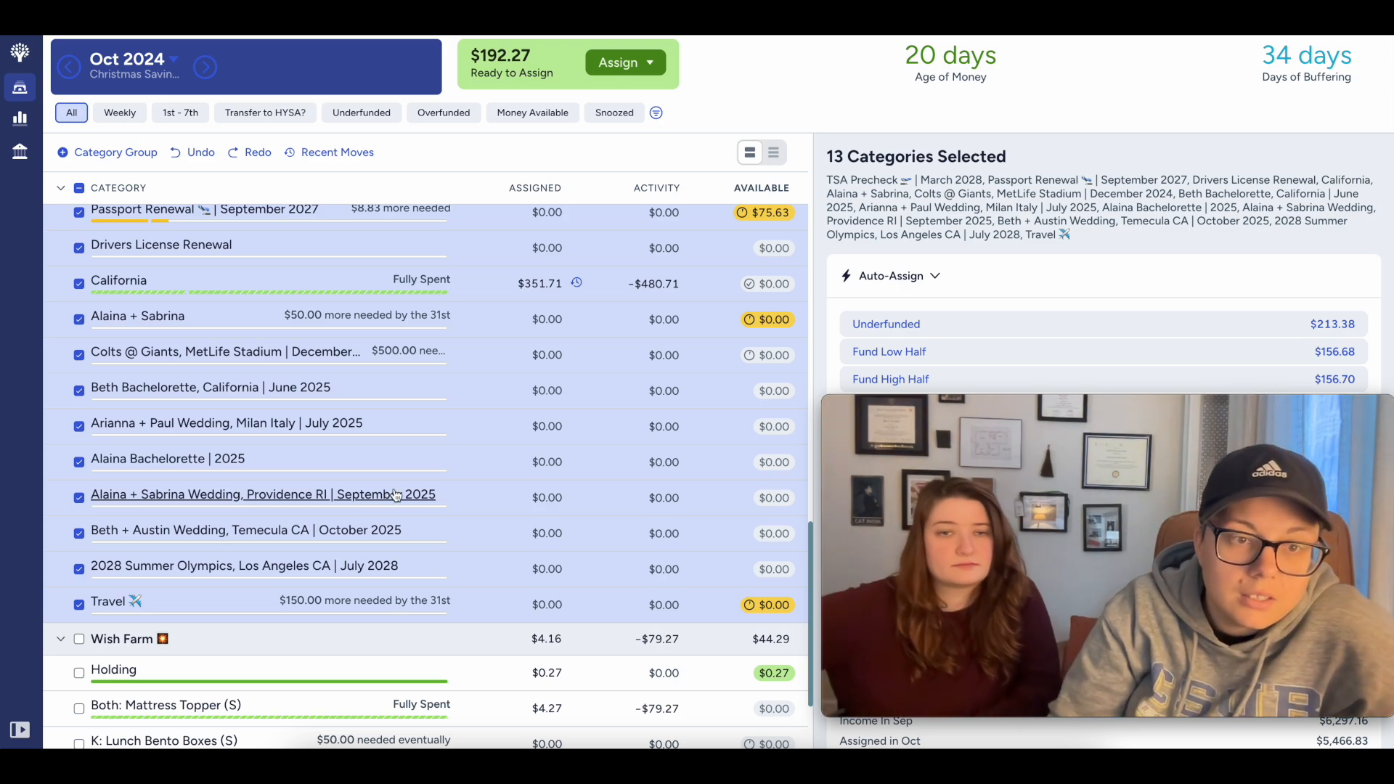
{"action": "scroll", "coordinate": [450, 463], "scroll_direction": "up", "scroll_amount": 2}
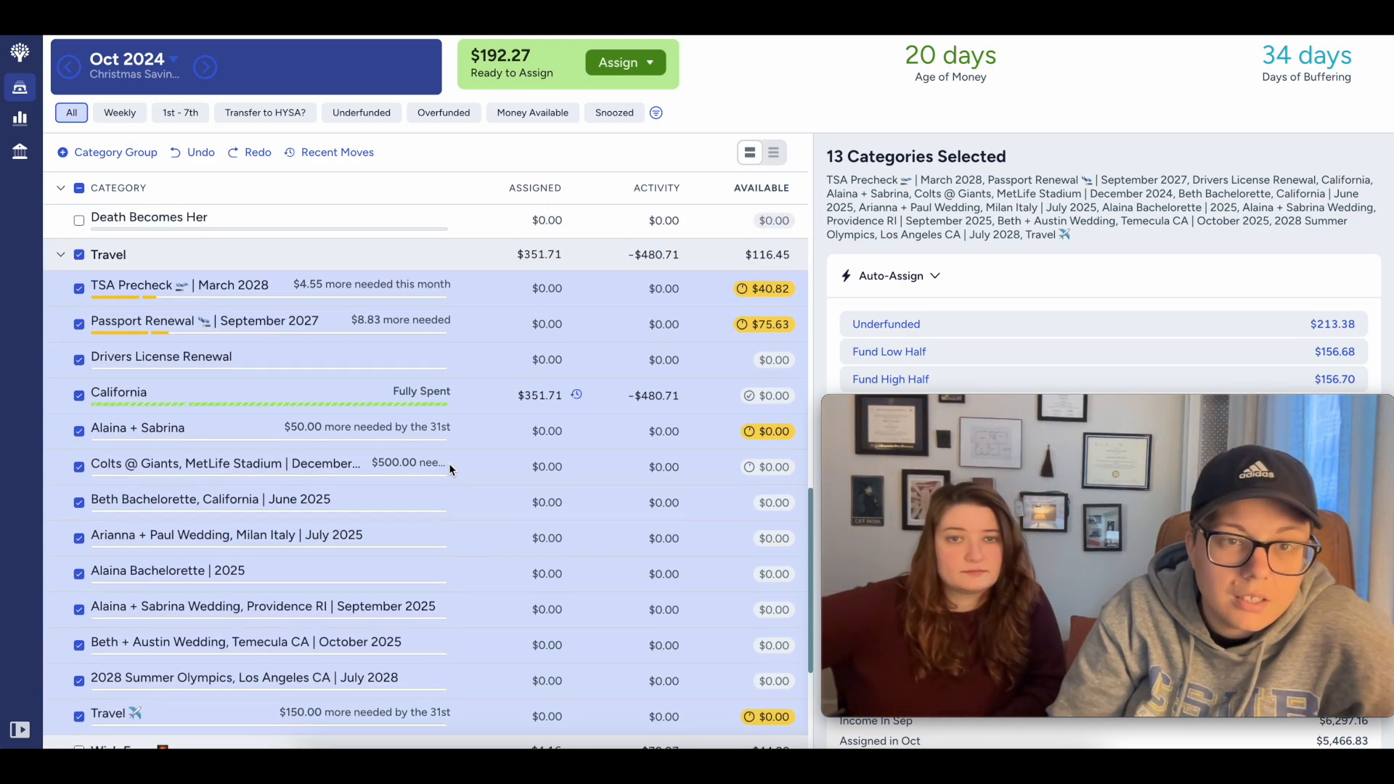
{"action": "scroll", "coordinate": [438, 528], "scroll_direction": "down", "scroll_amount": 2}
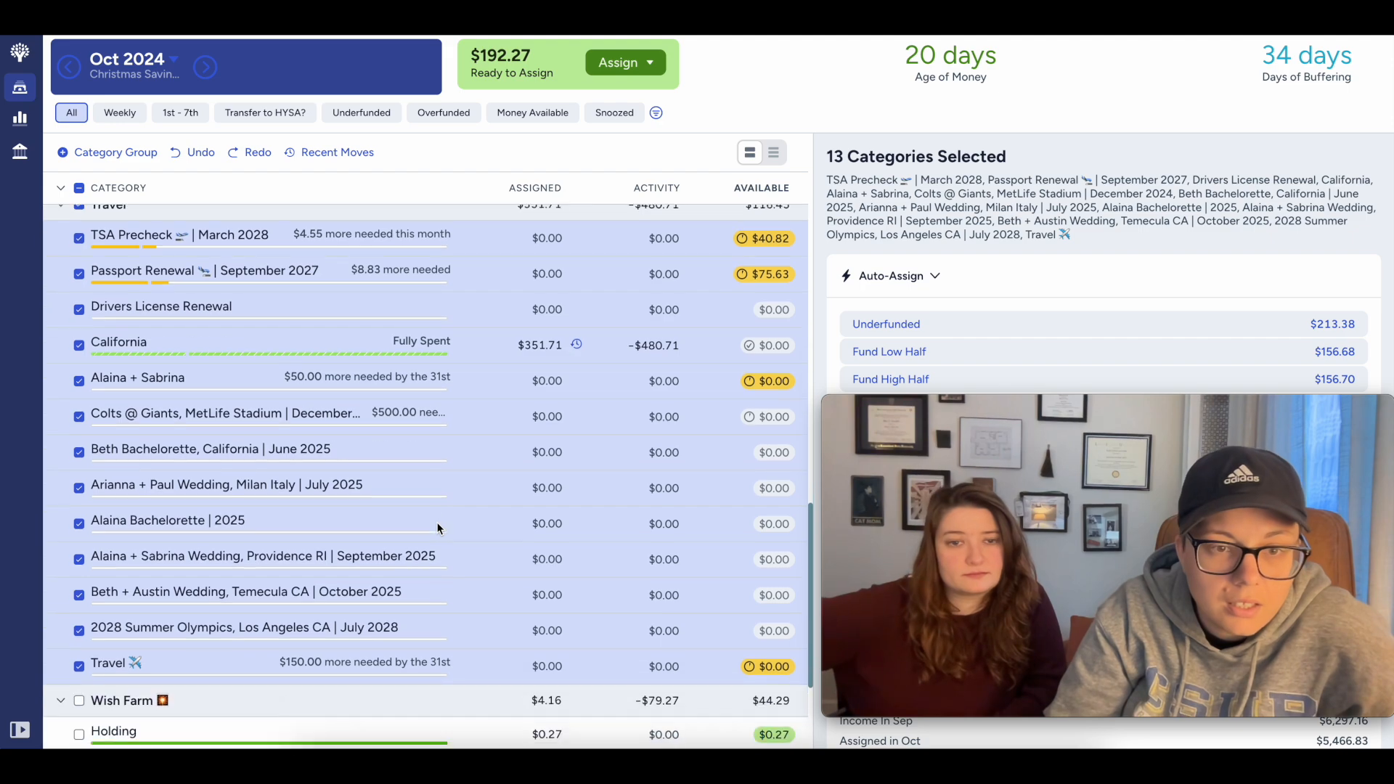
{"action": "scroll", "coordinate": [436, 528], "scroll_direction": "up", "scroll_amount": 1}
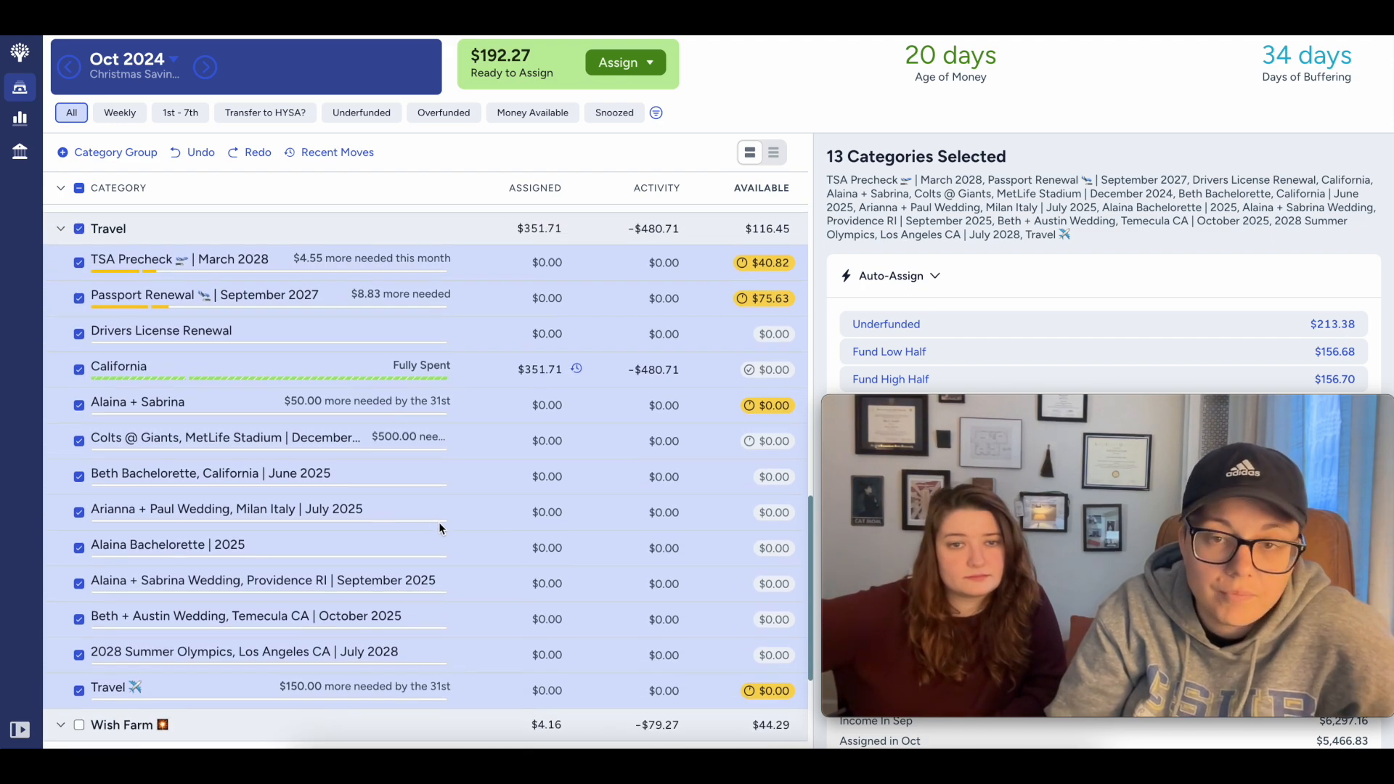
{"action": "scroll", "coordinate": [421, 522], "scroll_direction": "down", "scroll_amount": 1}
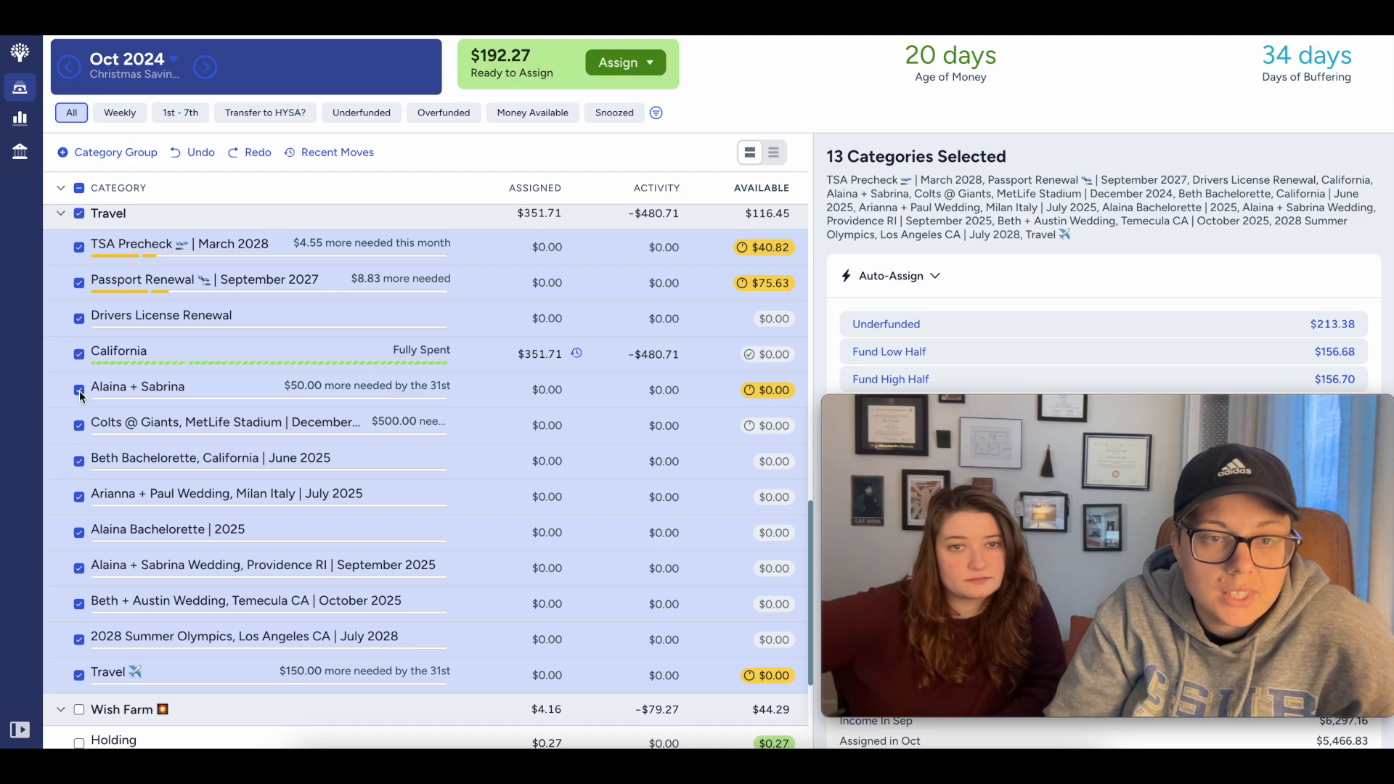
{"action": "scroll", "coordinate": [82, 396], "scroll_direction": "up", "scroll_amount": 5}
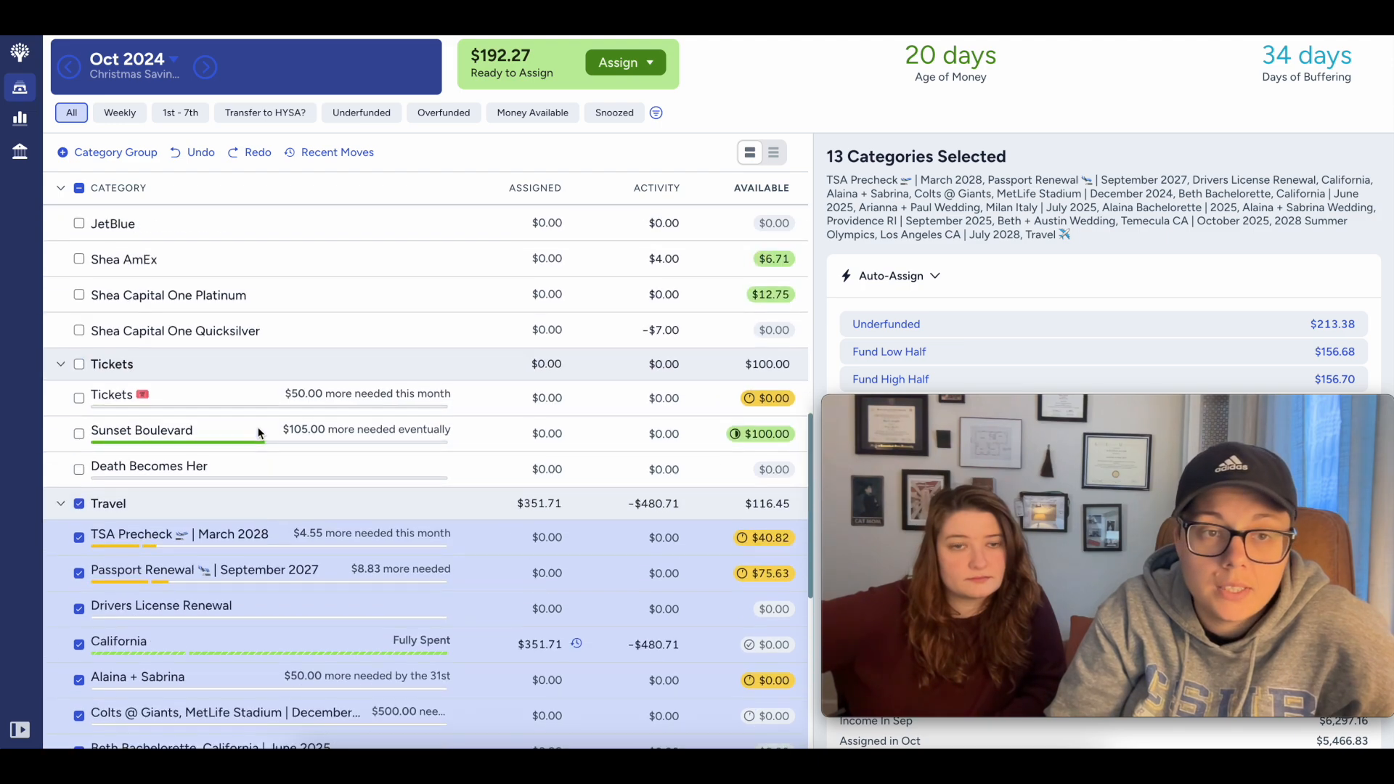
{"action": "left_click", "coordinate": [79, 504]}
Step: Collapse the Credit Card Payments group, then assign the underfunded $50.00 to the Dental category and deselect it
{"action": "scroll", "coordinate": [392, 403], "scroll_direction": "up", "scroll_amount": 5}
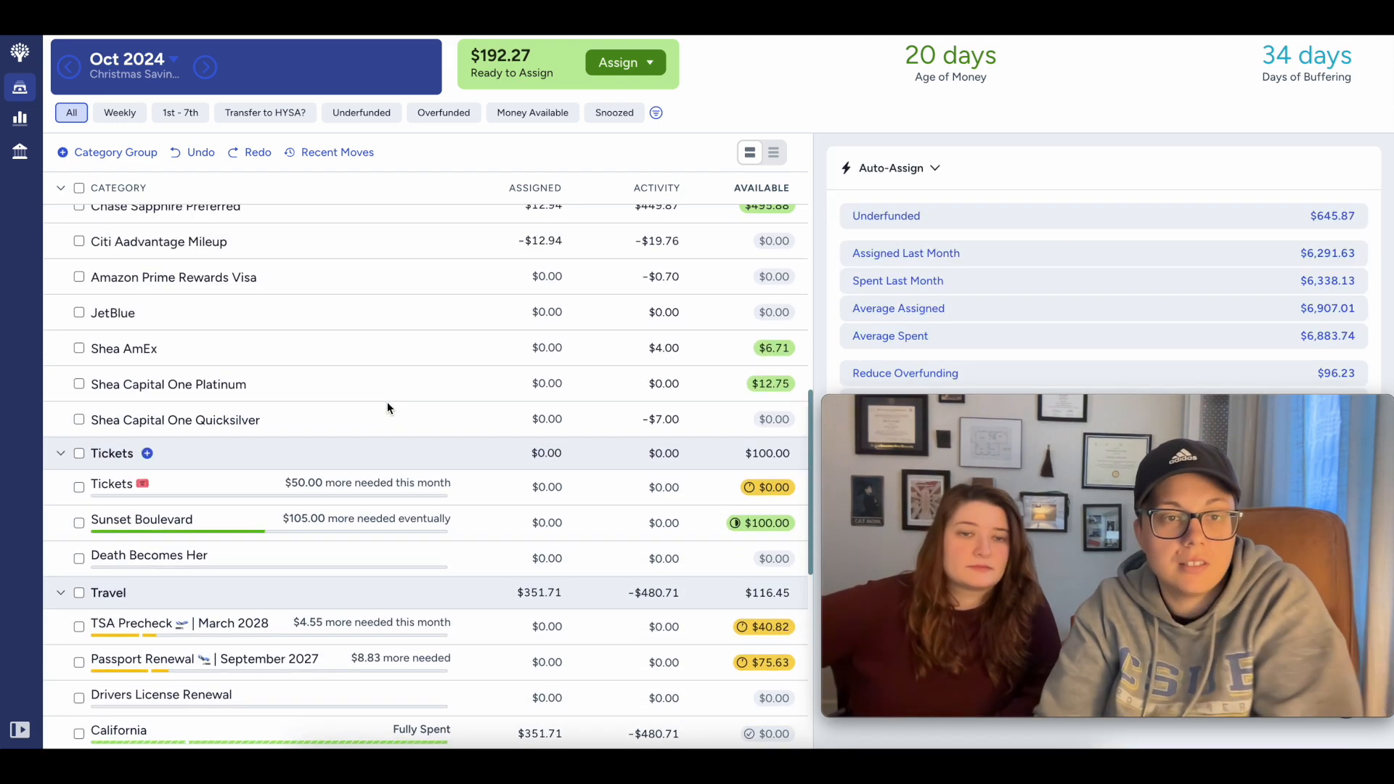
{"action": "left_click", "coordinate": [61, 373]}
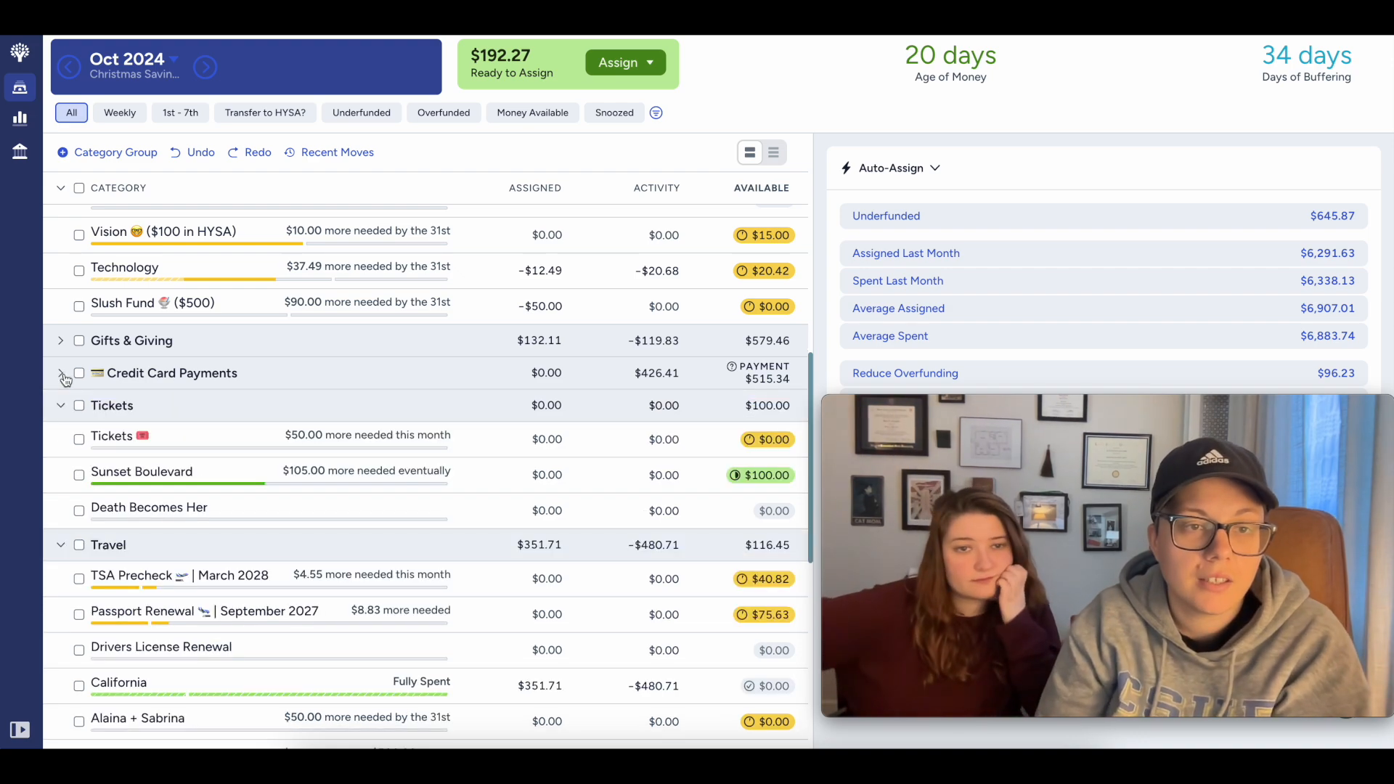
{"action": "scroll", "coordinate": [186, 356], "scroll_direction": "up", "scroll_amount": 4}
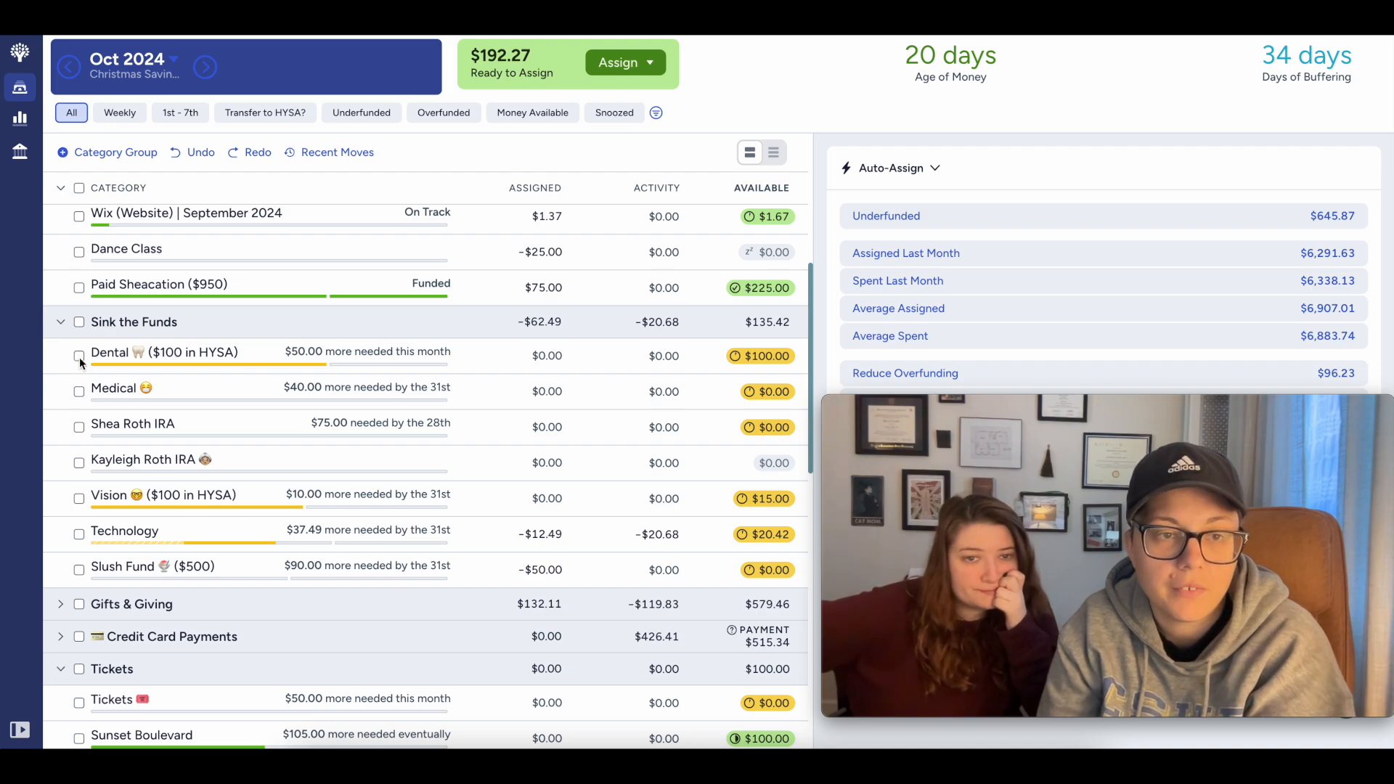
{"action": "left_click", "coordinate": [80, 356]}
{"action": "scroll", "coordinate": [932, 285], "scroll_direction": "down", "scroll_amount": 7}
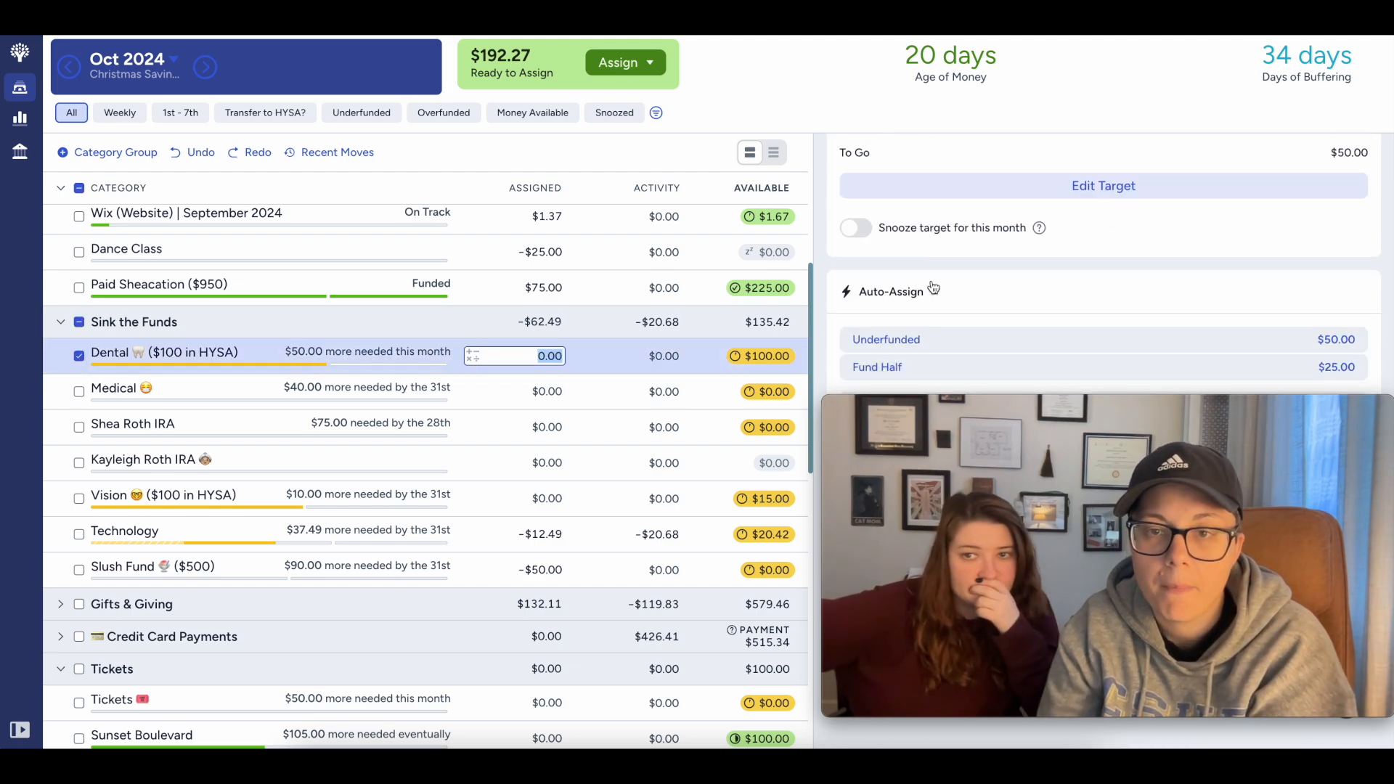
{"action": "left_click", "coordinate": [936, 341]}
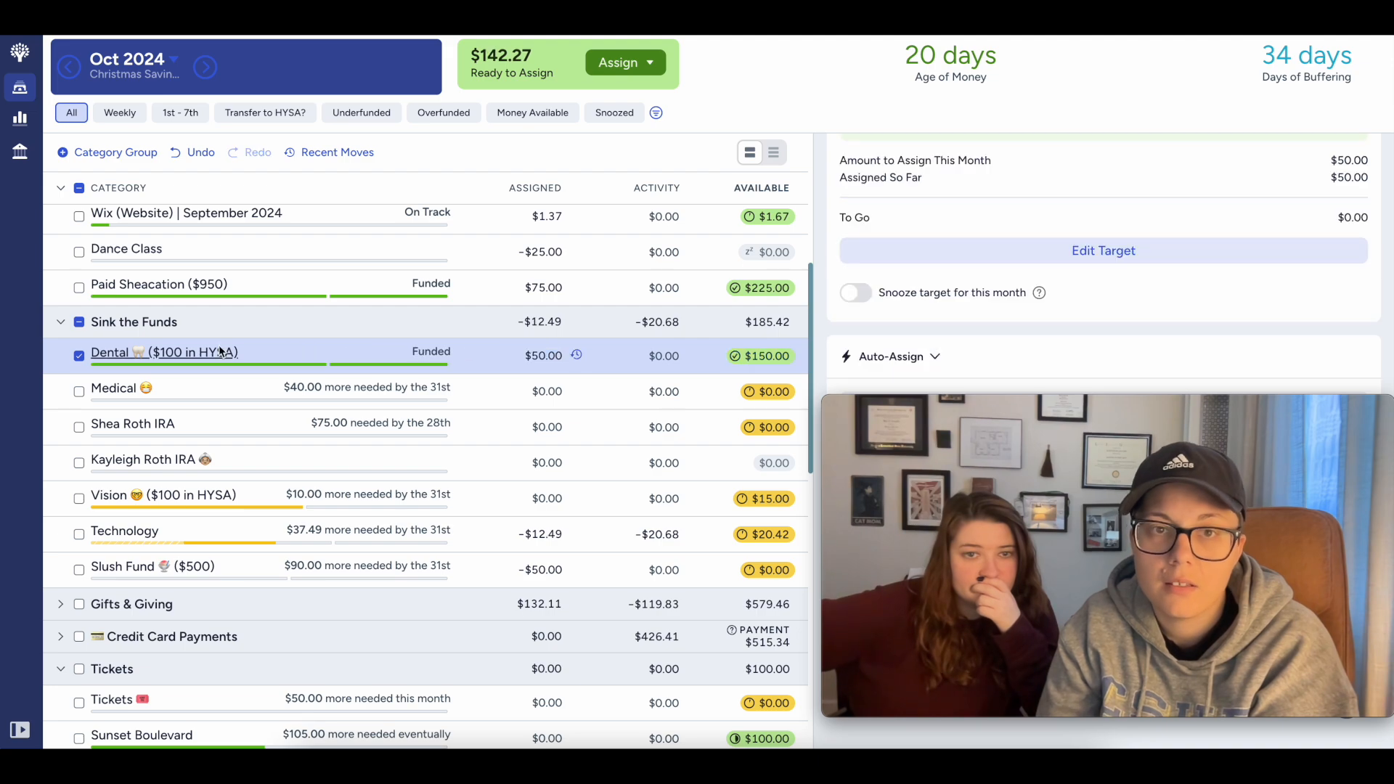
{"action": "left_click", "coordinate": [81, 359]}
Step: Assign the underfunded $75.00 to the Roth IRA category due by the 28th in Sink the Funds, then deselect it
{"action": "scroll", "coordinate": [310, 377], "scroll_direction": "down", "scroll_amount": 2}
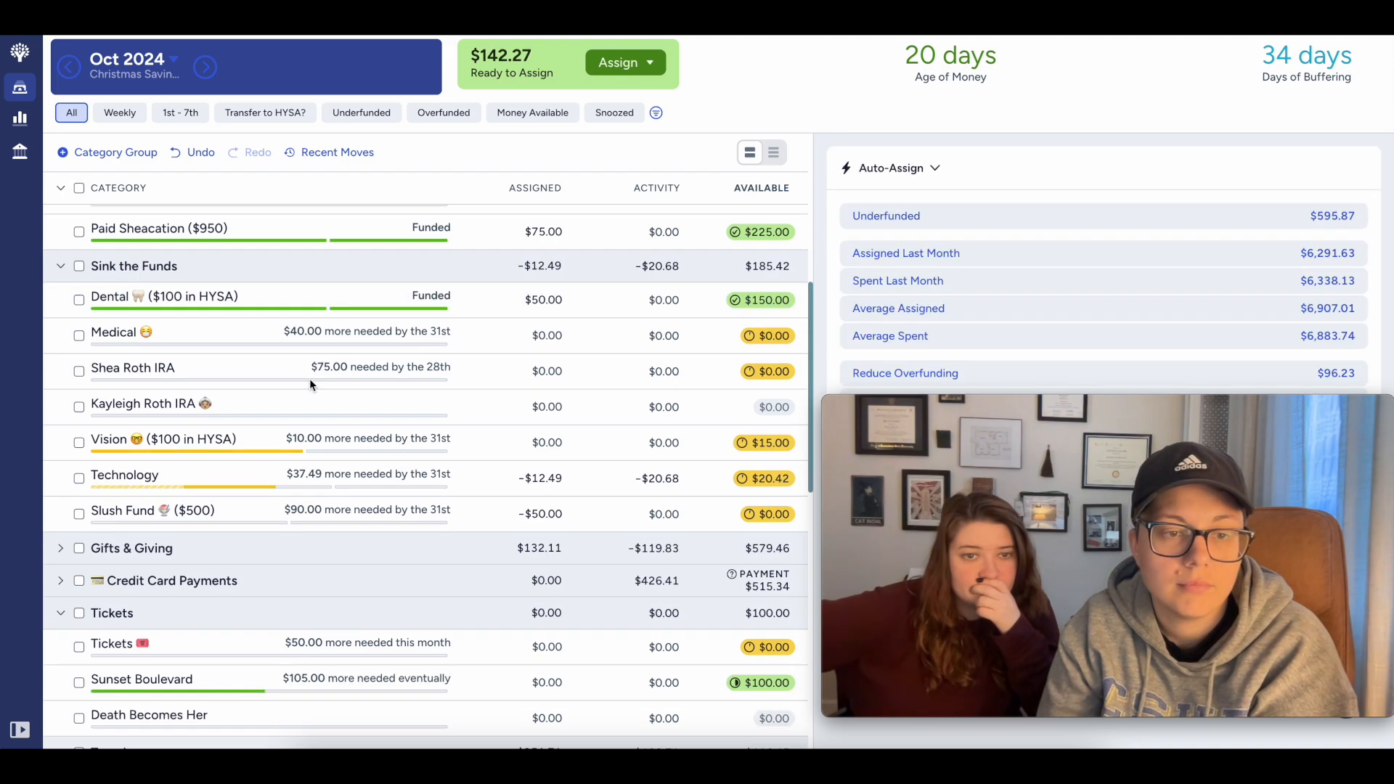
{"action": "scroll", "coordinate": [309, 377], "scroll_direction": "down", "scroll_amount": 1}
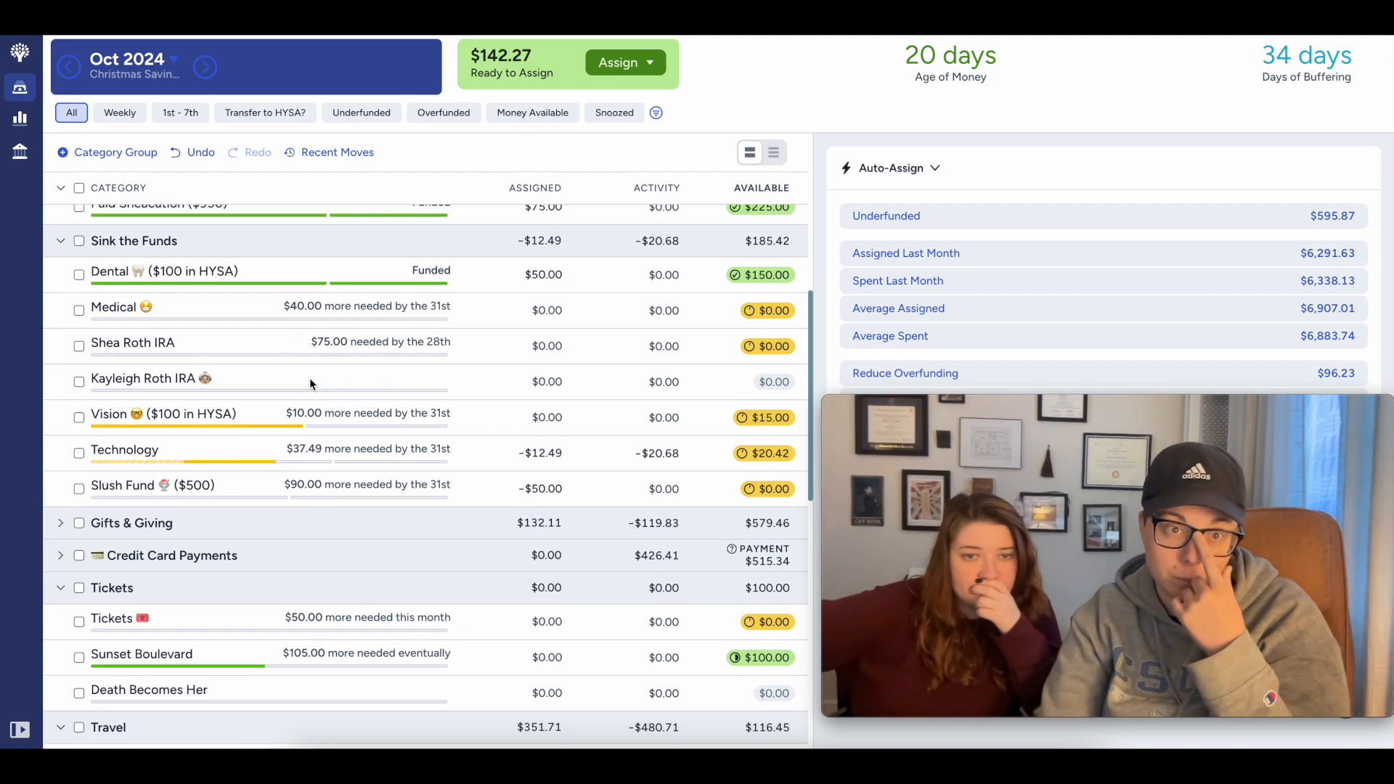
{"action": "left_click", "coordinate": [78, 346]}
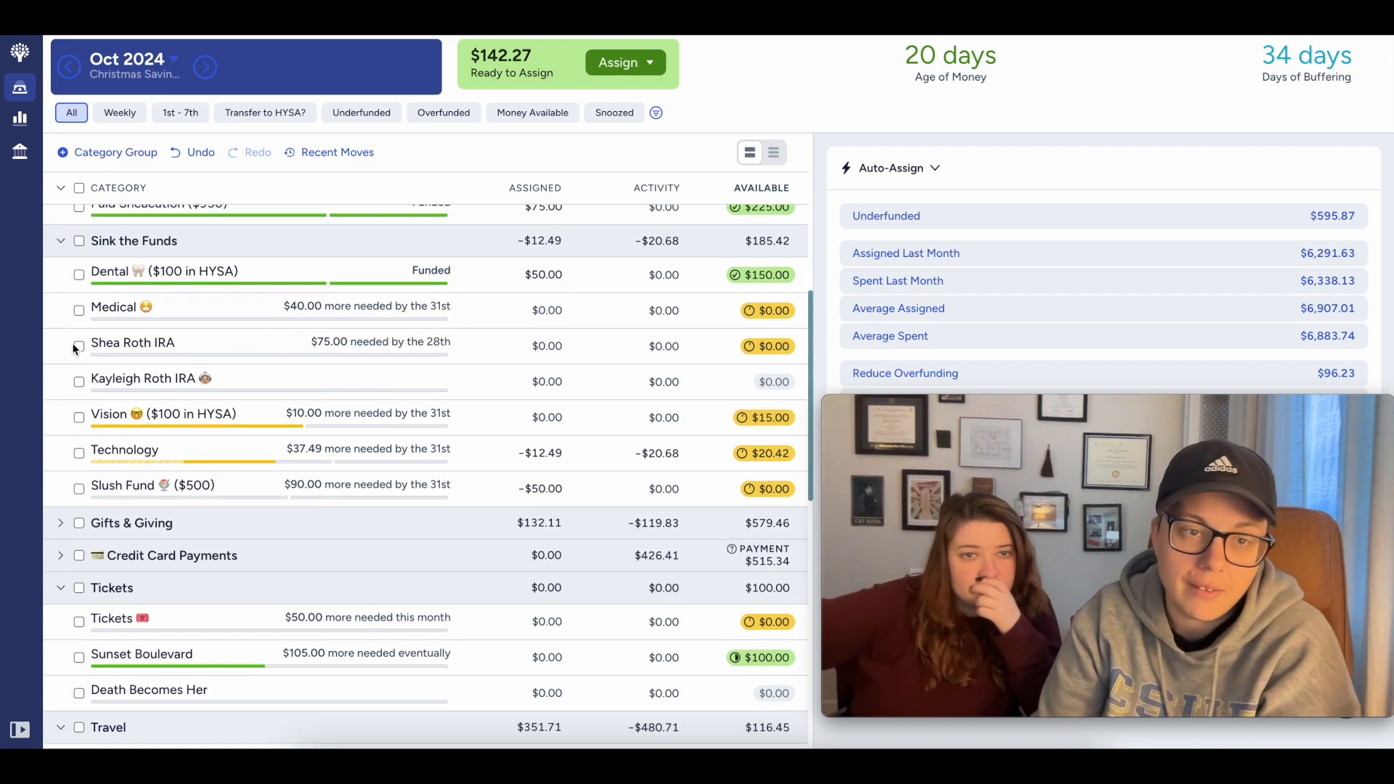
{"action": "scroll", "coordinate": [997, 305], "scroll_direction": "down", "scroll_amount": 2}
{"action": "scroll", "coordinate": [995, 301], "scroll_direction": "down", "scroll_amount": 5}
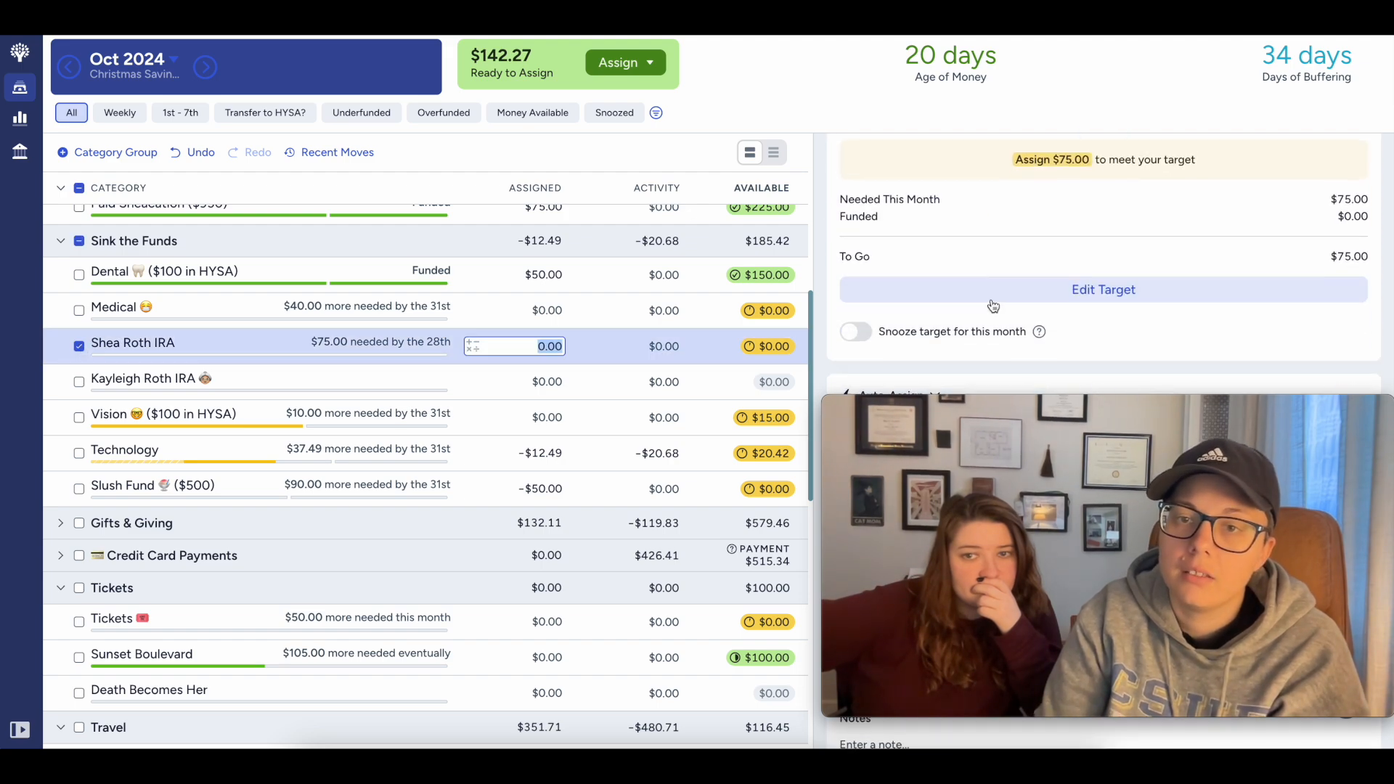
{"action": "left_click", "coordinate": [937, 341]}
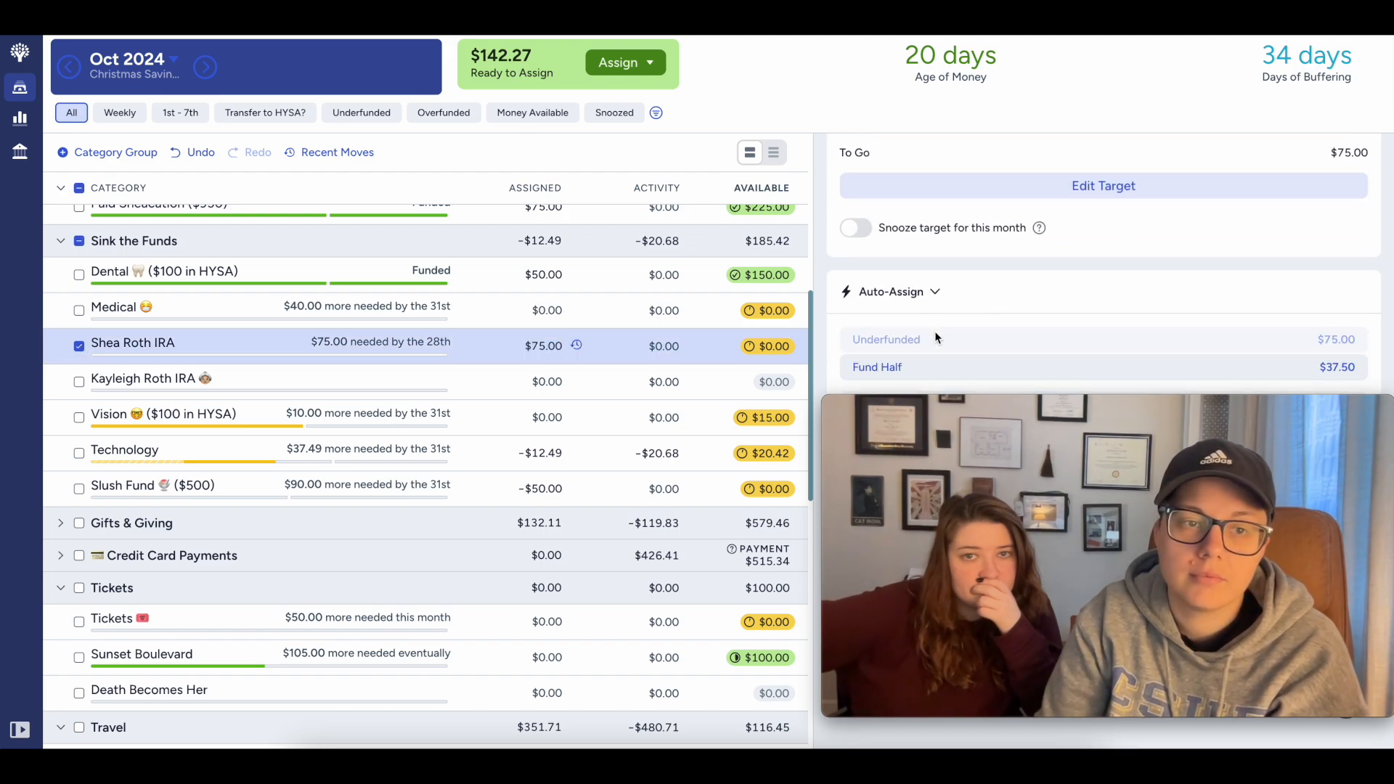
{"action": "left_click", "coordinate": [83, 347]}
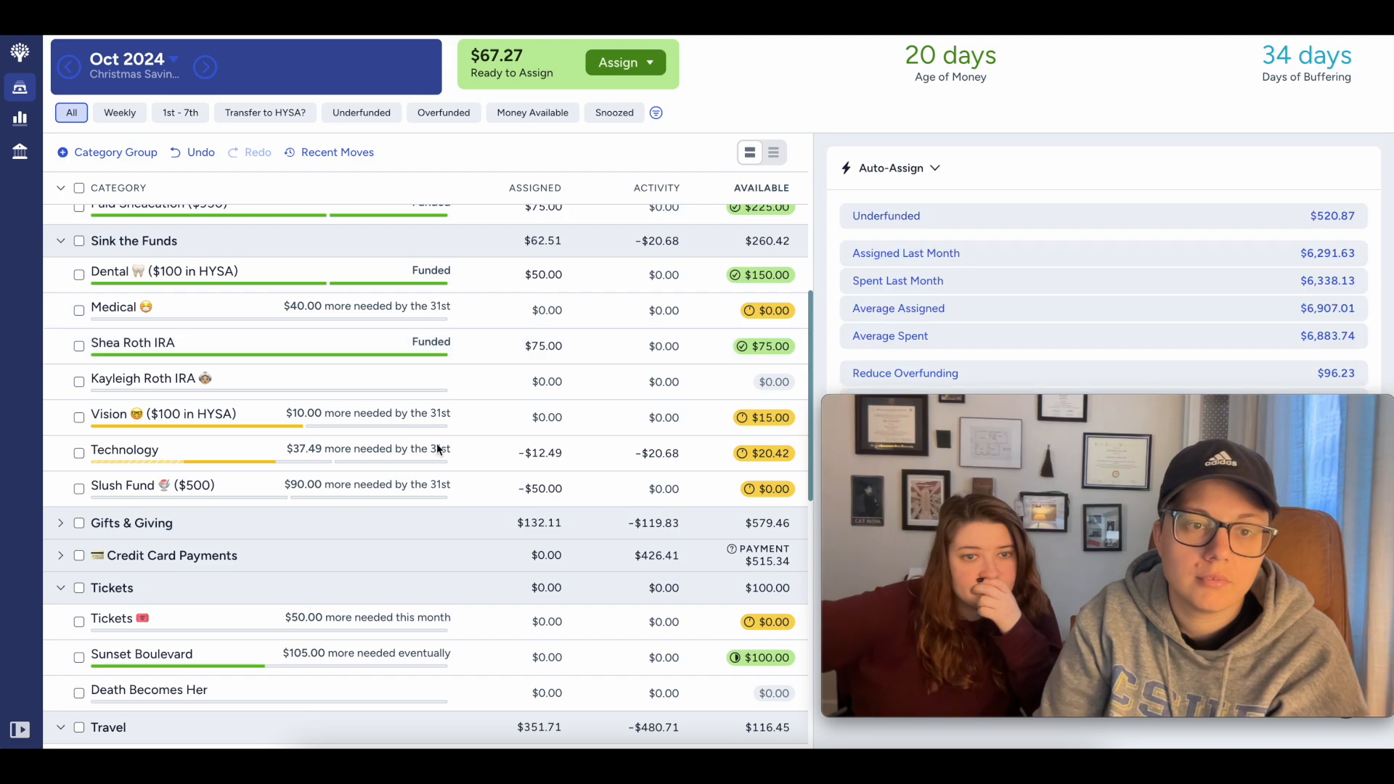
Step: Assign $50.00 to the general Travel category at the end of the Travel group and deselect it
{"action": "scroll", "coordinate": [435, 443], "scroll_direction": "down", "scroll_amount": 3}
{"action": "scroll", "coordinate": [446, 445], "scroll_direction": "up", "scroll_amount": 4}
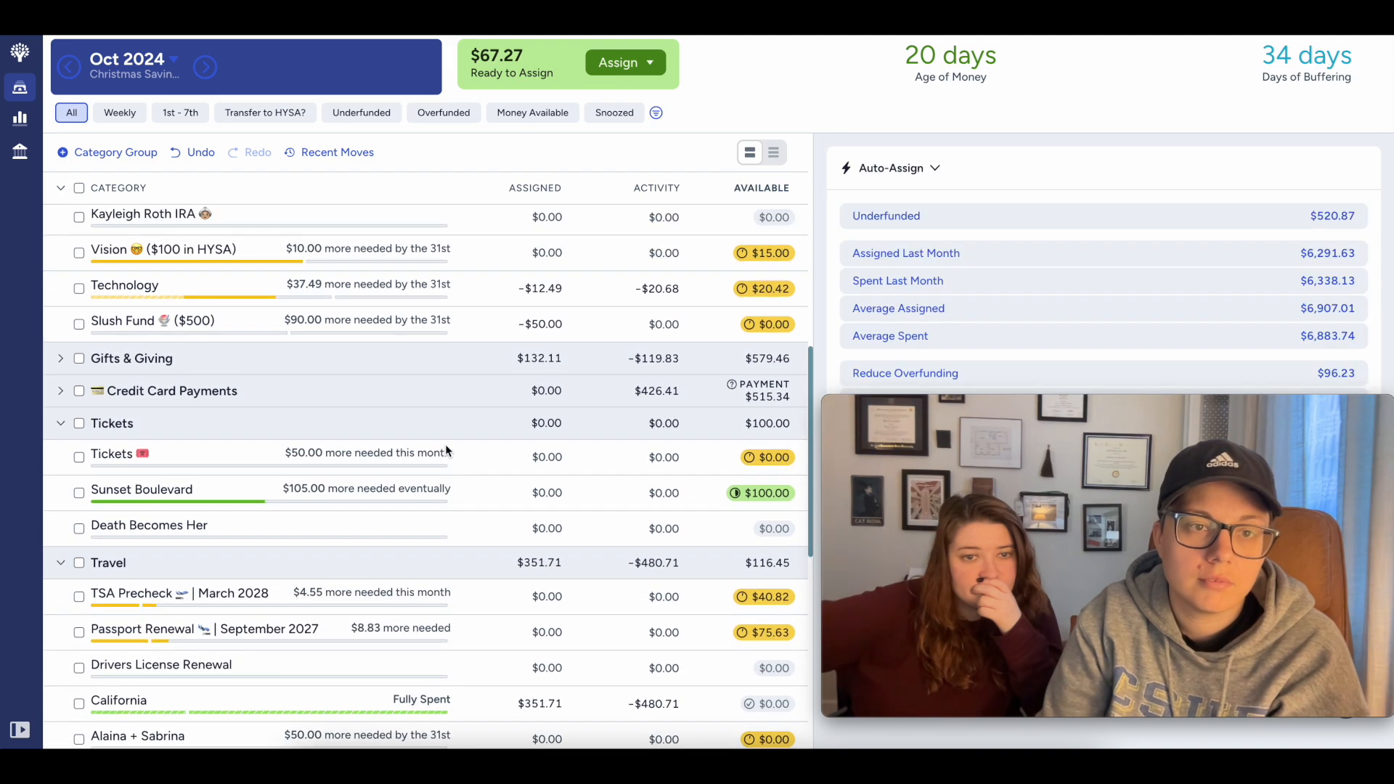
{"action": "scroll", "coordinate": [446, 446], "scroll_direction": "up", "scroll_amount": 1}
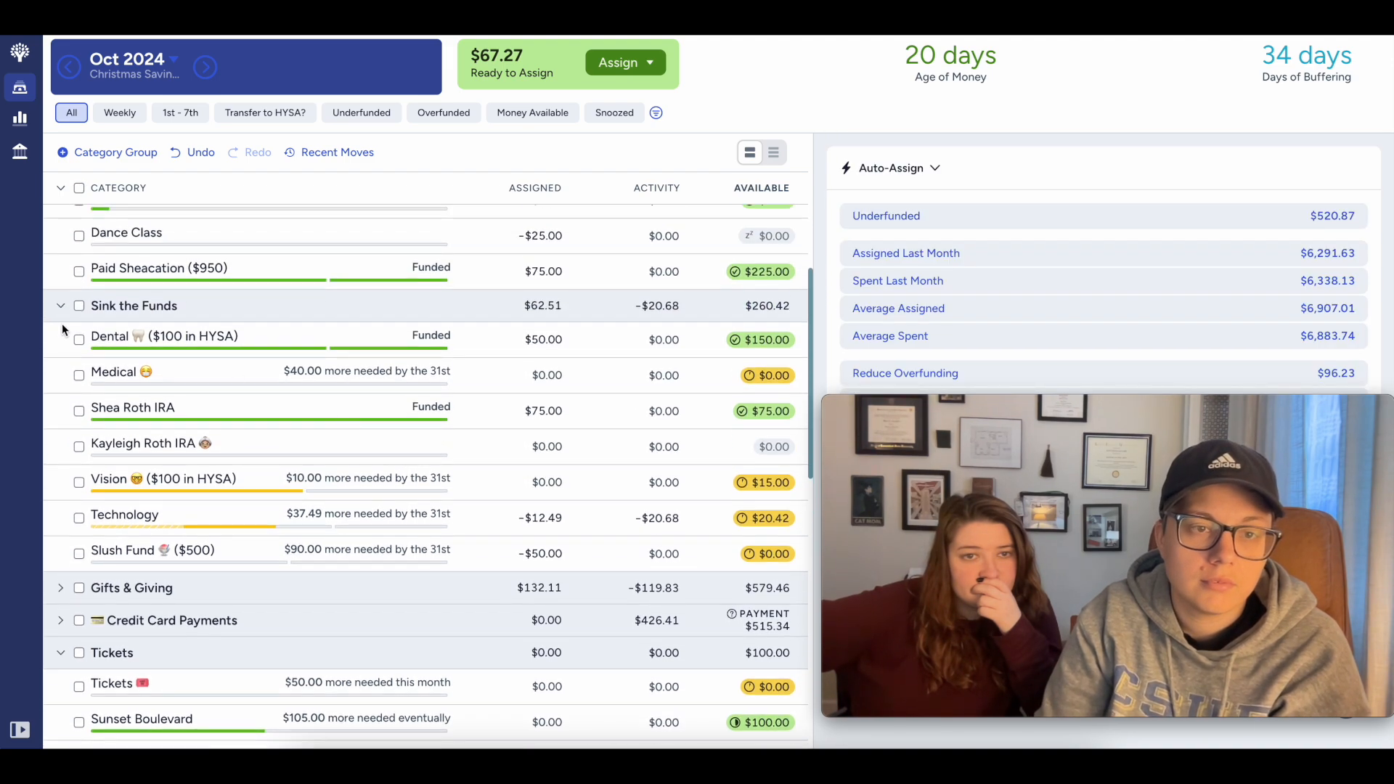
{"action": "scroll", "coordinate": [59, 329], "scroll_direction": "down", "scroll_amount": 10}
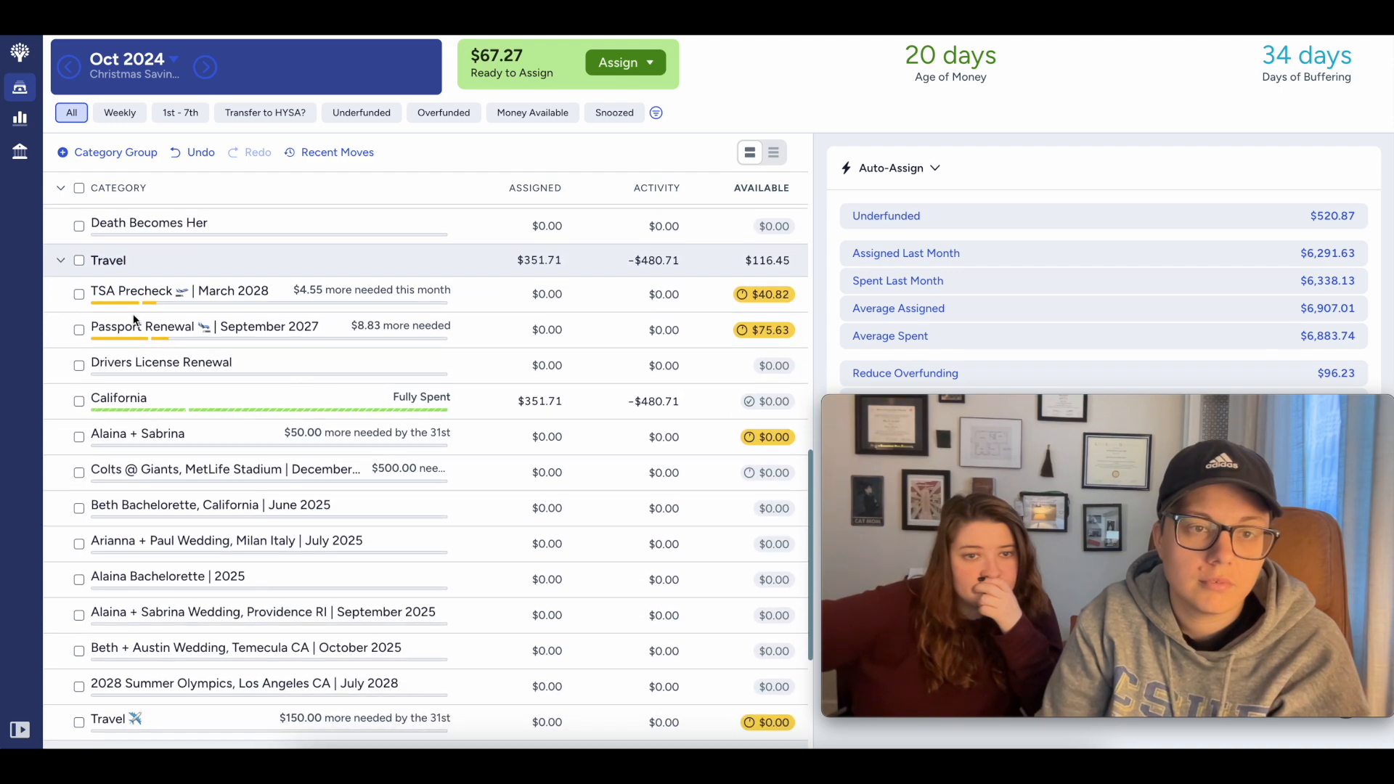
{"action": "scroll", "coordinate": [207, 334], "scroll_direction": "down", "scroll_amount": 2}
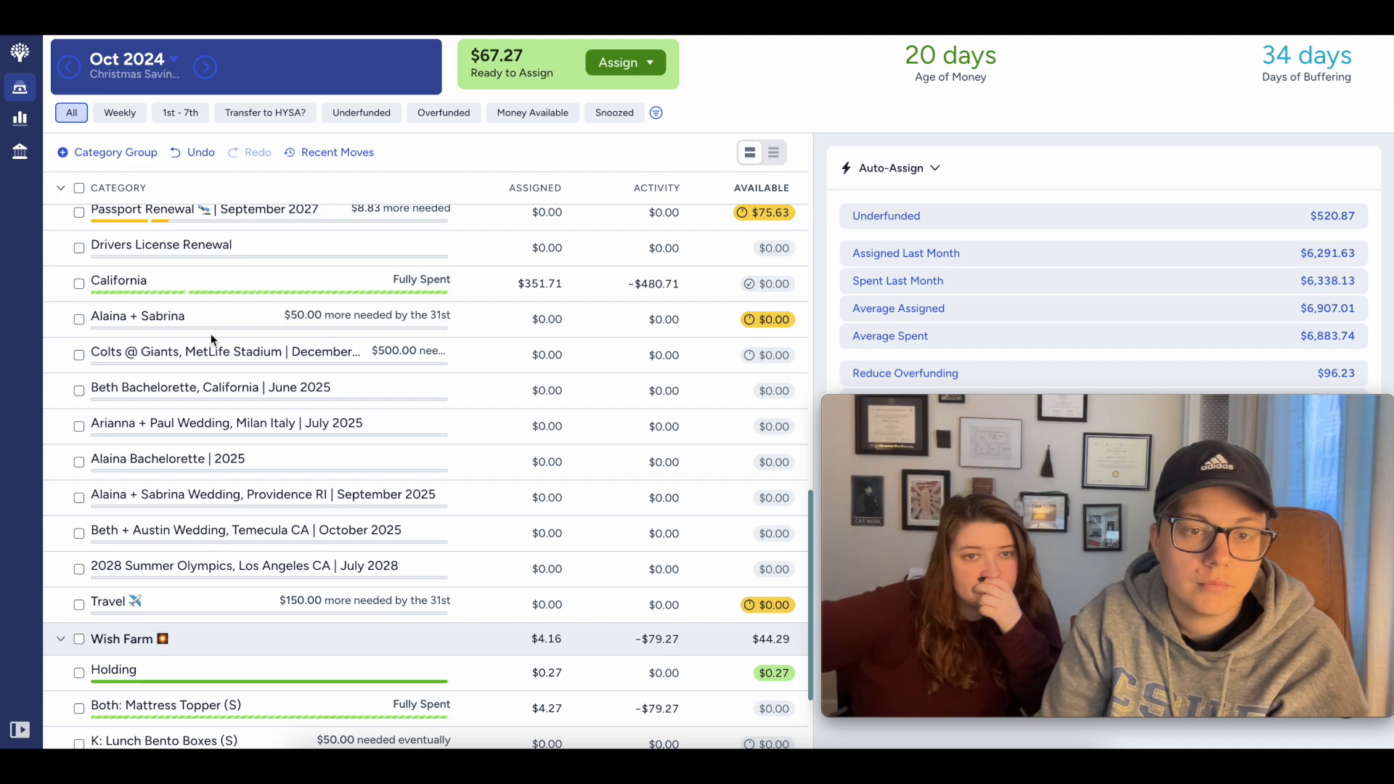
{"action": "left_click", "coordinate": [524, 606]}
{"action": "type", "text": "50"}
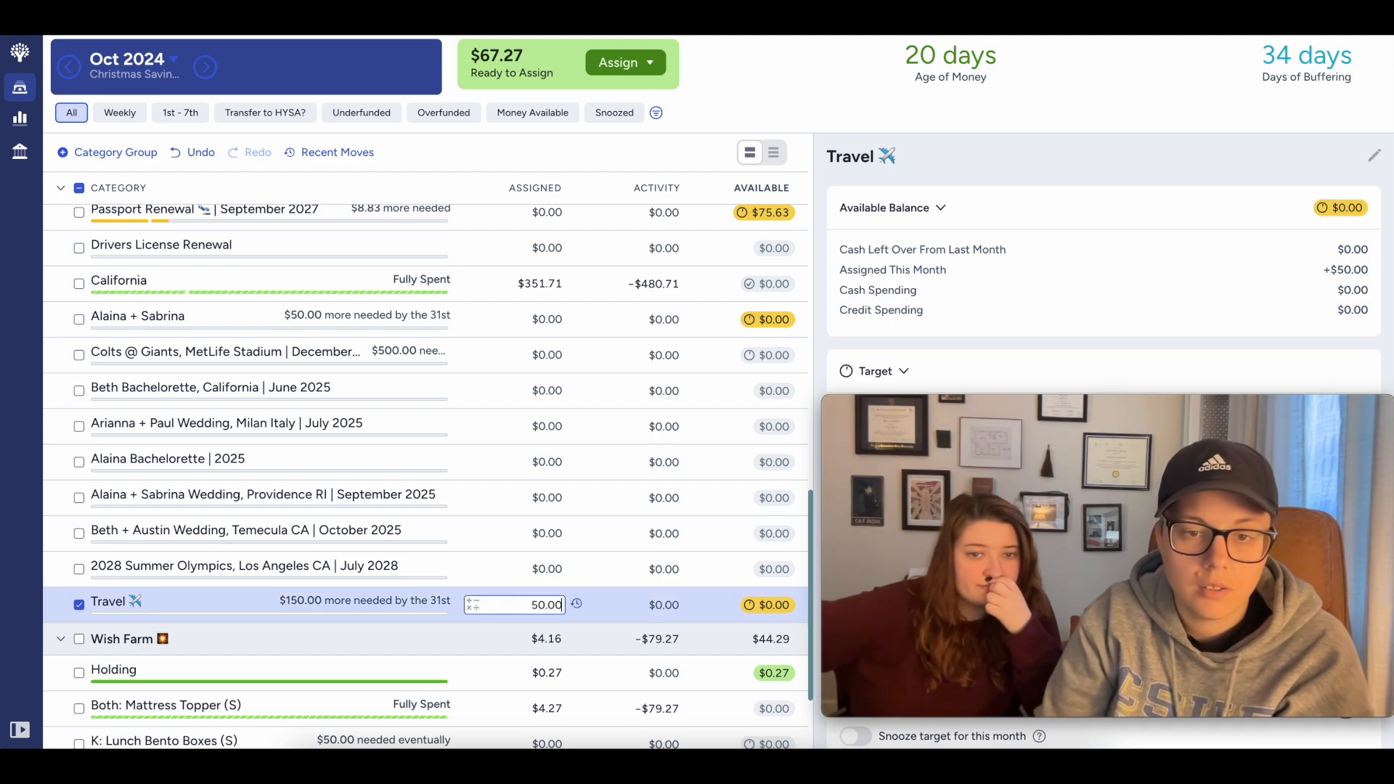
{"action": "key", "text": "Return"}
{"action": "left_click", "coordinate": [79, 604]}
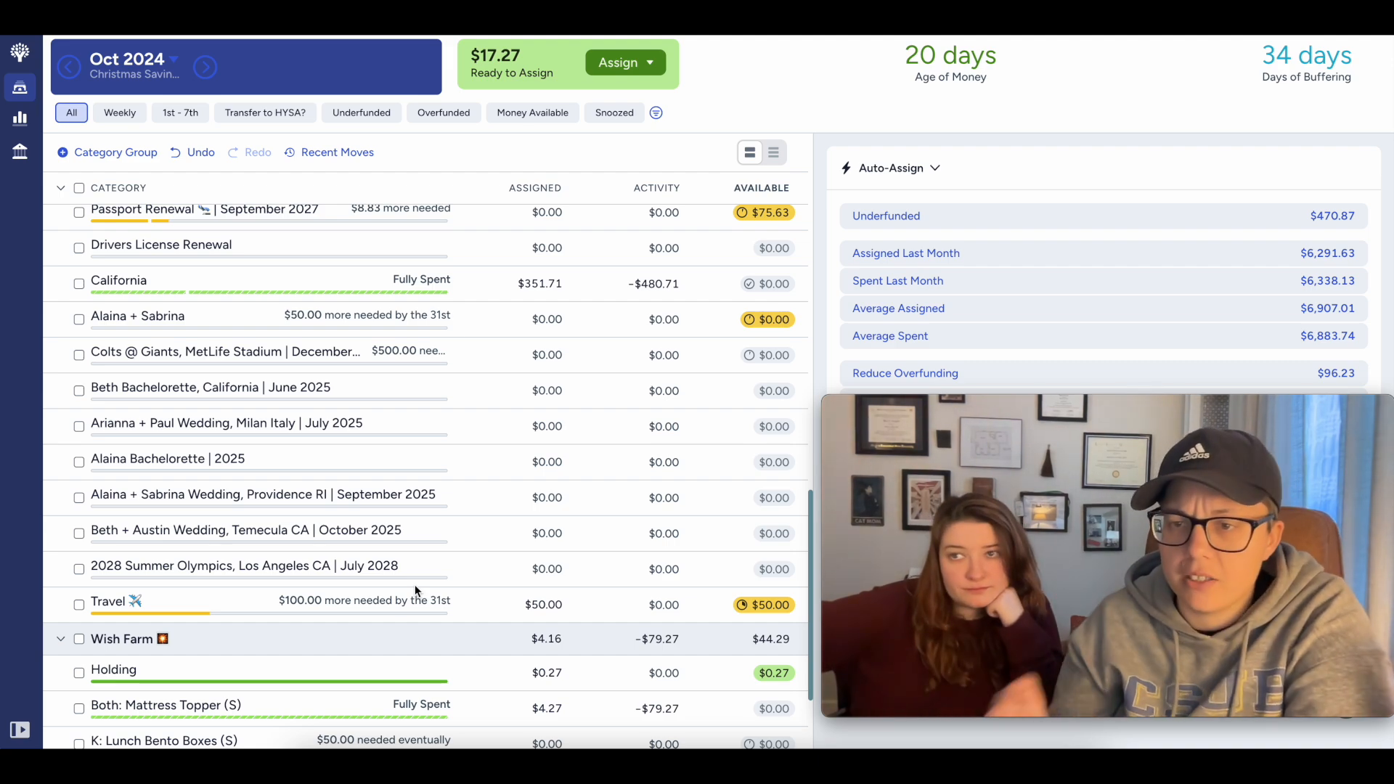
Step: Assign the underfunded $13.38 to the TSA Precheck and Passport Renewal categories together and clear the selection
{"action": "scroll", "coordinate": [429, 553], "scroll_direction": "up", "scroll_amount": 2}
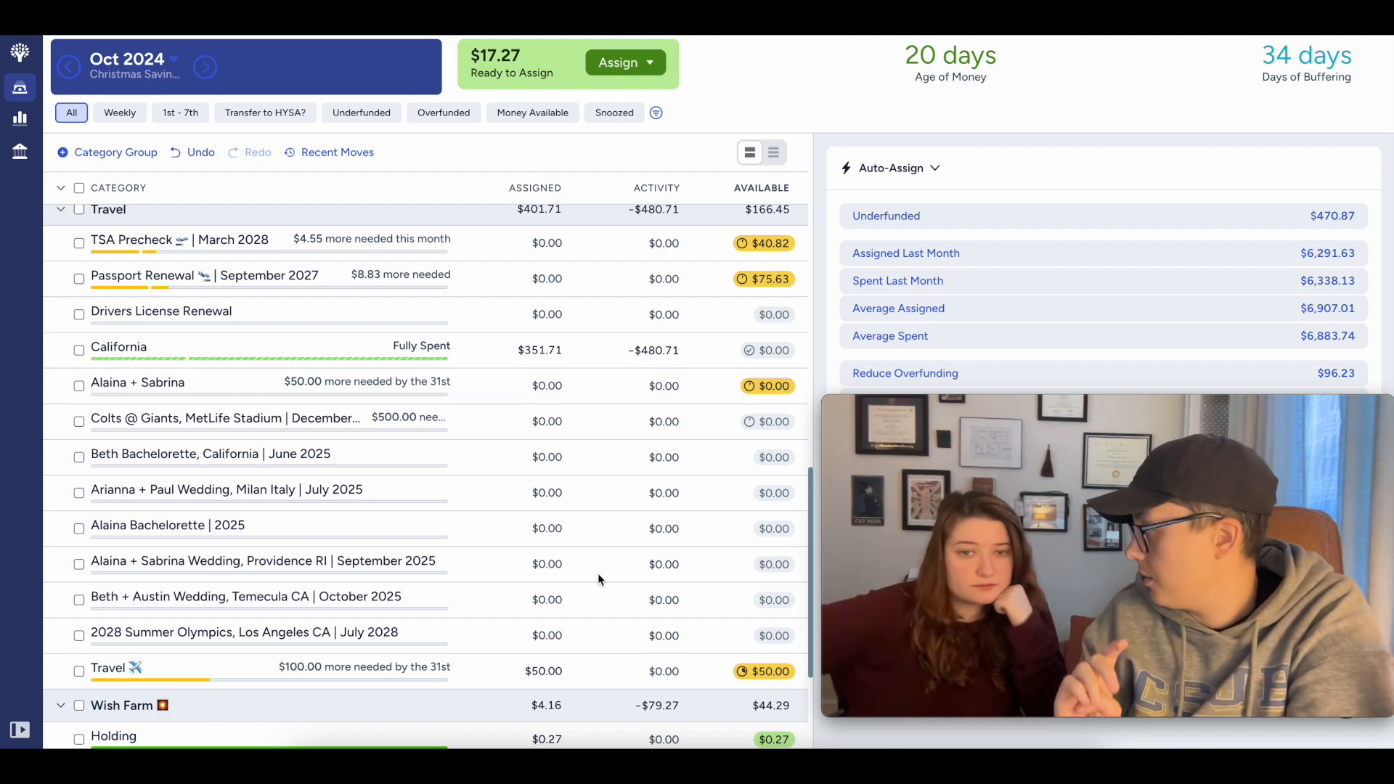
{"action": "left_click", "coordinate": [529, 500]}
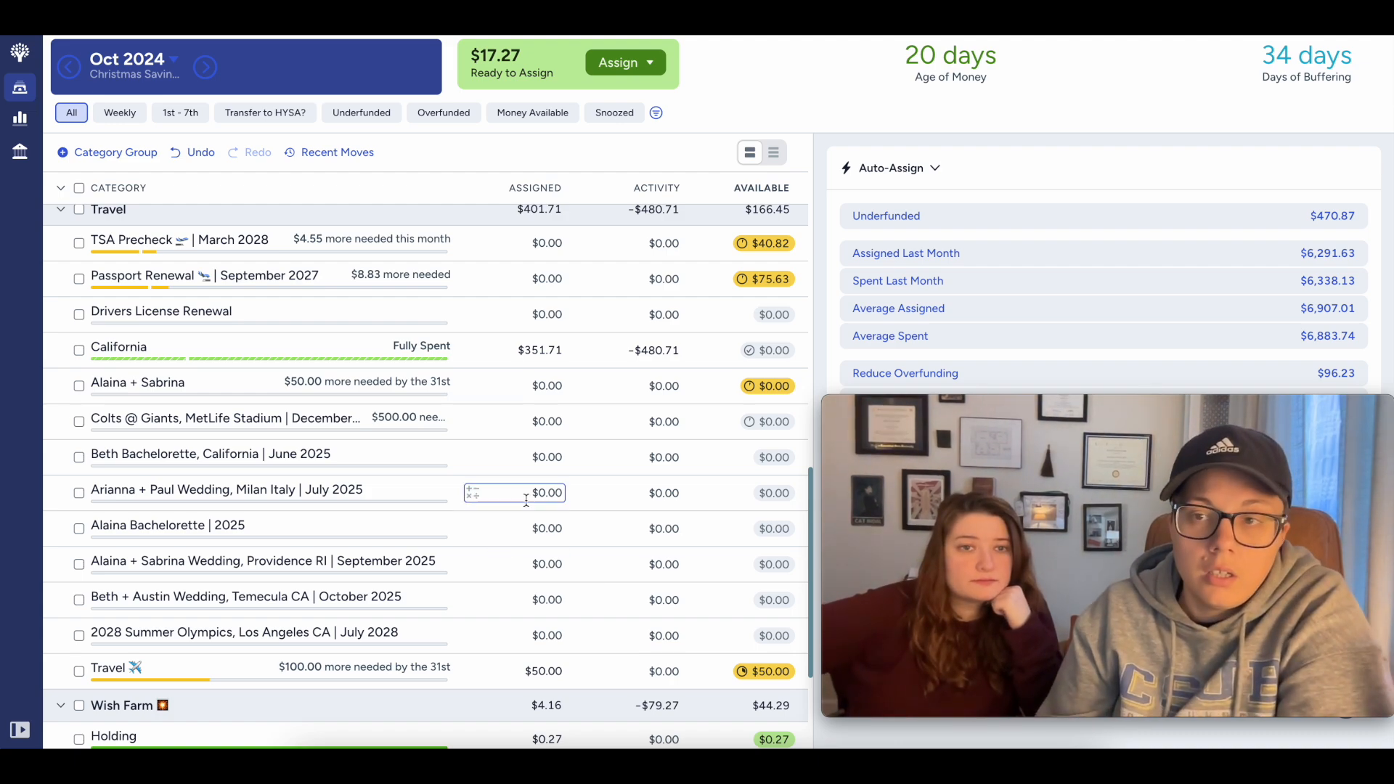
{"action": "left_click", "coordinate": [481, 519]}
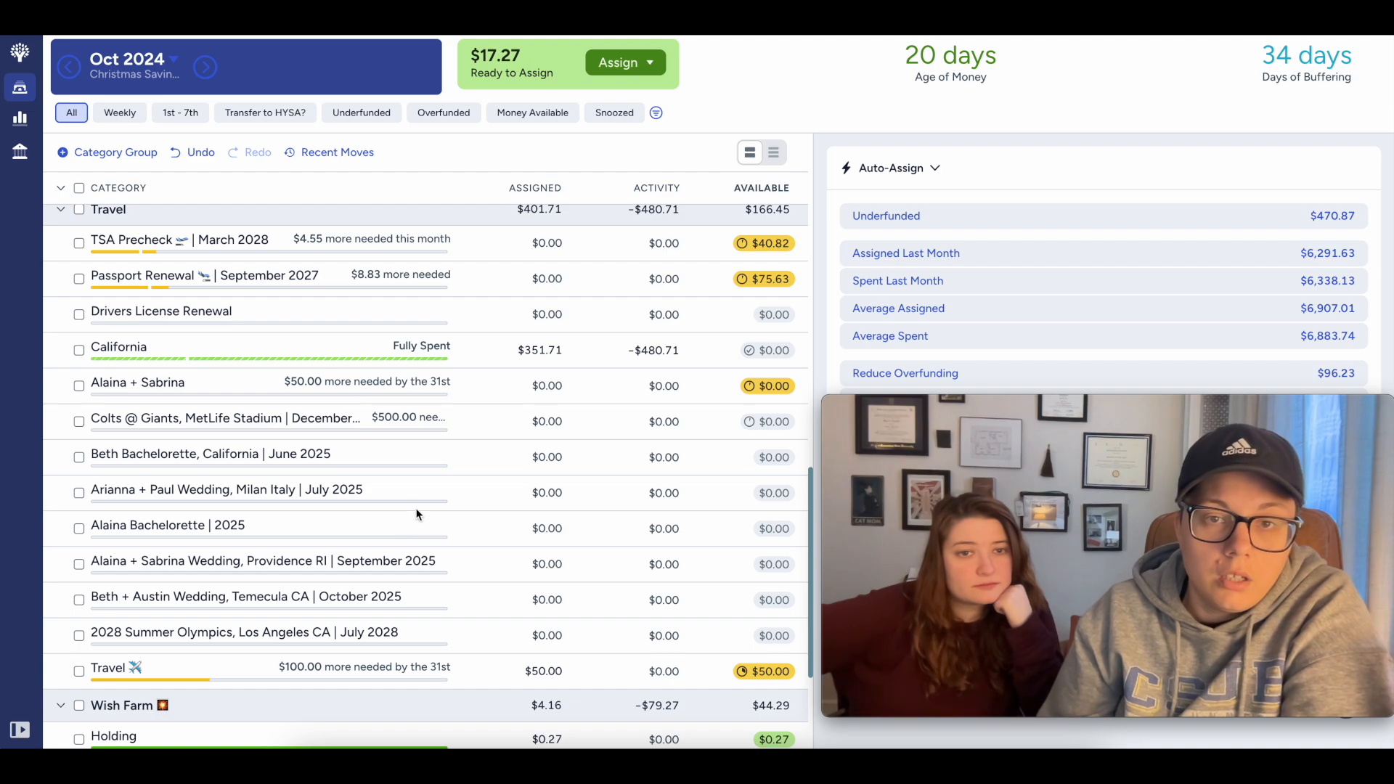
{"action": "left_click", "coordinate": [79, 243]}
{"action": "left_click", "coordinate": [79, 278]}
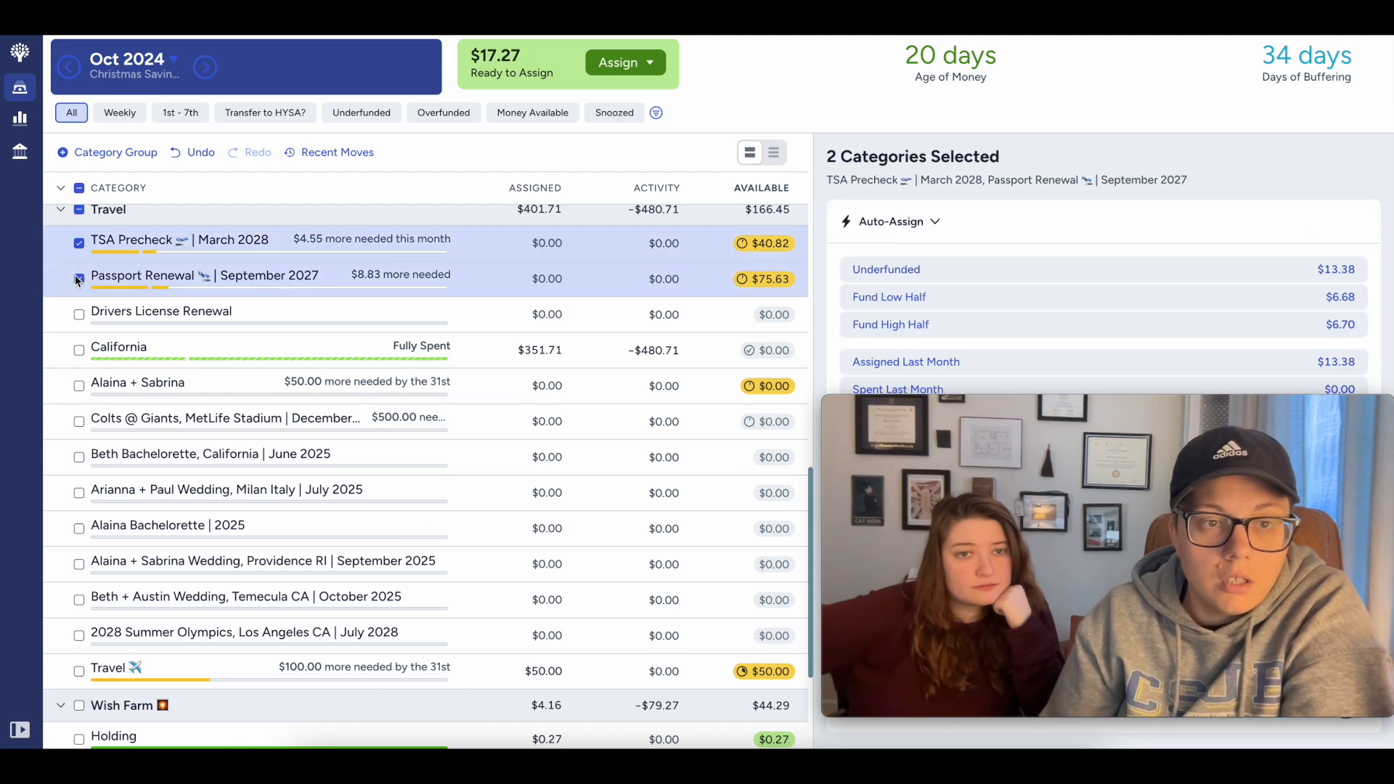
{"action": "left_click", "coordinate": [963, 268]}
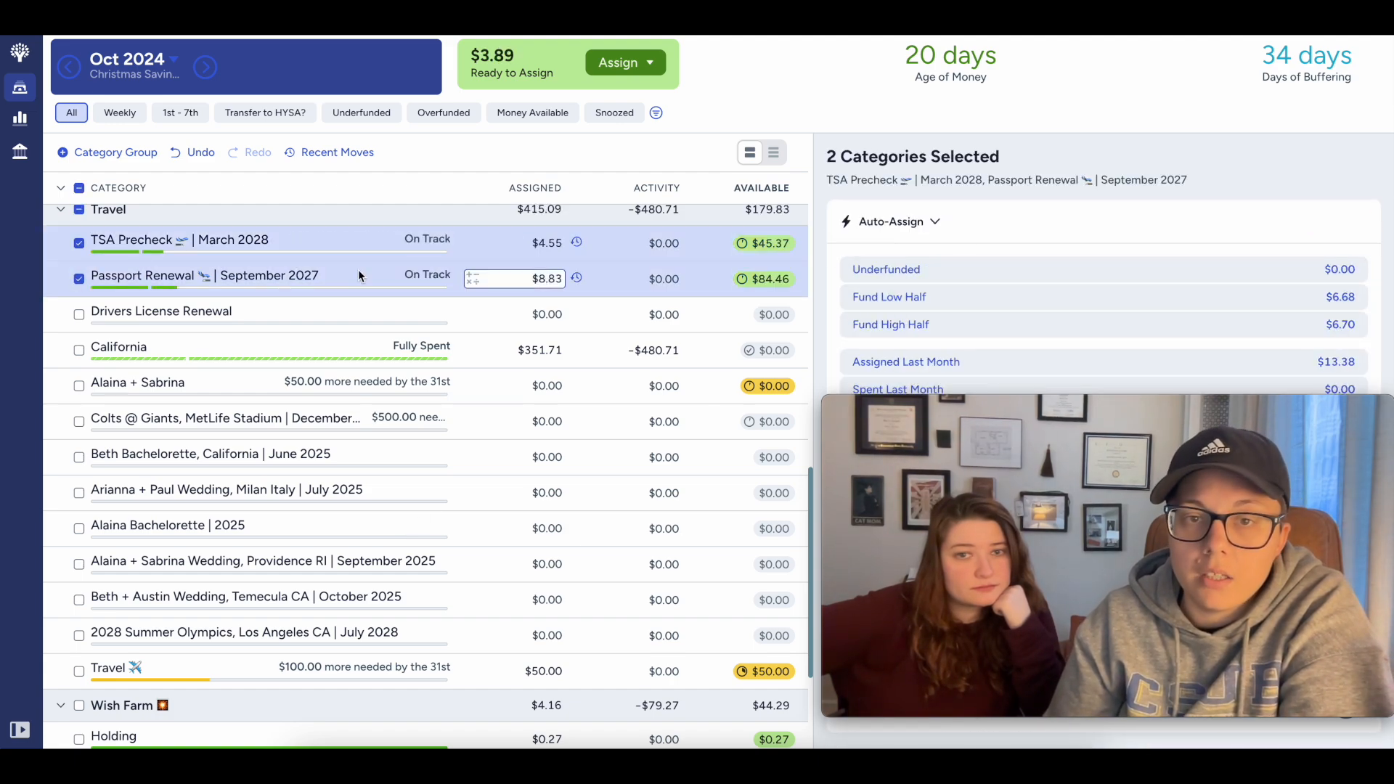
{"action": "left_click", "coordinate": [80, 212]}
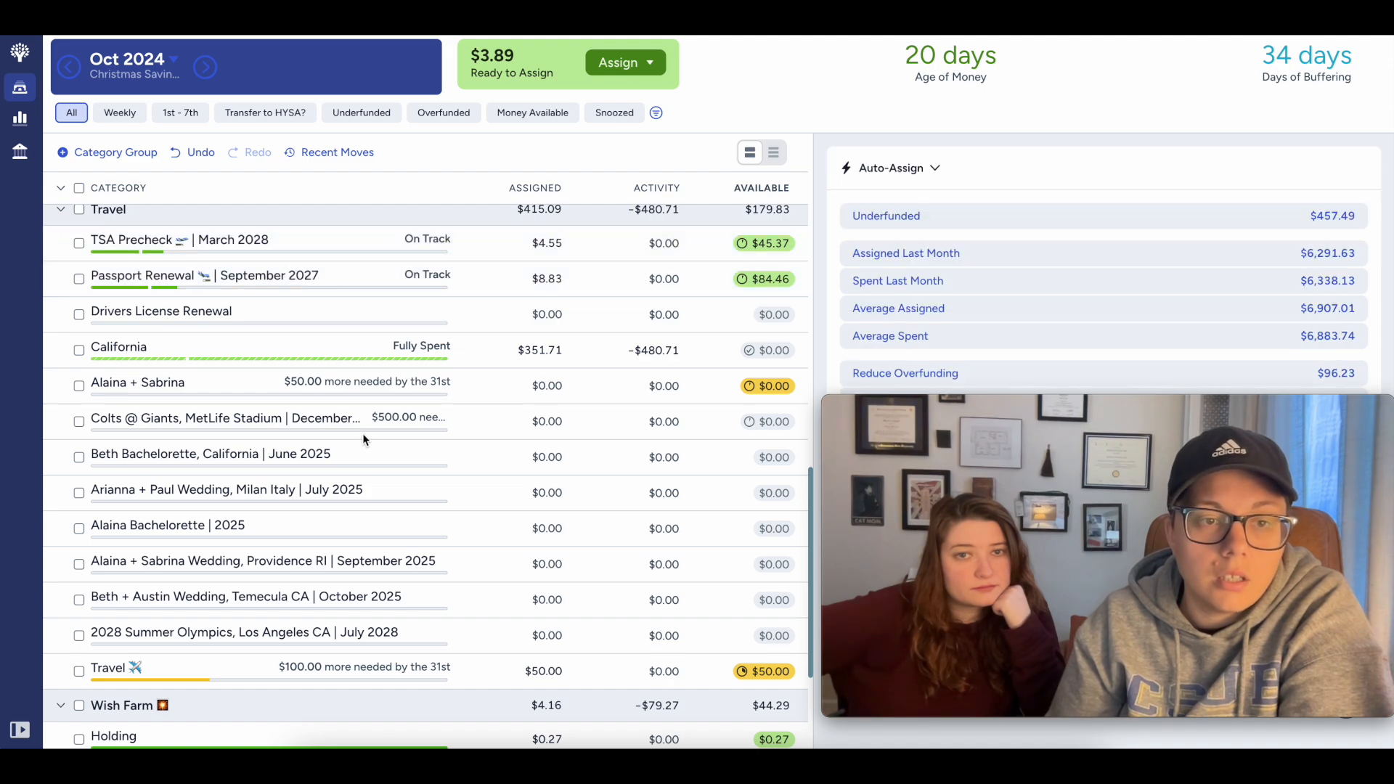
Step: Review the category groups from Wish Farm up to Household for targets that still need money
{"action": "scroll", "coordinate": [370, 433], "scroll_direction": "down", "scroll_amount": 3}
{"action": "left_click", "coordinate": [528, 459]}
{"action": "left_click", "coordinate": [532, 524]}
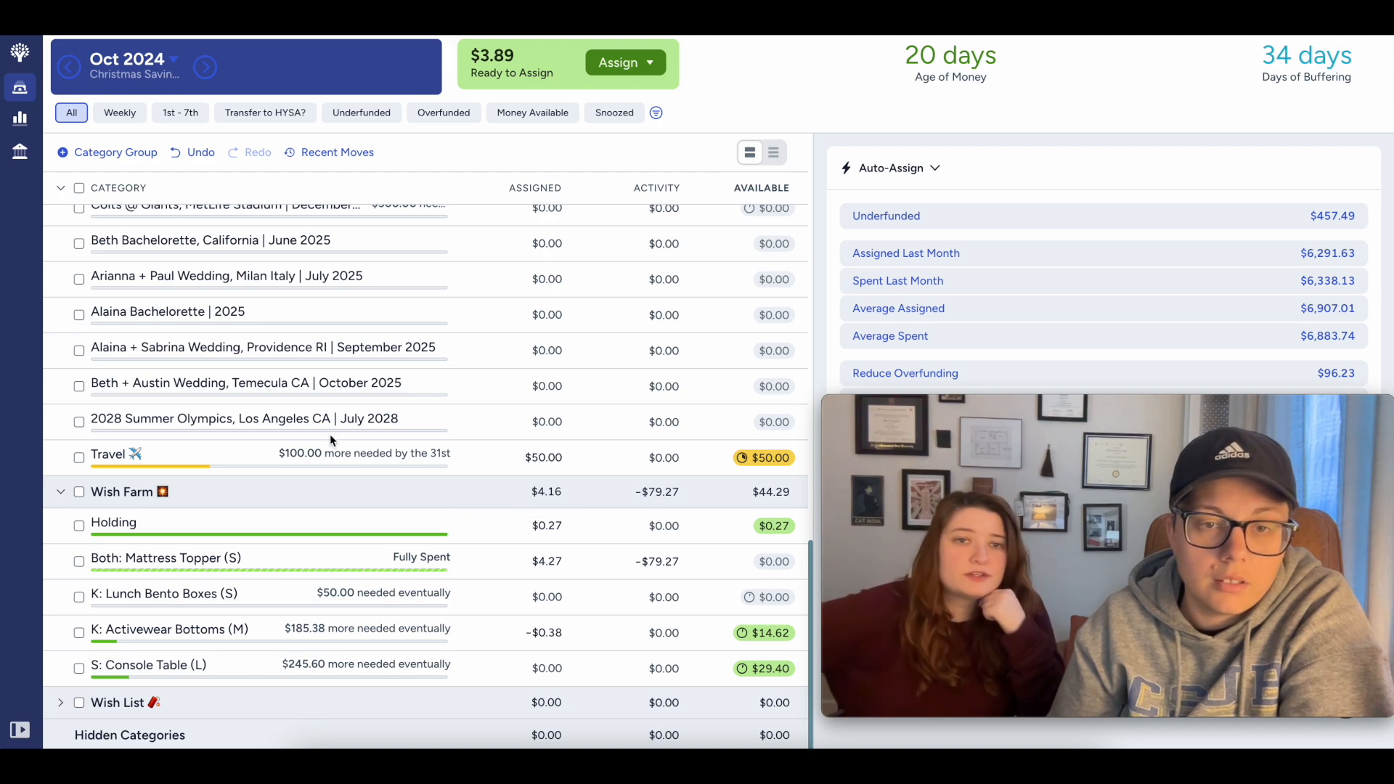
{"action": "scroll", "coordinate": [347, 442], "scroll_direction": "up", "scroll_amount": 6}
{"action": "scroll", "coordinate": [347, 443], "scroll_direction": "down", "scroll_amount": 1}
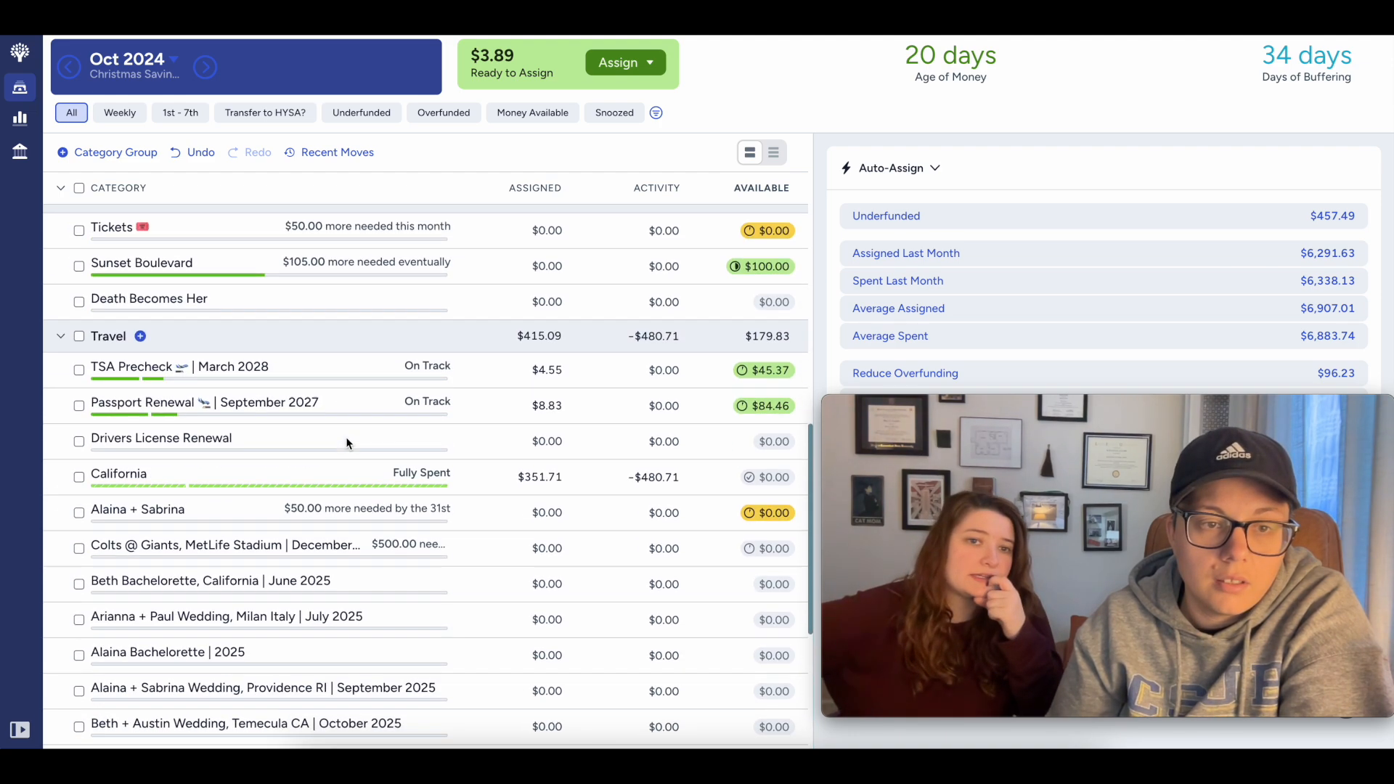
{"action": "scroll", "coordinate": [347, 443], "scroll_direction": "up", "scroll_amount": 5}
{"action": "scroll", "coordinate": [347, 440], "scroll_direction": "up", "scroll_amount": 7}
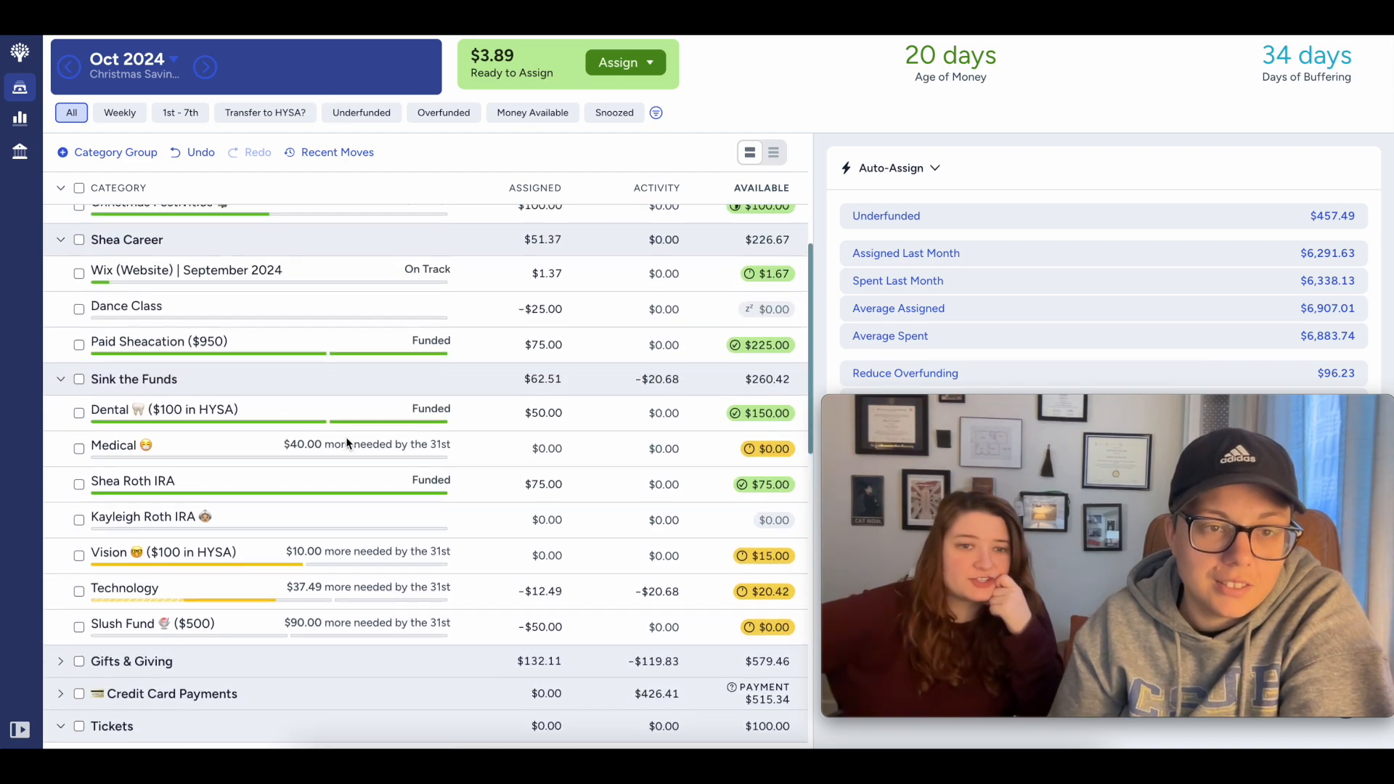
{"action": "scroll", "coordinate": [367, 446], "scroll_direction": "down", "scroll_amount": 6}
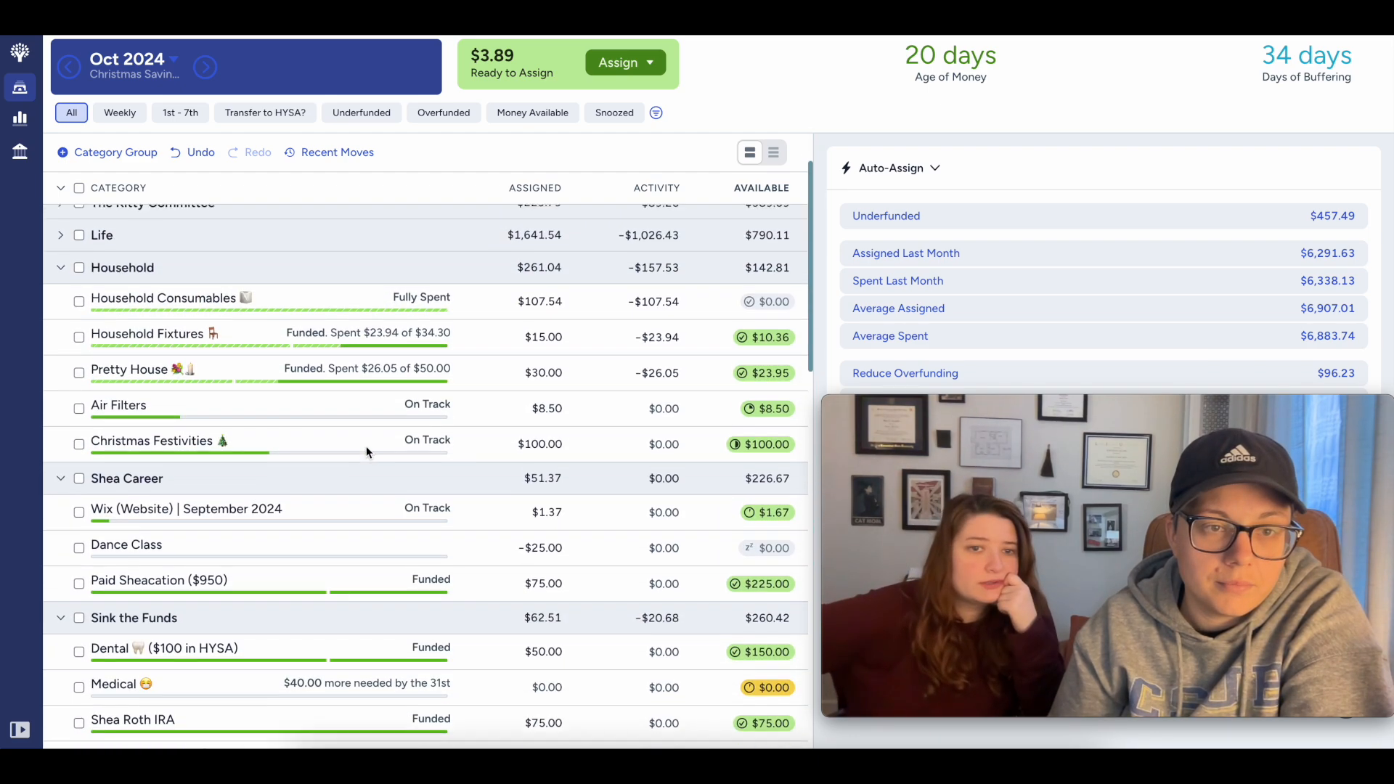
{"action": "scroll", "coordinate": [368, 447], "scroll_direction": "down", "scroll_amount": 1}
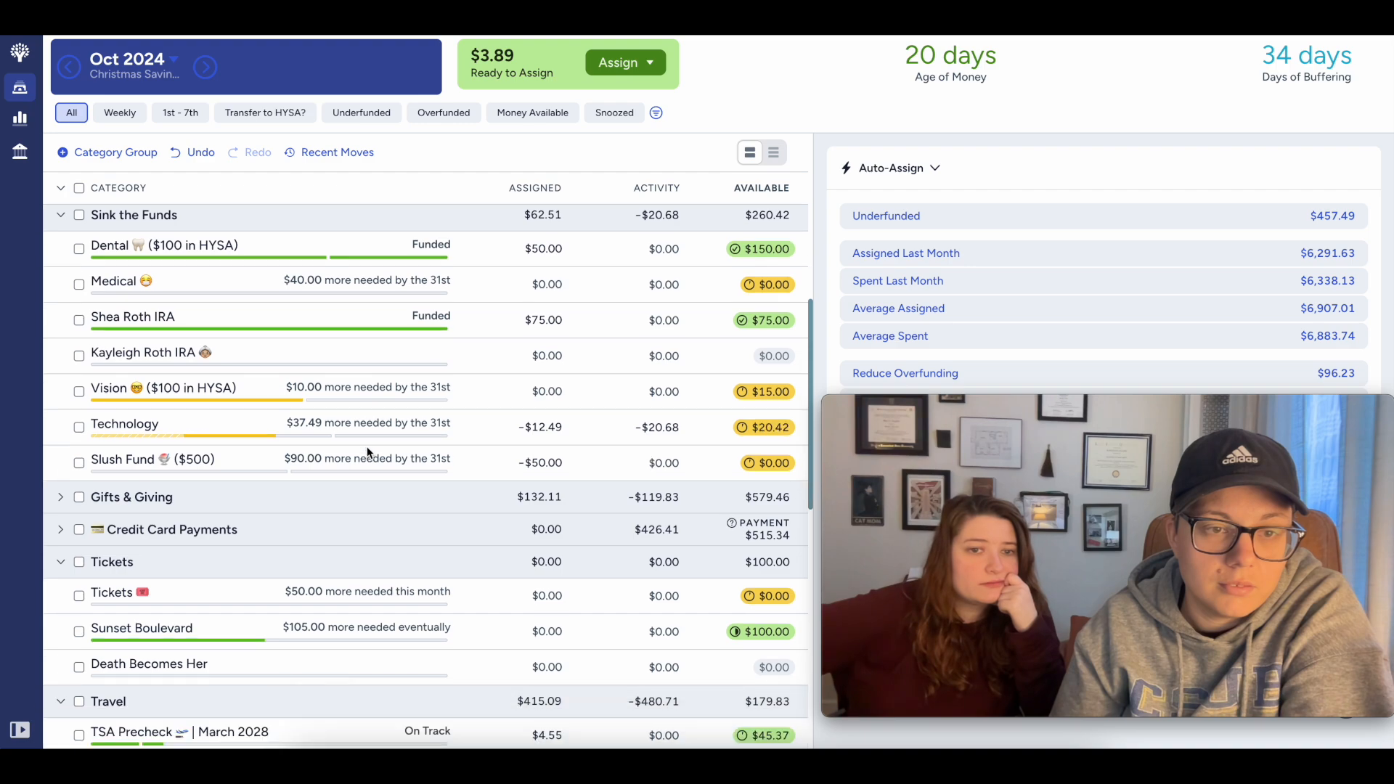
Step: Expand Gifts & Giving and add $4.00 to the Christmas Gifts assignment, bringing it to $104.00
{"action": "left_click", "coordinate": [356, 479]}
{"action": "scroll", "coordinate": [356, 473], "scroll_direction": "down", "scroll_amount": 1}
{"action": "scroll", "coordinate": [356, 474], "scroll_direction": "down", "scroll_amount": 1}
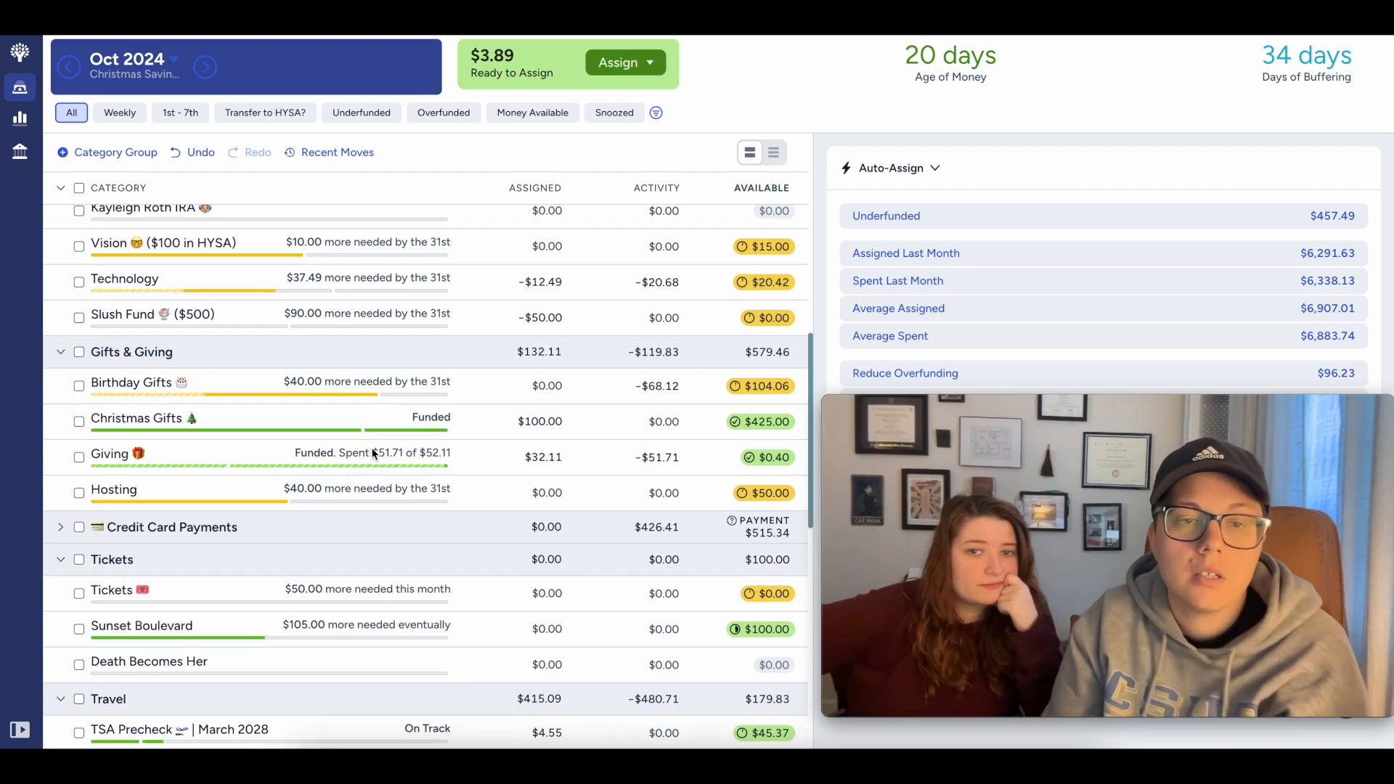
{"action": "left_click", "coordinate": [541, 424]}
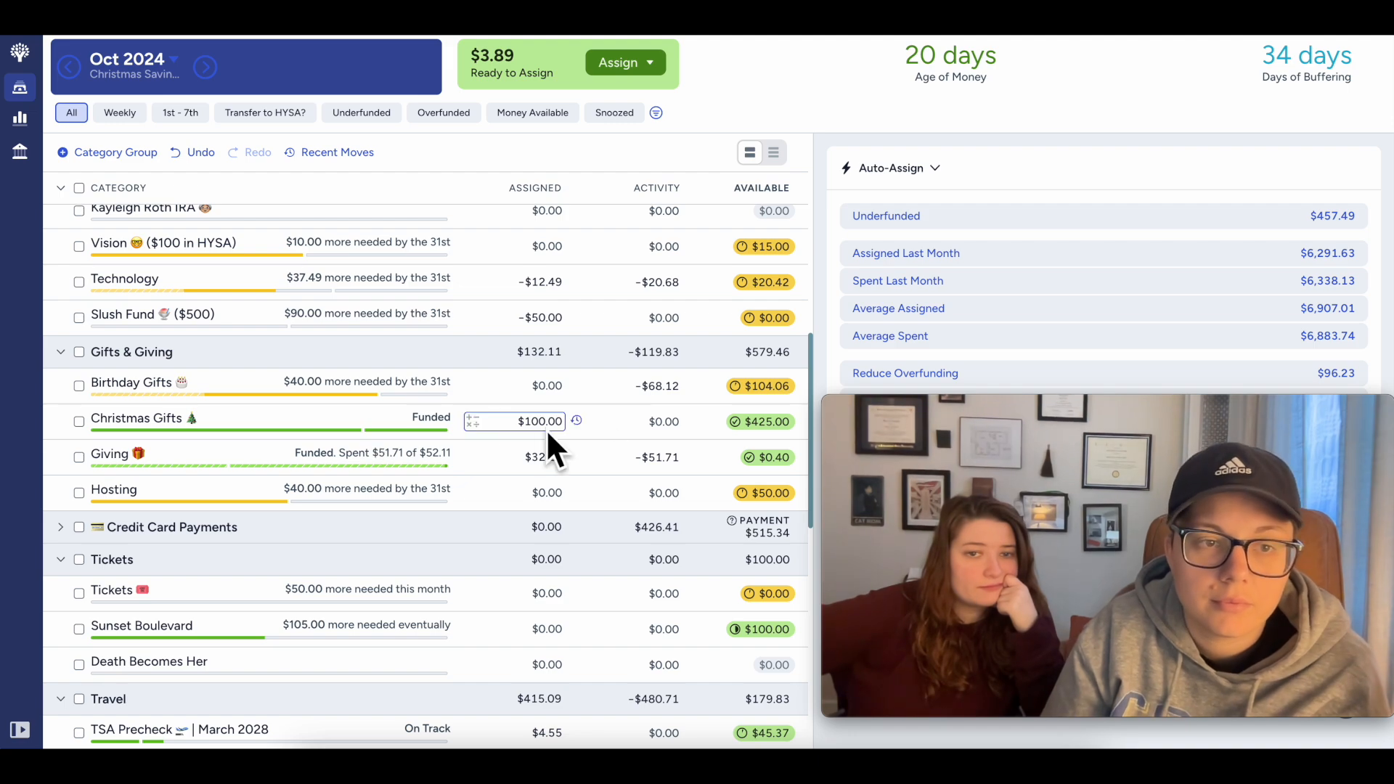
{"action": "left_click", "coordinate": [526, 425]}
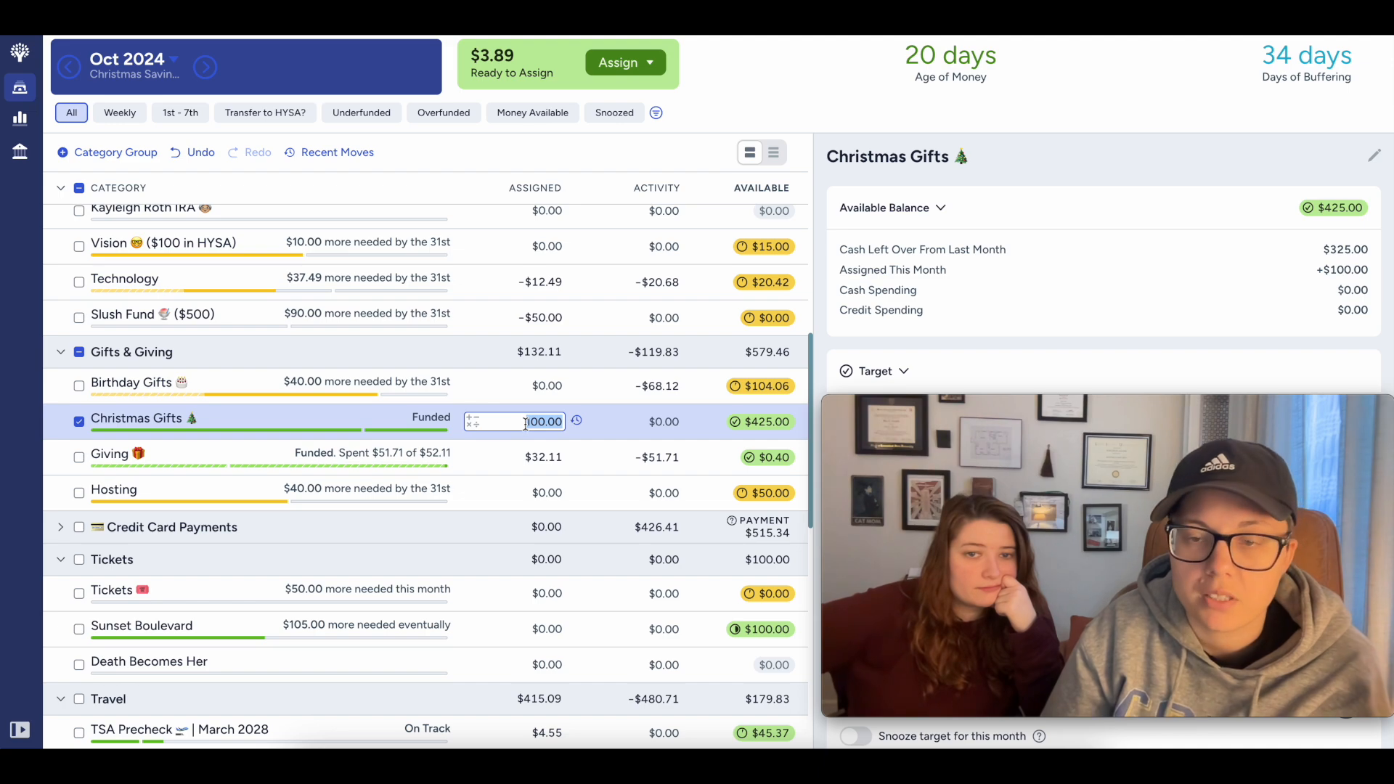
{"action": "type", "text": "+3."}
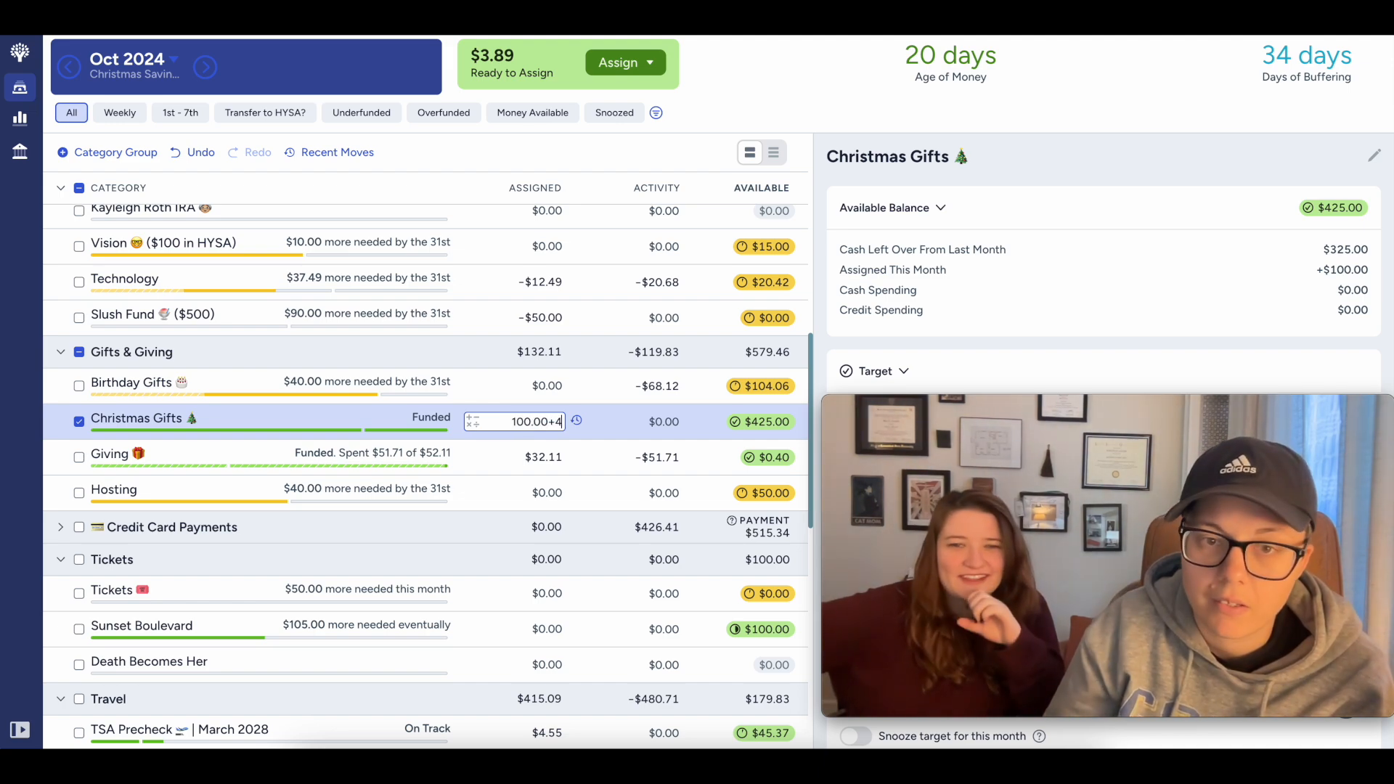
{"action": "scroll", "coordinate": [350, 374], "scroll_direction": "down", "scroll_amount": 2}
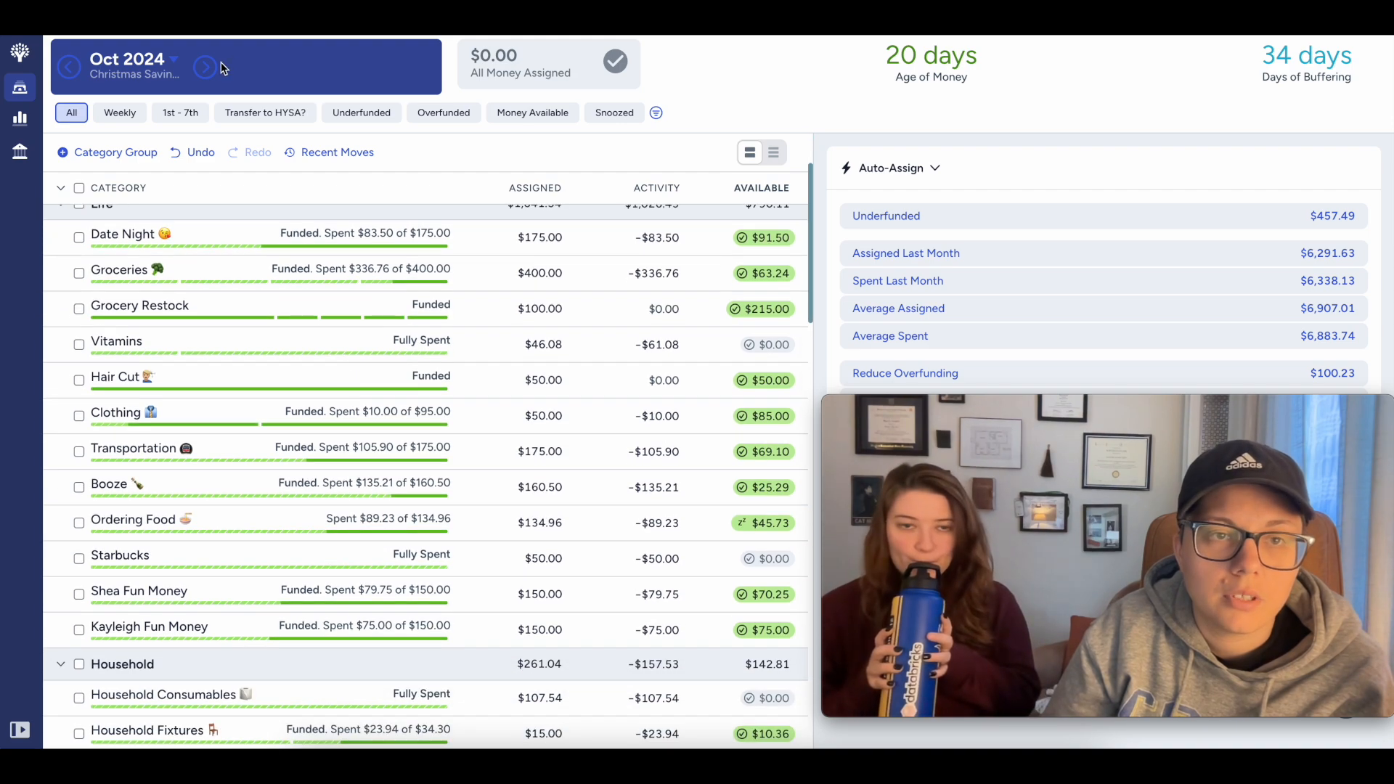
Step: Check November 2024 for over-assignment, and reduce the October Groceries assignment by $0.11 to $399.89
{"action": "left_click", "coordinate": [207, 67]}
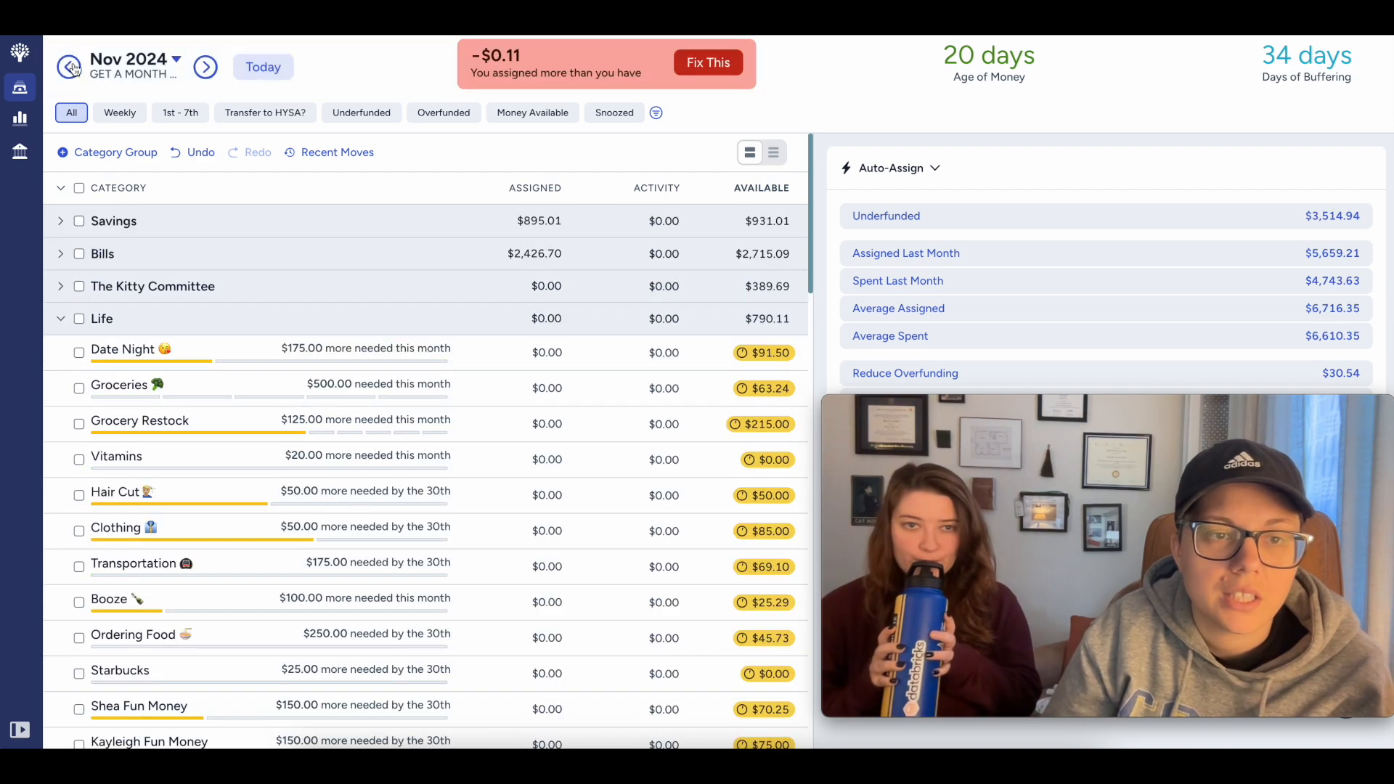
{"action": "left_click", "coordinate": [70, 67]}
{"action": "left_click", "coordinate": [546, 390]}
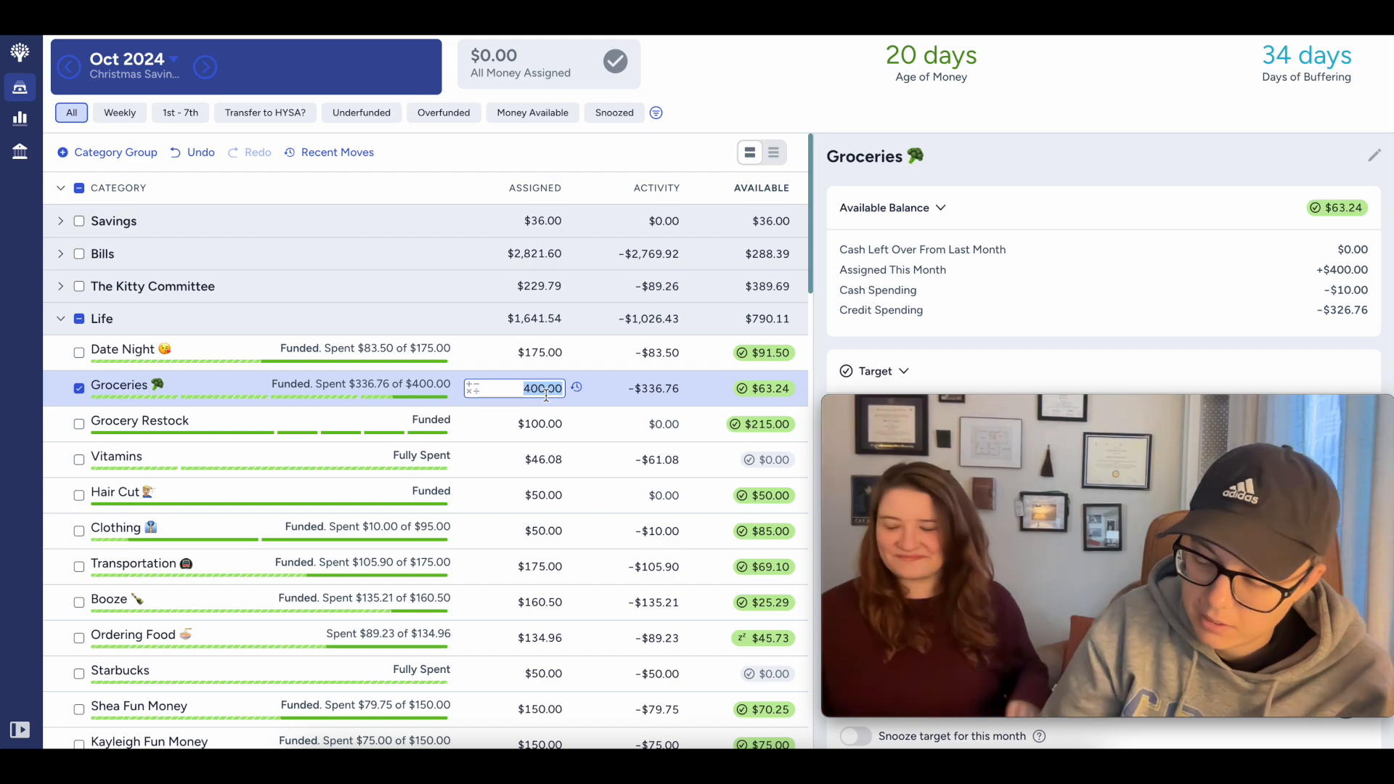
{"action": "key", "text": "Right"}
{"action": "type", "text": "-11"}
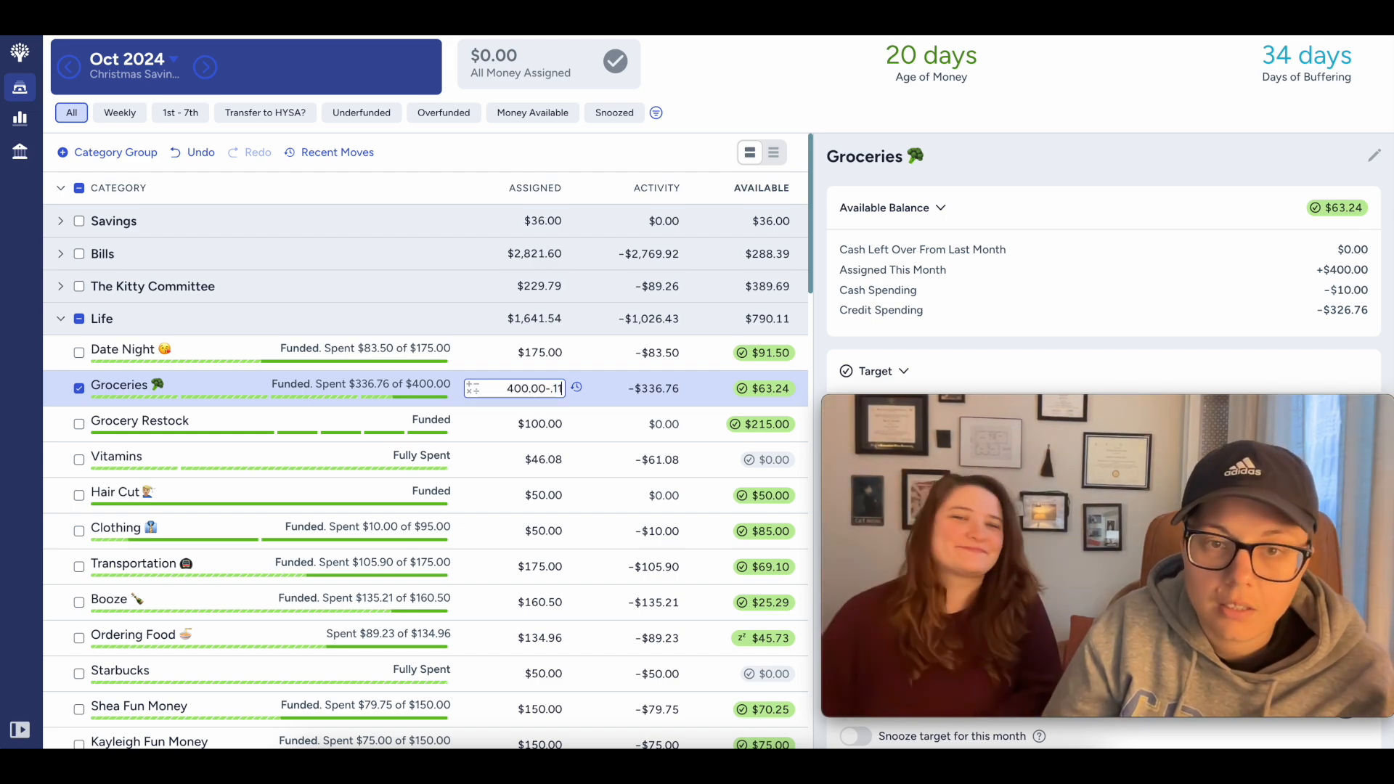
{"action": "key", "text": "Return"}
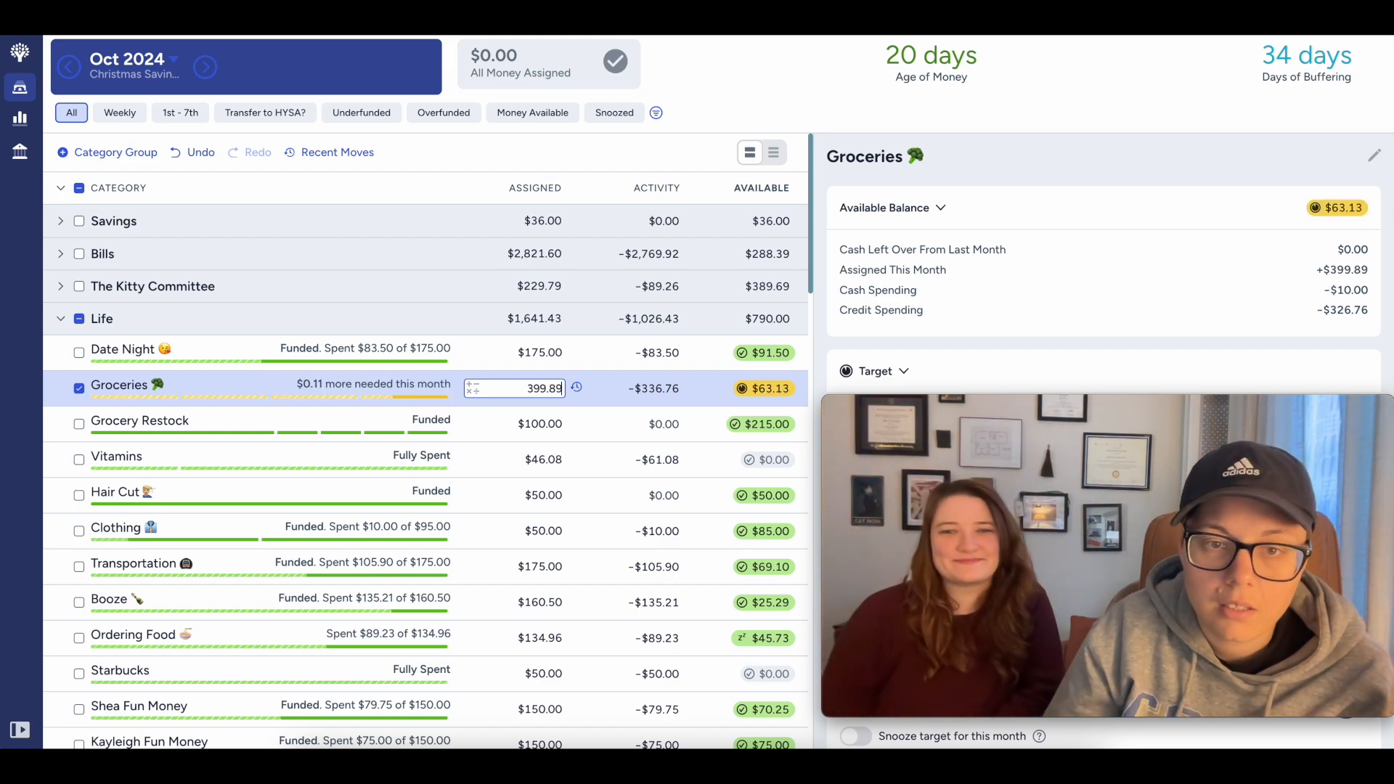
{"action": "left_click", "coordinate": [80, 390]}
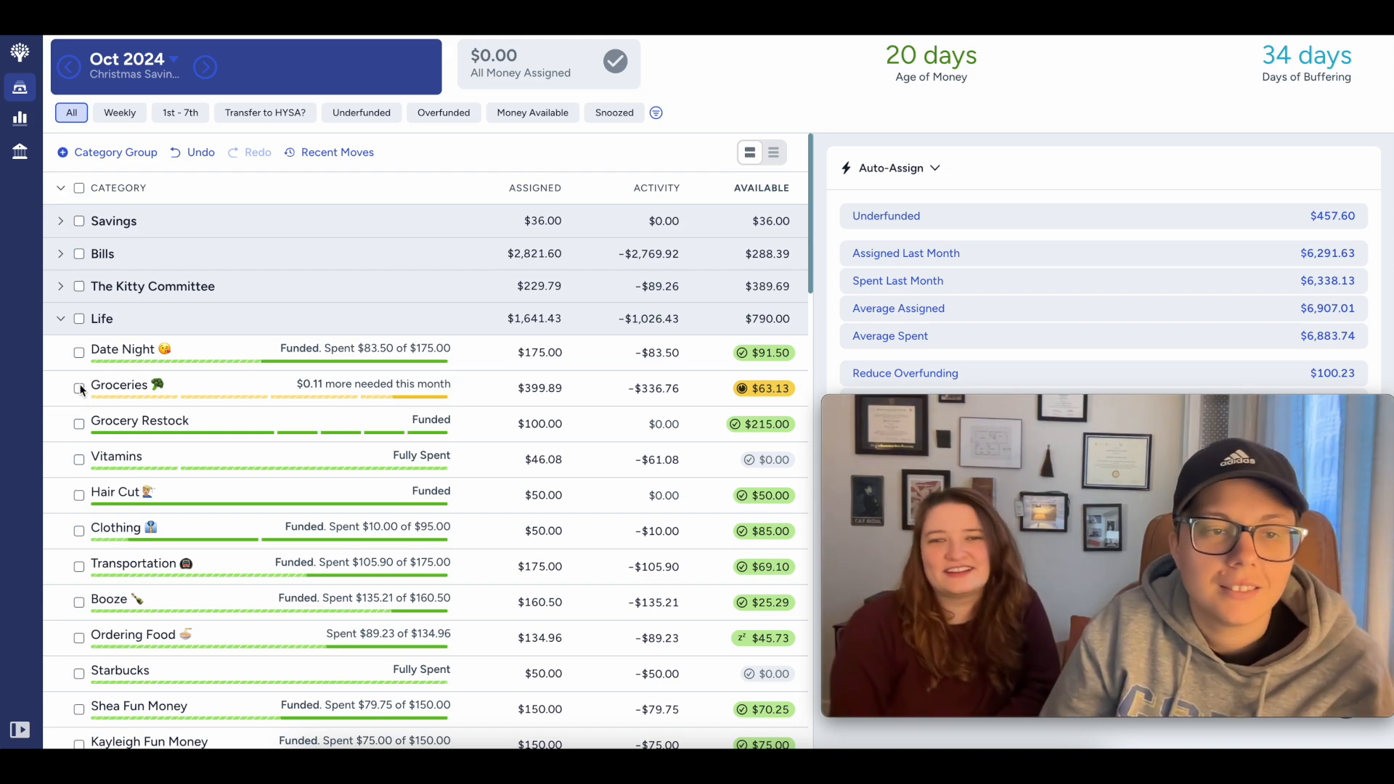
Step: Try assigning the underfunded $0.11 to Groceries, and undo it after checking November 2024
{"action": "left_click", "coordinate": [80, 389]}
{"action": "scroll", "coordinate": [949, 312], "scroll_direction": "down", "scroll_amount": 5}
{"action": "left_click", "coordinate": [934, 343]}
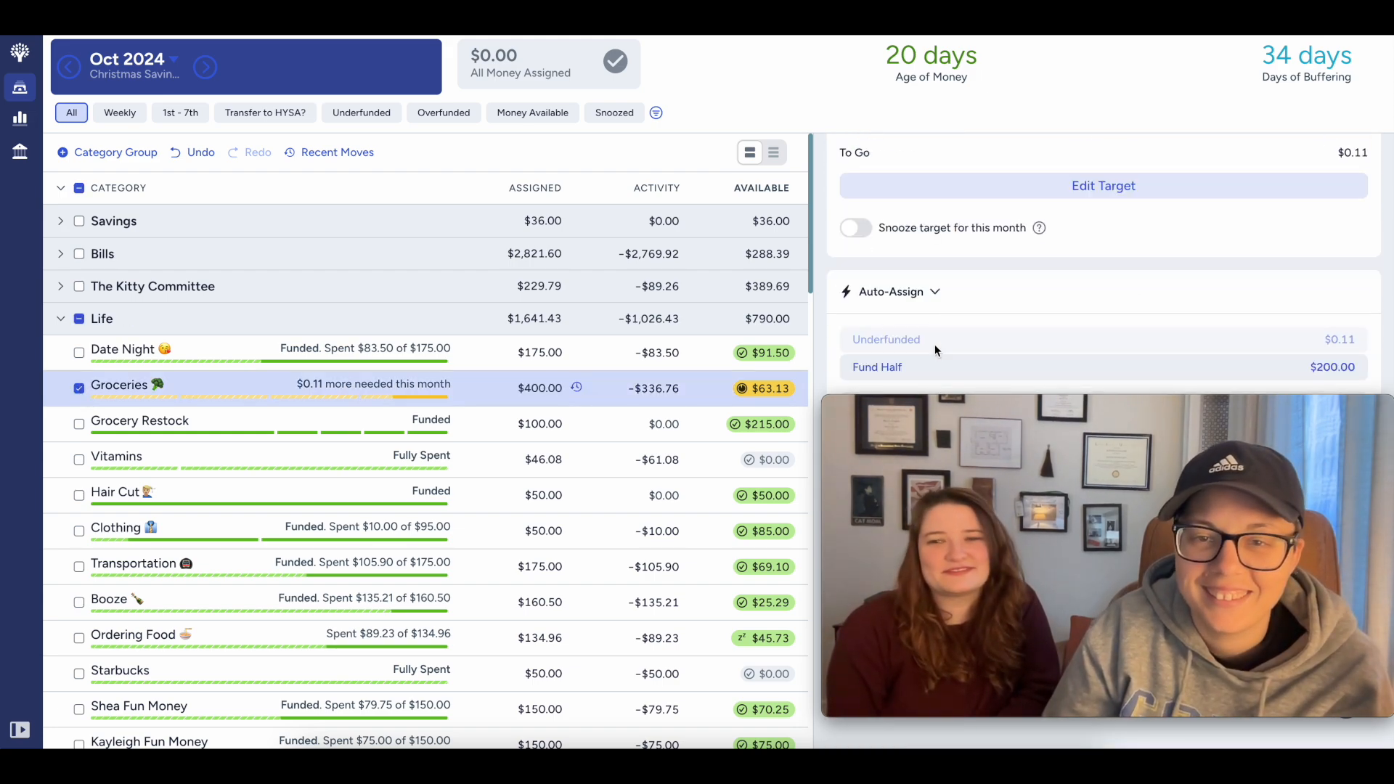
{"action": "left_click", "coordinate": [78, 387]}
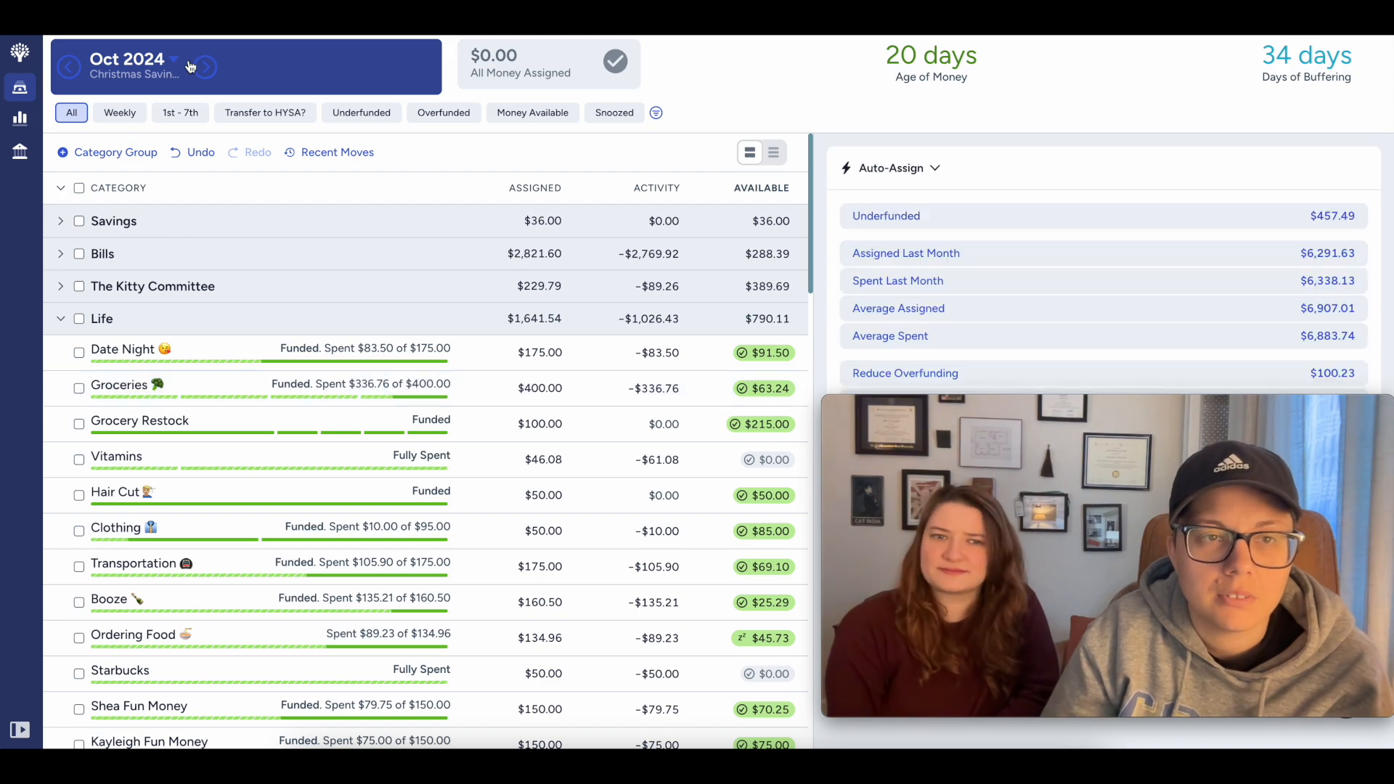
{"action": "left_click", "coordinate": [194, 67]}
{"action": "left_click", "coordinate": [67, 69]}
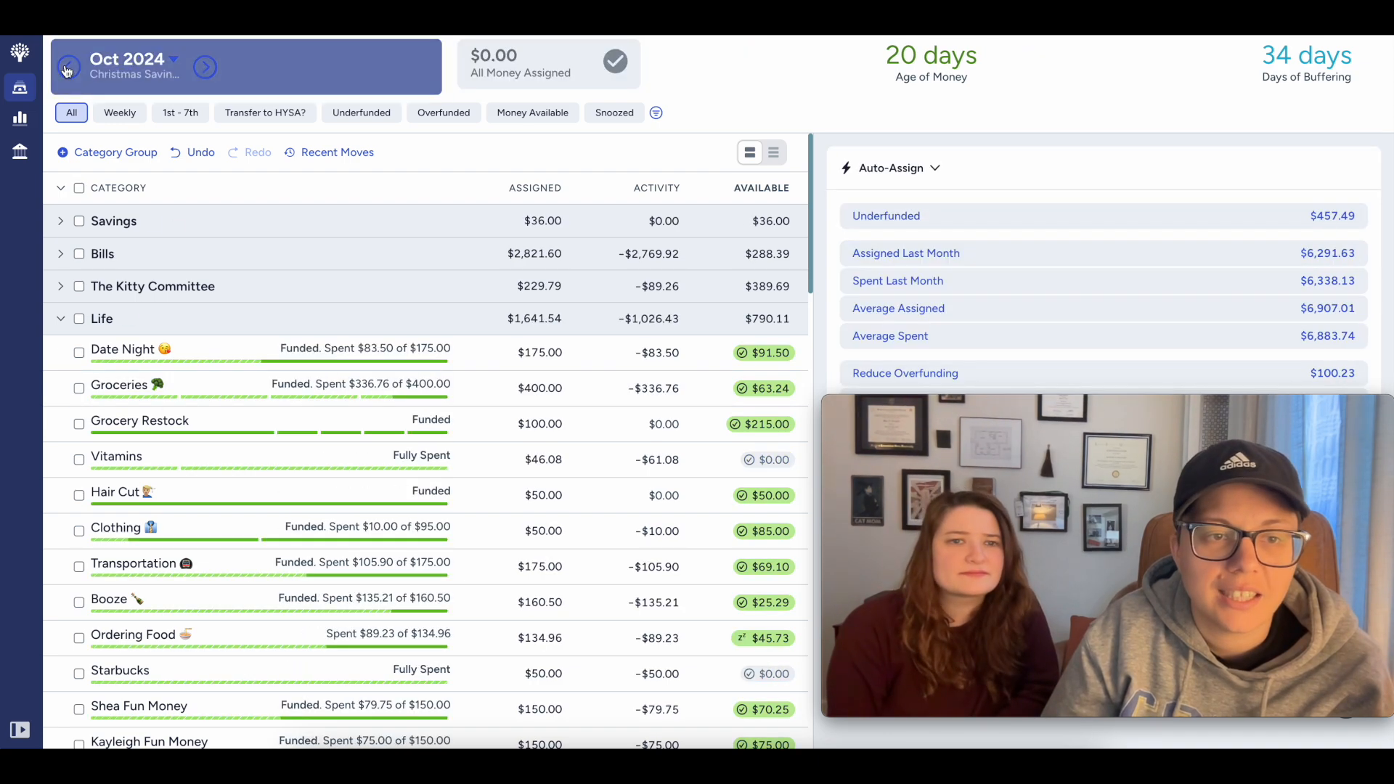
{"action": "left_click", "coordinate": [199, 152]}
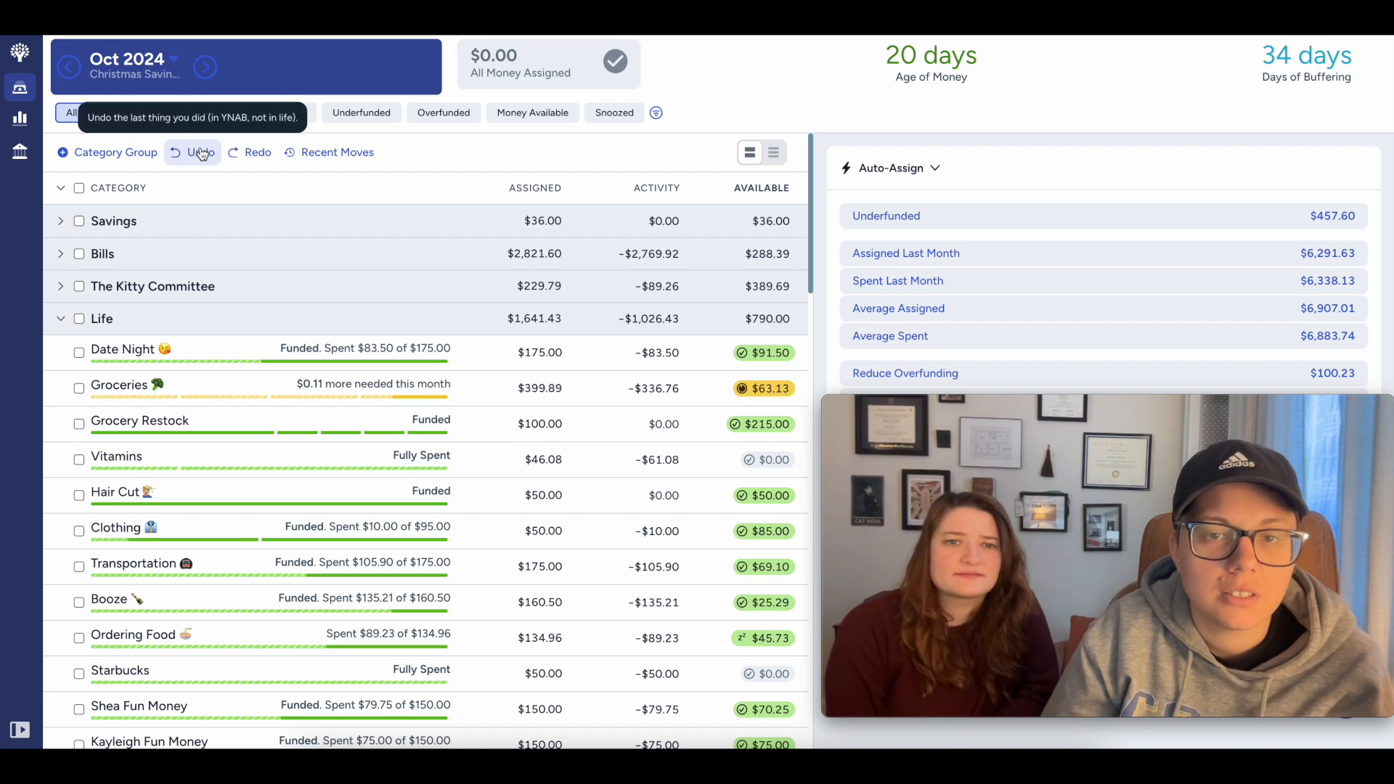
Step: Snooze the Groceries target for October 2024 and deselect the category
{"action": "left_click", "coordinate": [79, 388]}
{"action": "scroll", "coordinate": [1049, 320], "scroll_direction": "down", "scroll_amount": 5}
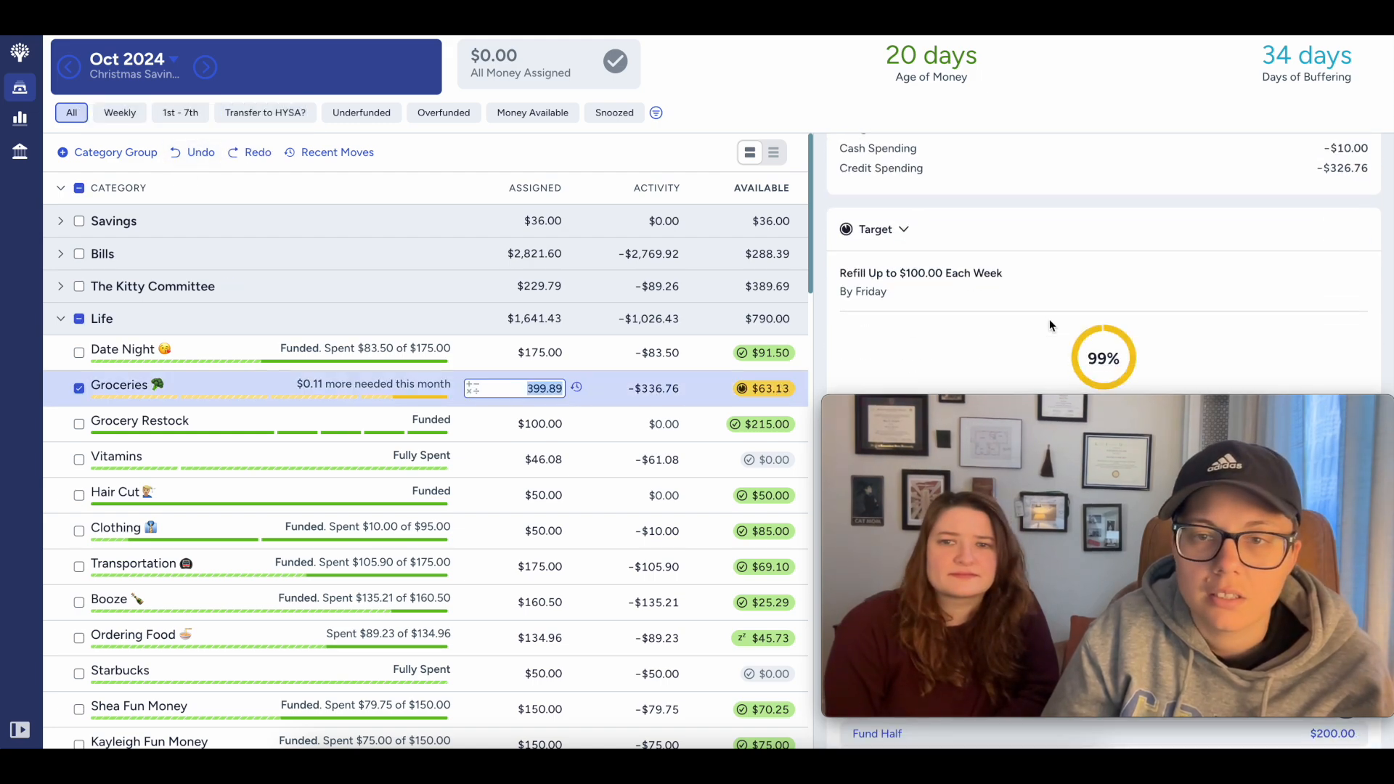
{"action": "left_click", "coordinate": [873, 254]}
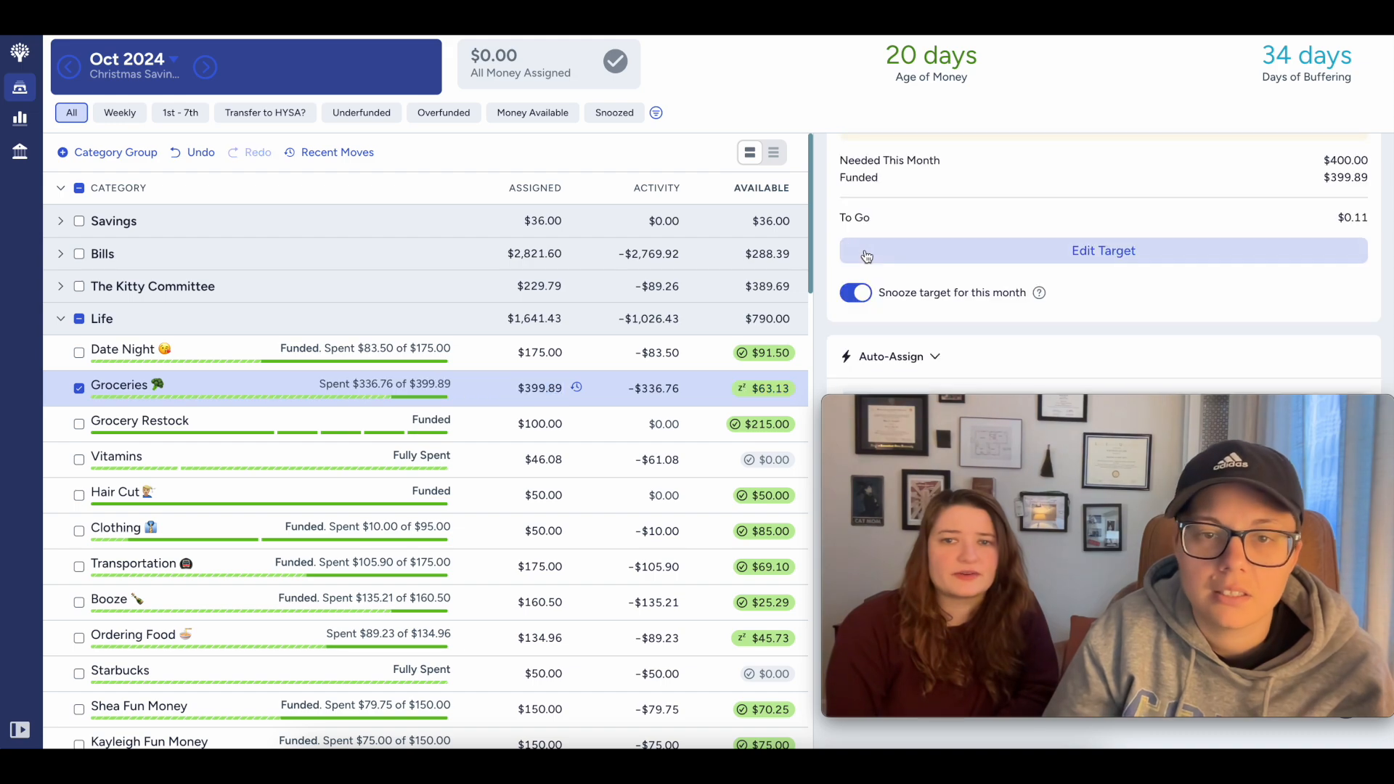
{"action": "left_click", "coordinate": [79, 388]}
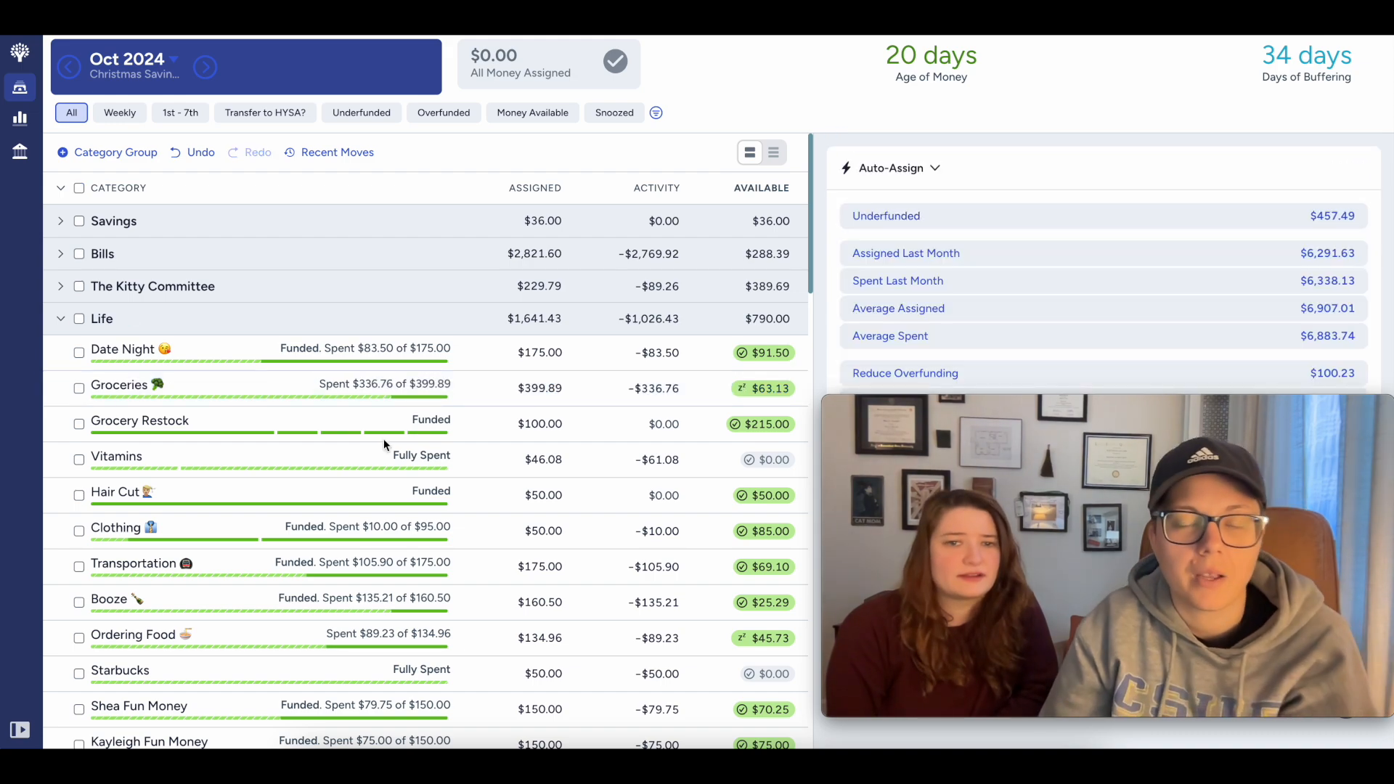
Step: Check the amount left to assign in November 2024 and return to the October 2024 budget
{"action": "scroll", "coordinate": [296, 344], "scroll_direction": "down", "scroll_amount": 1}
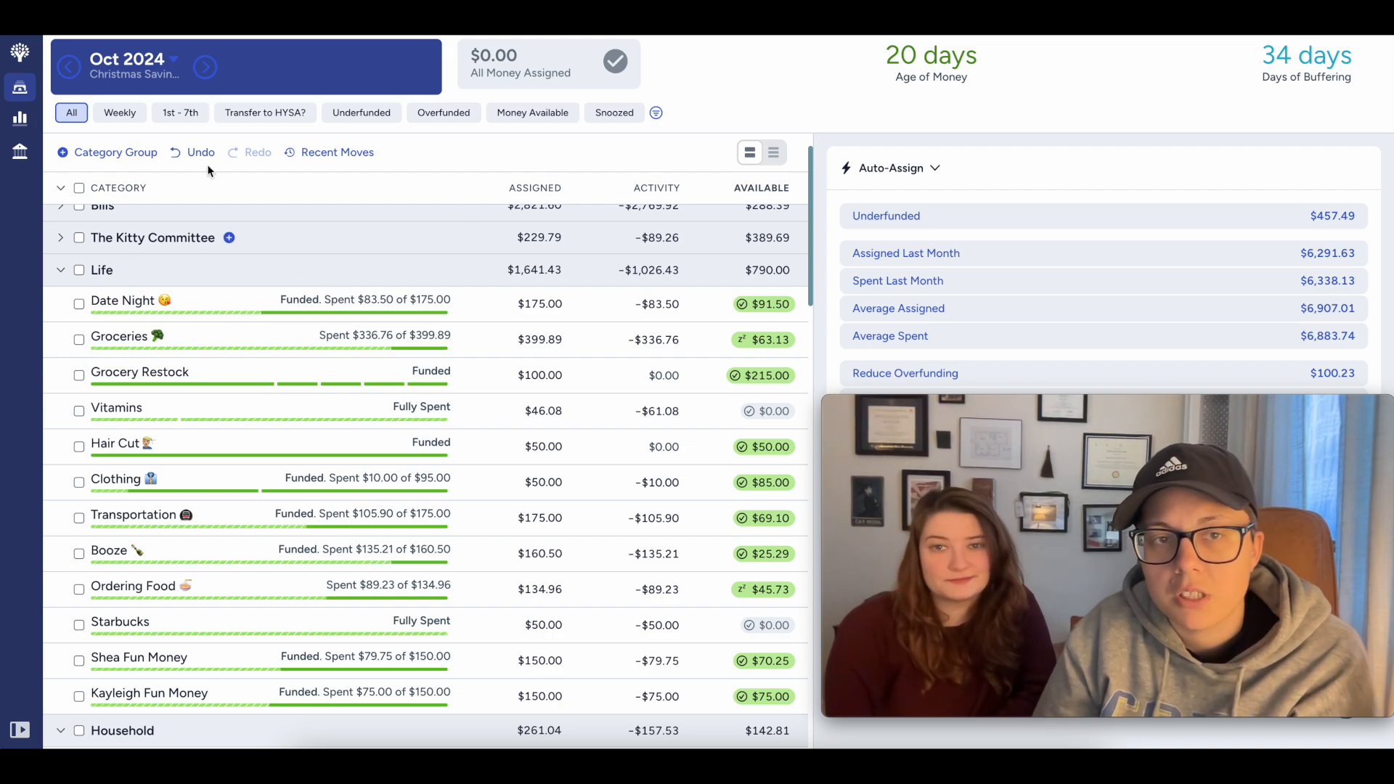
{"action": "left_click", "coordinate": [205, 66]}
{"action": "scroll", "coordinate": [255, 435], "scroll_direction": "up", "scroll_amount": 1}
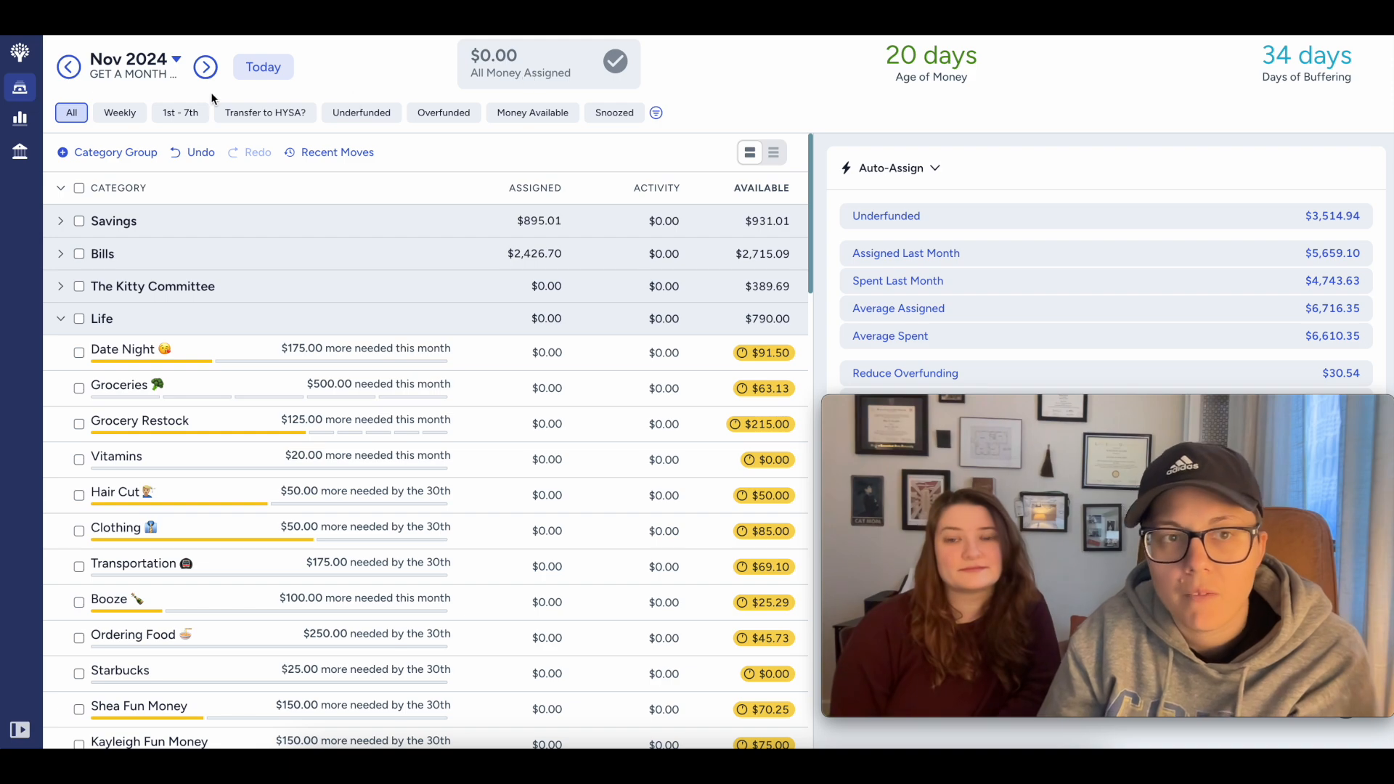
{"action": "left_click", "coordinate": [243, 72]}
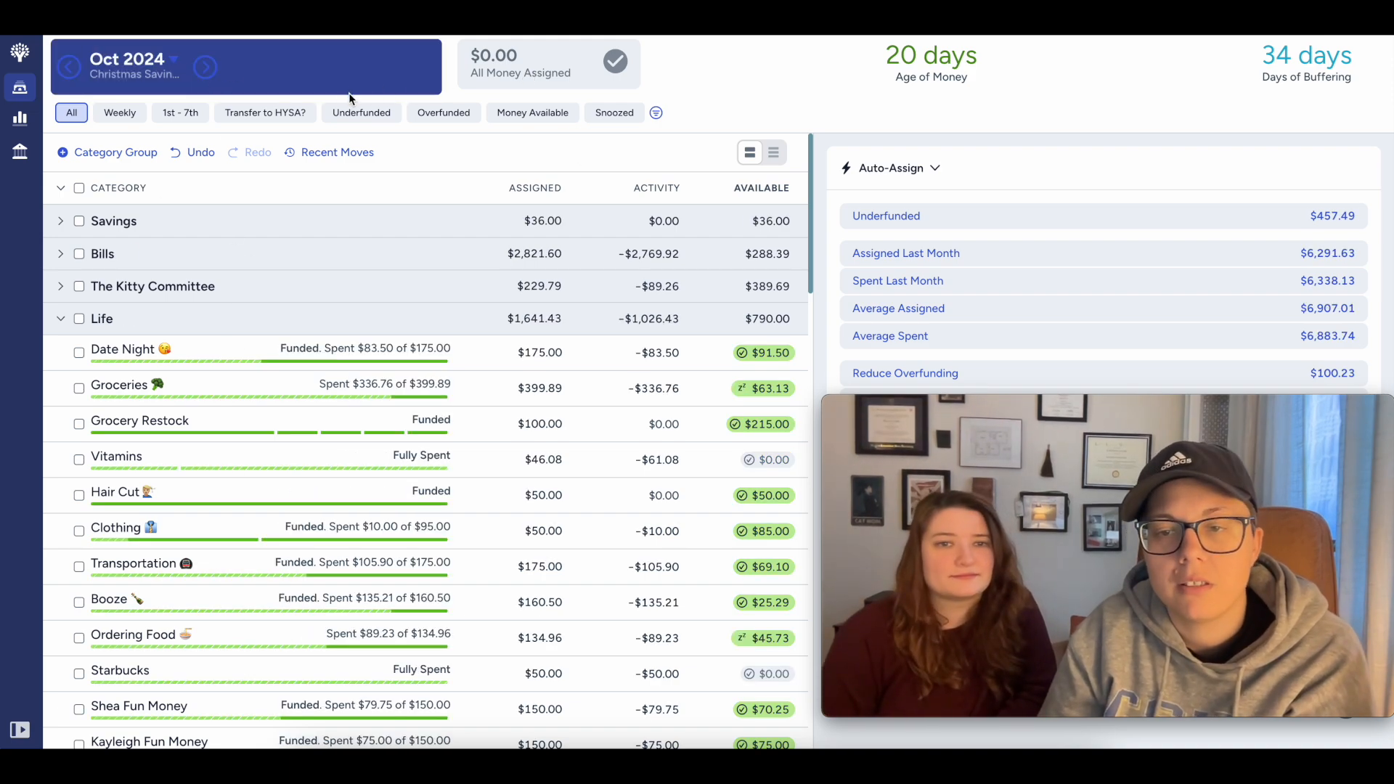
{"action": "left_click", "coordinate": [483, 351]}
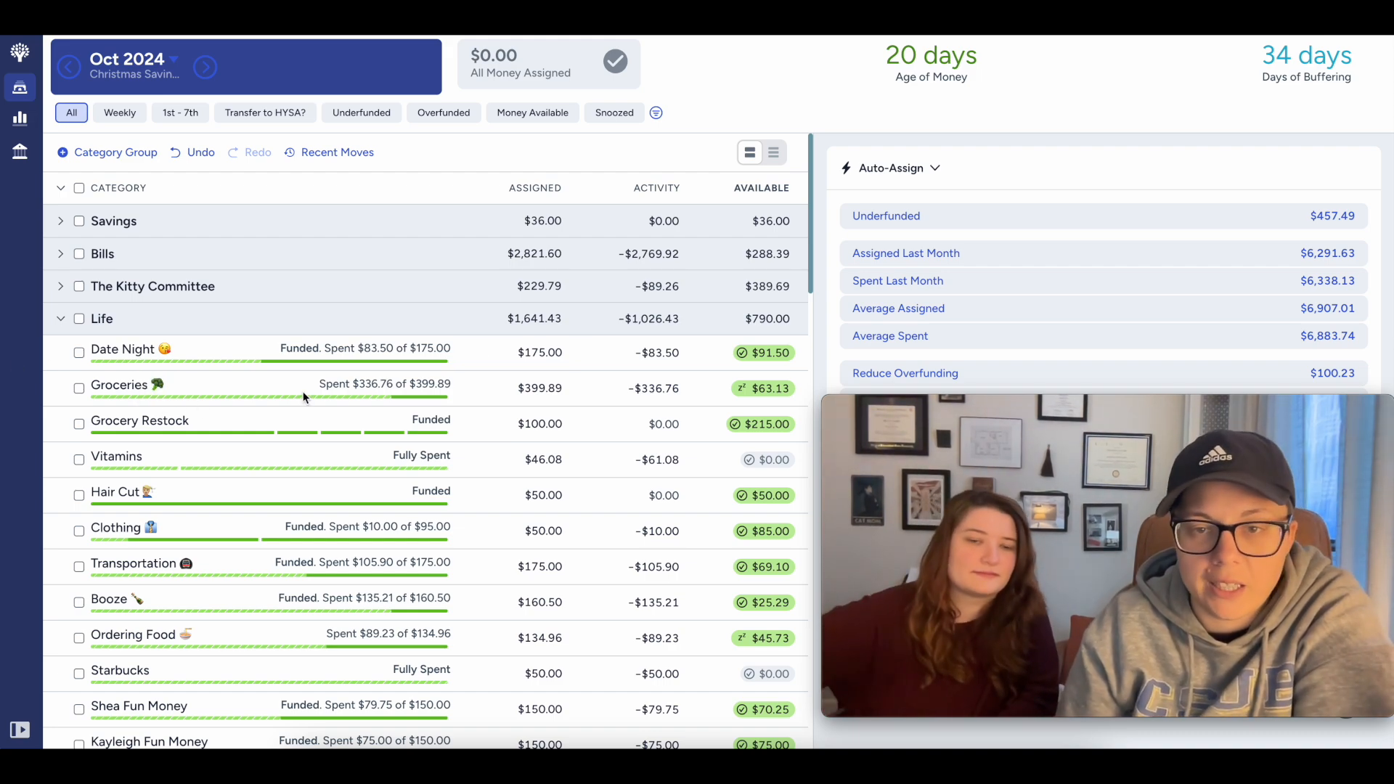
Step: Expand all category groups, and collapse Savings, Bills, The Kitty Committee and Life one by one while reviewing them
{"action": "left_click", "coordinate": [60, 190]}
{"action": "left_click", "coordinate": [61, 190]}
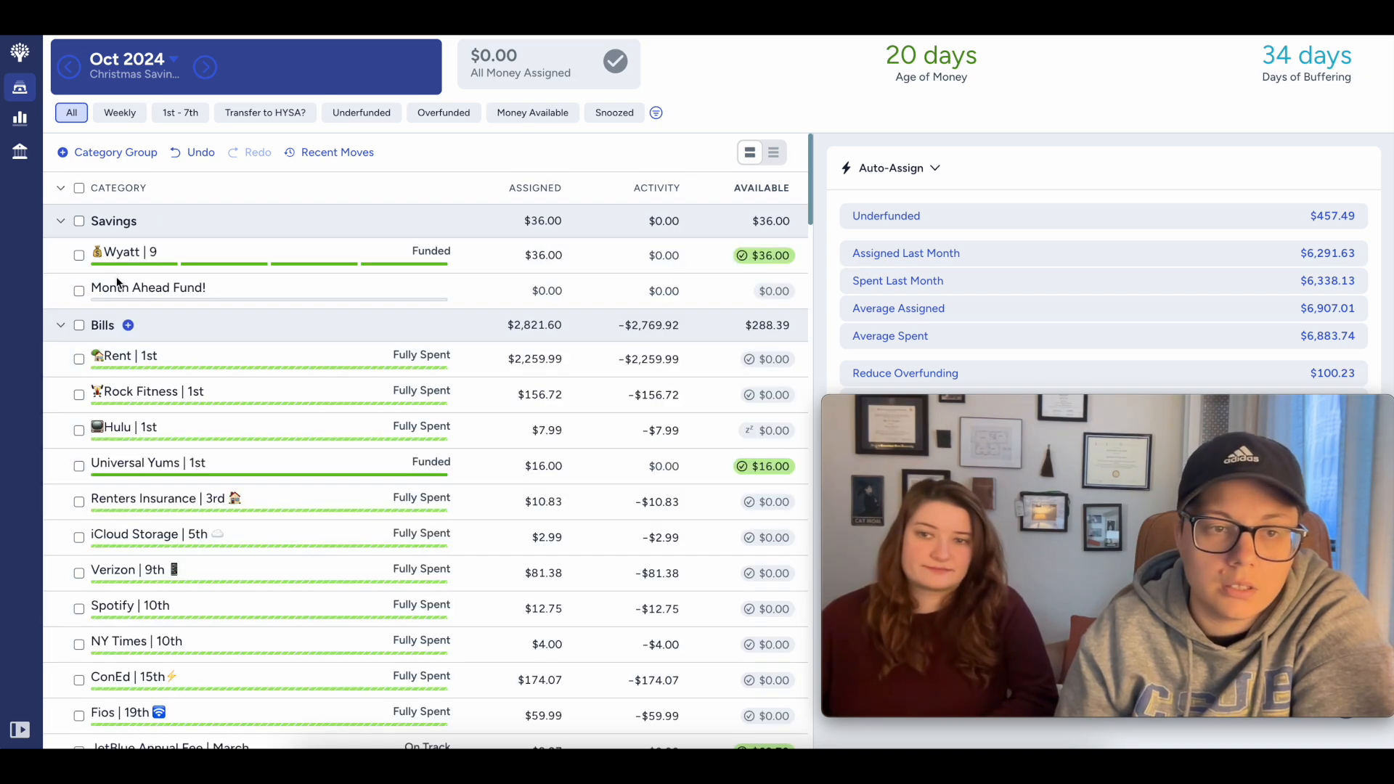
{"action": "left_click", "coordinate": [61, 221]}
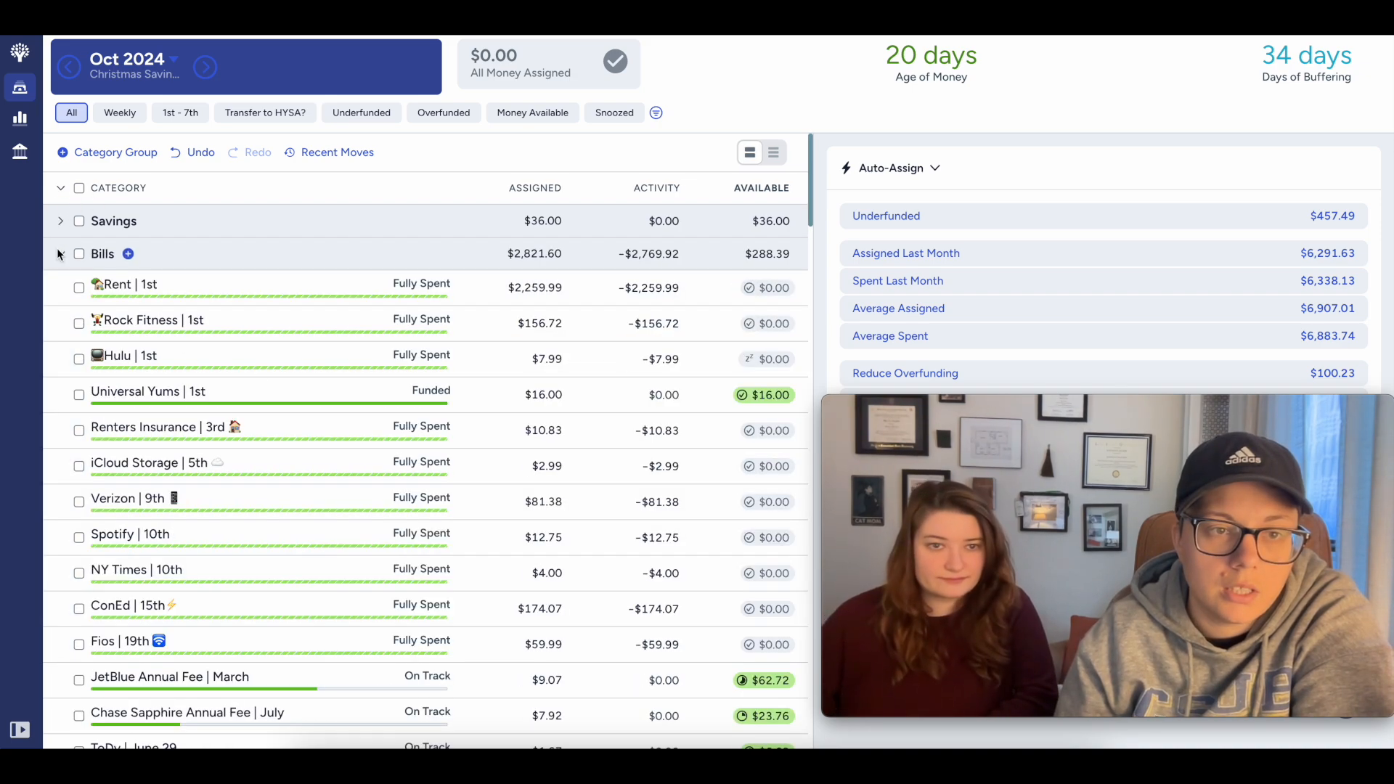
{"action": "left_click", "coordinate": [59, 253]}
{"action": "scroll", "coordinate": [61, 269], "scroll_direction": "down", "scroll_amount": 1}
{"action": "left_click", "coordinate": [62, 277]}
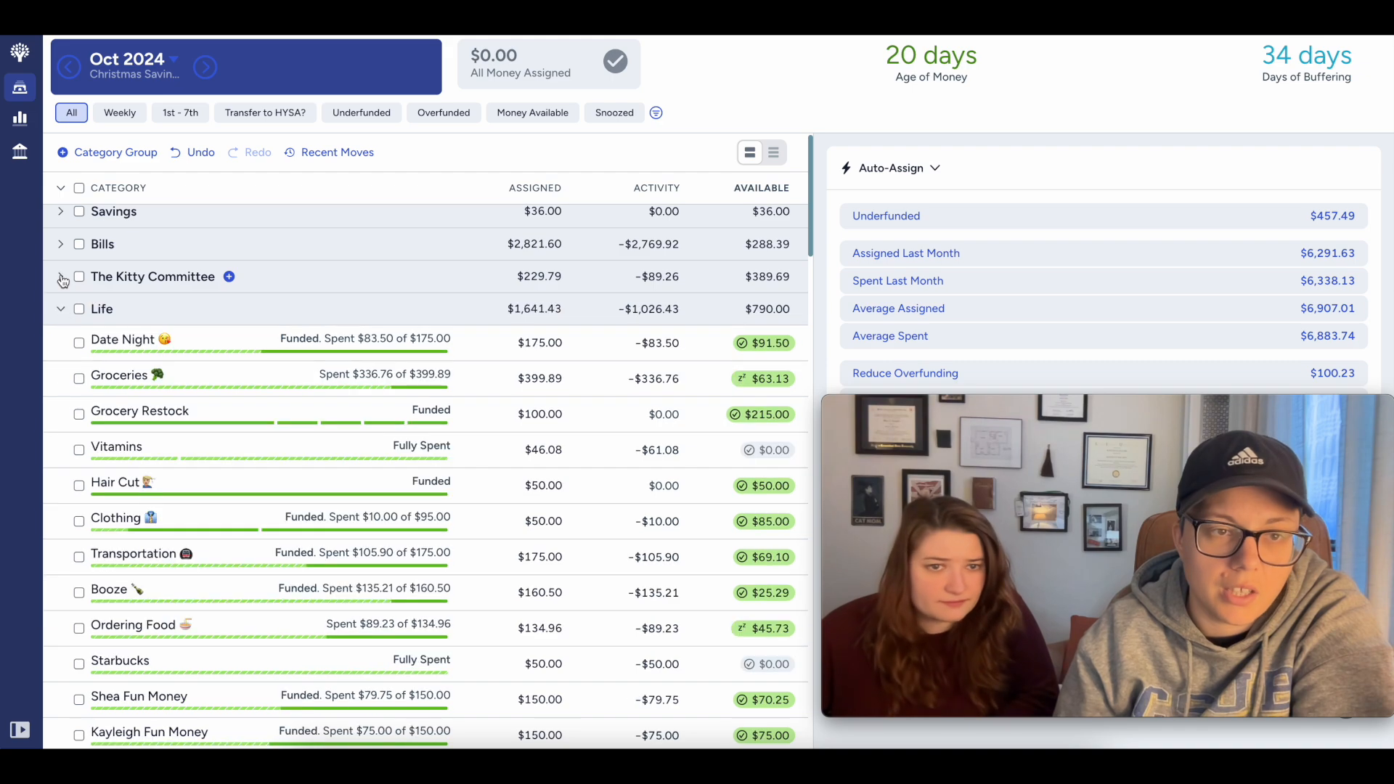
{"action": "scroll", "coordinate": [61, 300], "scroll_direction": "down", "scroll_amount": 3}
{"action": "scroll", "coordinate": [80, 319], "scroll_direction": "up", "scroll_amount": 4}
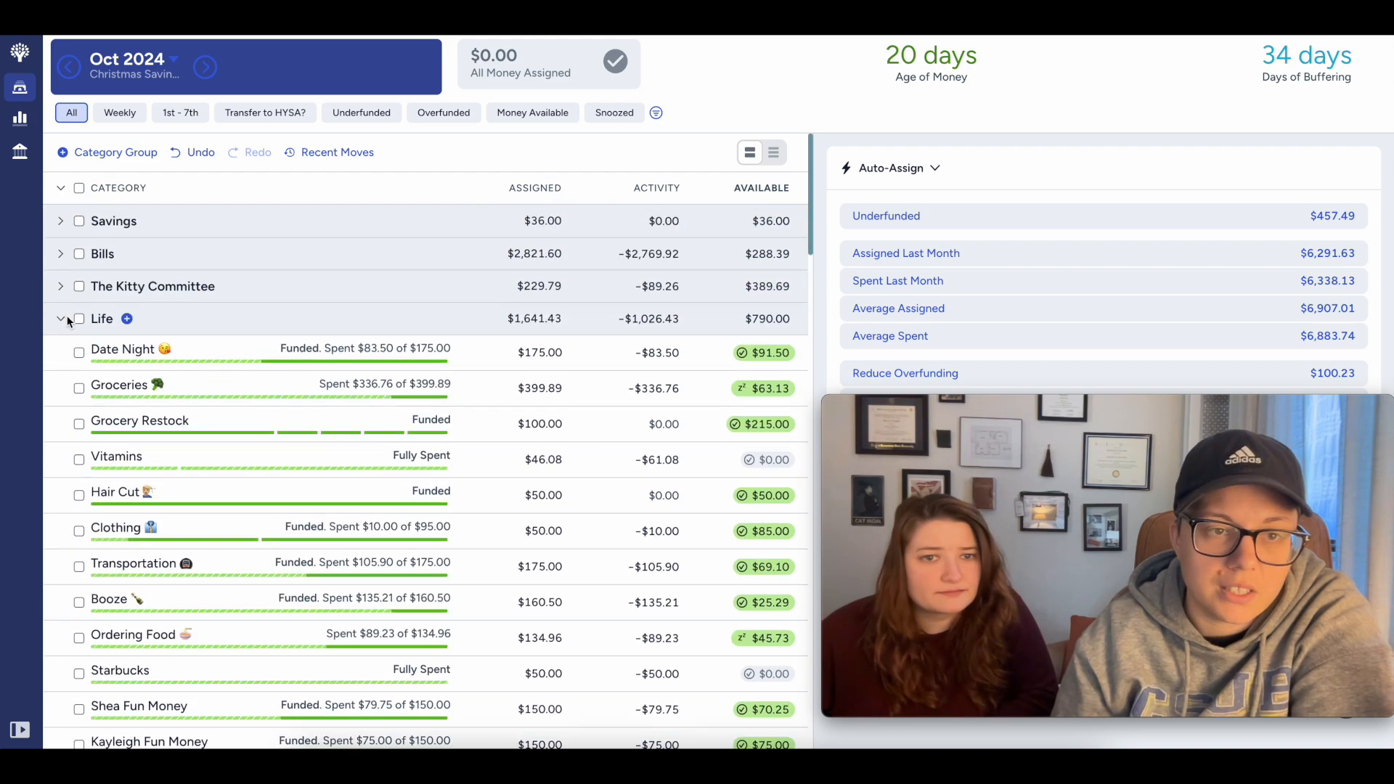
{"action": "left_click", "coordinate": [63, 319]}
Step: Review and collapse the Household group, the career group below it and Sink the Funds
{"action": "scroll", "coordinate": [77, 344], "scroll_direction": "down", "scroll_amount": 1}
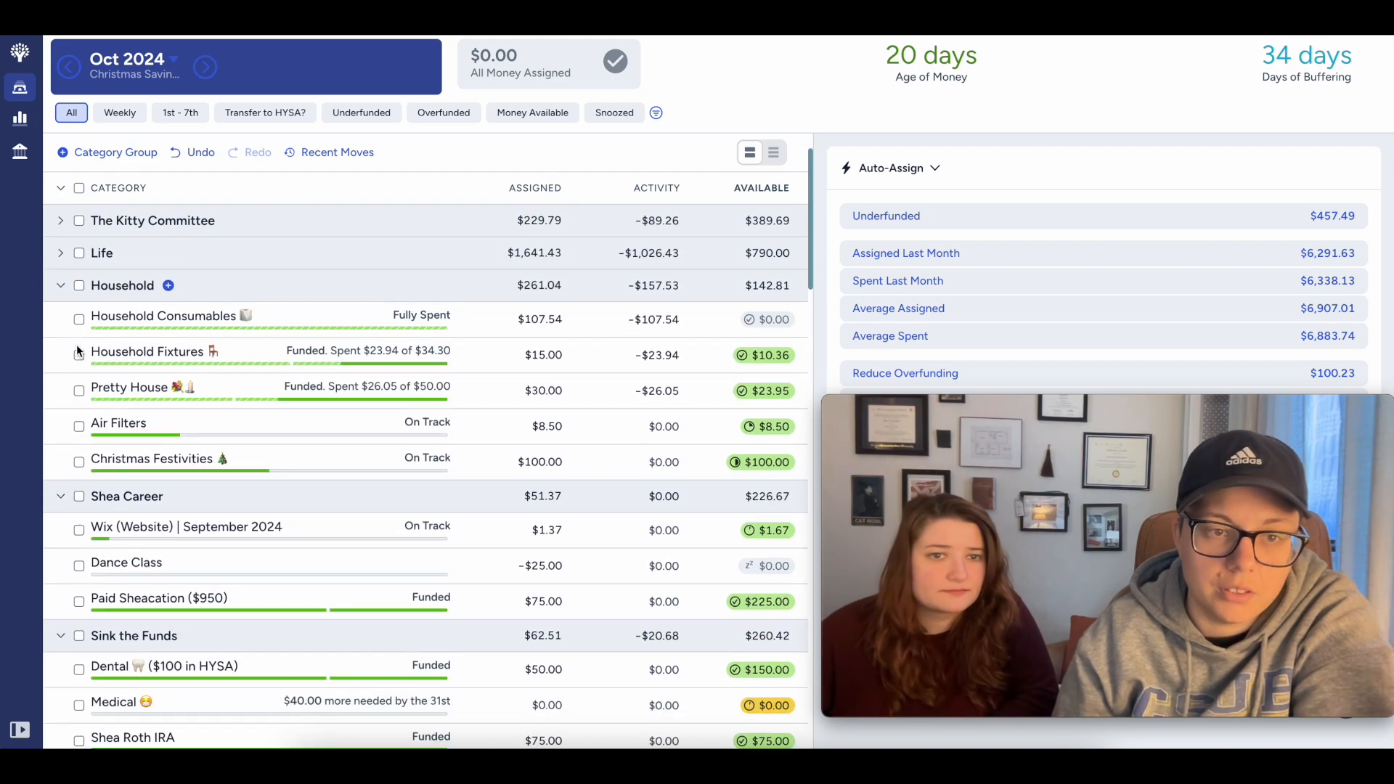
{"action": "left_click", "coordinate": [59, 284]}
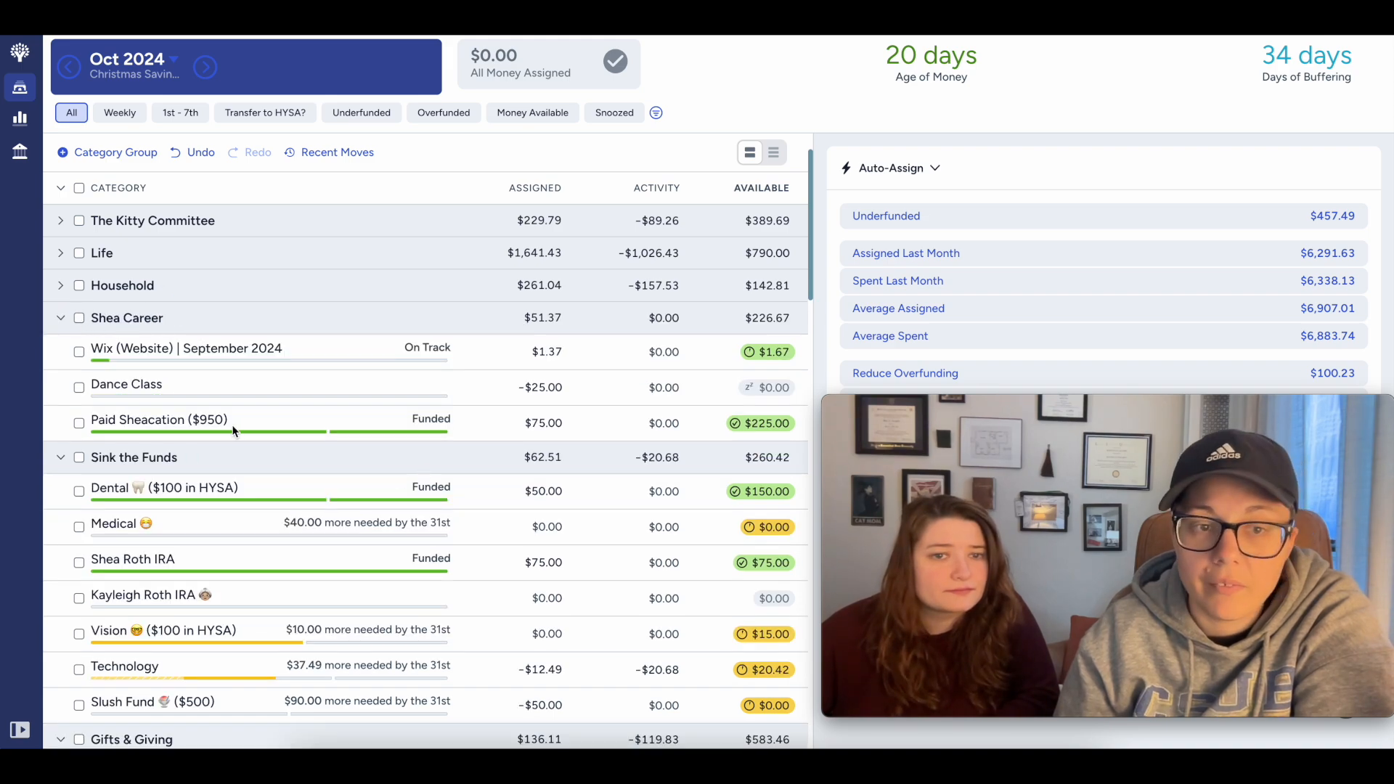
{"action": "left_click", "coordinate": [61, 319]}
{"action": "scroll", "coordinate": [229, 385], "scroll_direction": "down", "scroll_amount": 2}
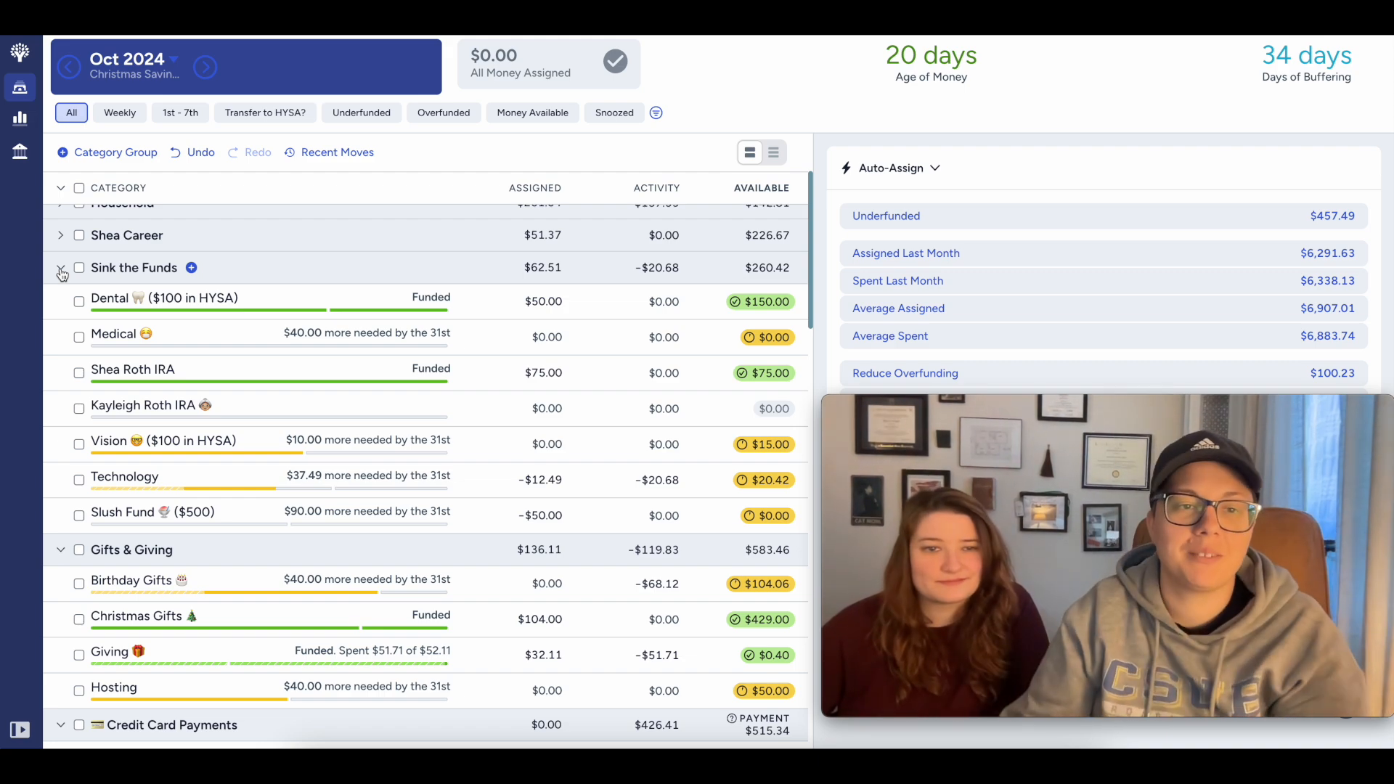
{"action": "left_click", "coordinate": [61, 269]}
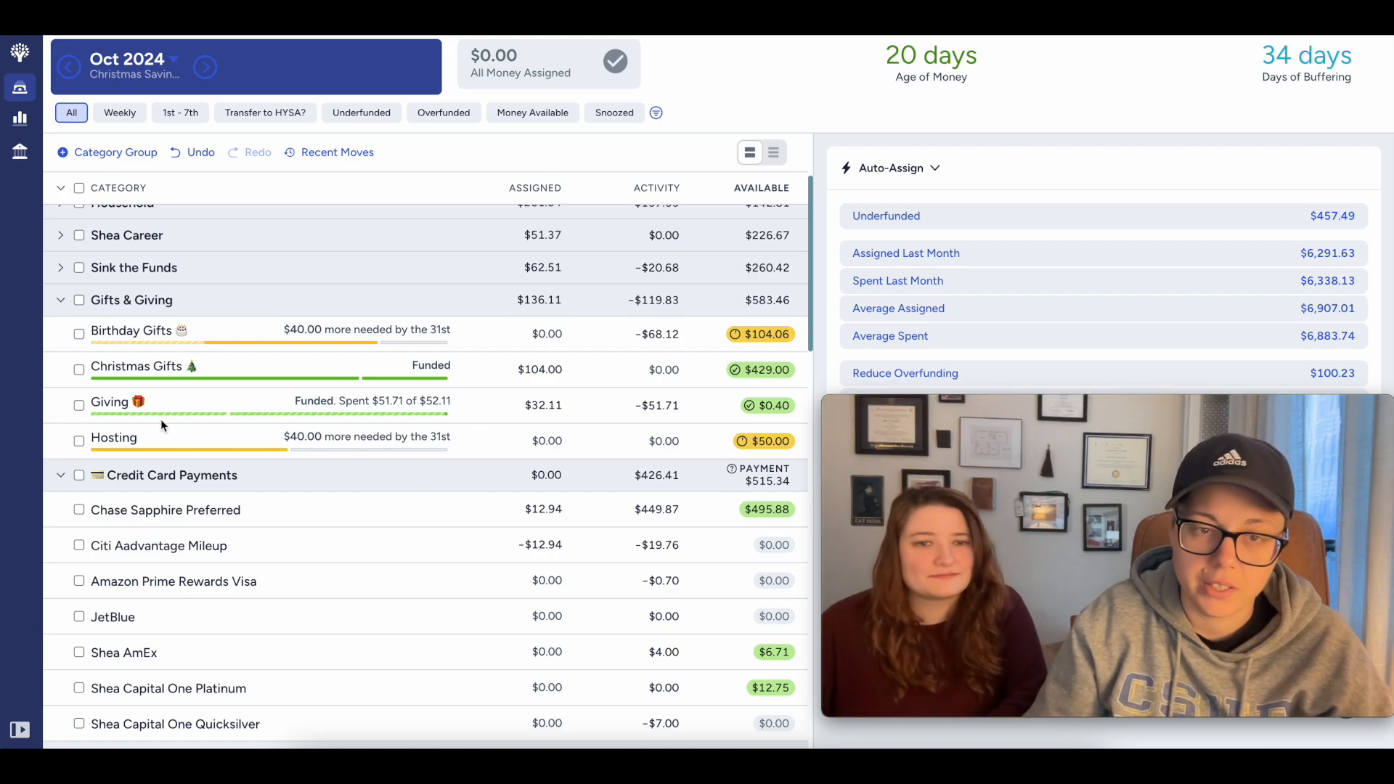
Step: Review and collapse the Gifts & Giving, Credit Card Payments and Tickets groups
{"action": "left_click", "coordinate": [61, 302]}
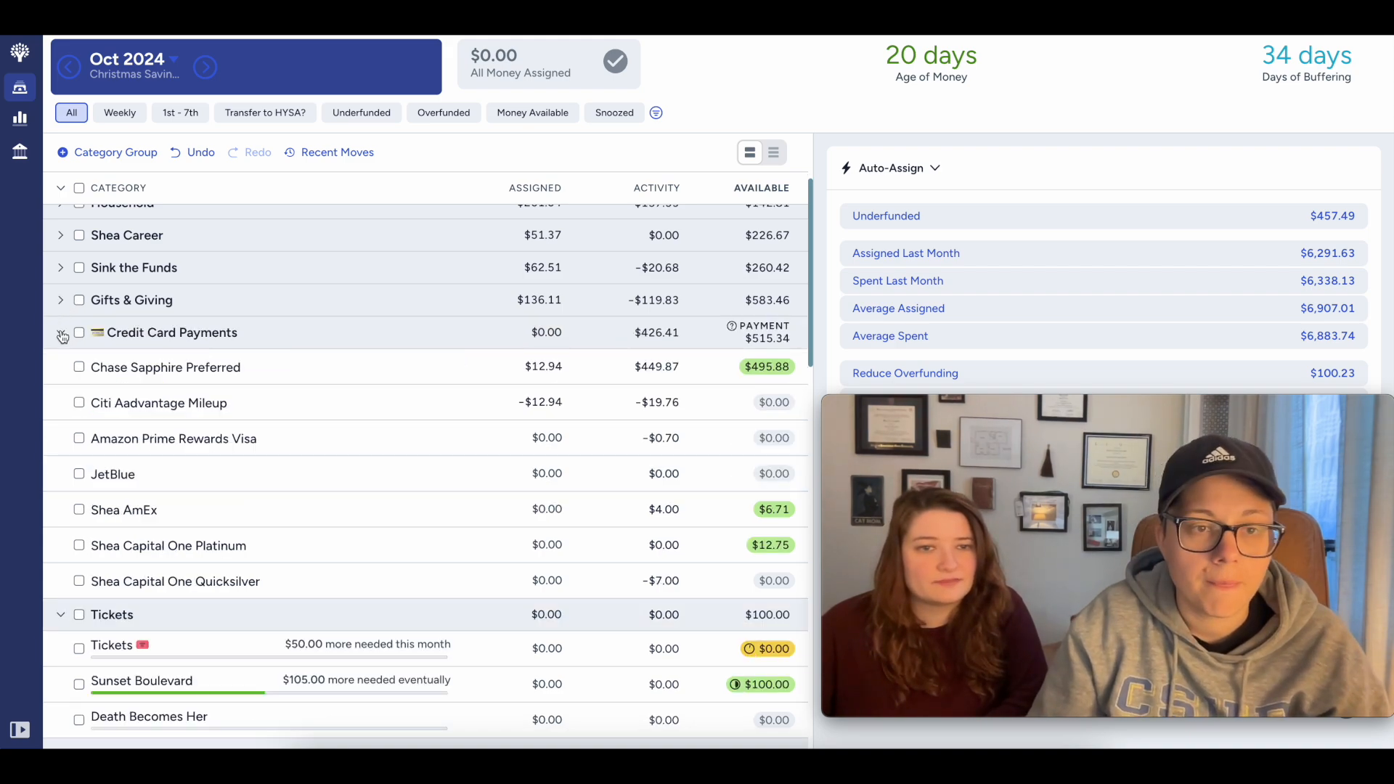
{"action": "left_click", "coordinate": [61, 332]}
{"action": "scroll", "coordinate": [221, 390], "scroll_direction": "down", "scroll_amount": 1}
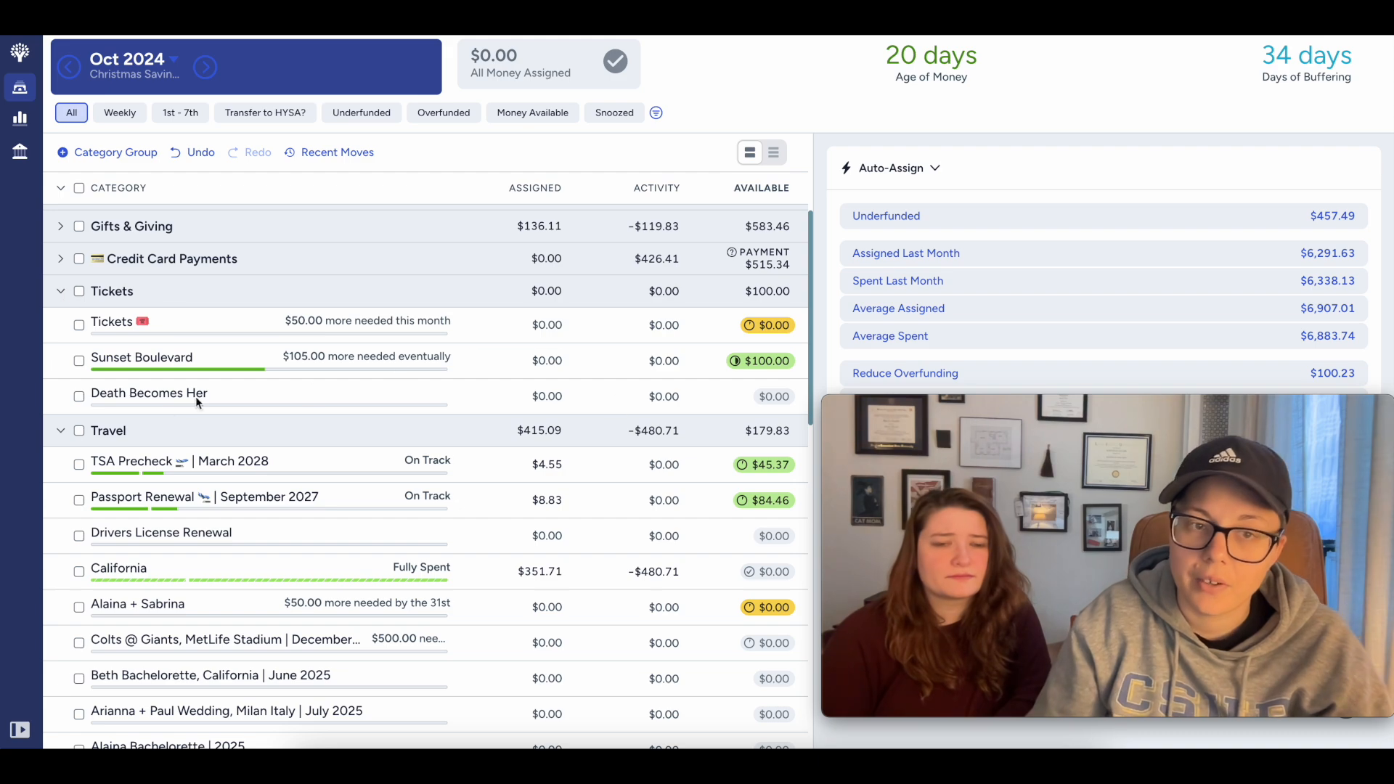
{"action": "left_click", "coordinate": [61, 295]}
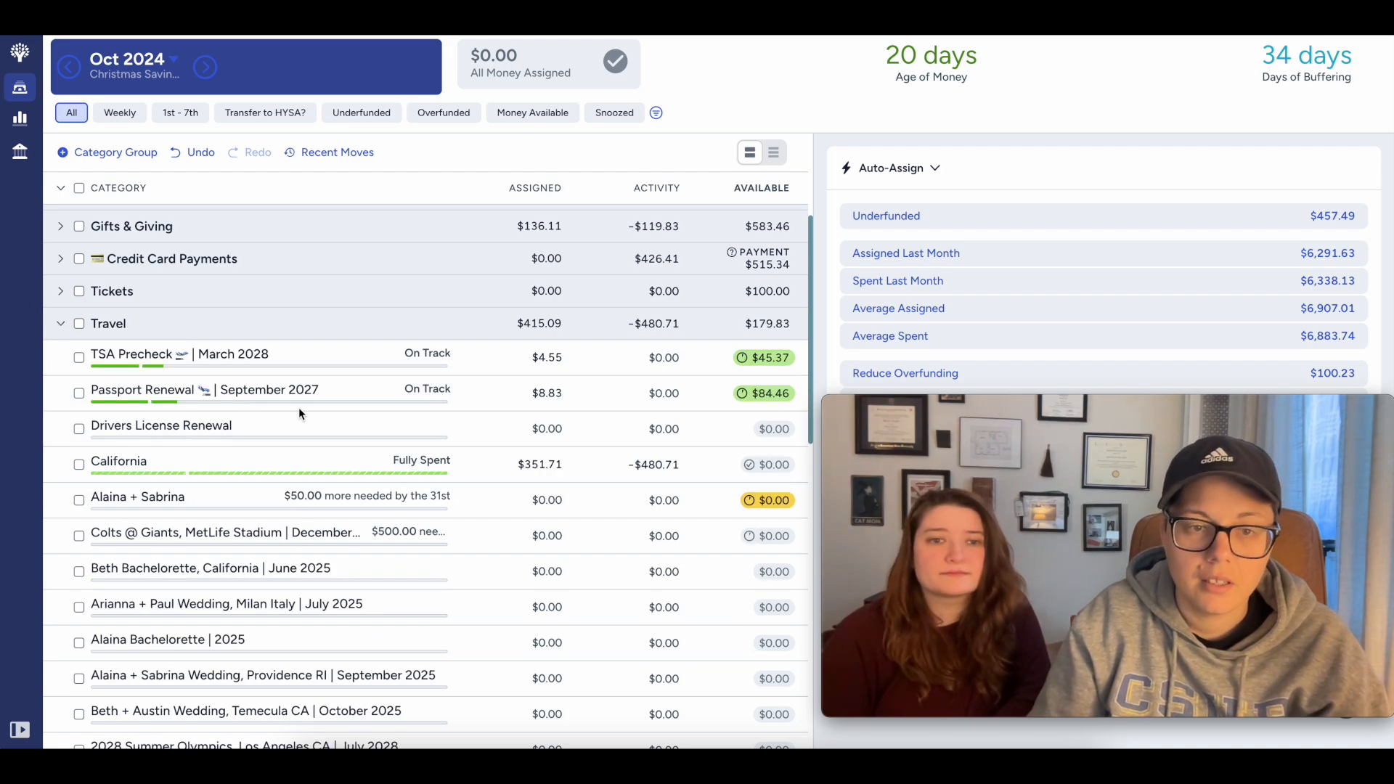
Step: Review the assigned amounts and remaining targets of the categories in the Travel group
{"action": "scroll", "coordinate": [298, 408], "scroll_direction": "down", "scroll_amount": 3}
{"action": "scroll", "coordinate": [262, 616], "scroll_direction": "up", "scroll_amount": 1}
{"action": "scroll", "coordinate": [364, 534], "scroll_direction": "up", "scroll_amount": 2}
{"action": "scroll", "coordinate": [334, 533], "scroll_direction": "down", "scroll_amount": 4}
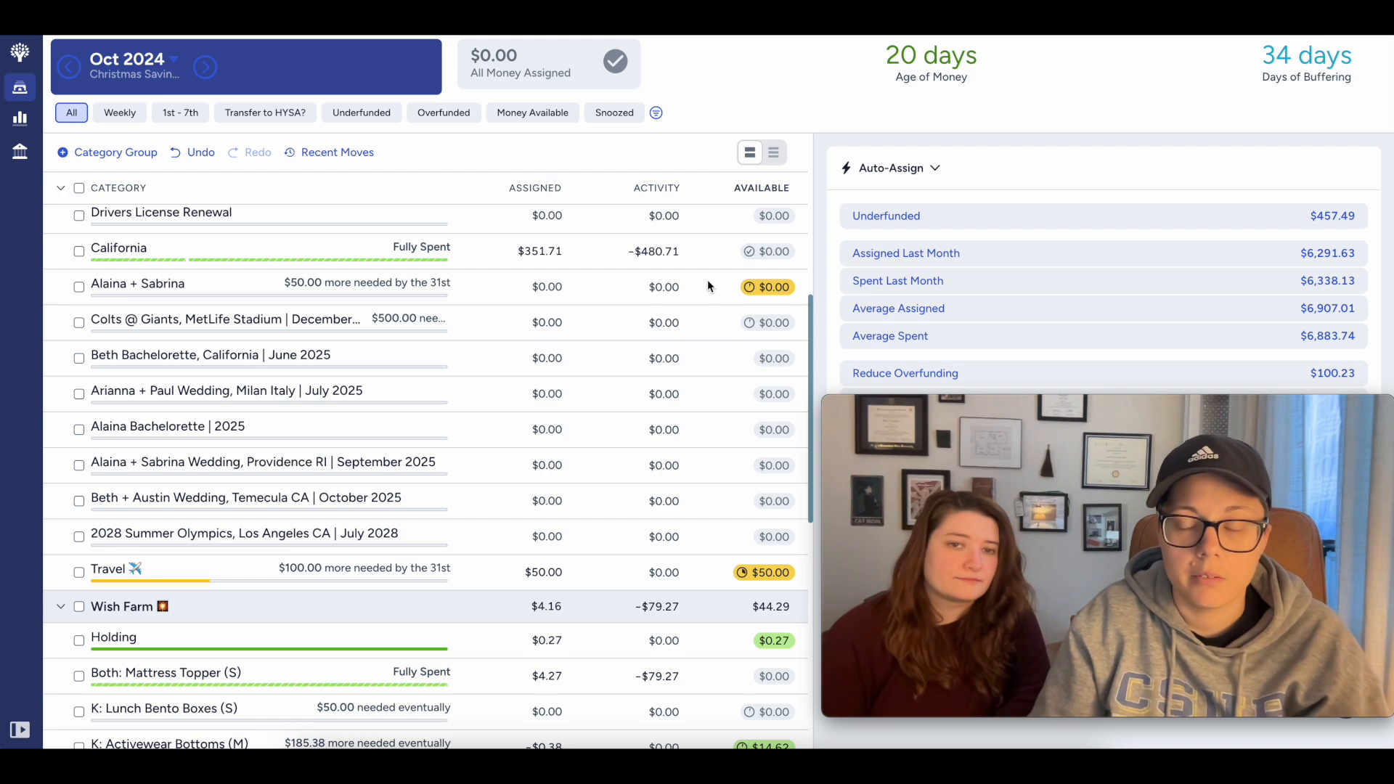
{"action": "scroll", "coordinate": [657, 355], "scroll_direction": "up", "scroll_amount": 2}
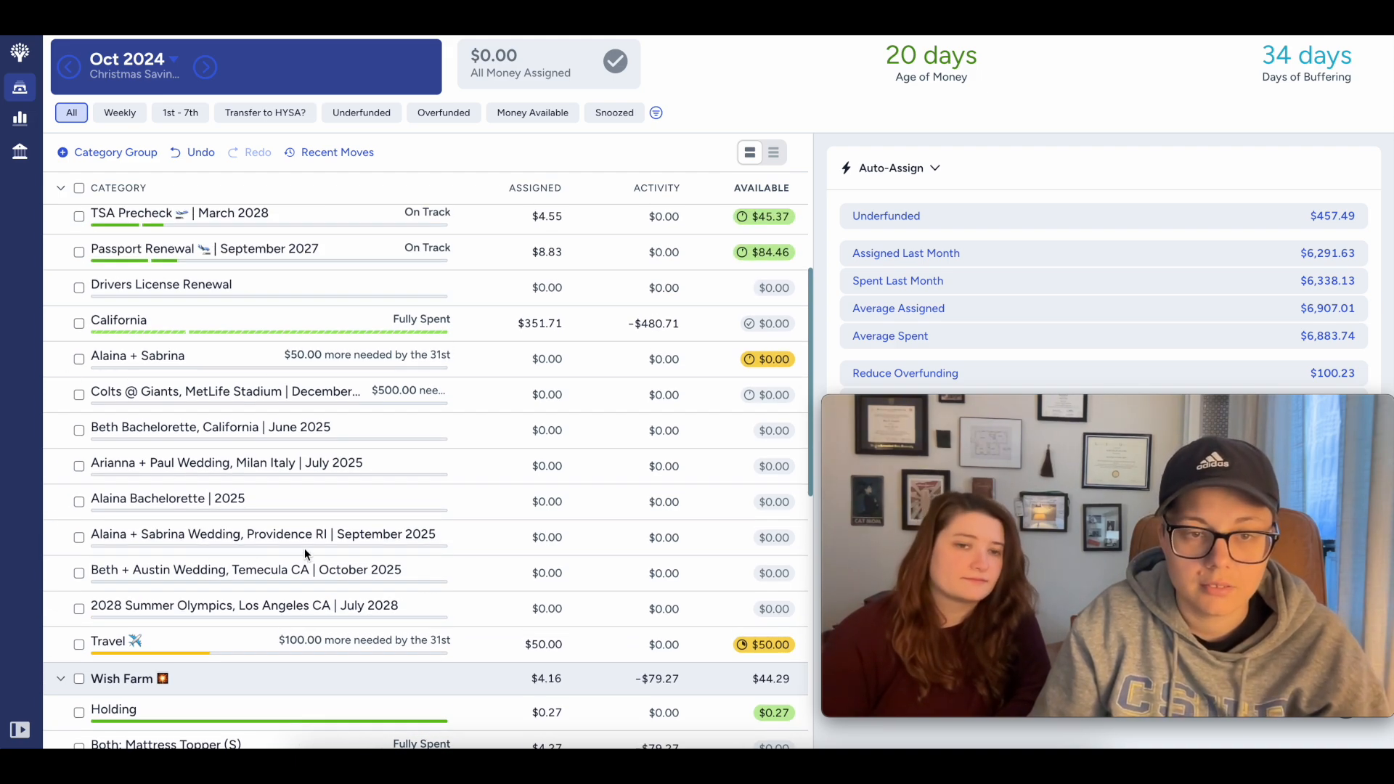
{"action": "scroll", "coordinate": [347, 539], "scroll_direction": "up", "scroll_amount": 2}
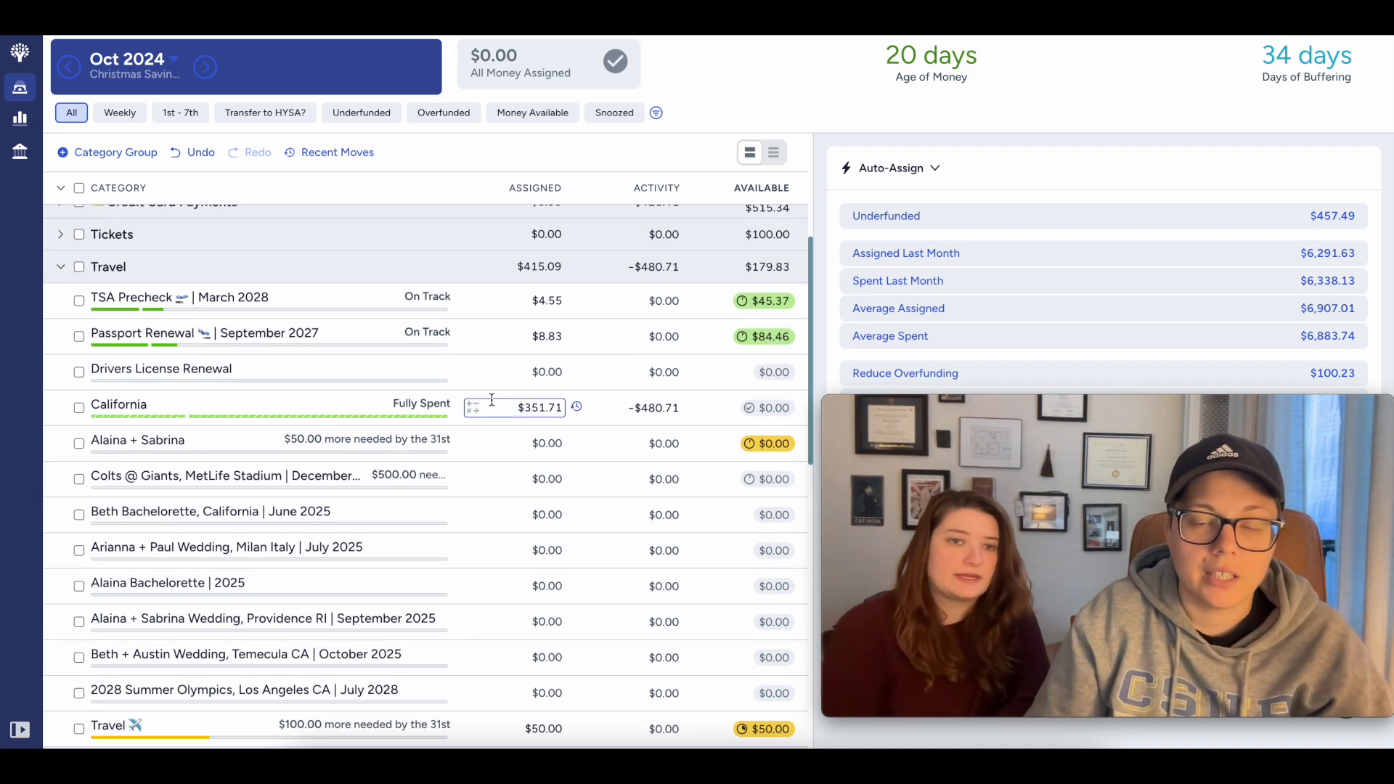
Step: Review and collapse the Travel, Wish Farm and Wish List groups in October 2024
{"action": "scroll", "coordinate": [481, 394], "scroll_direction": "down", "scroll_amount": 1}
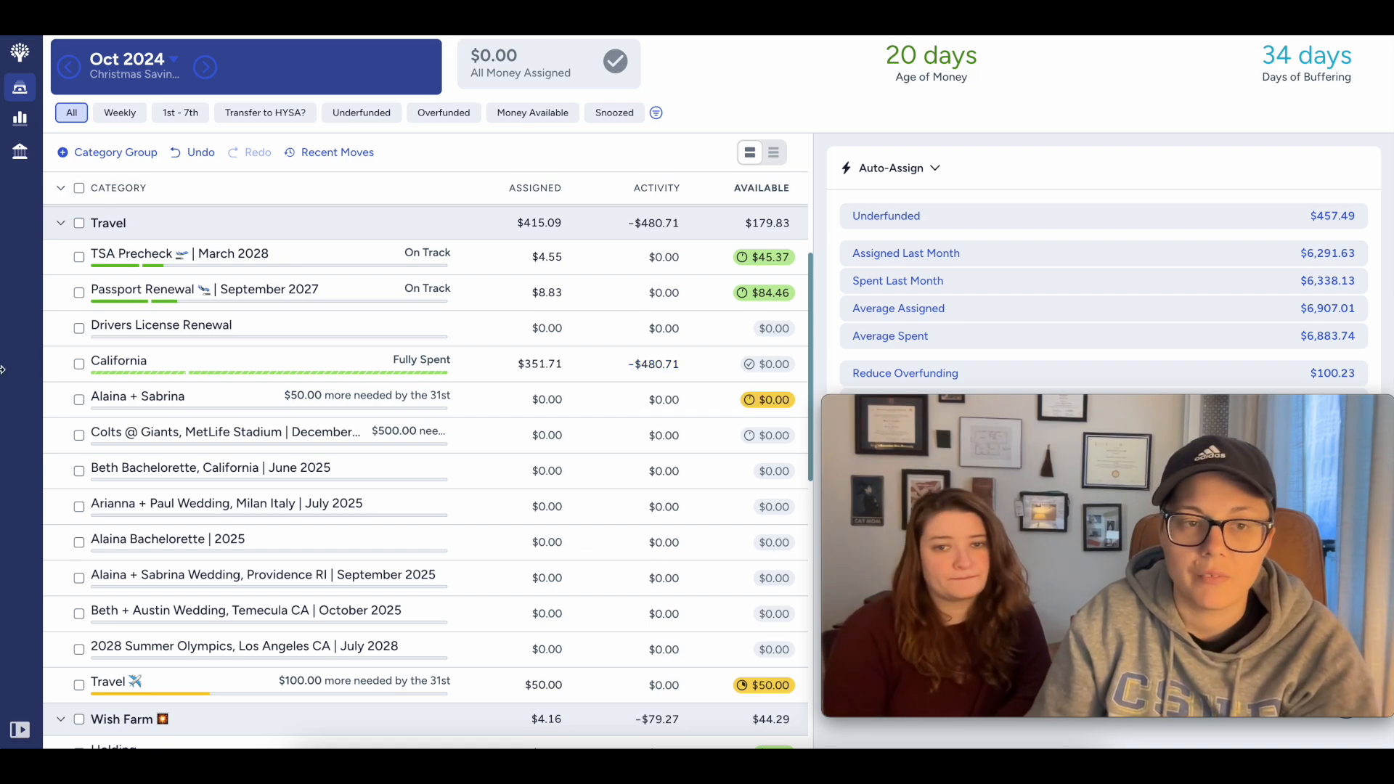
{"action": "left_click", "coordinate": [61, 223]}
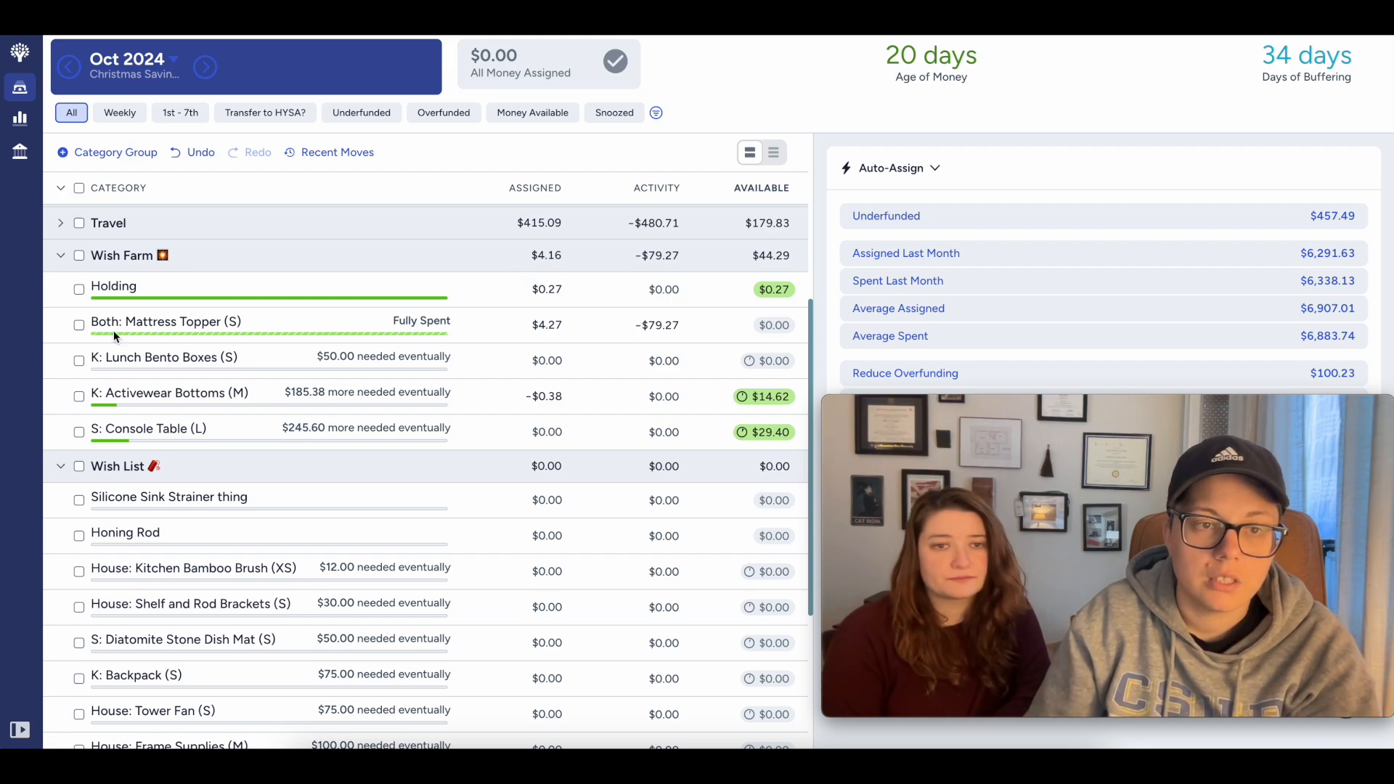
{"action": "left_click", "coordinate": [61, 256]}
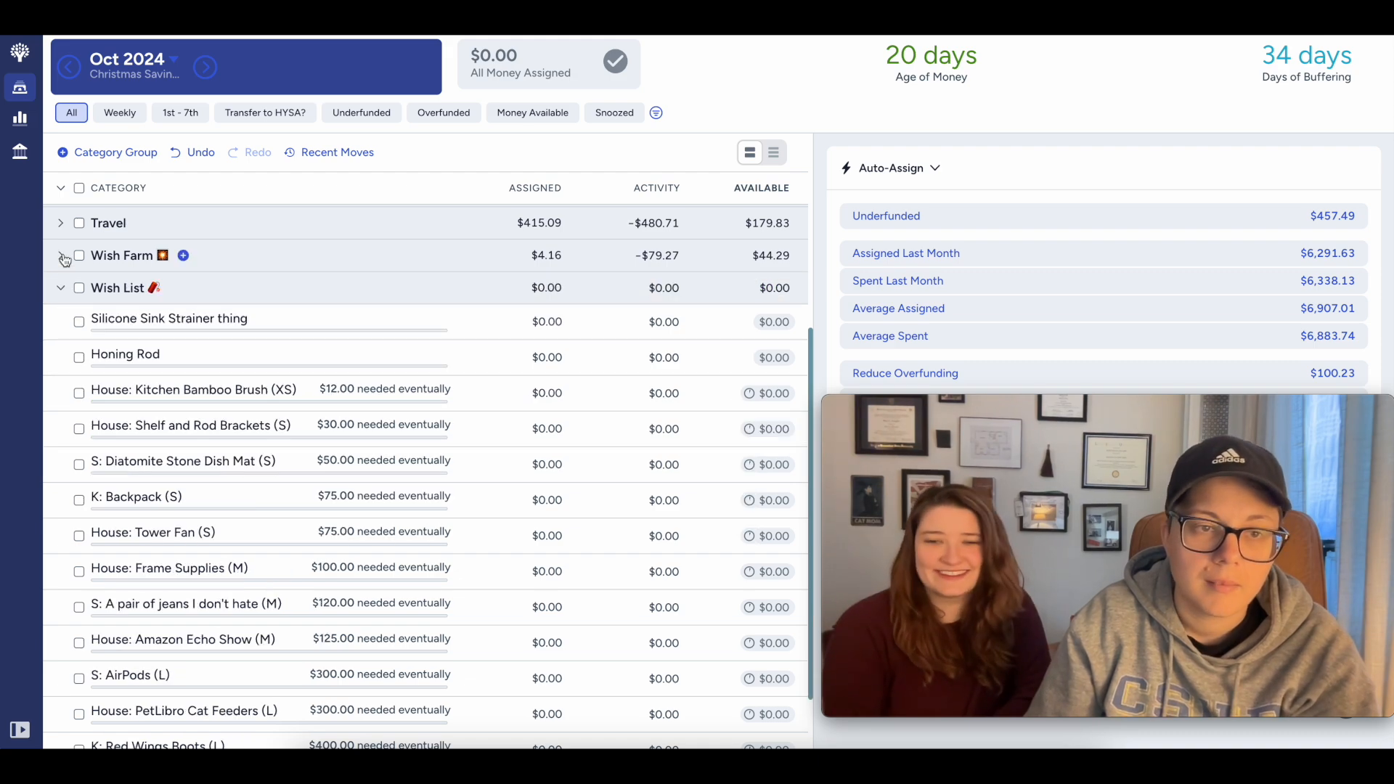
{"action": "left_click", "coordinate": [60, 289]}
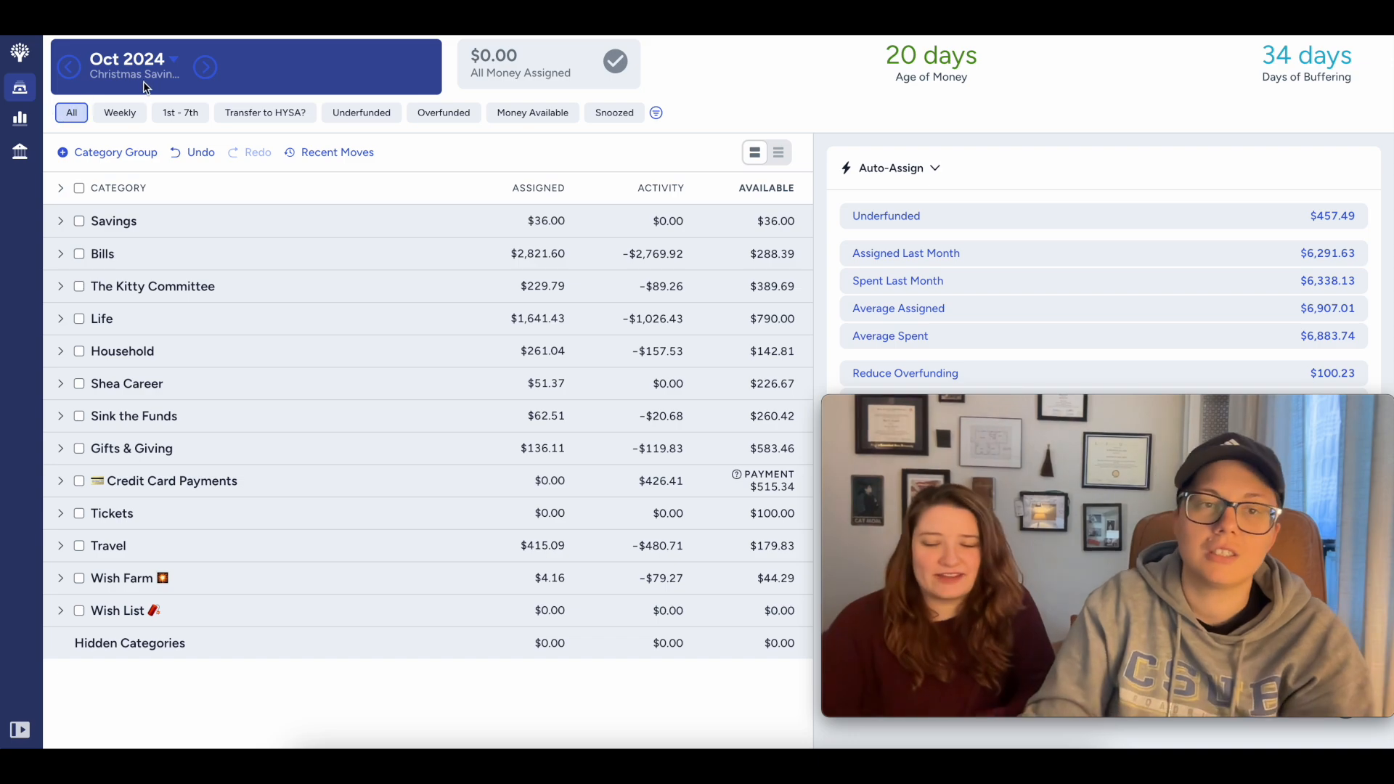
Step: Show November 2024 with all category groups expanded, and review the funding needs in Savings, Bills, The Kitty Committee and Life
{"action": "left_click", "coordinate": [205, 67]}
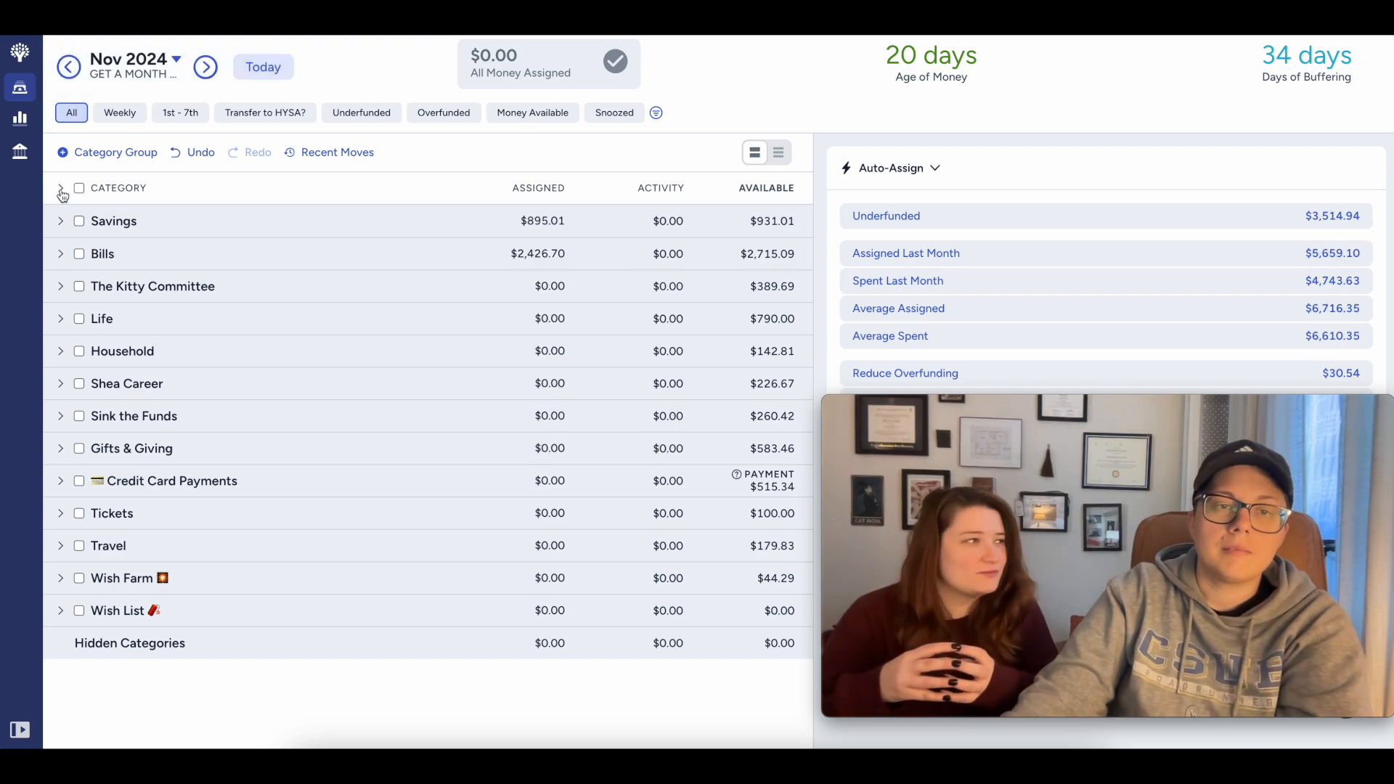
{"action": "left_click", "coordinate": [61, 191]}
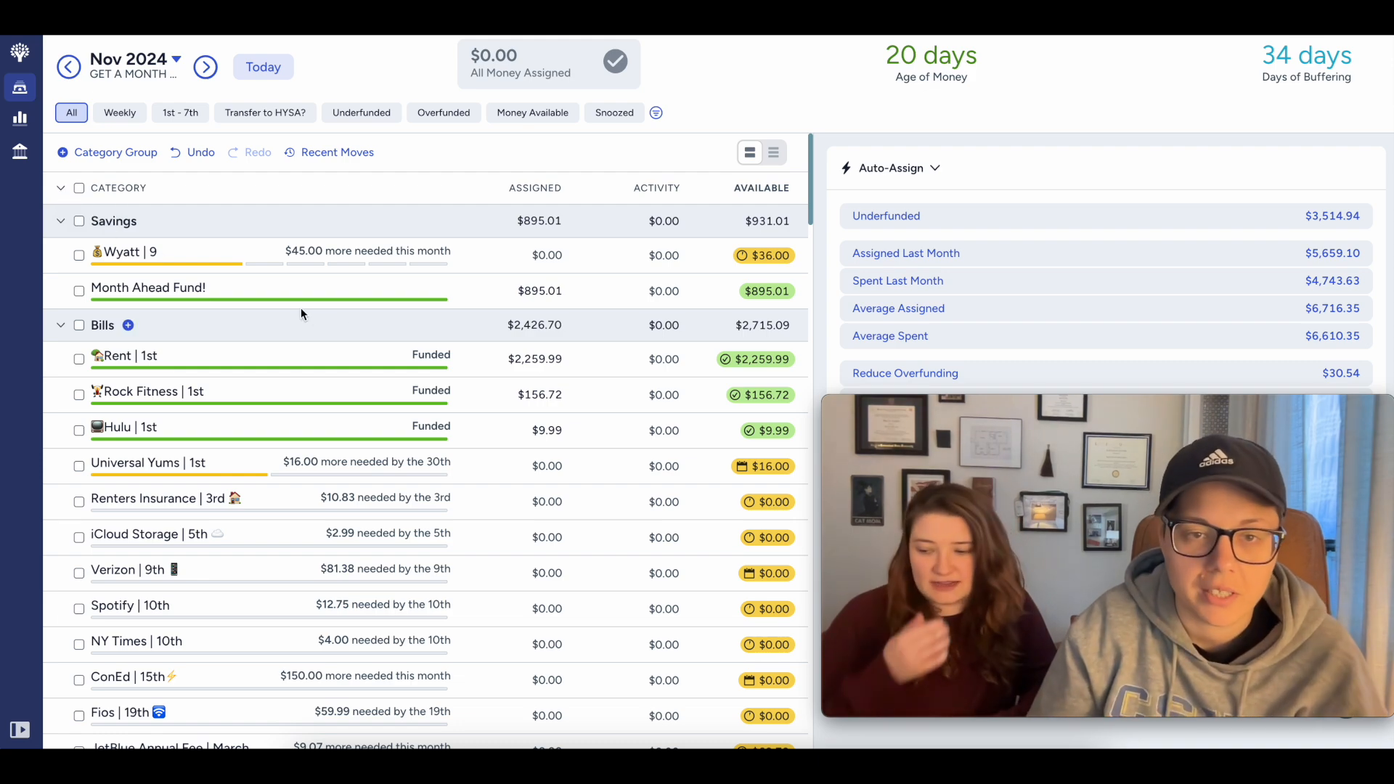
{"action": "scroll", "coordinate": [329, 290], "scroll_direction": "down", "scroll_amount": 4}
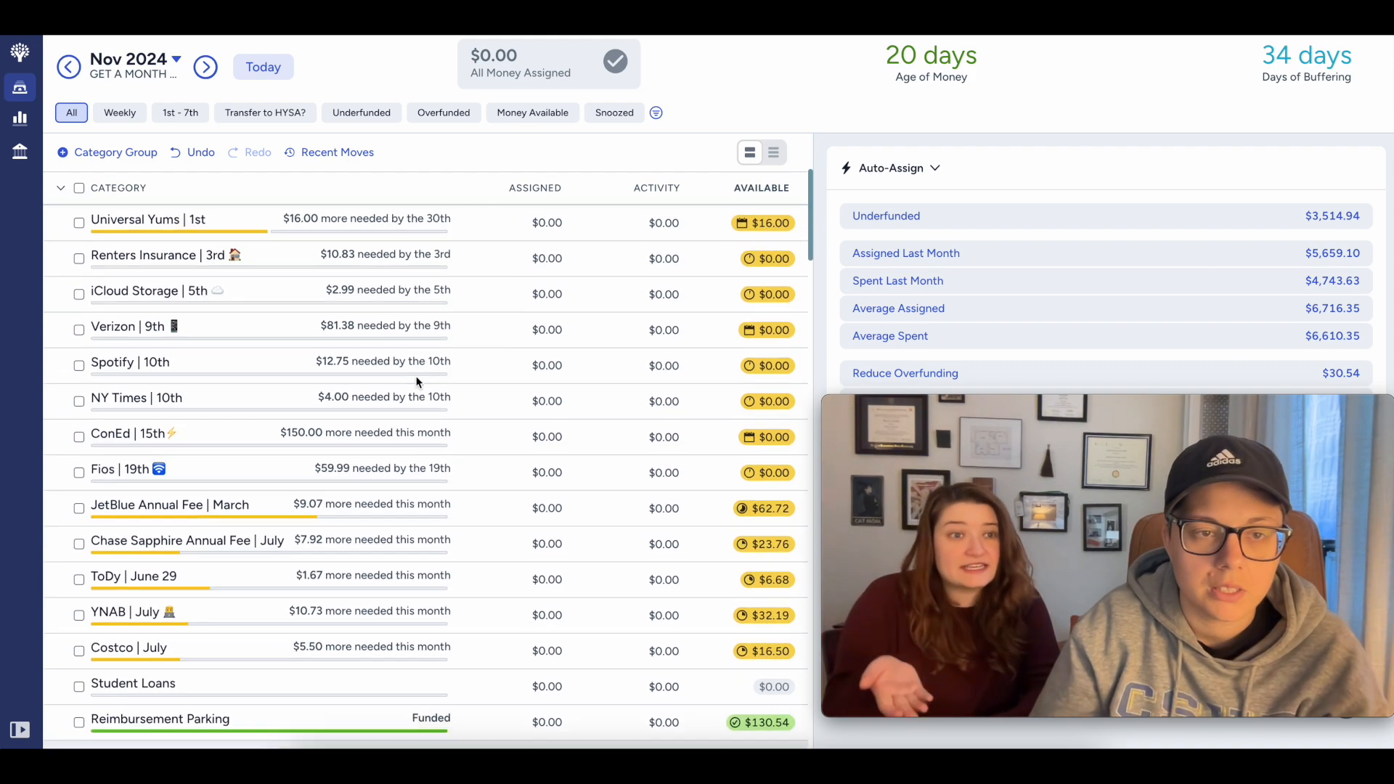
{"action": "scroll", "coordinate": [413, 366], "scroll_direction": "down", "scroll_amount": 3}
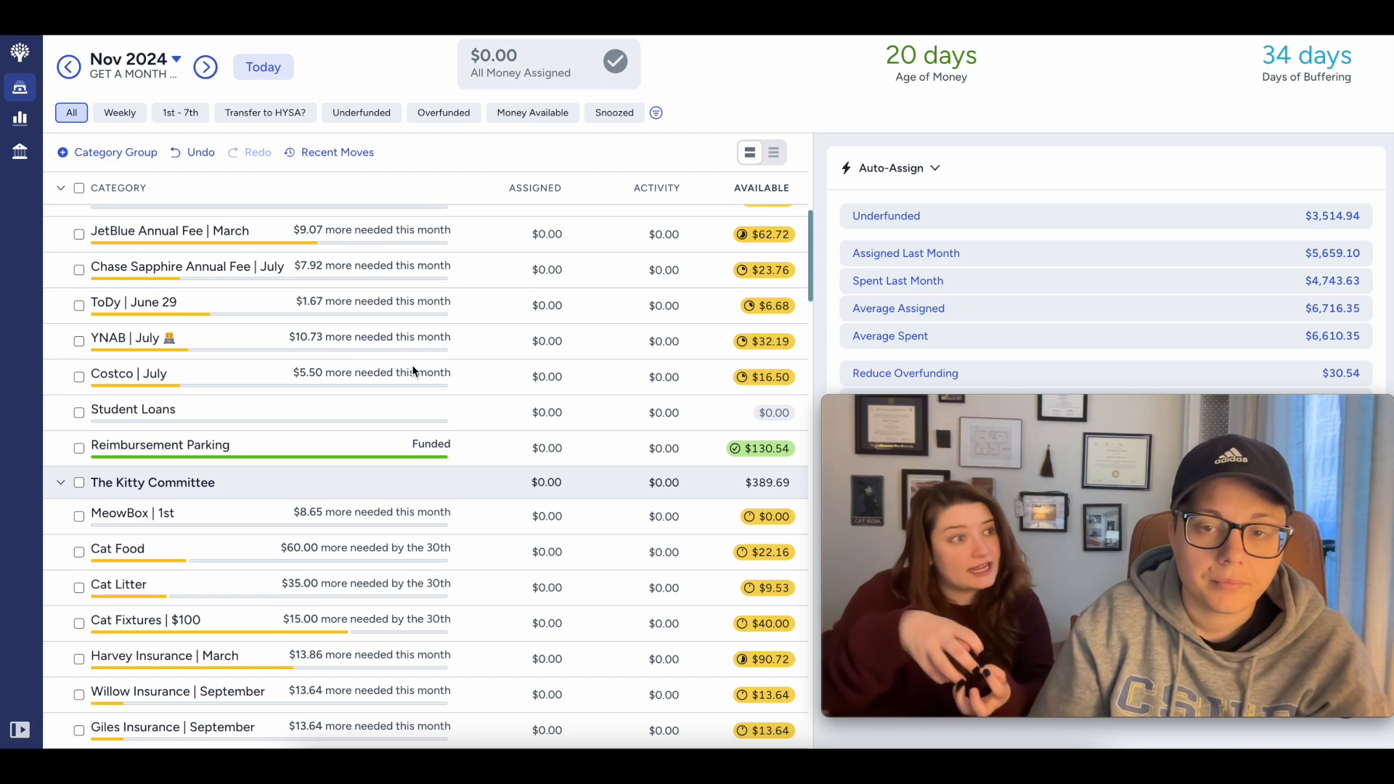
{"action": "scroll", "coordinate": [411, 367], "scroll_direction": "down", "scroll_amount": 2}
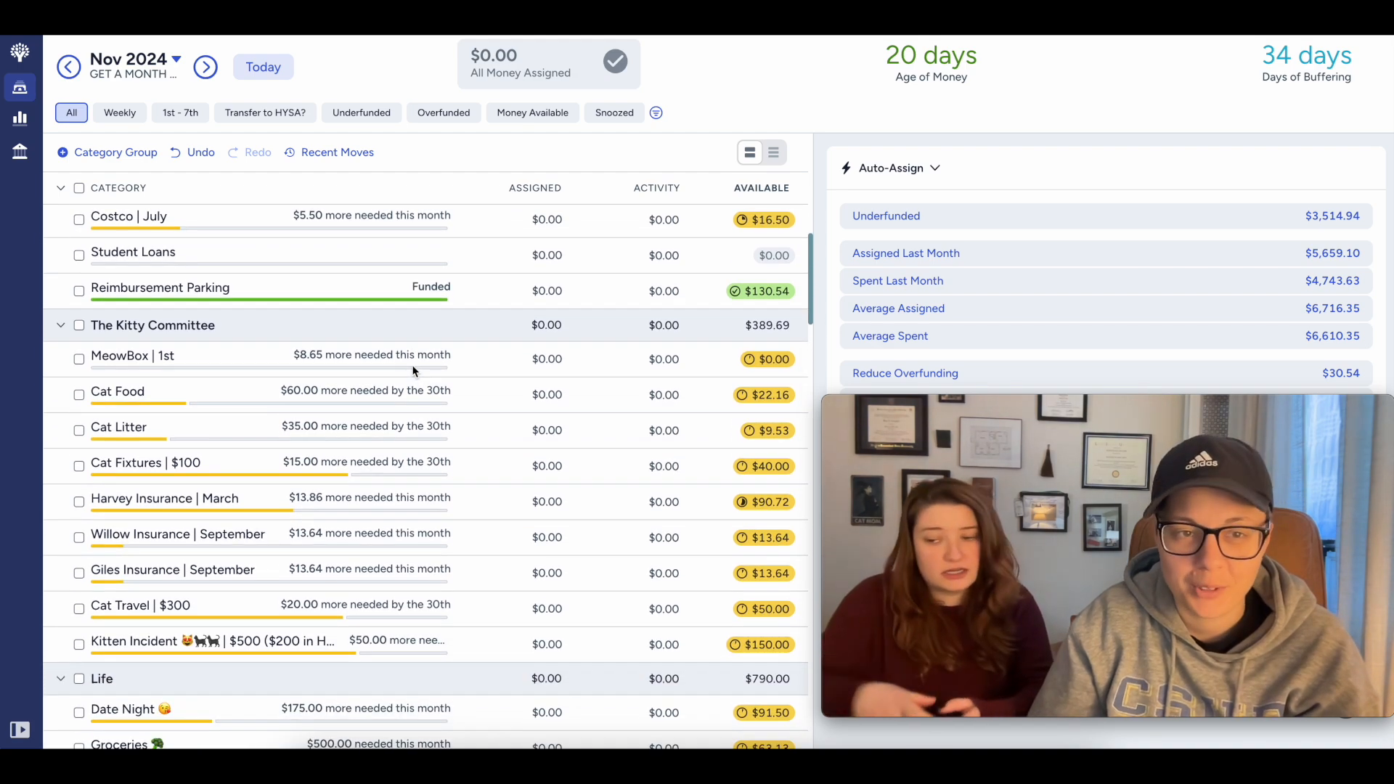
{"action": "scroll", "coordinate": [411, 365], "scroll_direction": "down", "scroll_amount": 2}
{"action": "scroll", "coordinate": [408, 365], "scroll_direction": "up", "scroll_amount": 1}
{"action": "scroll", "coordinate": [407, 365], "scroll_direction": "down", "scroll_amount": 3}
{"action": "scroll", "coordinate": [408, 364], "scroll_direction": "up", "scroll_amount": 2}
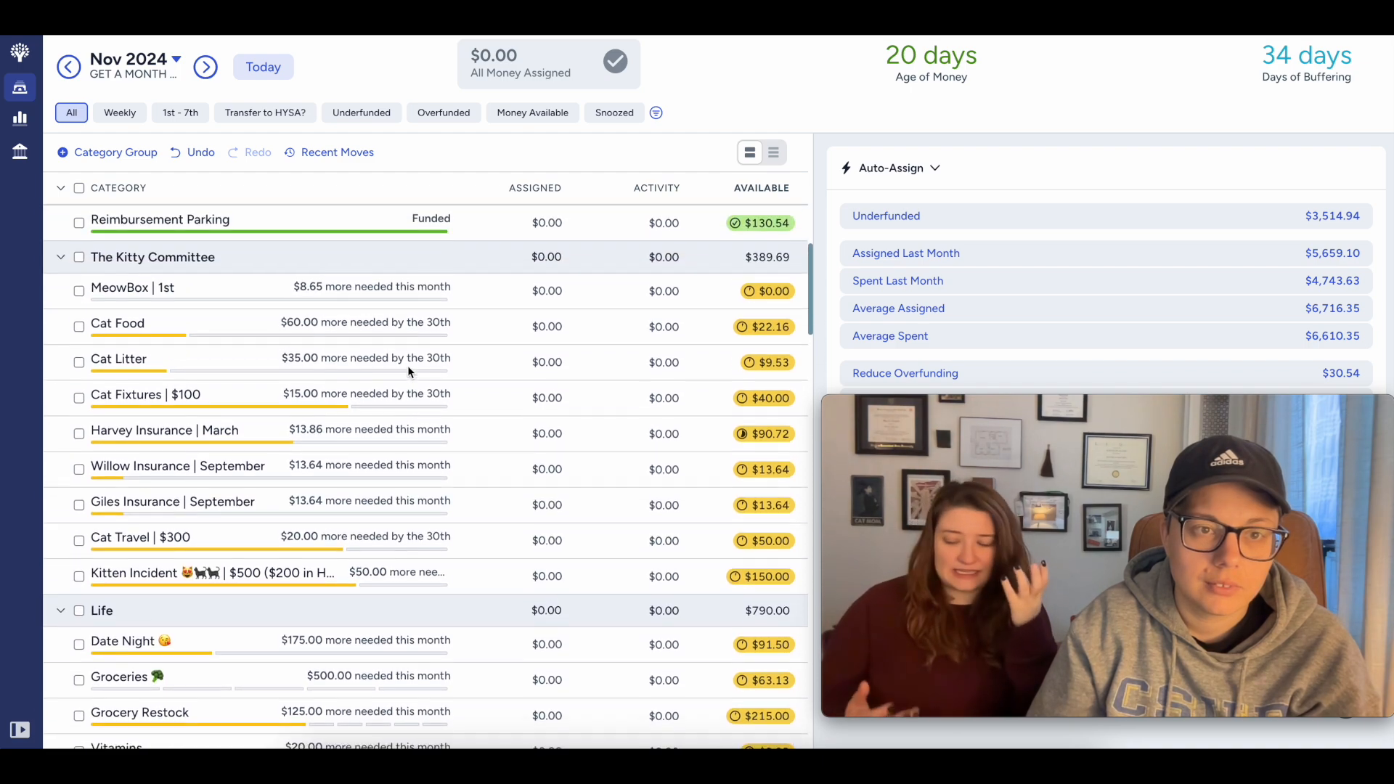
{"action": "scroll", "coordinate": [408, 365], "scroll_direction": "down", "scroll_amount": 2}
{"action": "scroll", "coordinate": [407, 365], "scroll_direction": "up", "scroll_amount": 1}
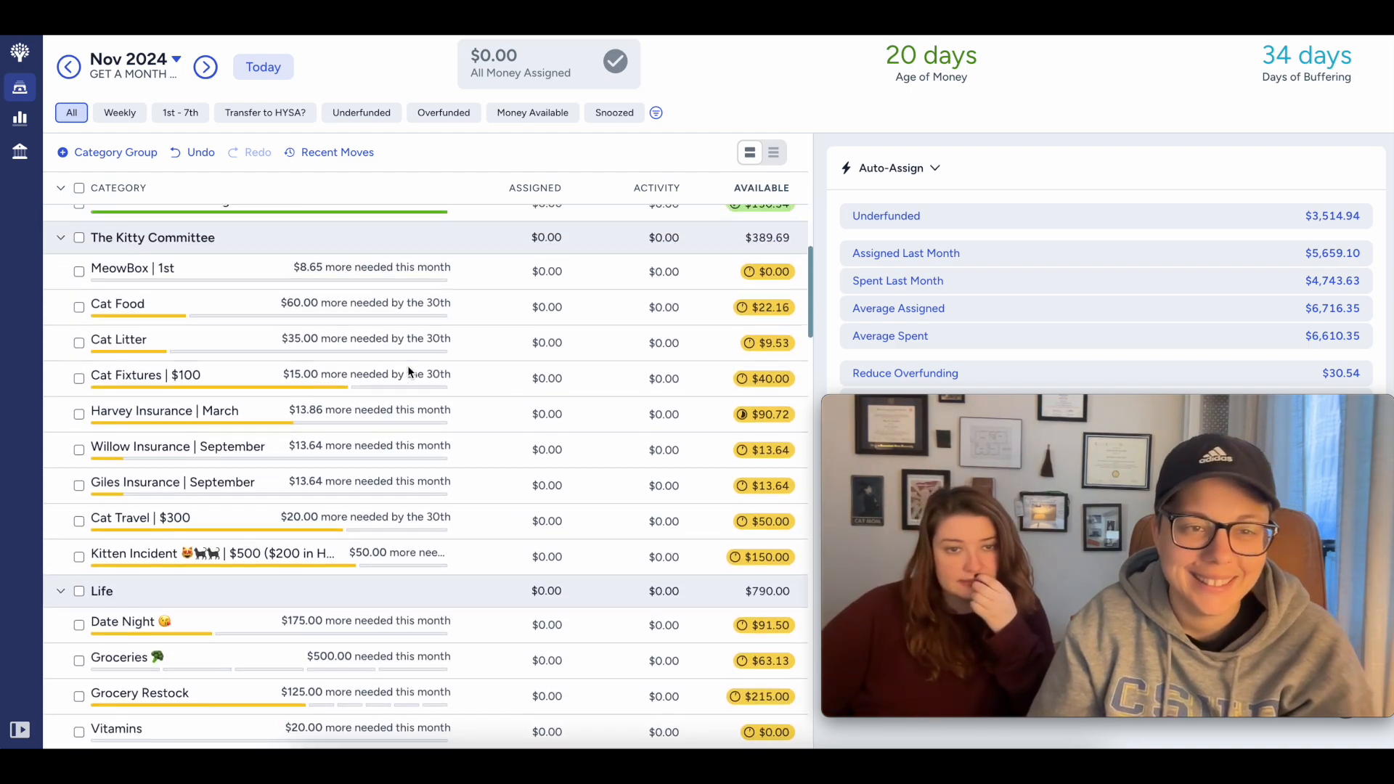
{"action": "scroll", "coordinate": [408, 365], "scroll_direction": "up", "scroll_amount": 1}
{"action": "scroll", "coordinate": [407, 365], "scroll_direction": "down", "scroll_amount": 1}
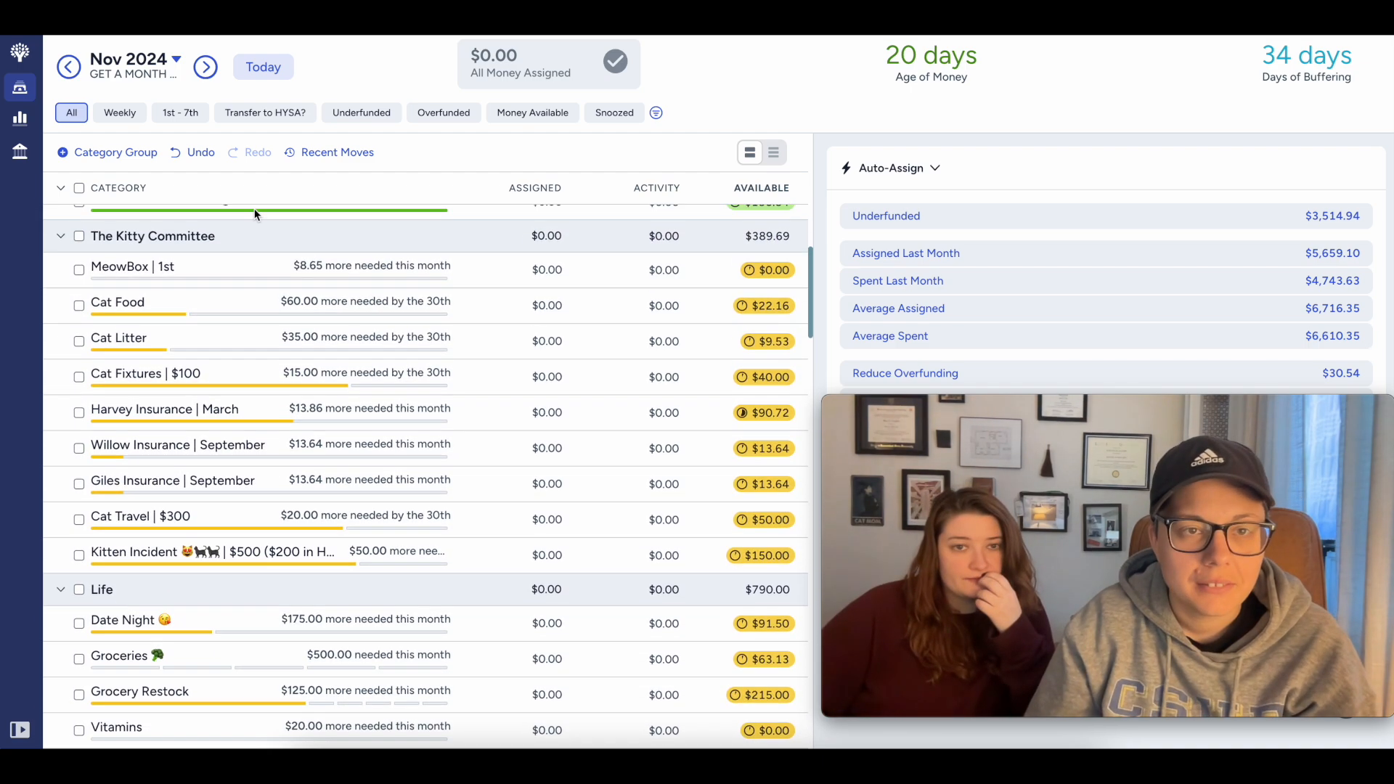
Step: Go back to October 2024 and check the transactions behind the Reimbursement Parking category's activity
{"action": "left_click", "coordinate": [69, 67]}
{"action": "scroll", "coordinate": [542, 447], "scroll_direction": "down", "scroll_amount": 6}
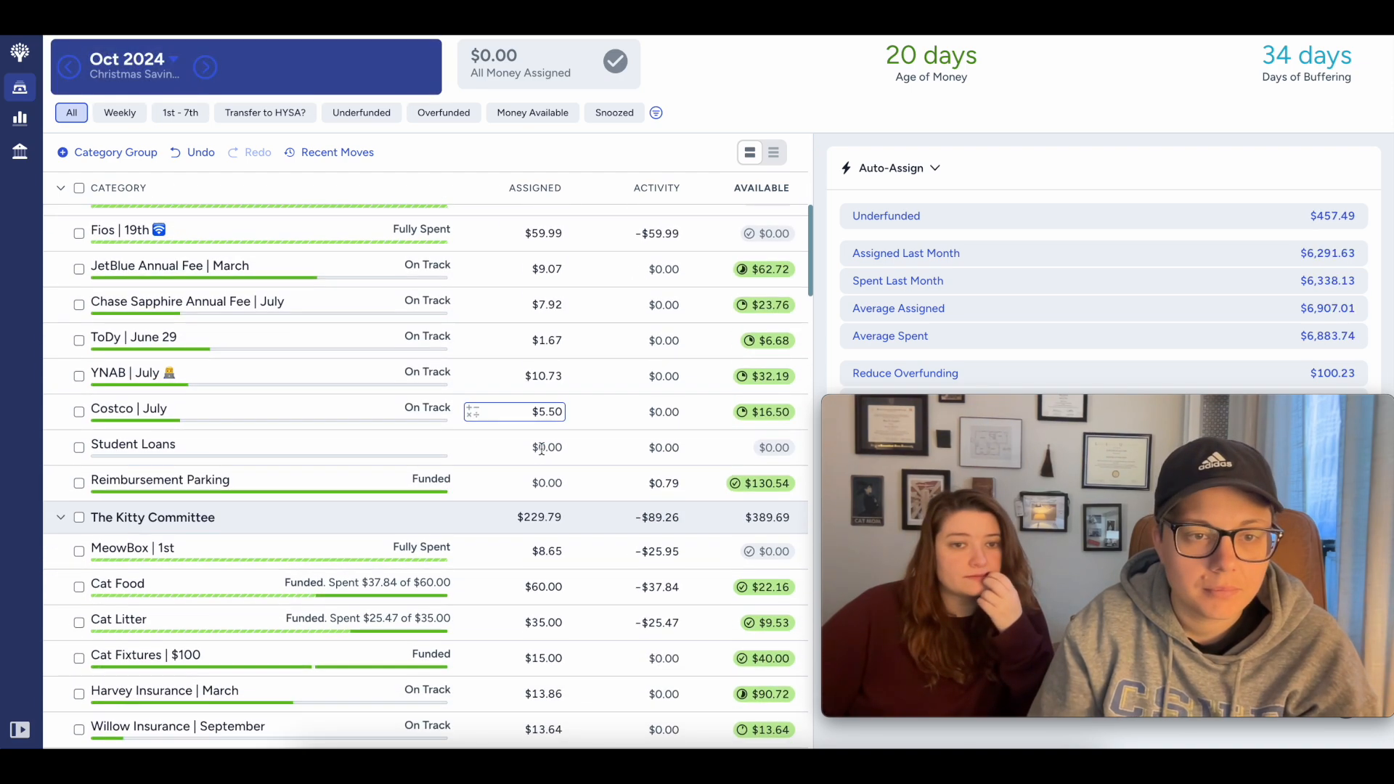
{"action": "left_click", "coordinate": [660, 486]}
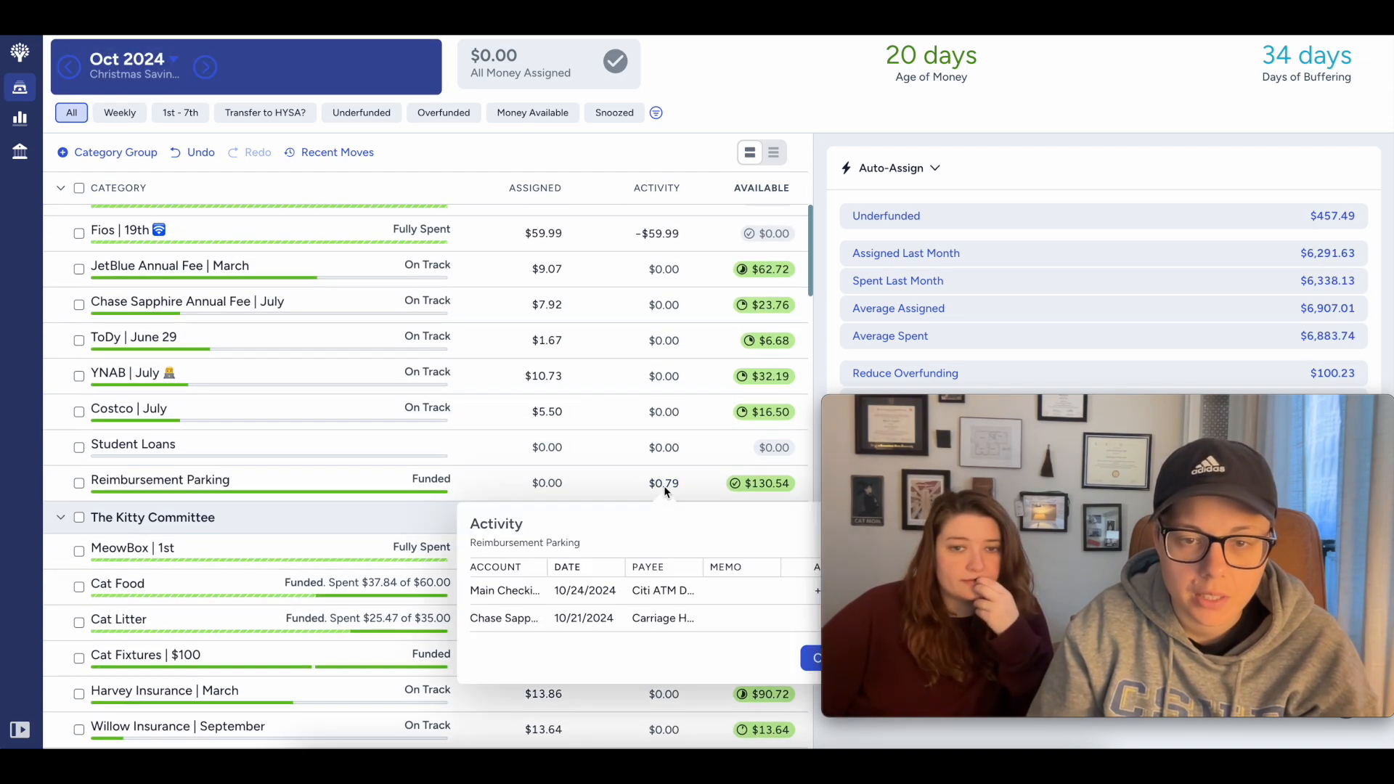
{"action": "left_click_drag", "start_coordinate": [1039, 395], "coordinate": [1047, 164]}
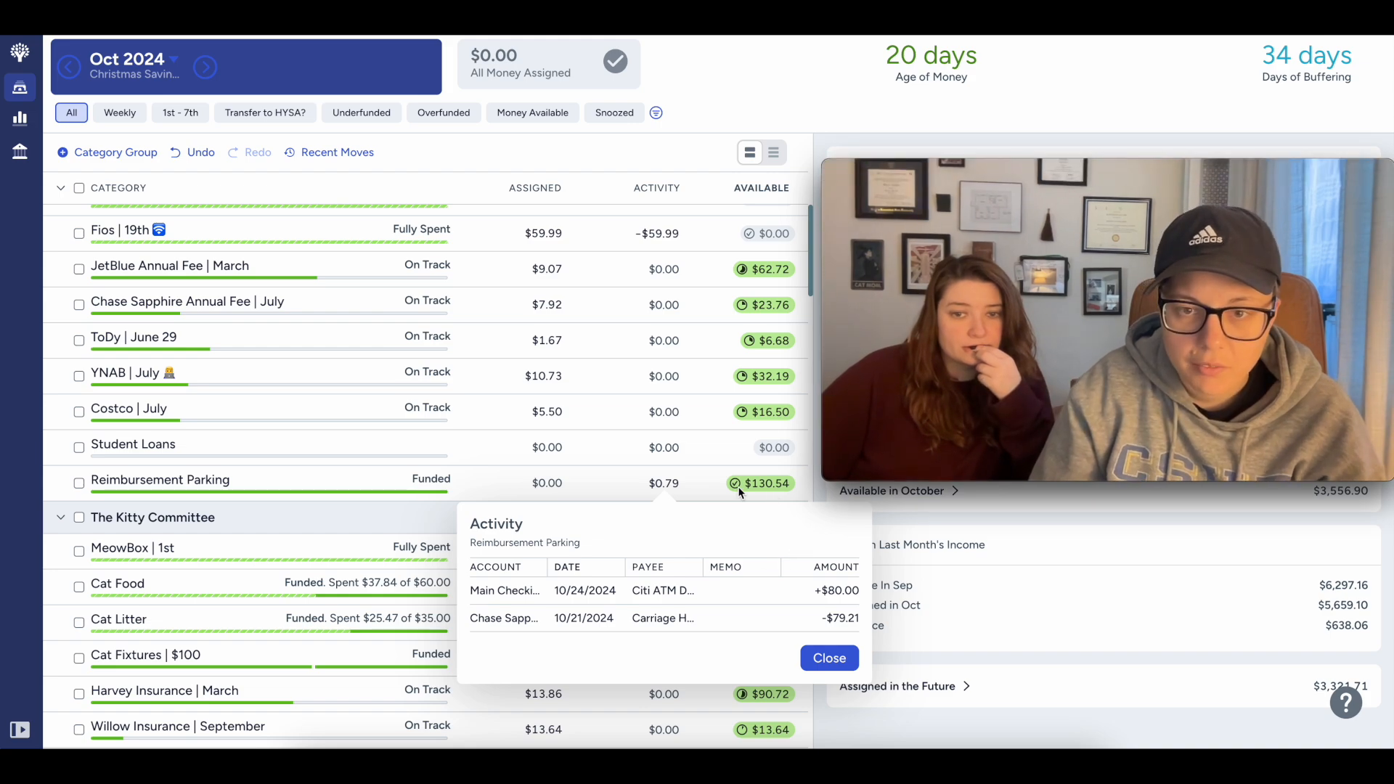
{"action": "left_click", "coordinate": [830, 658]}
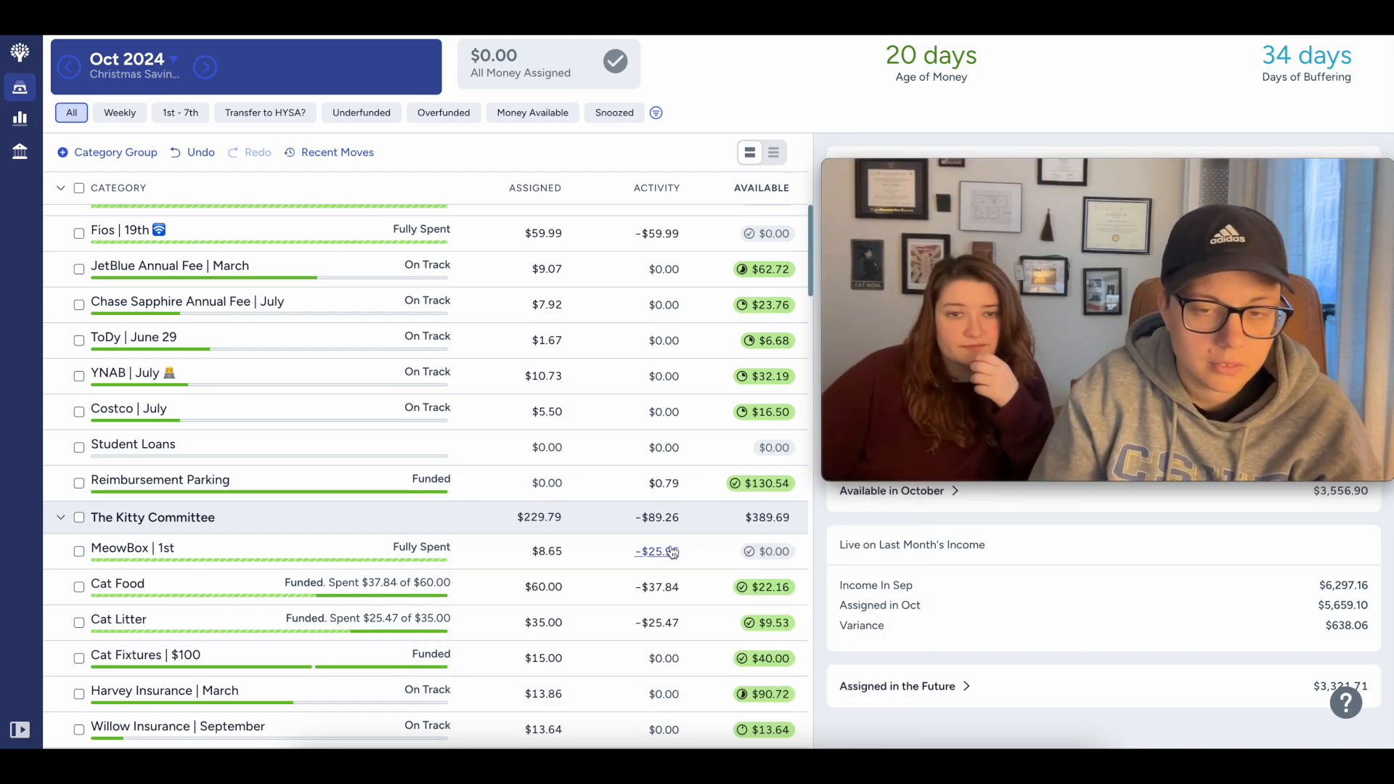
Step: Move $0.54 from Reimbursement Parking to the Holding category in Wish Farm
{"action": "left_click", "coordinate": [769, 485]}
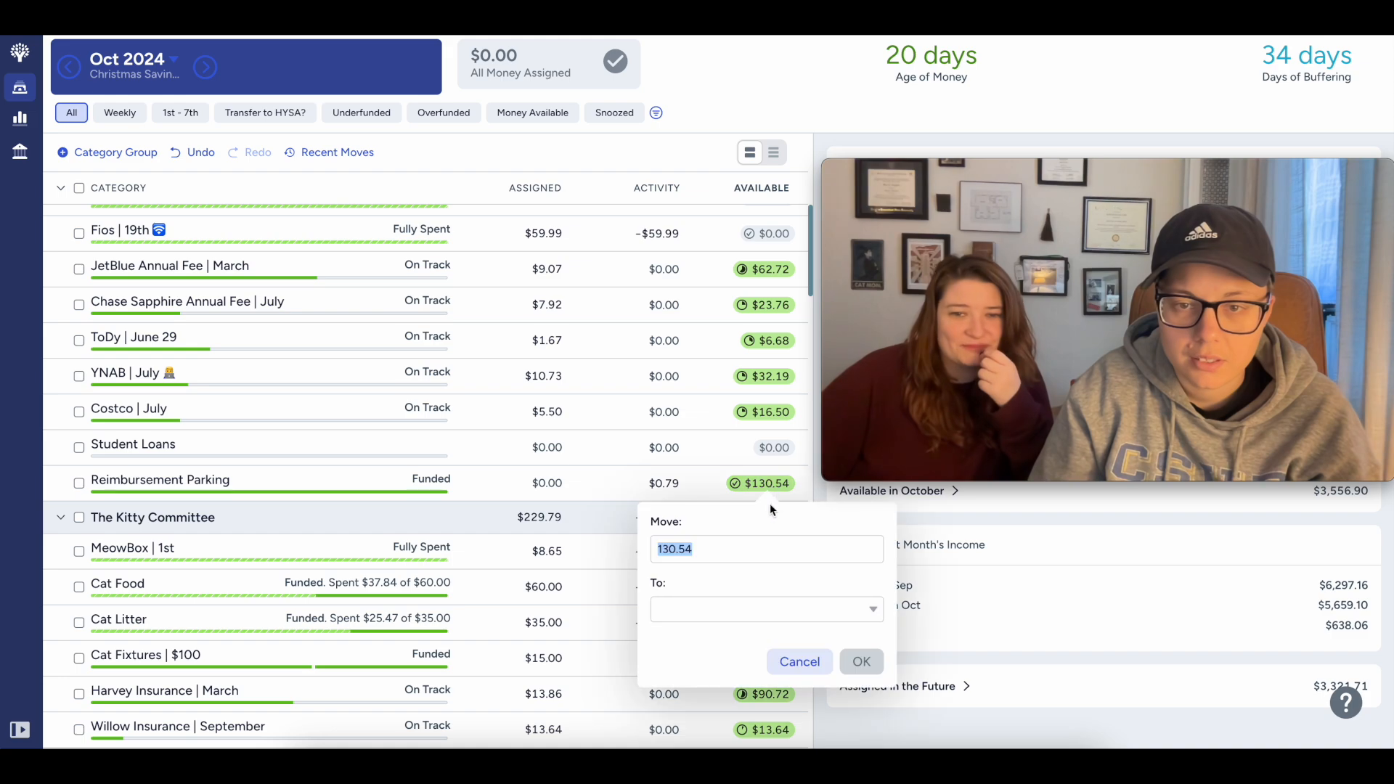
{"action": "left_click", "coordinate": [679, 550]}
{"action": "key", "text": "BackSpace"}
{"action": "key", "text": "BackSpace"}
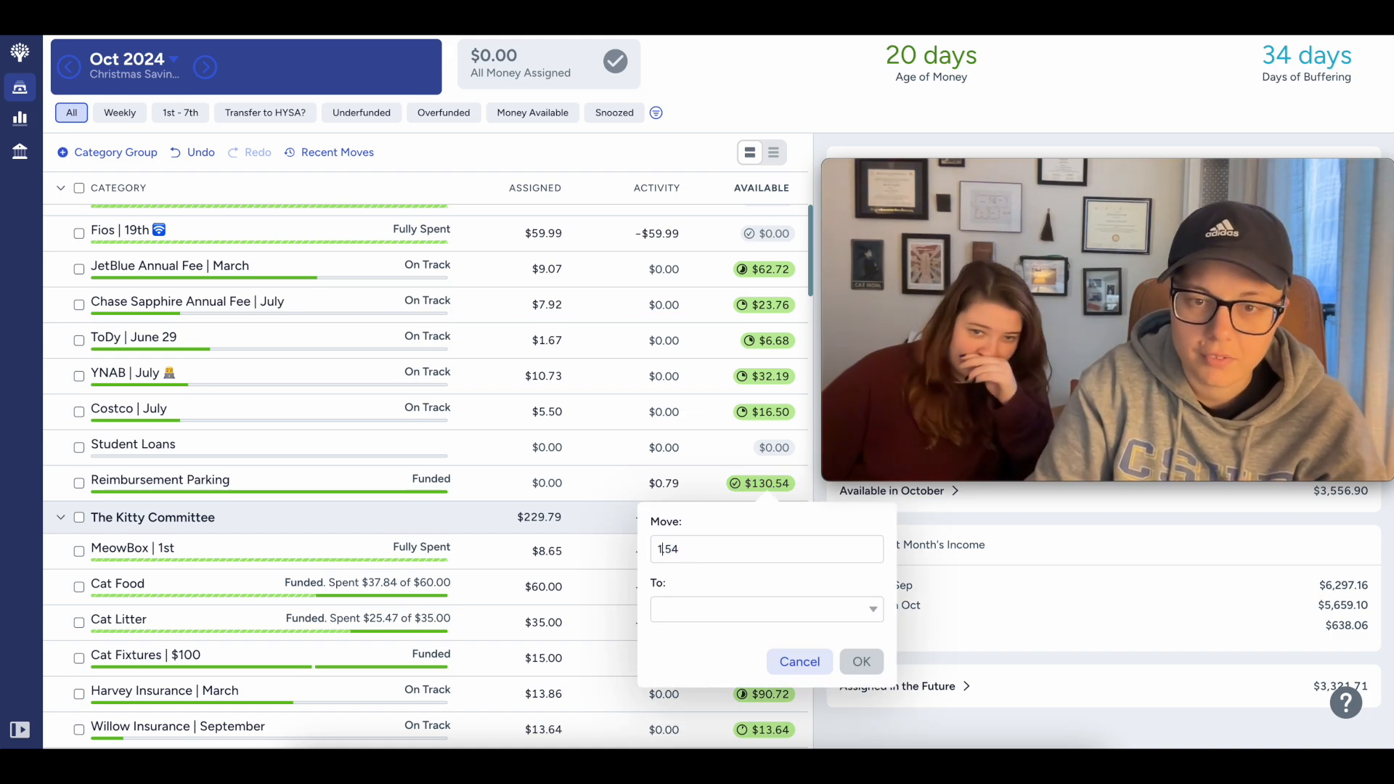
{"action": "key", "text": "BackSpace"}
{"action": "left_click", "coordinate": [769, 609]}
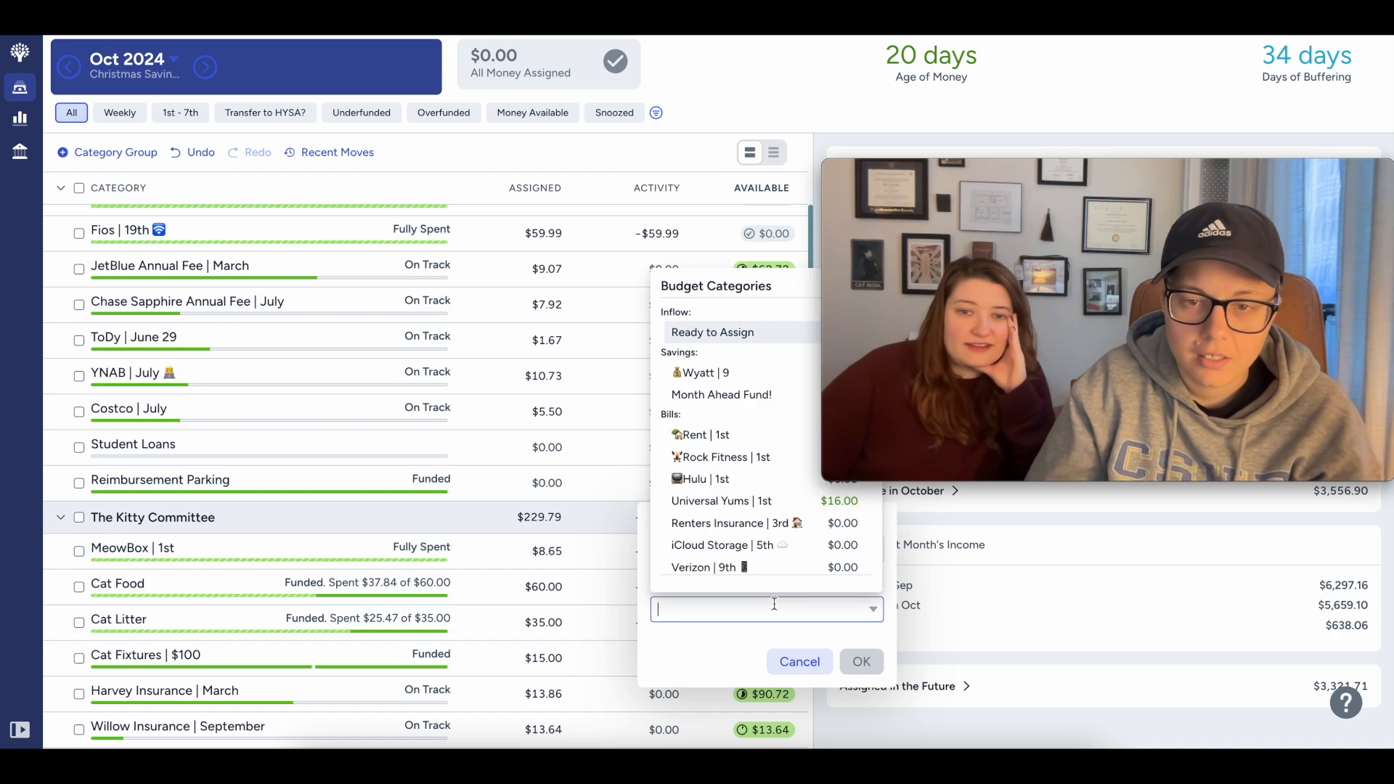
{"action": "type", "text": "holdin"}
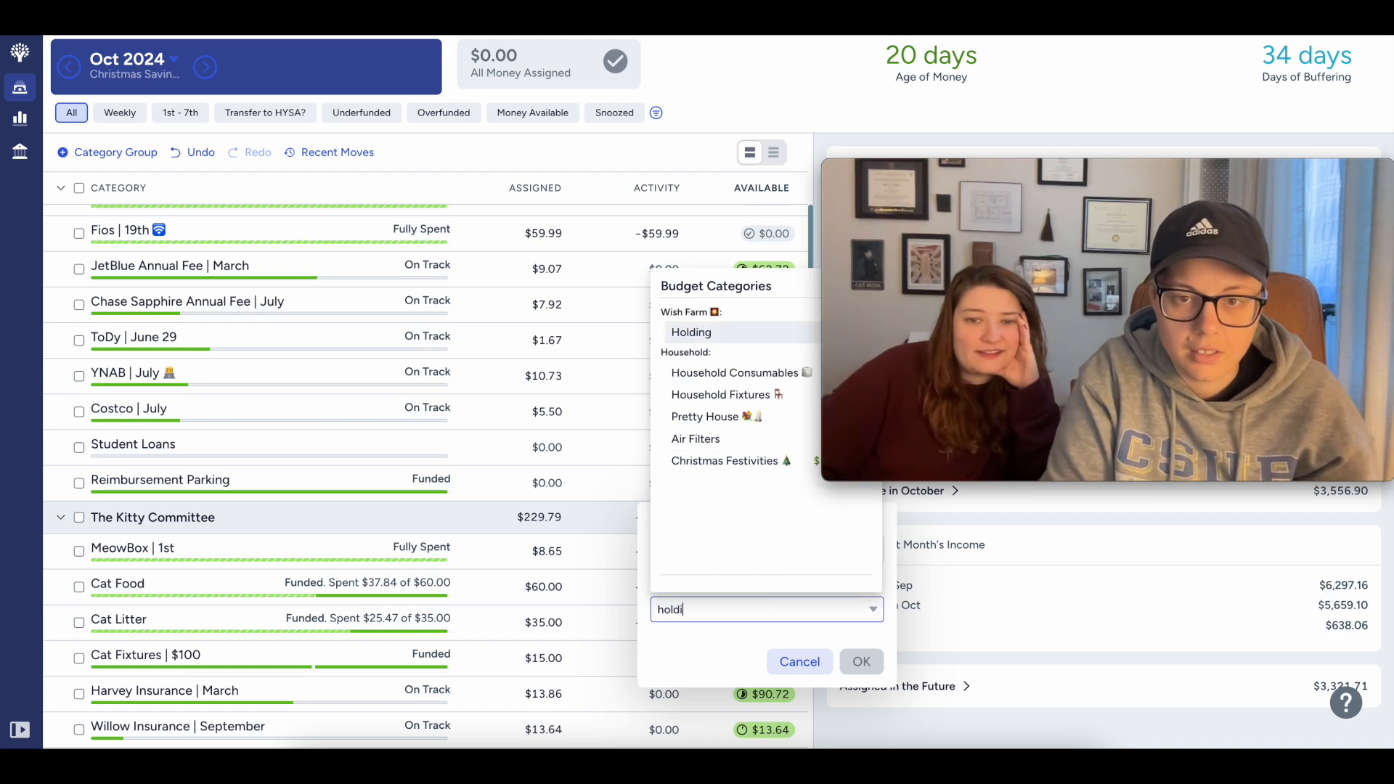
{"action": "left_click", "coordinate": [731, 326]}
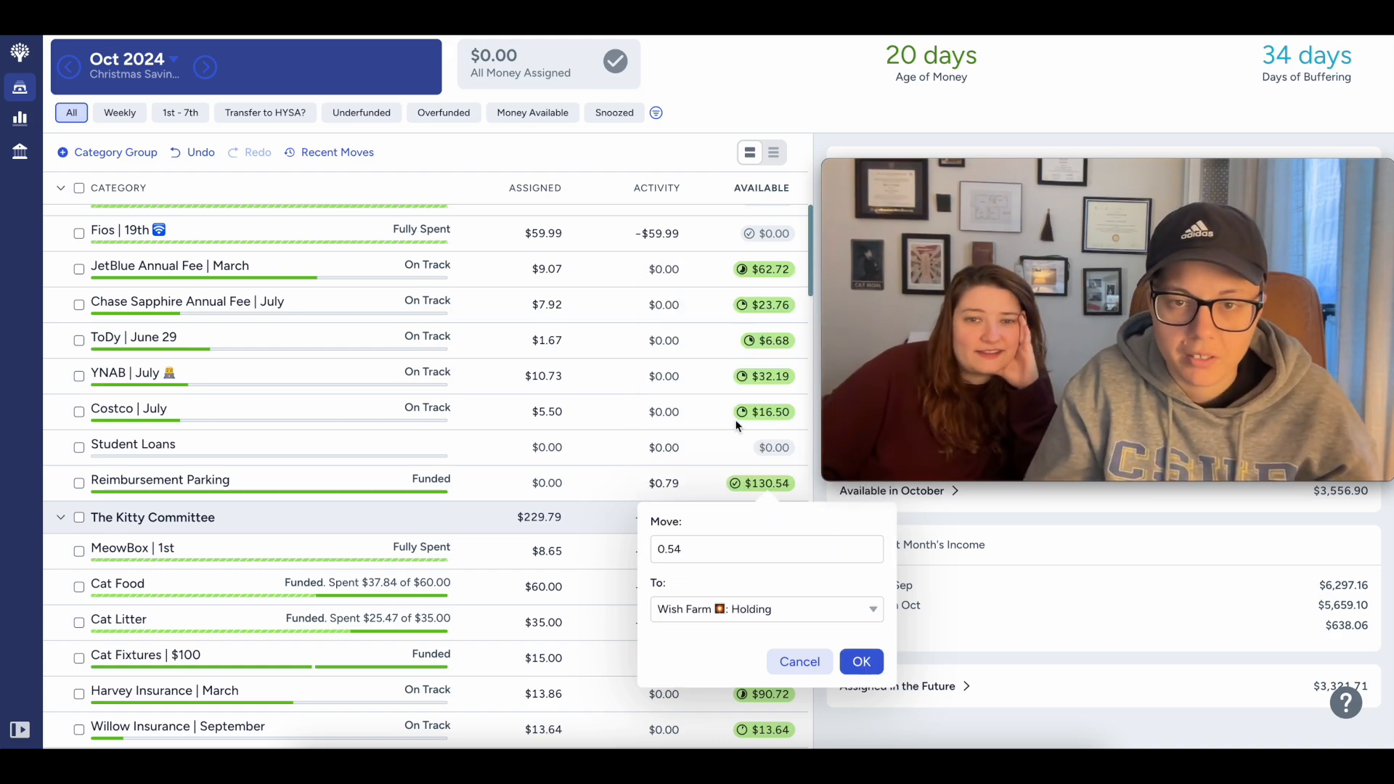
{"action": "left_click", "coordinate": [860, 662]}
{"action": "left_click_drag", "start_coordinate": [957, 168], "coordinate": [957, 426]}
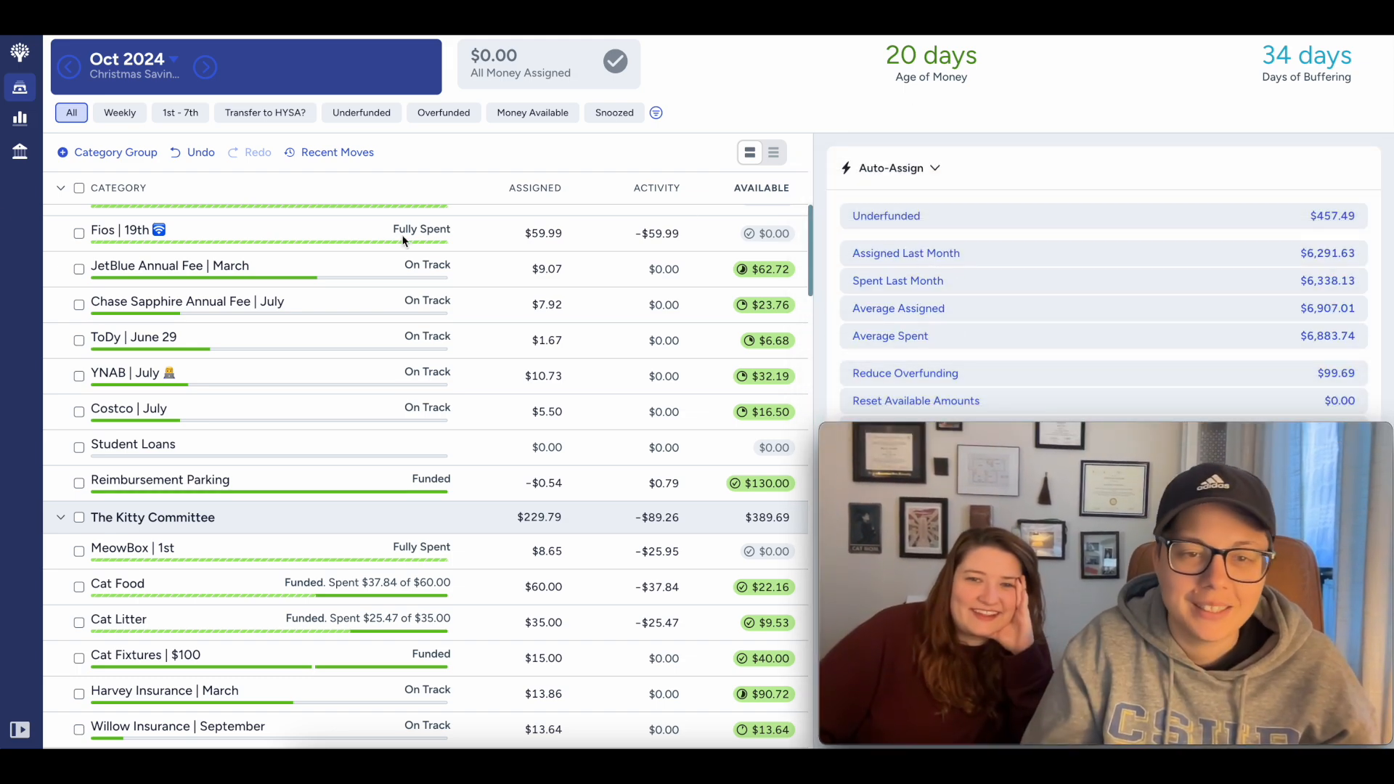
Step: Show the November 2024 budget, switch to the calendar app to check that month's paycheck dates, and close the calendar
{"action": "scroll", "coordinate": [171, 415], "scroll_direction": "up", "scroll_amount": 6}
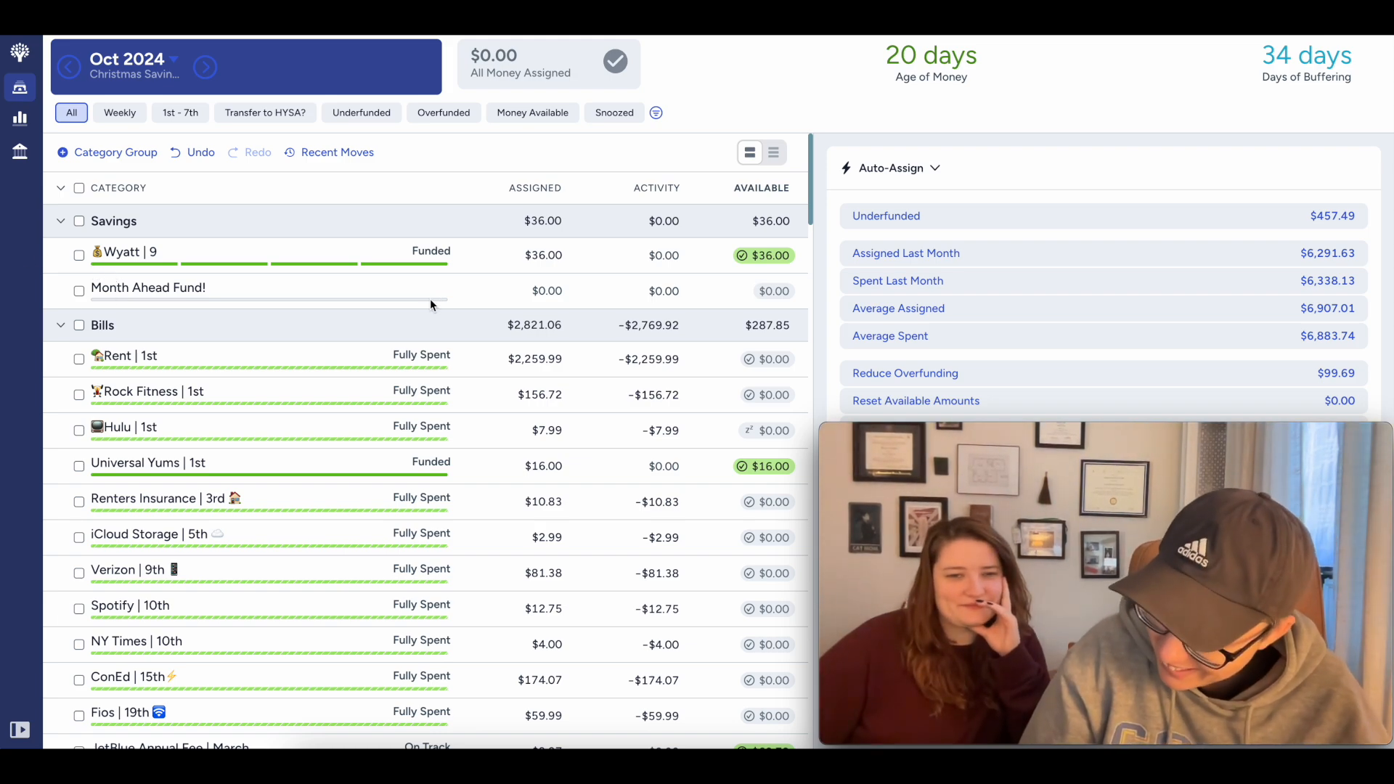
{"action": "left_click", "coordinate": [207, 68]}
{"action": "left_click", "coordinate": [1371, 103]}
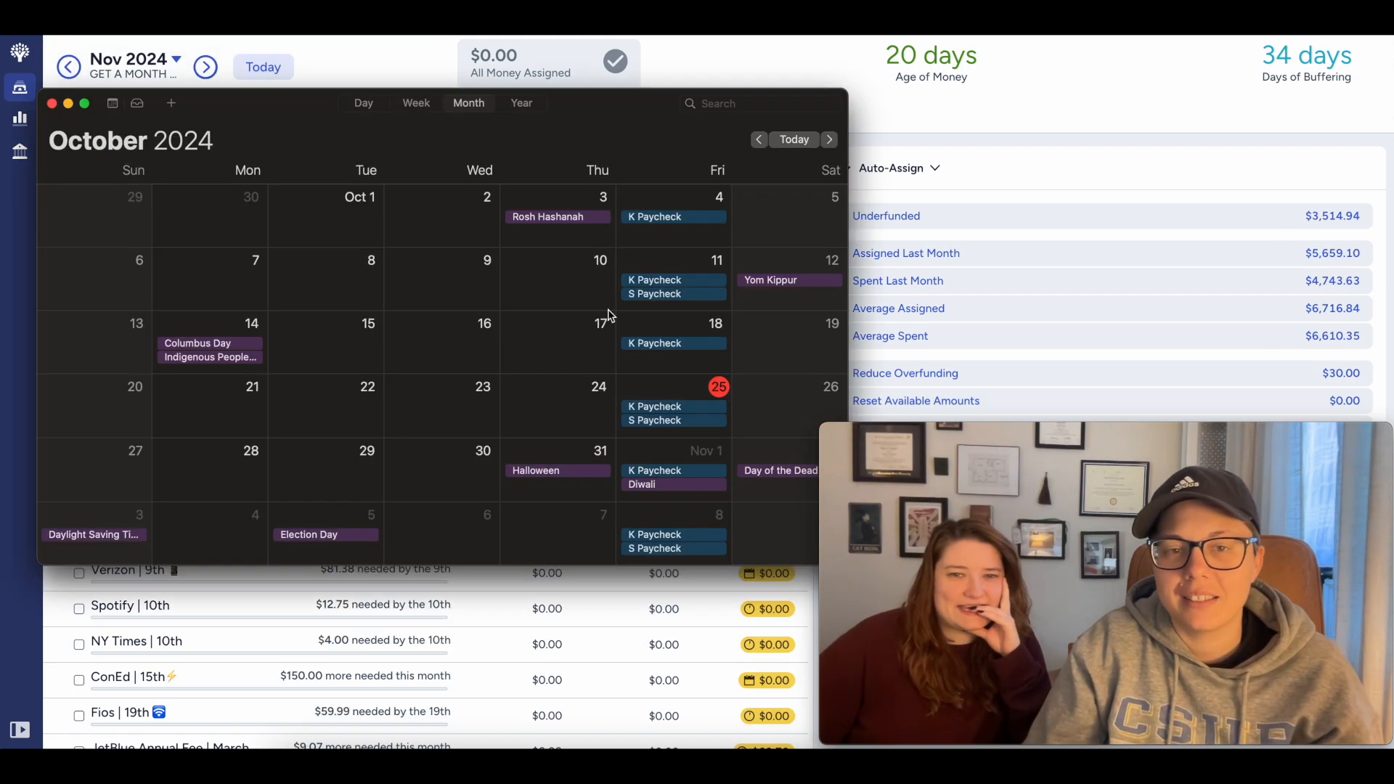
{"action": "left_click", "coordinate": [830, 140]}
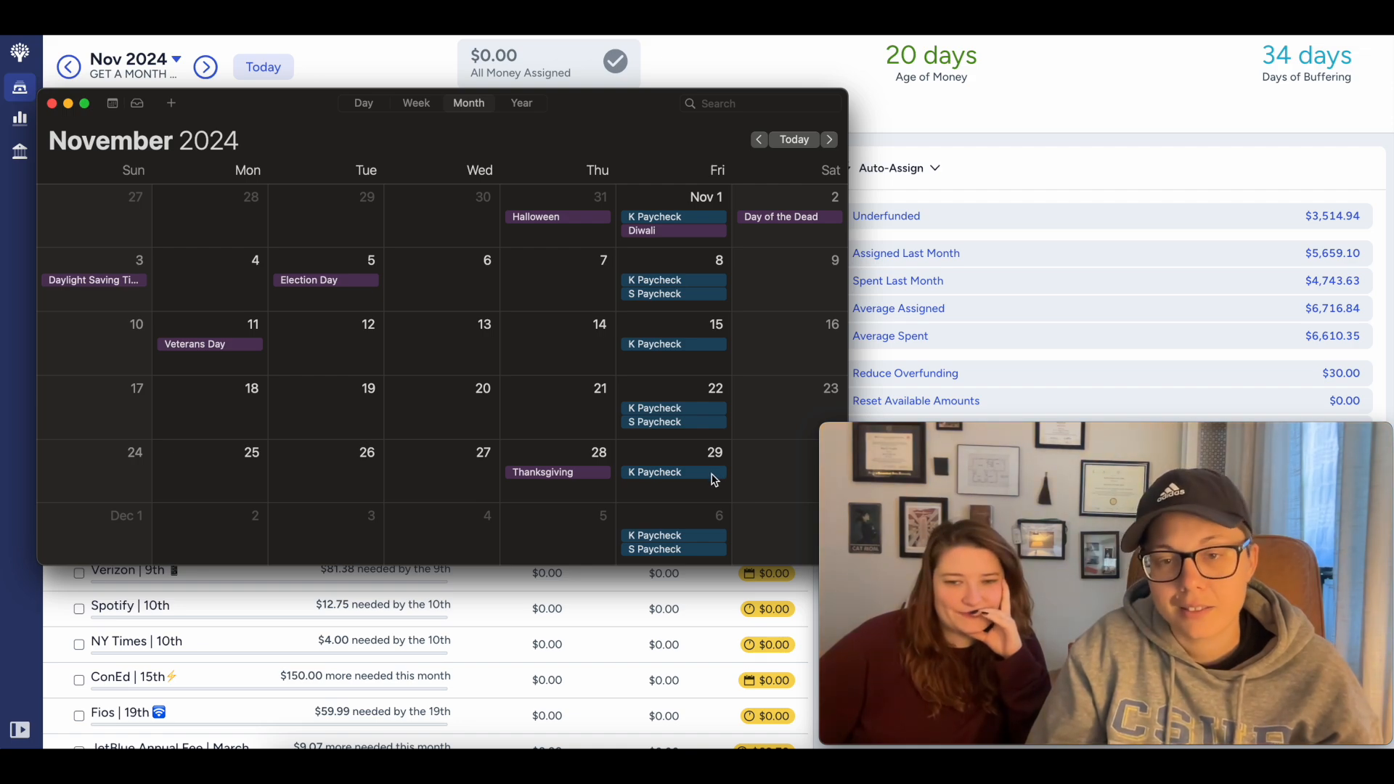
{"action": "left_click", "coordinate": [52, 103]}
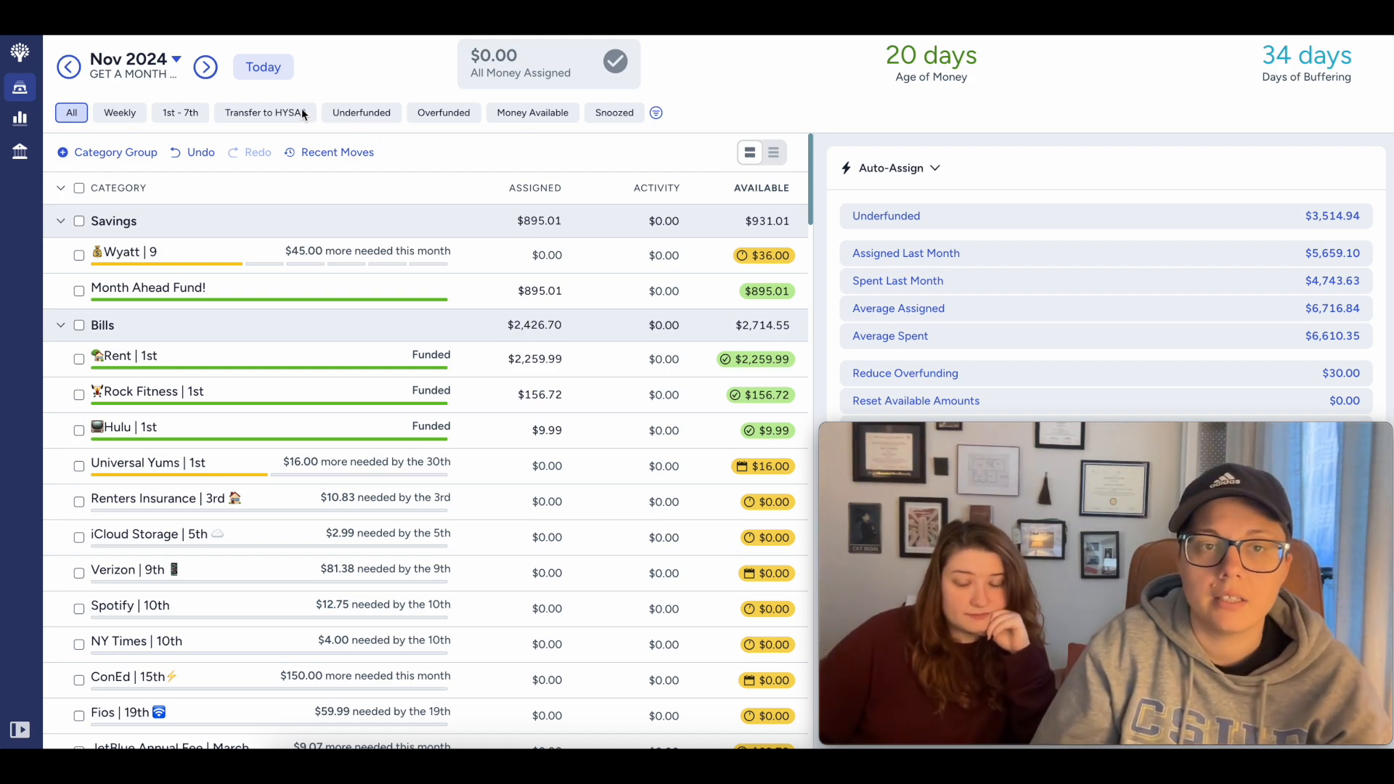
Step: Skim the November 2024 categories down to the Life group and return to the current month
{"action": "scroll", "coordinate": [463, 277], "scroll_direction": "down", "scroll_amount": 15}
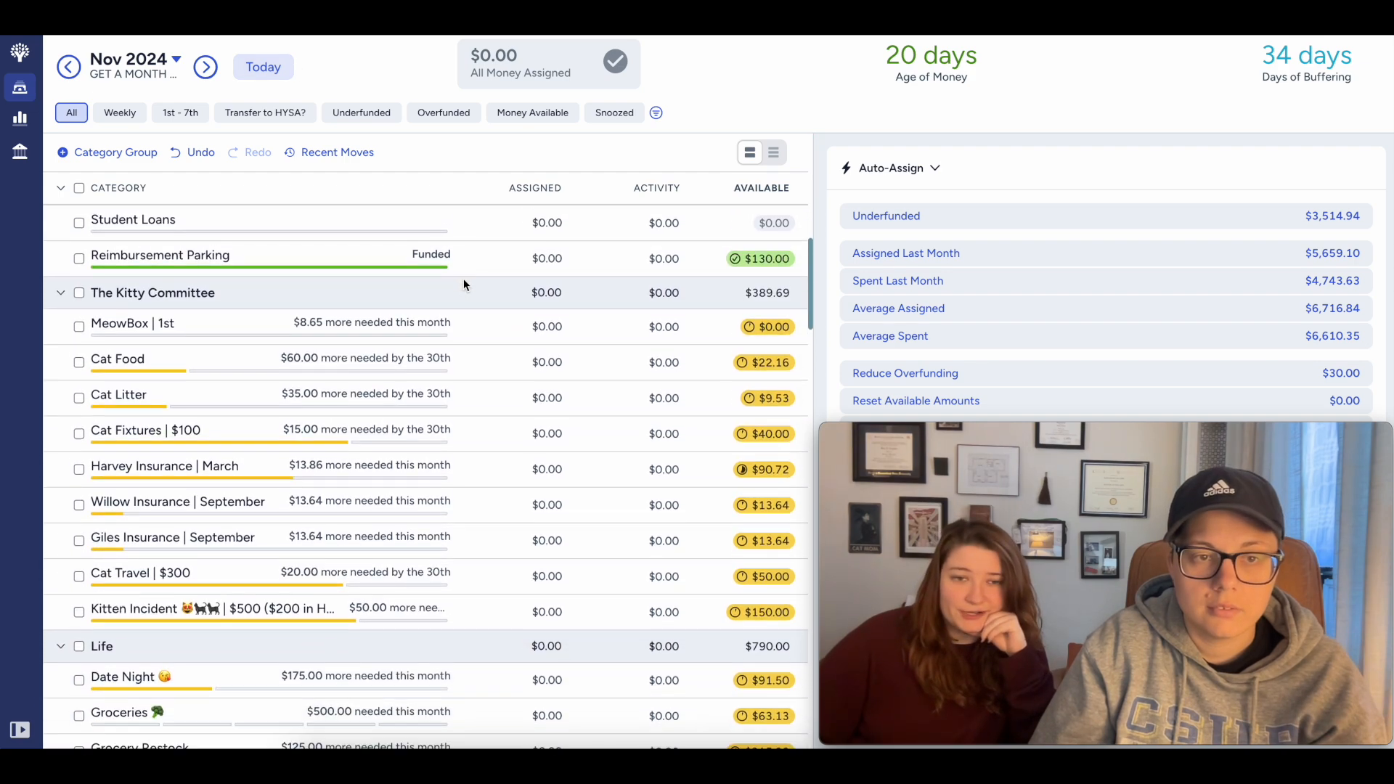
{"action": "scroll", "coordinate": [464, 277], "scroll_direction": "up", "scroll_amount": 15}
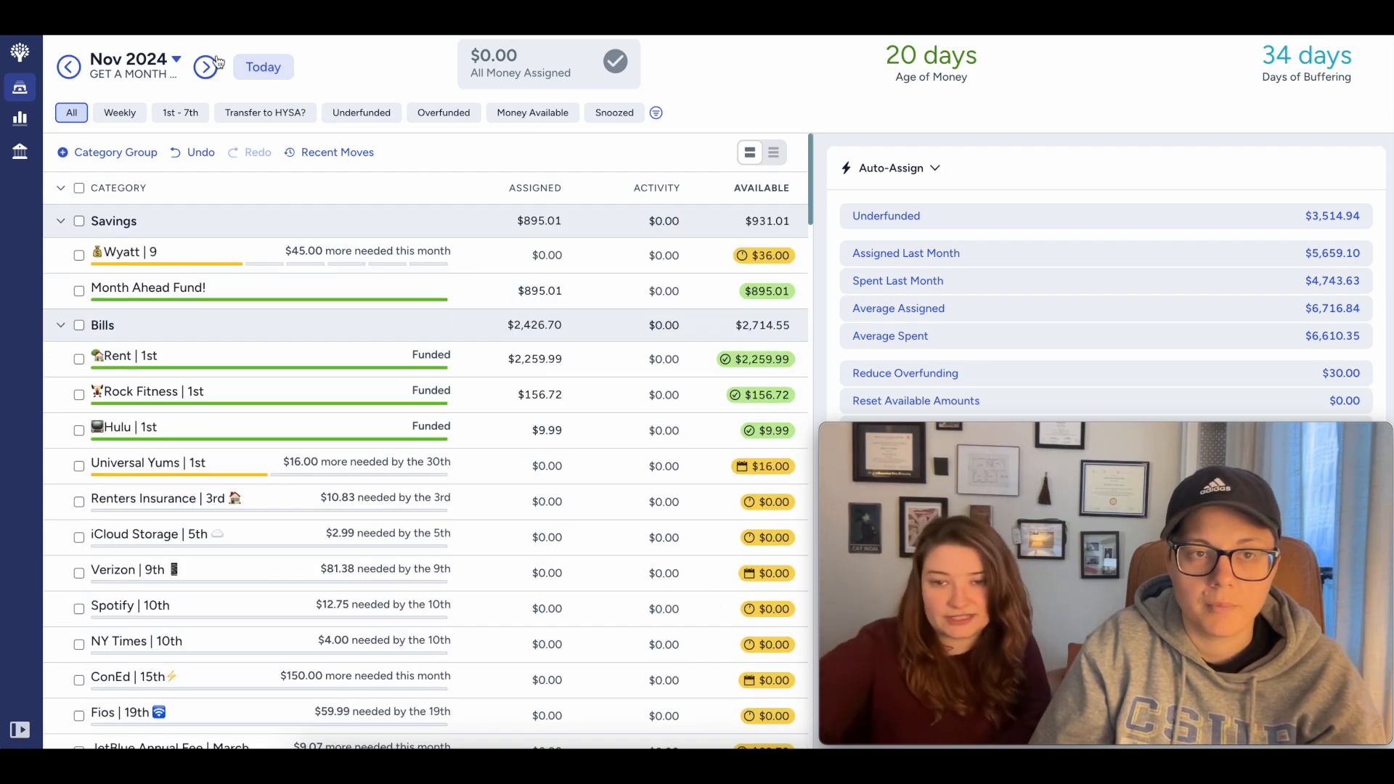
{"action": "left_click", "coordinate": [279, 76]}
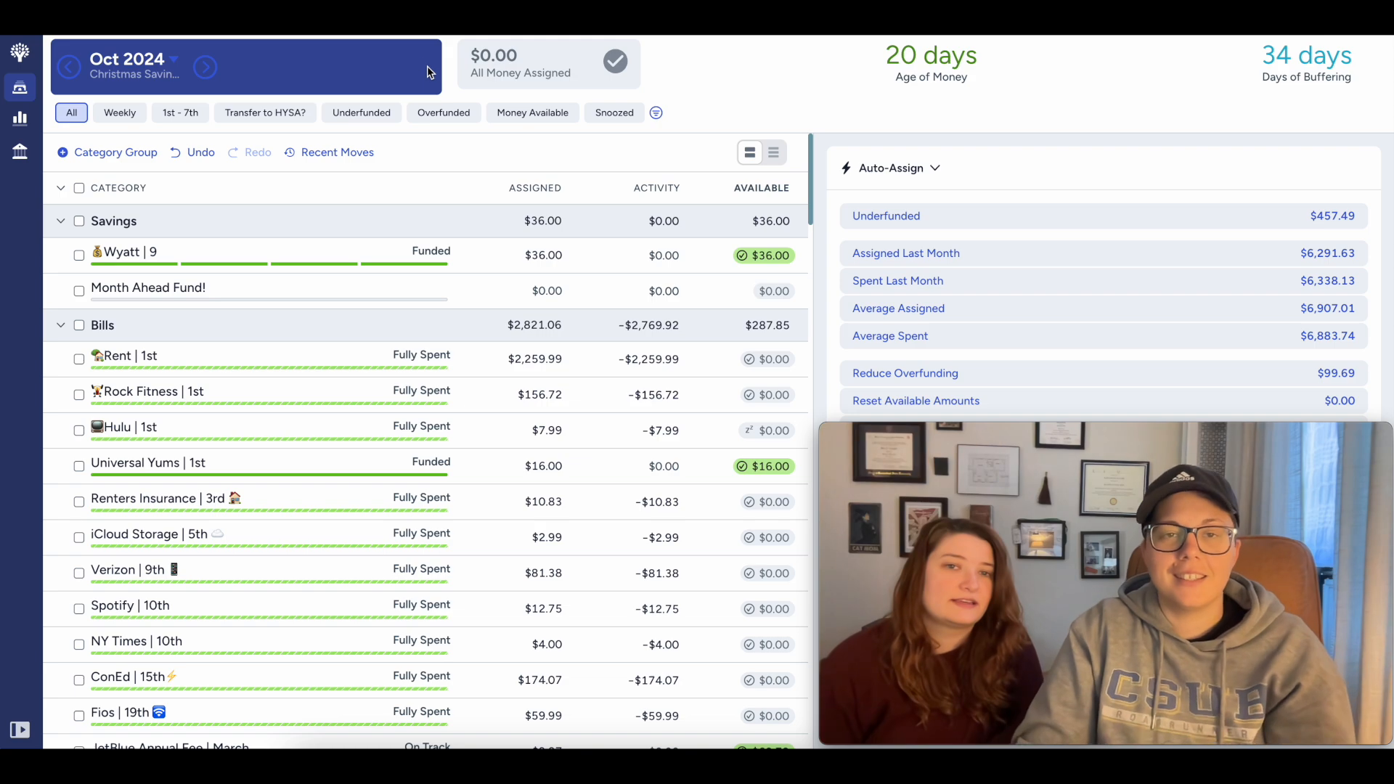
Step: Open the budget "Oh No! My Future! It's Broken!" and approve the new 10/25/2024 paycheck transaction in Immediate Savings
{"action": "left_click", "coordinate": [22, 55]}
{"action": "mouse_move", "coordinate": [125, 115]}
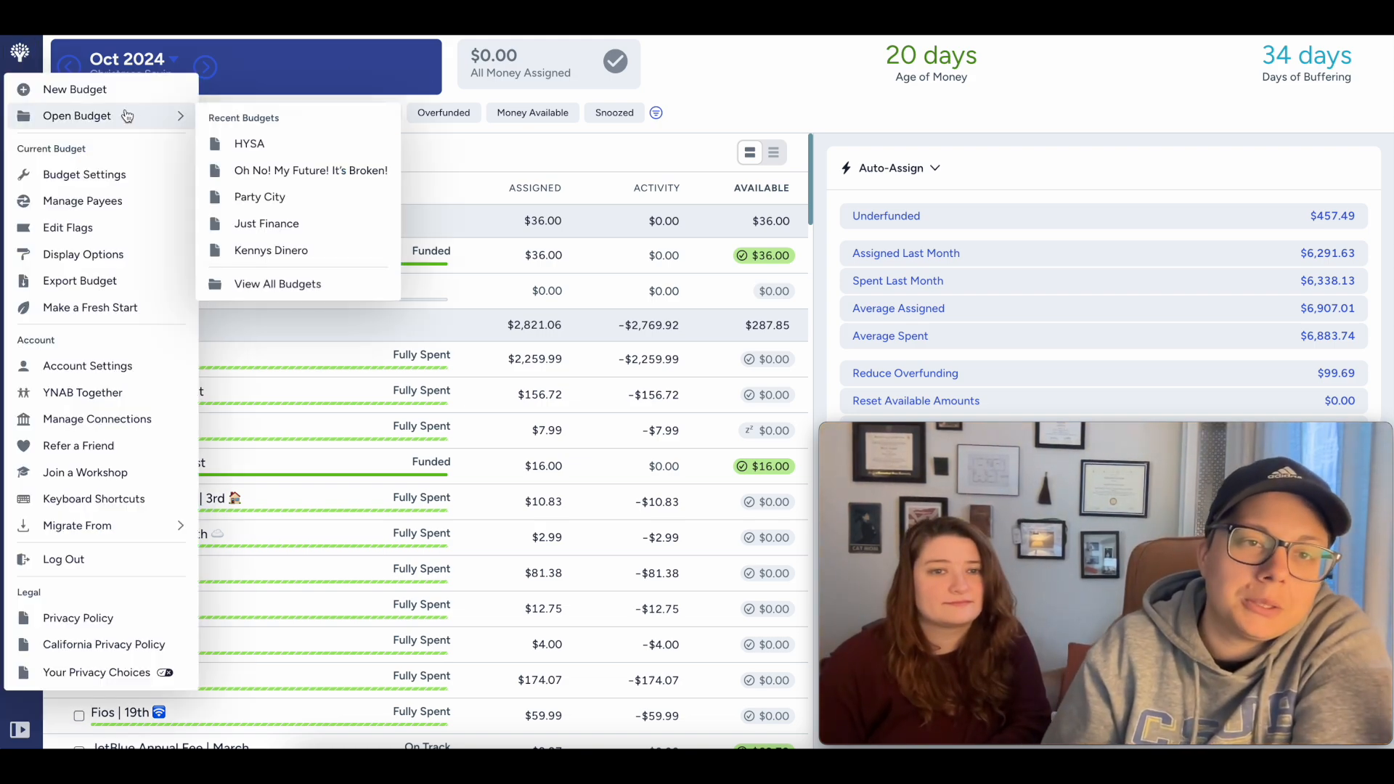
{"action": "left_click", "coordinate": [291, 173]}
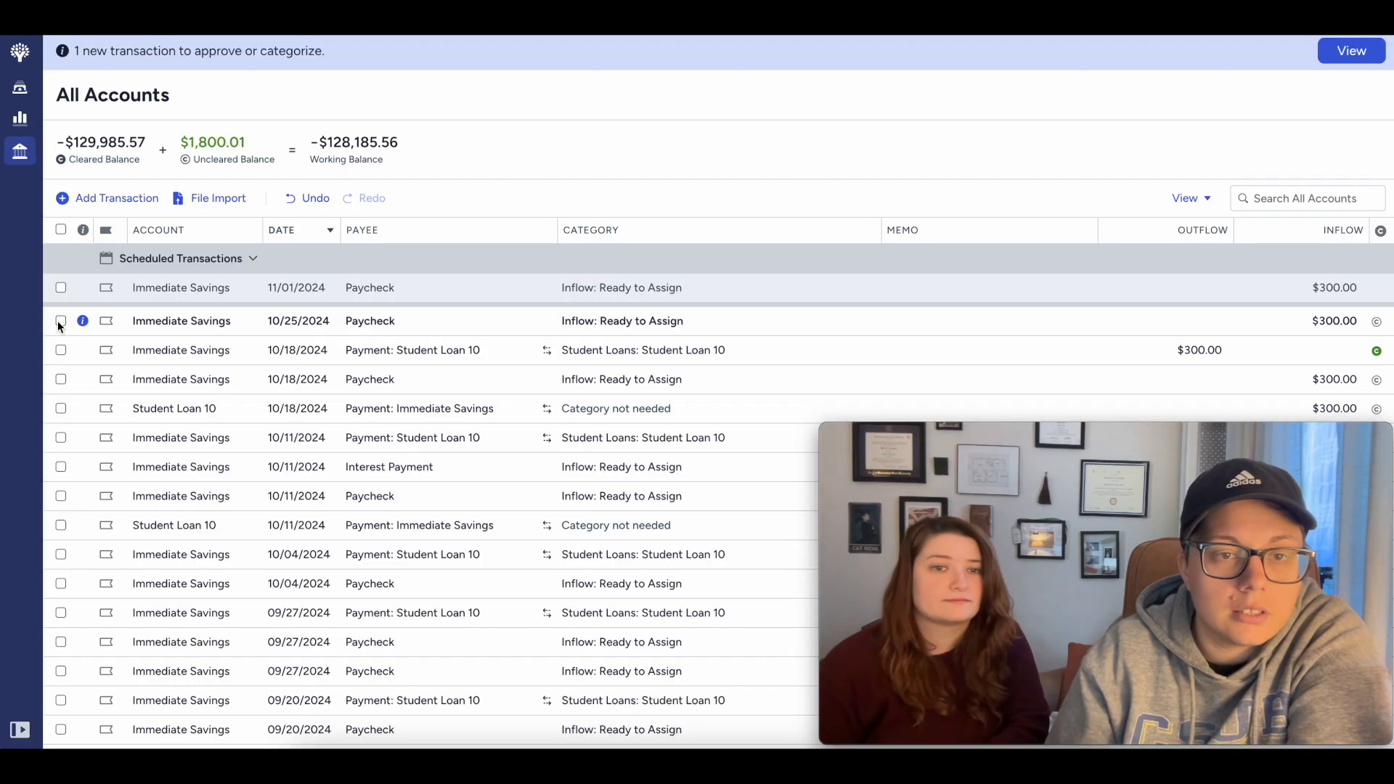
{"action": "left_click", "coordinate": [58, 321]}
{"action": "left_click", "coordinate": [669, 693]}
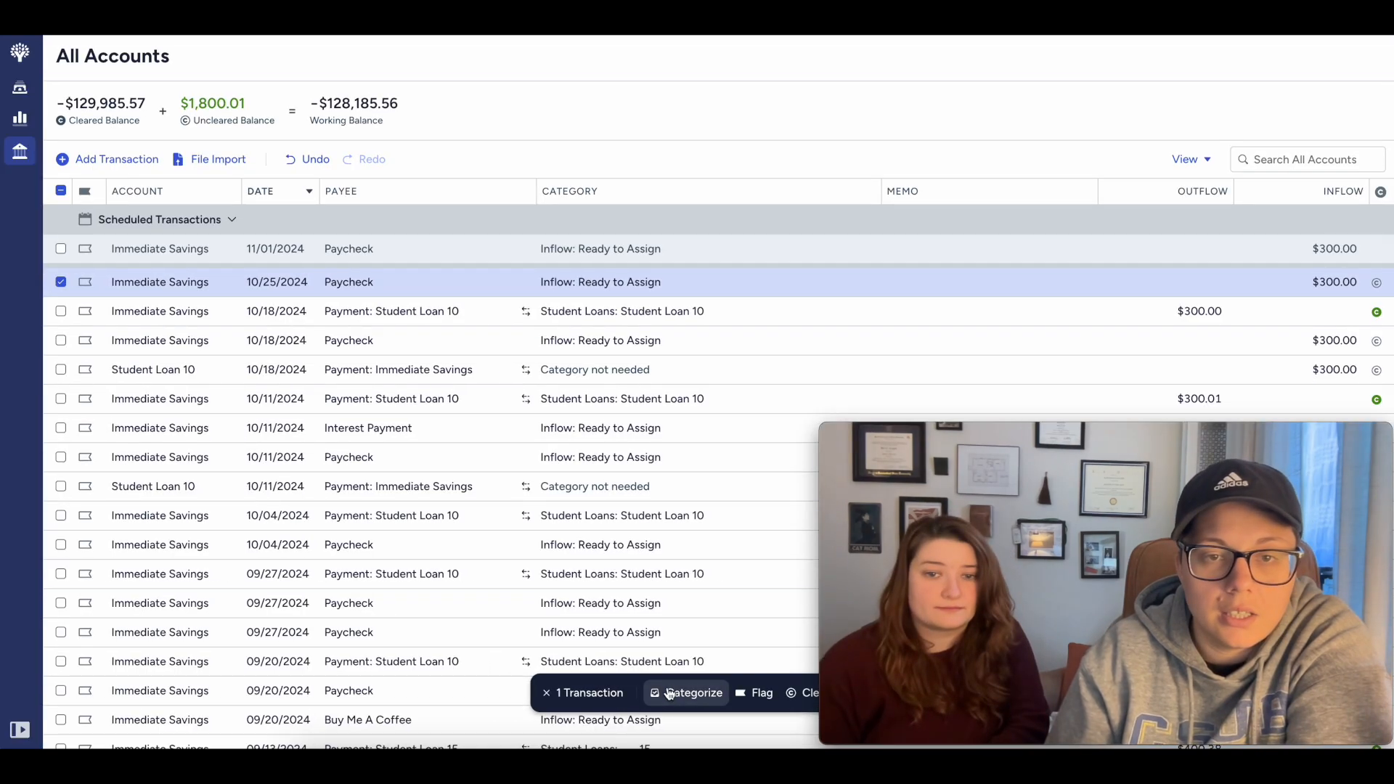
Step: Start a 10/25/2024 transaction in Immediate Savings and create a payee made of the depositor's first name followed by "Deposit"
{"action": "left_click", "coordinate": [94, 161]}
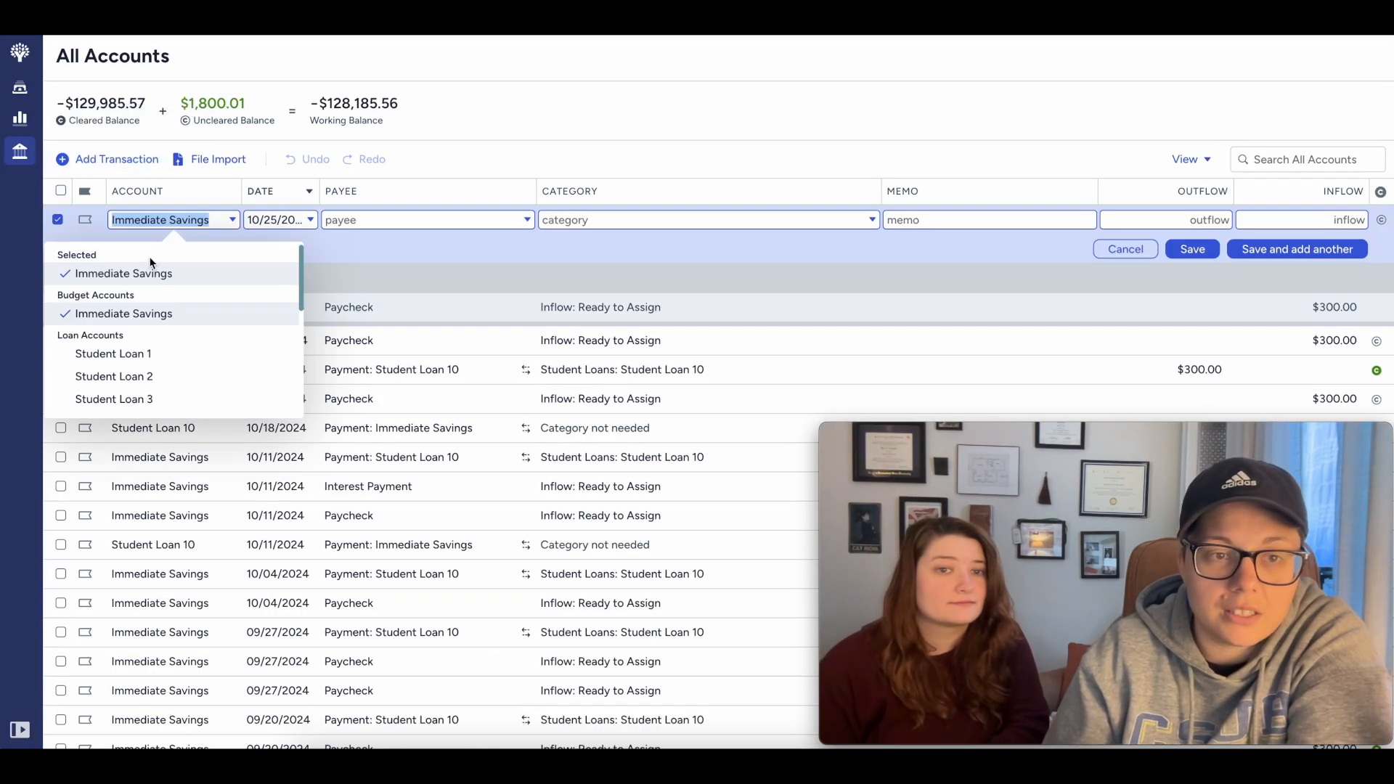
{"action": "left_click", "coordinate": [683, 217]}
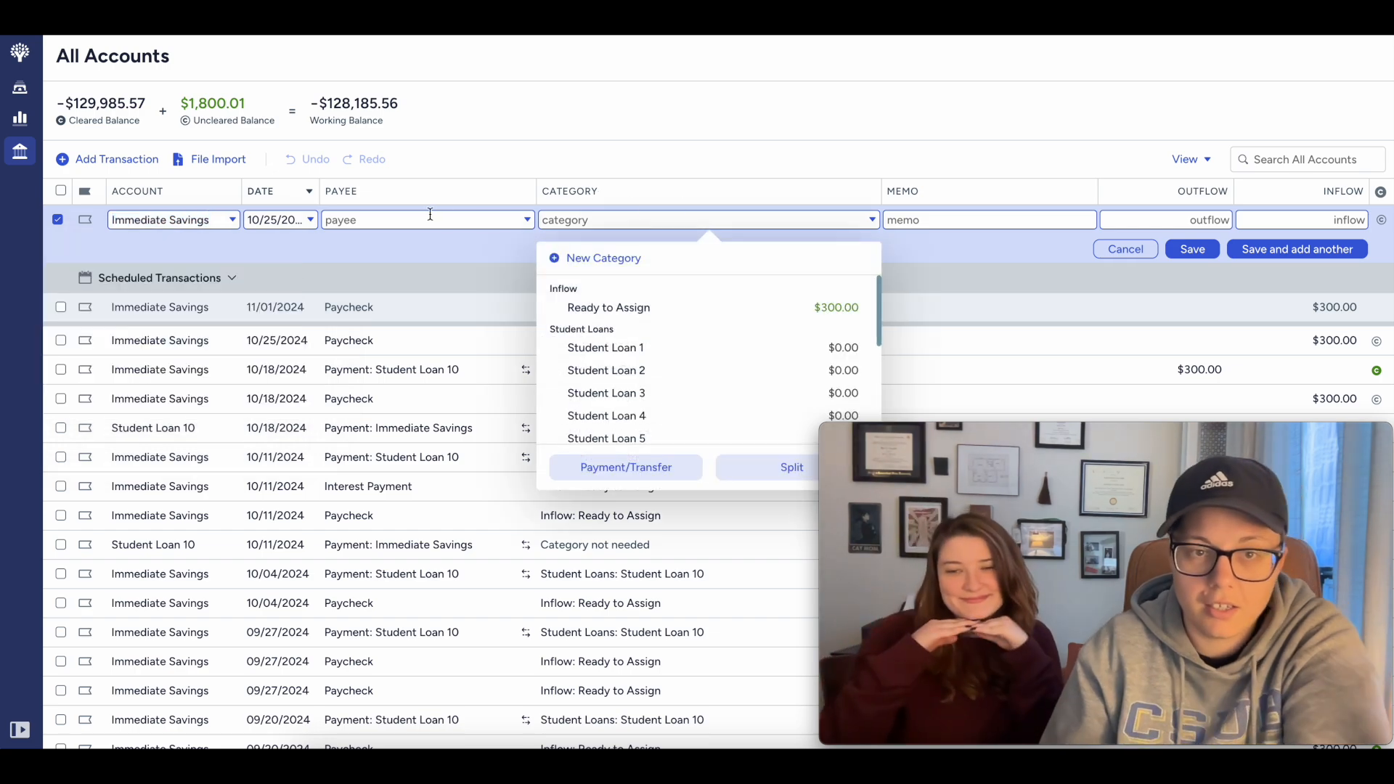
{"action": "left_click", "coordinate": [430, 214]}
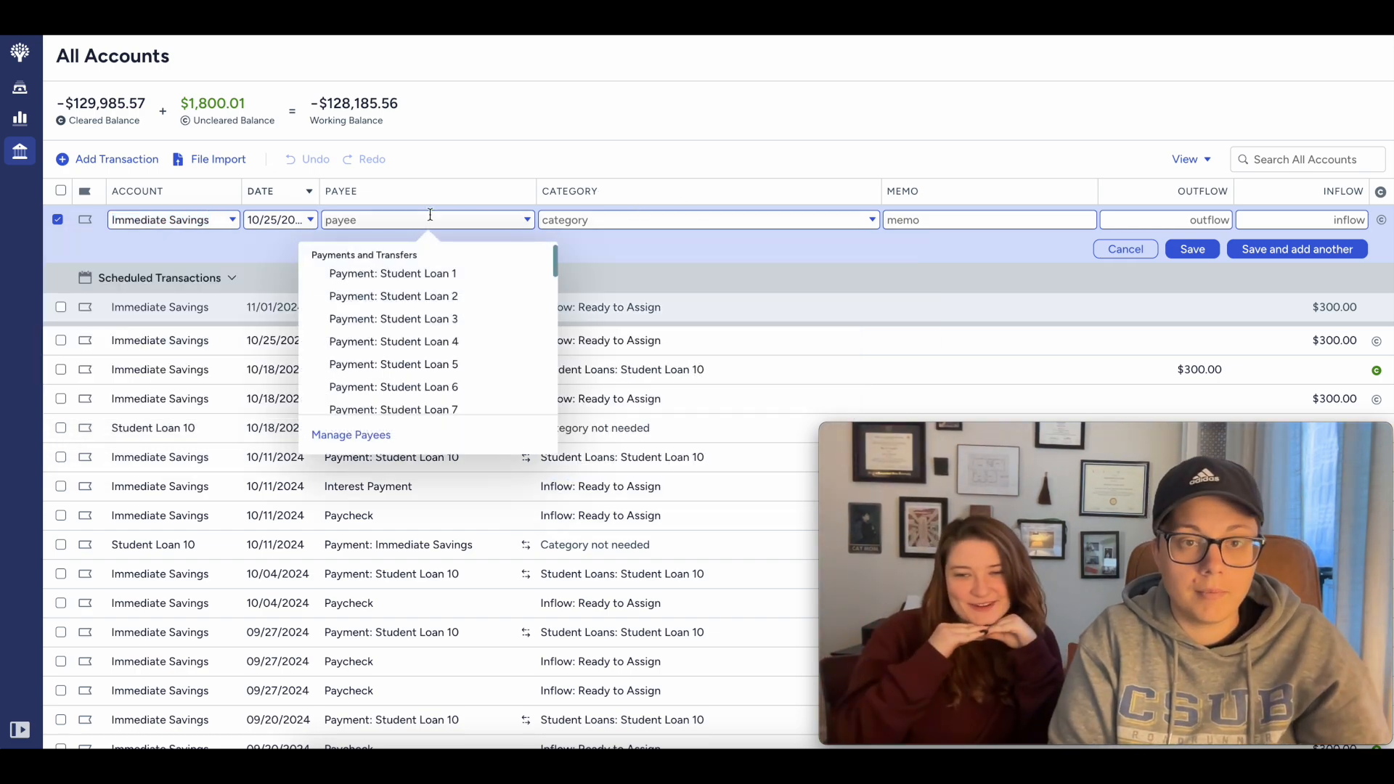
{"action": "type", "text": "Shea Depo"}
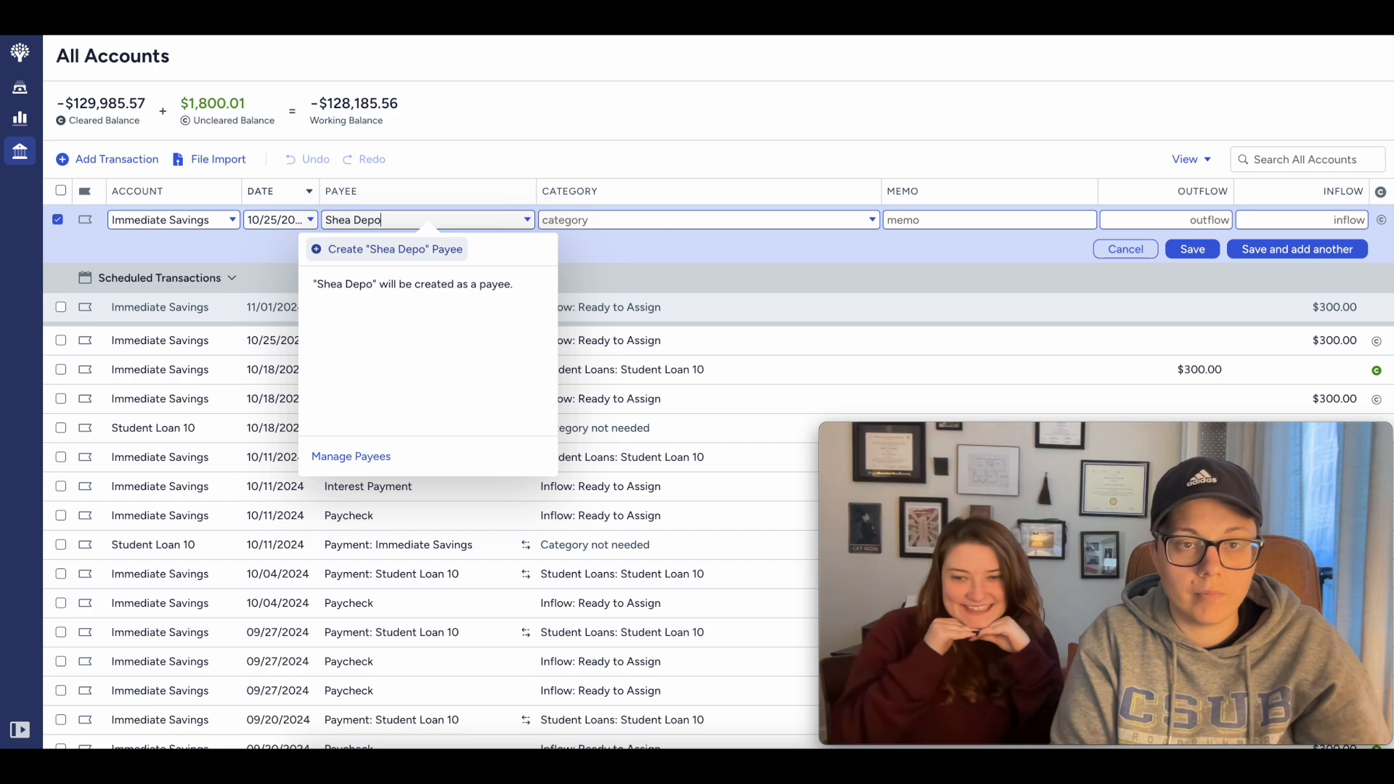
{"action": "type", "text": "sit"}
{"action": "key", "text": "ctrl+a"}
{"action": "left_click", "coordinate": [442, 254]}
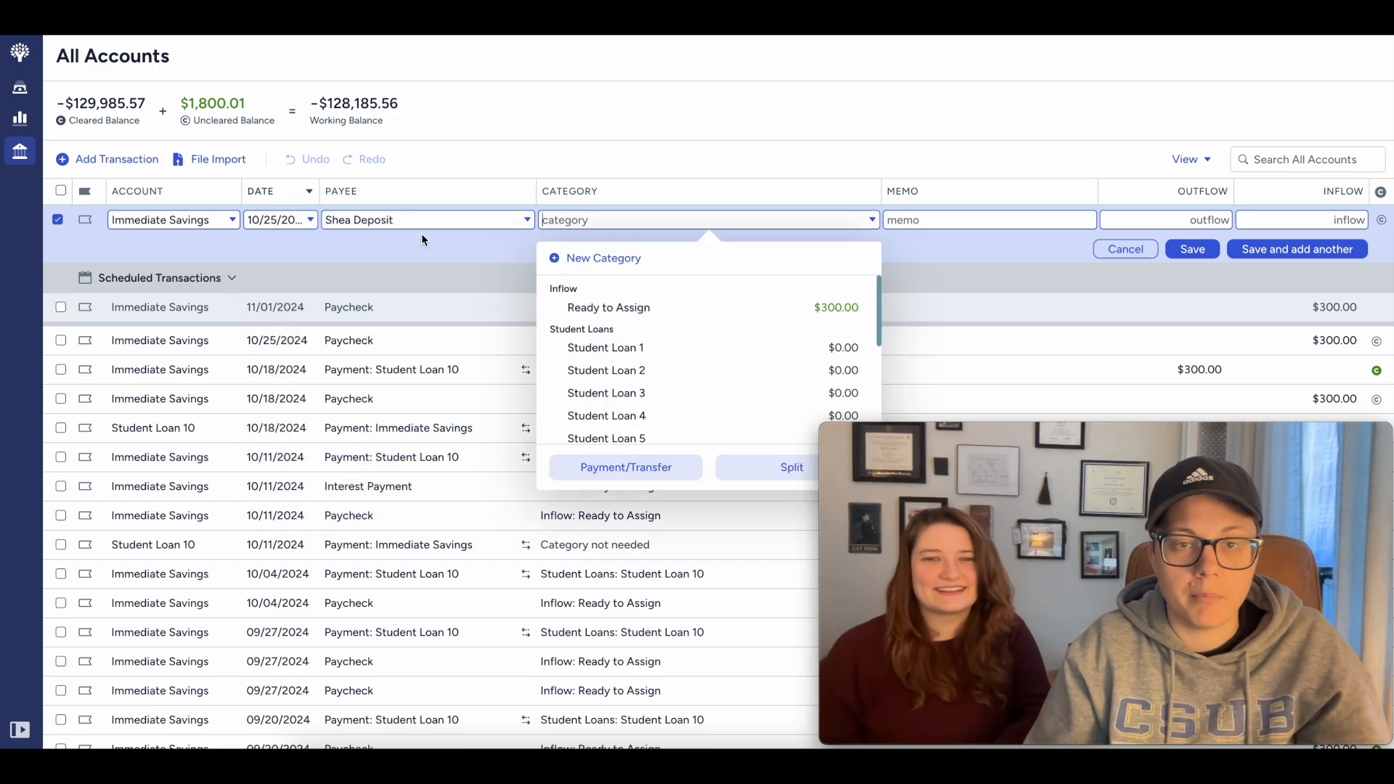
Step: Save the new deposit as a $340 inflow to Ready to Assign and mark both 10/25/2024 inflows as cleared
{"action": "left_click", "coordinate": [635, 305]}
{"action": "left_click", "coordinate": [1295, 219]}
{"action": "type", "text": "340"}
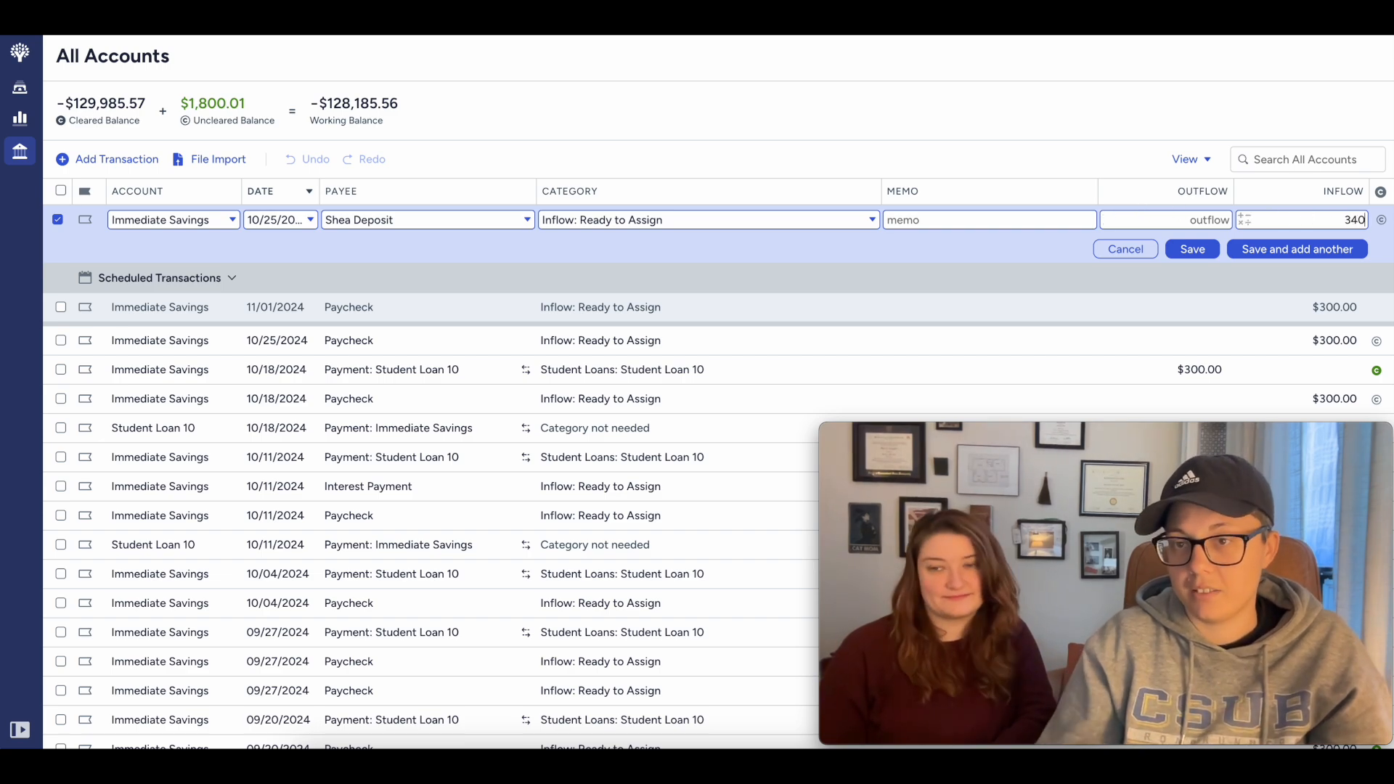
{"action": "left_click", "coordinate": [1192, 249]}
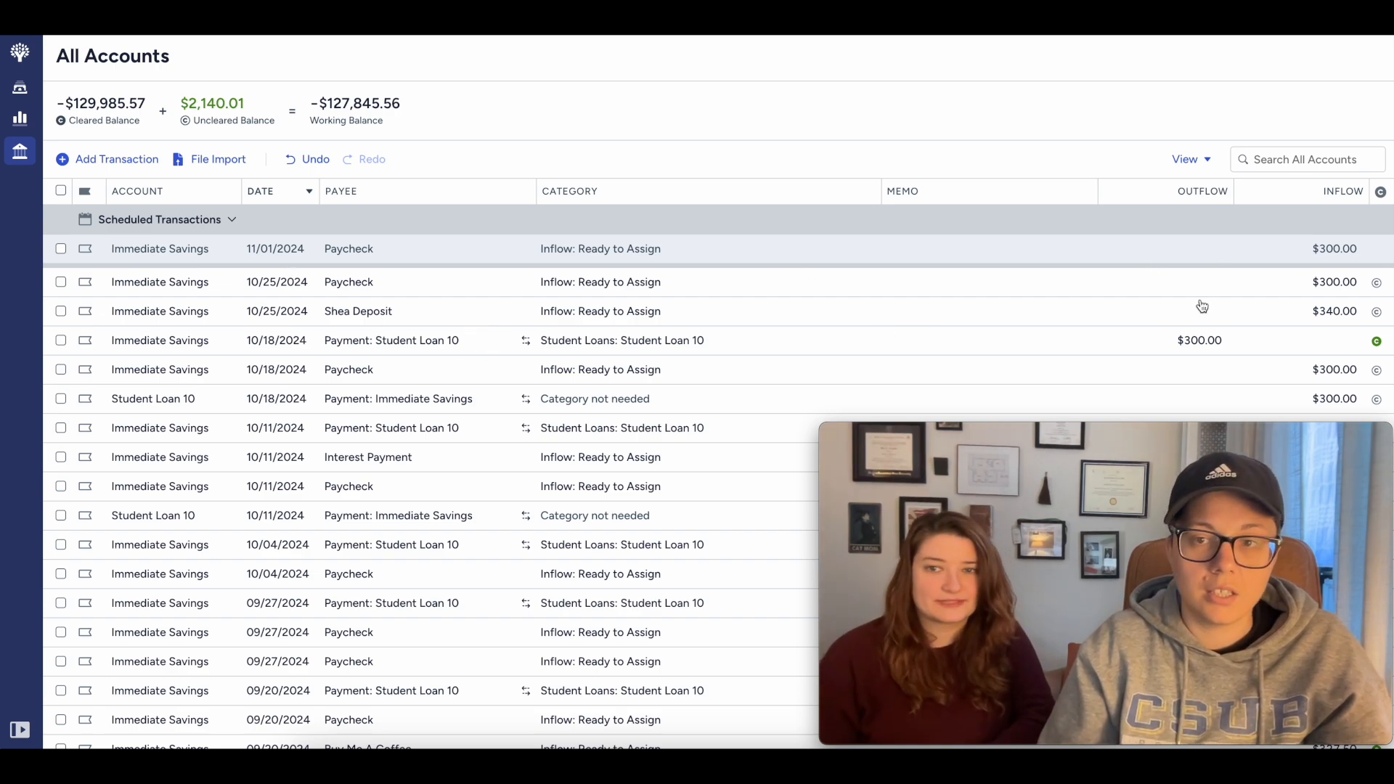
{"action": "left_click", "coordinate": [1377, 311]}
{"action": "left_click", "coordinate": [1377, 283]}
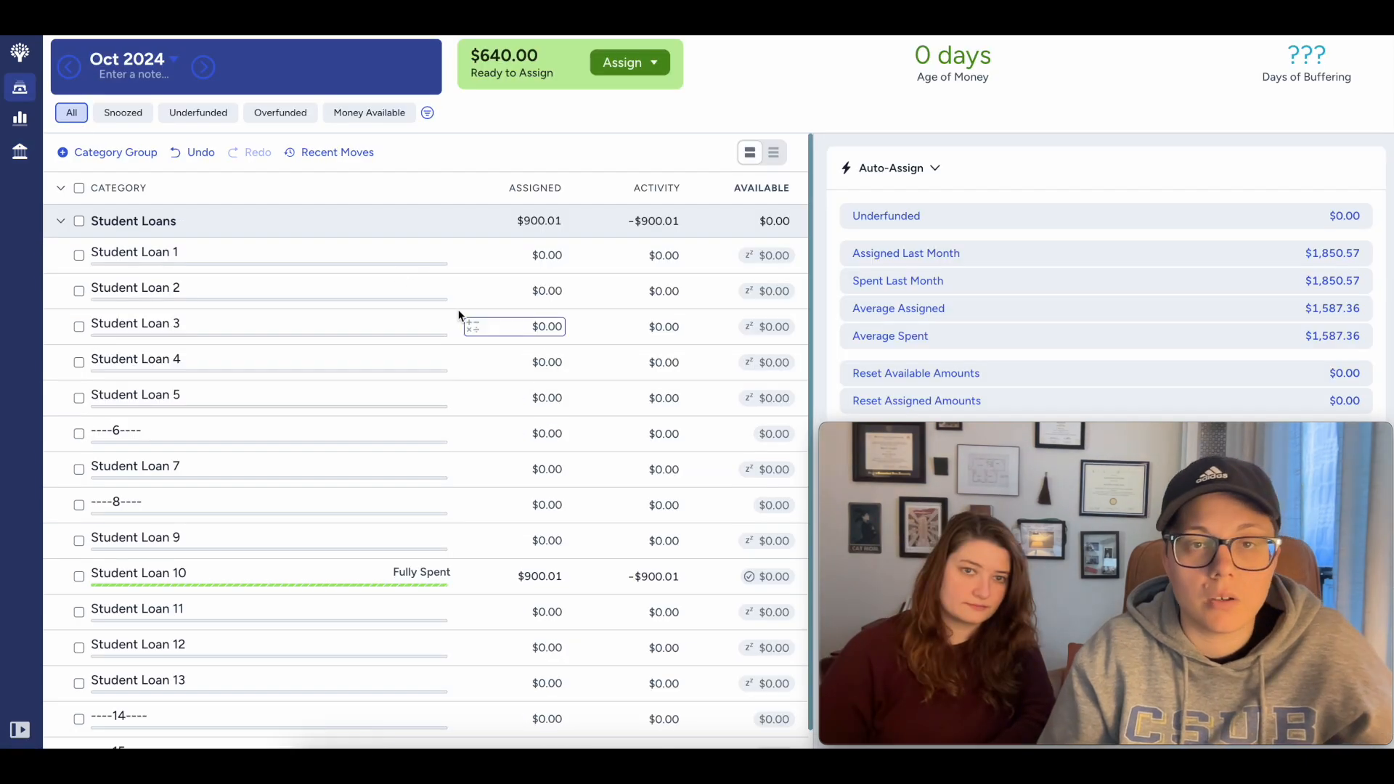
Step: Assign an additional $640 to Student Loan 10 in the October 2024 budget and check that loan account's balance
{"action": "scroll", "coordinate": [465, 334], "scroll_direction": "down", "scroll_amount": 1}
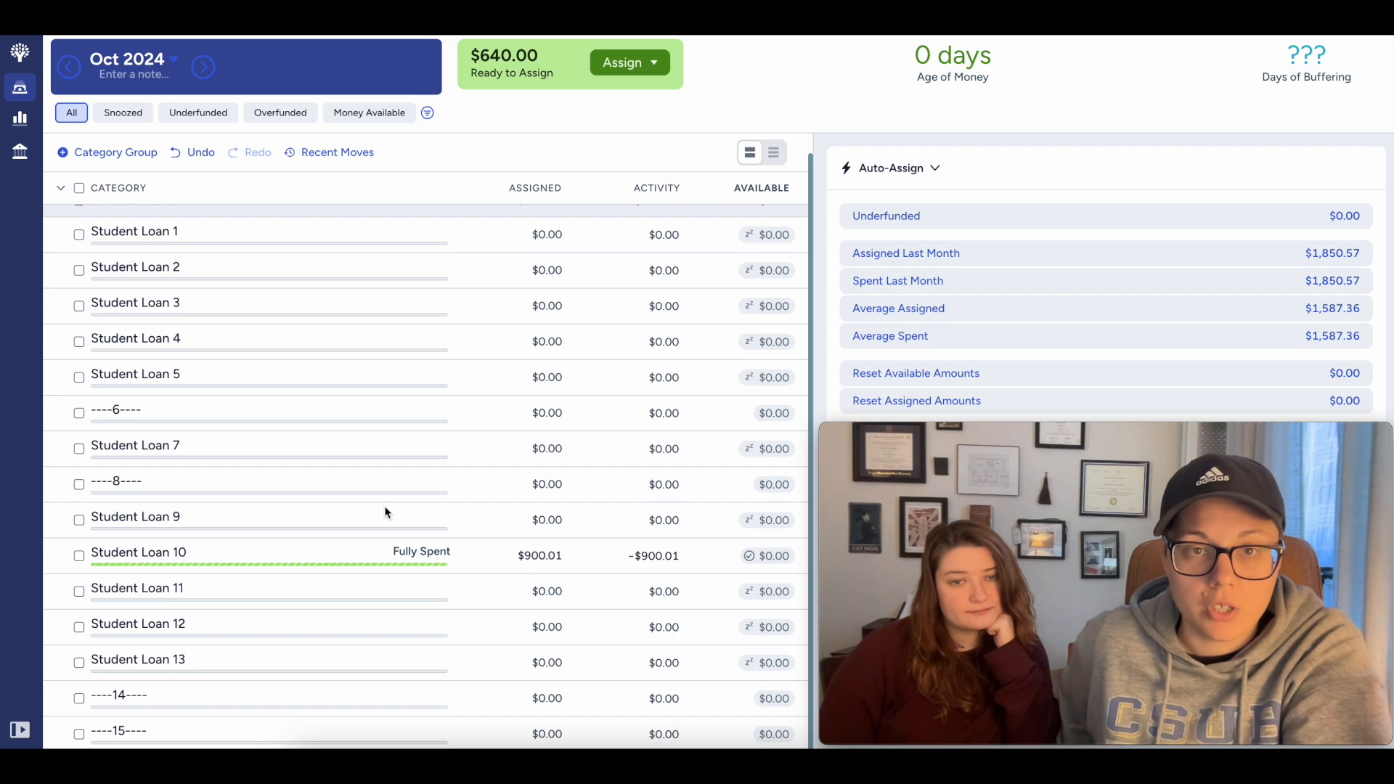
{"action": "left_click", "coordinate": [540, 556]}
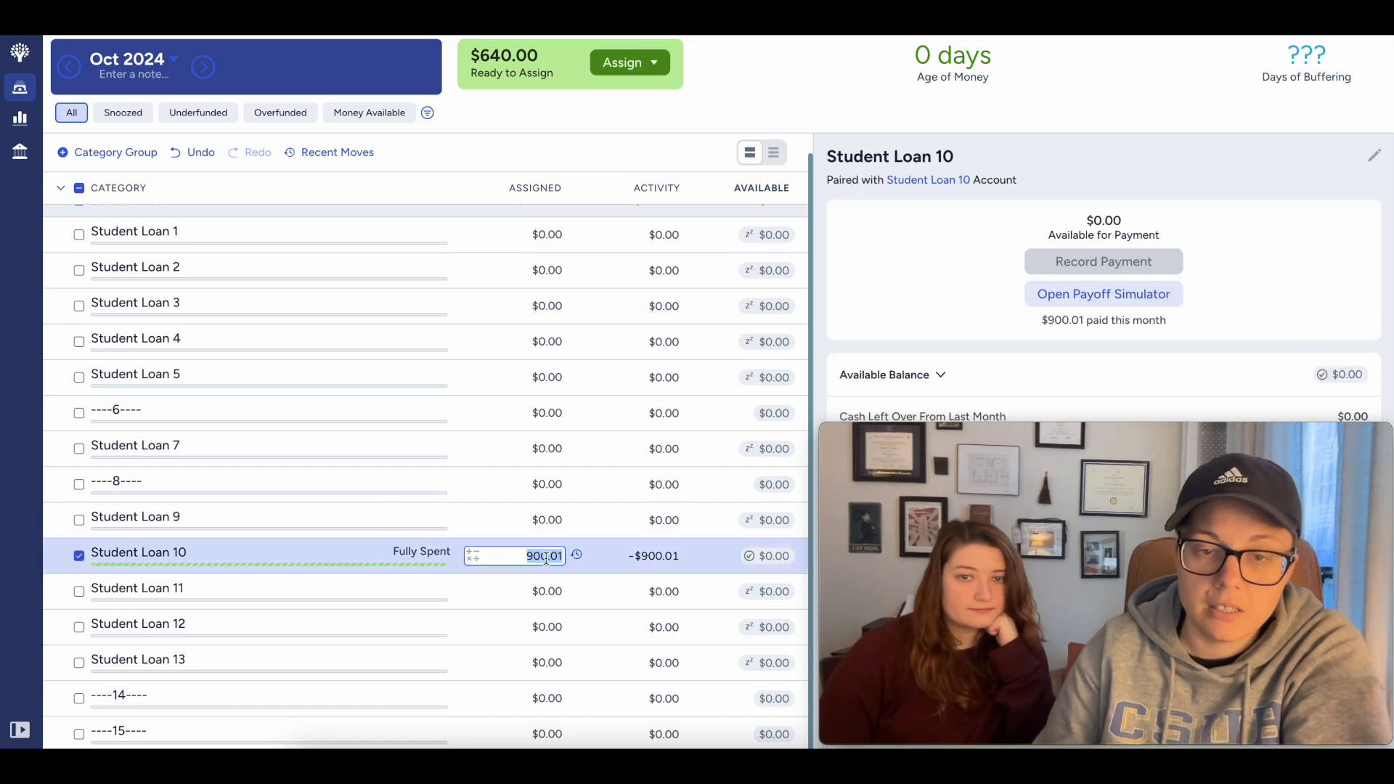
{"action": "type", "text": "+640"}
{"action": "key", "text": "Return"}
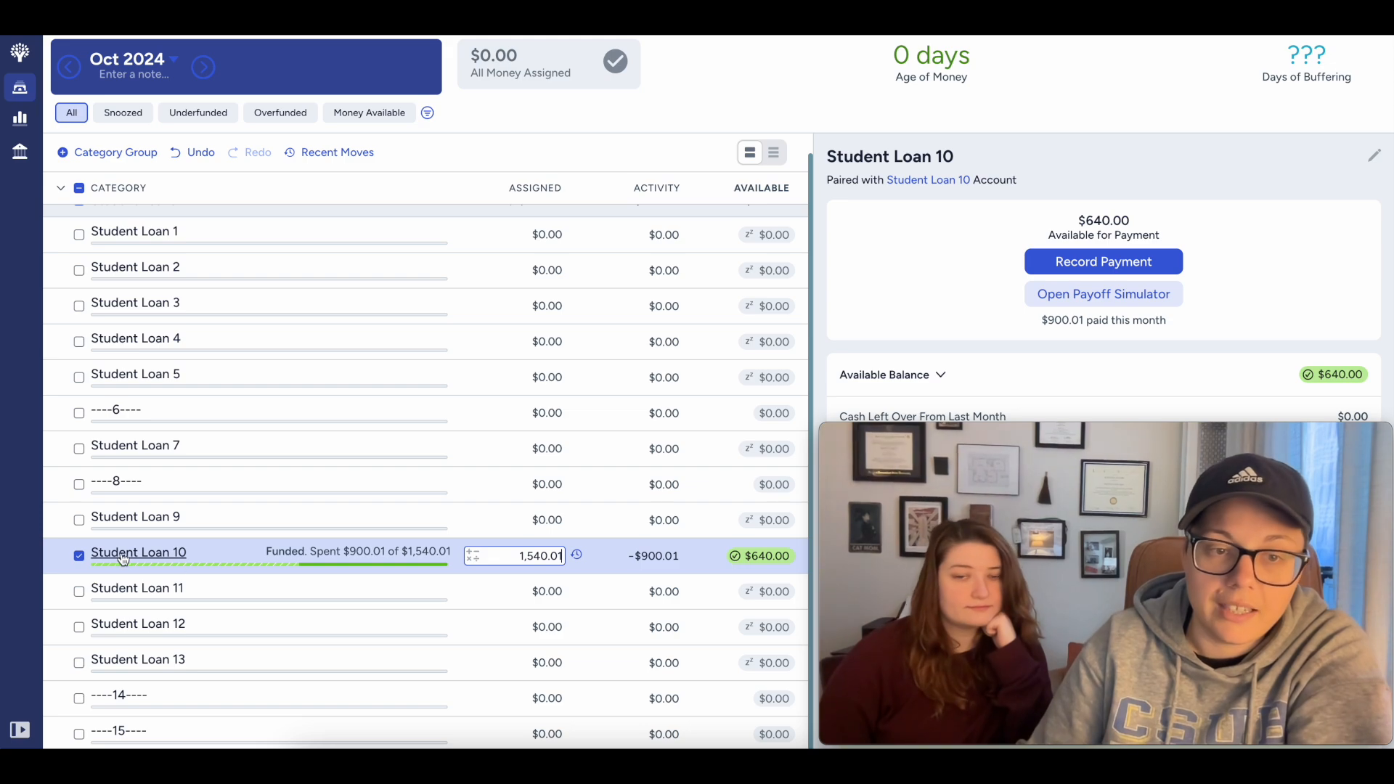
{"action": "left_click", "coordinate": [79, 556]}
{"action": "left_click_drag", "start_coordinate": [107, 401], "coordinate": [243, 417]}
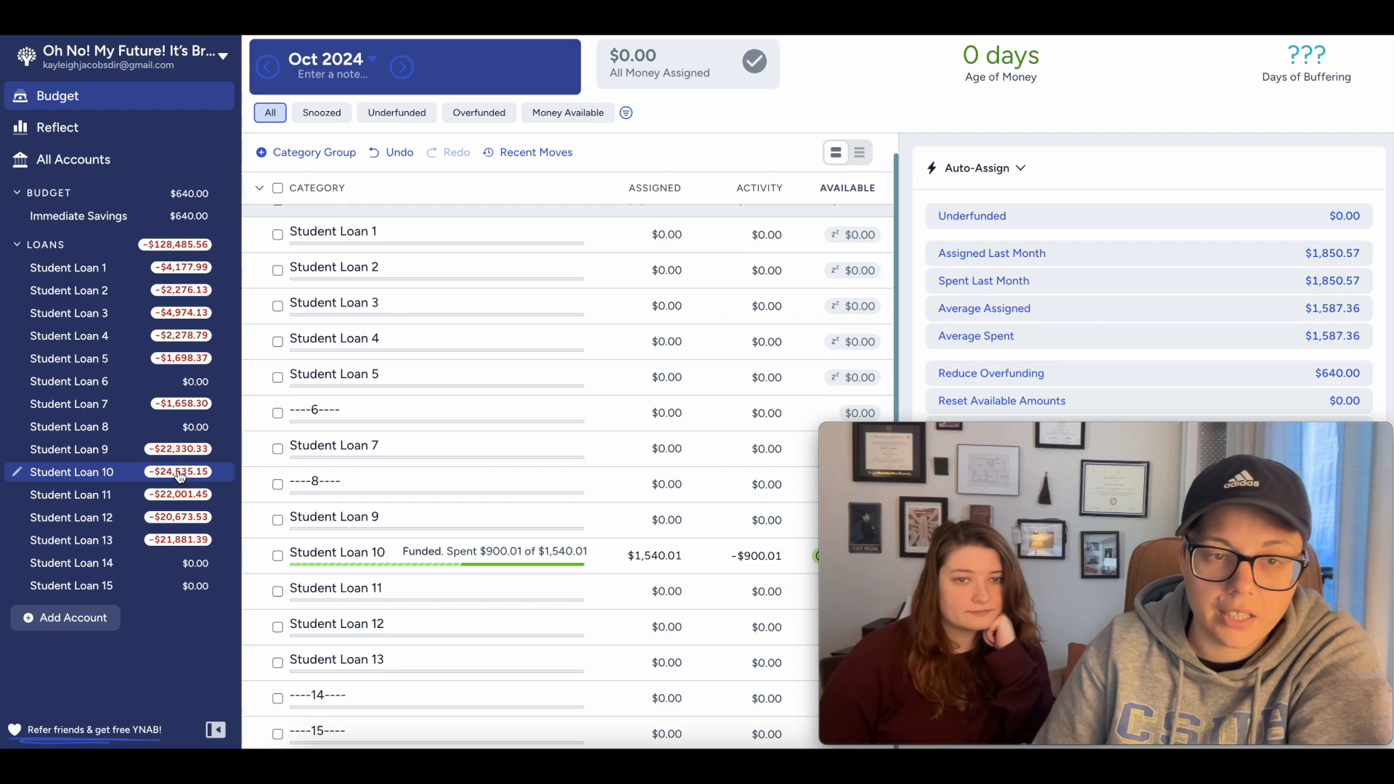
{"action": "left_click_drag", "start_coordinate": [242, 474], "coordinate": [89, 460]}
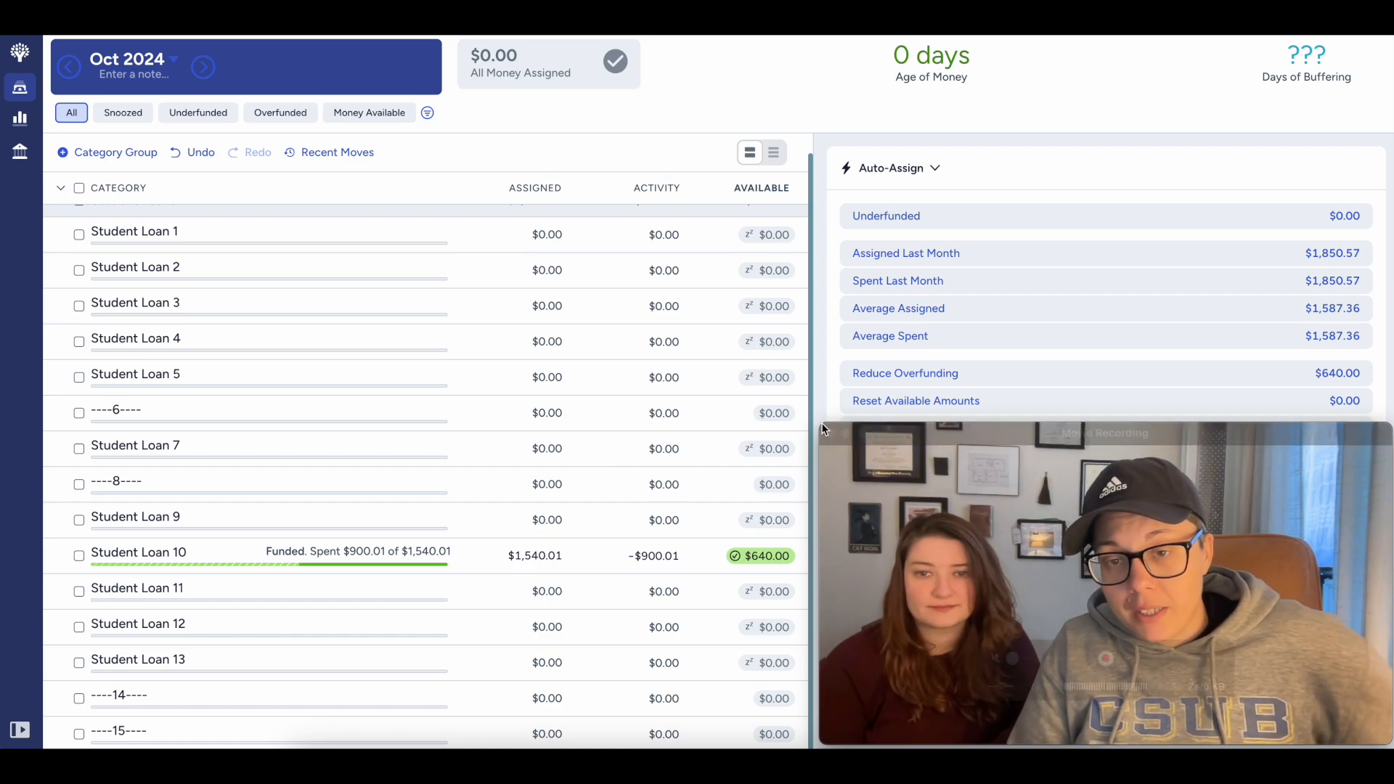
{"action": "left_click_drag", "start_coordinate": [820, 424], "coordinate": [98, 35]}
{"action": "left_click_drag", "start_coordinate": [764, 46], "coordinate": [695, 50]}
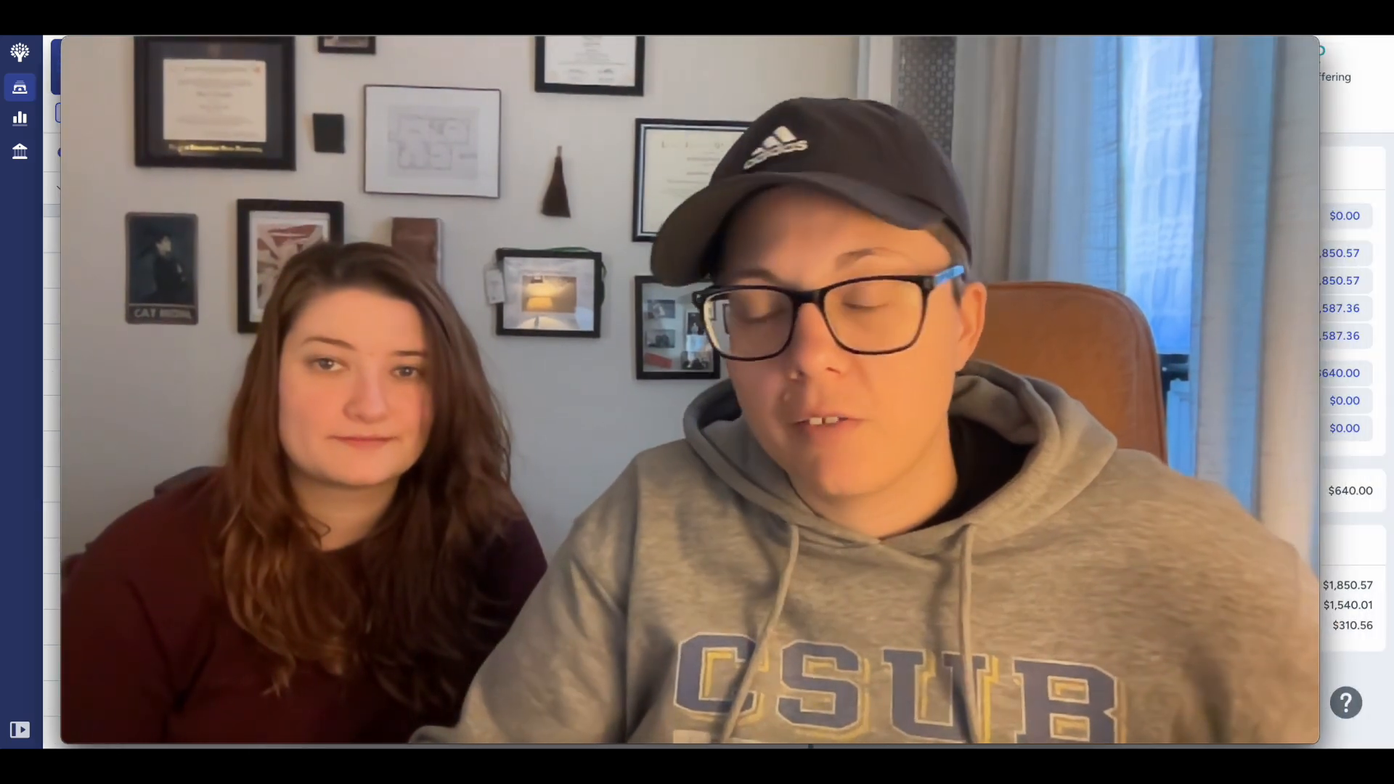